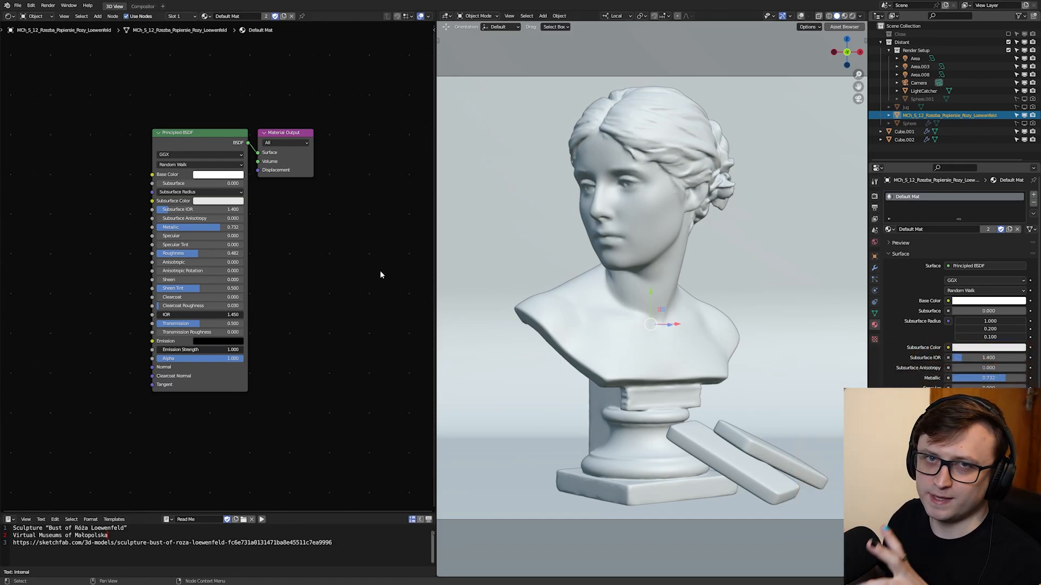
Step: Widen the 3D viewport and switch it to Rendered shading
{"action": "left_click_drag", "start_coordinate": [435, 260], "coordinate": [330, 255]}
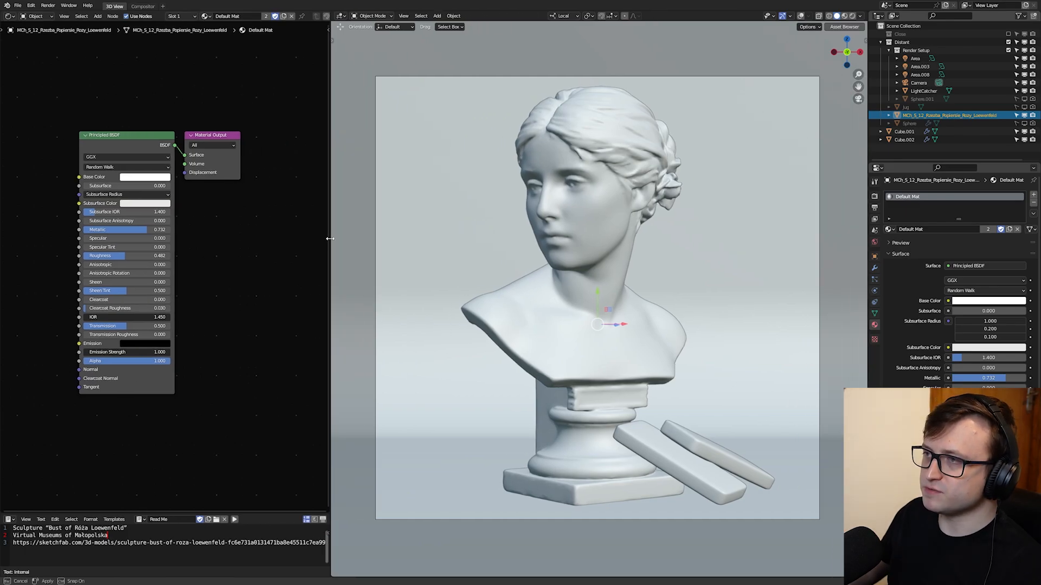
{"action": "key", "text": "z"}
{"action": "left_click", "coordinate": [544, 238]}
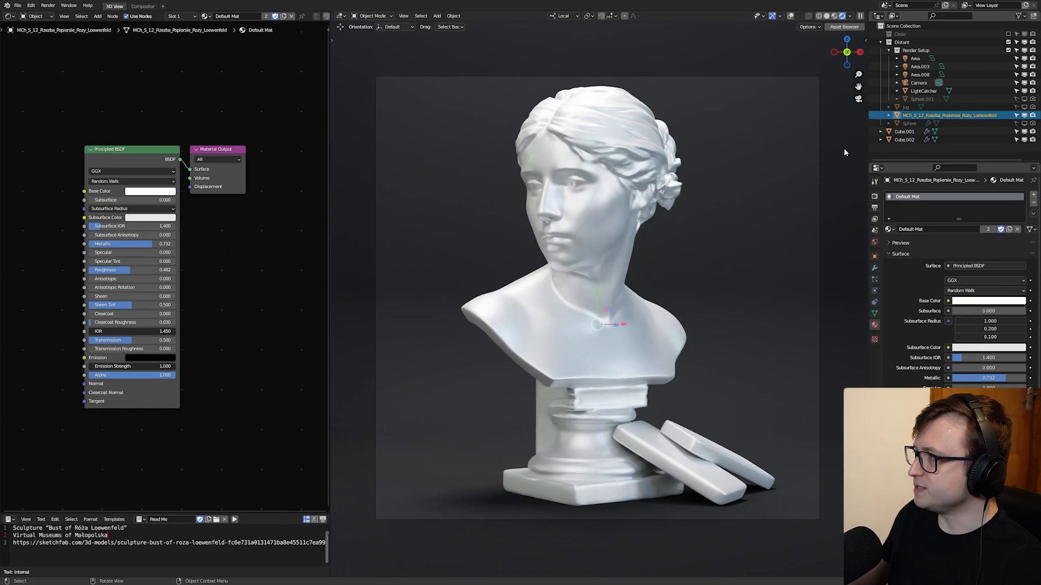
Step: Hide the bust in the viewport and make it visible again
{"action": "key", "text": "h"}
{"action": "middle_click_drag", "start_coordinate": [758, 249], "coordinate": [643, 287]}
{"action": "key", "text": "KP_0"}
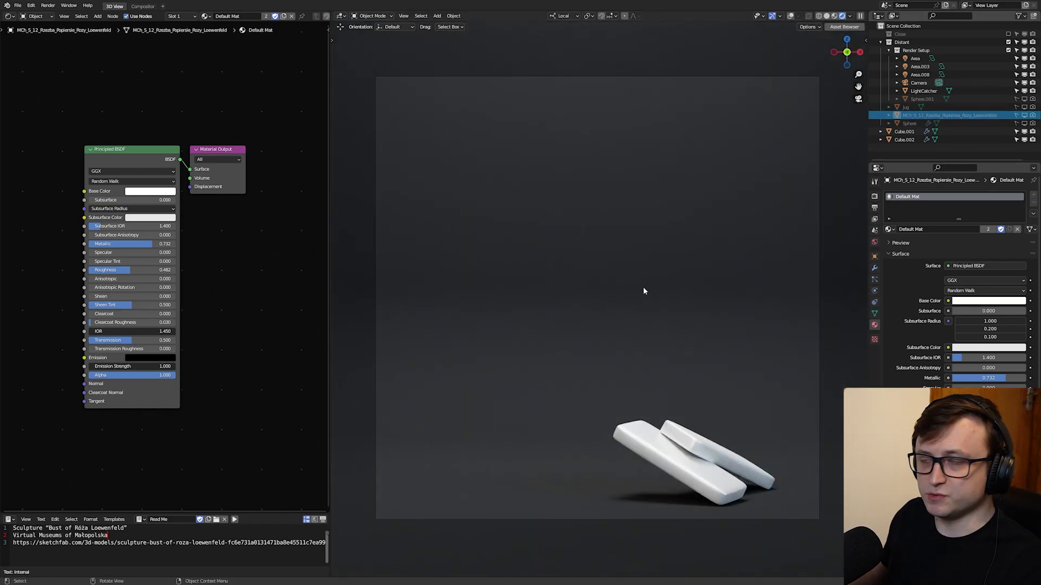
{"action": "left_click", "coordinate": [1024, 115]}
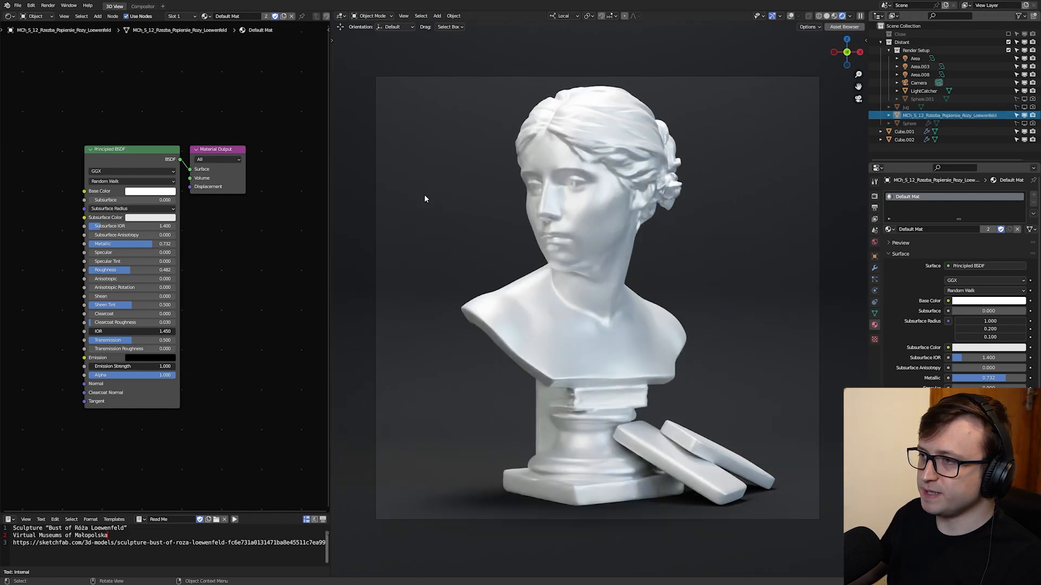
Step: Set the bust material's base colour to a neutral grey with a value of 0.190
{"action": "middle_click_drag", "start_coordinate": [180, 177], "coordinate": [206, 203]}
{"action": "scroll", "coordinate": [154, 269], "scroll_direction": "up", "scroll_amount": 2}
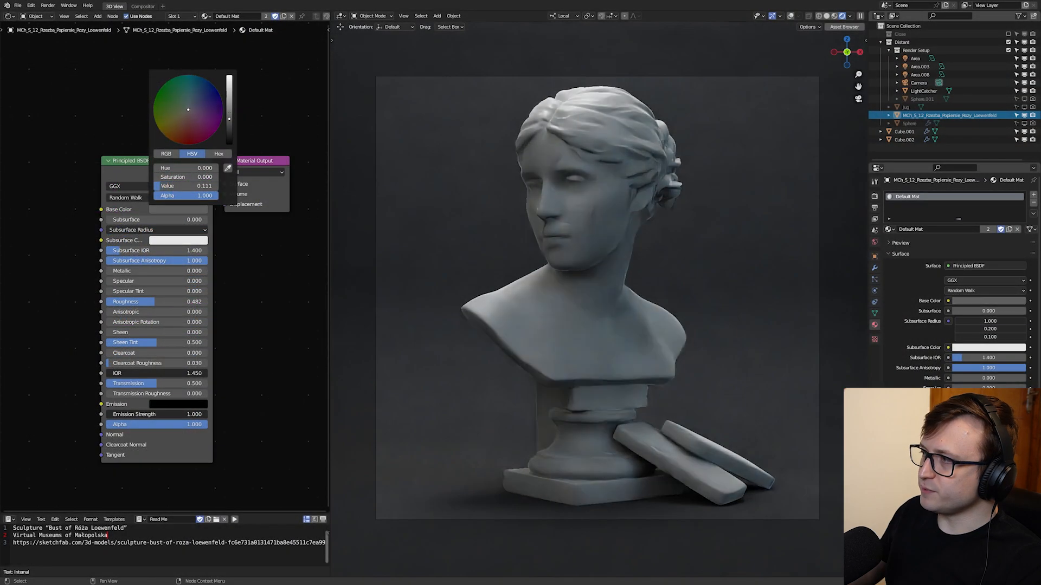
{"action": "left_click_drag", "start_coordinate": [229, 126], "coordinate": [229, 112]}
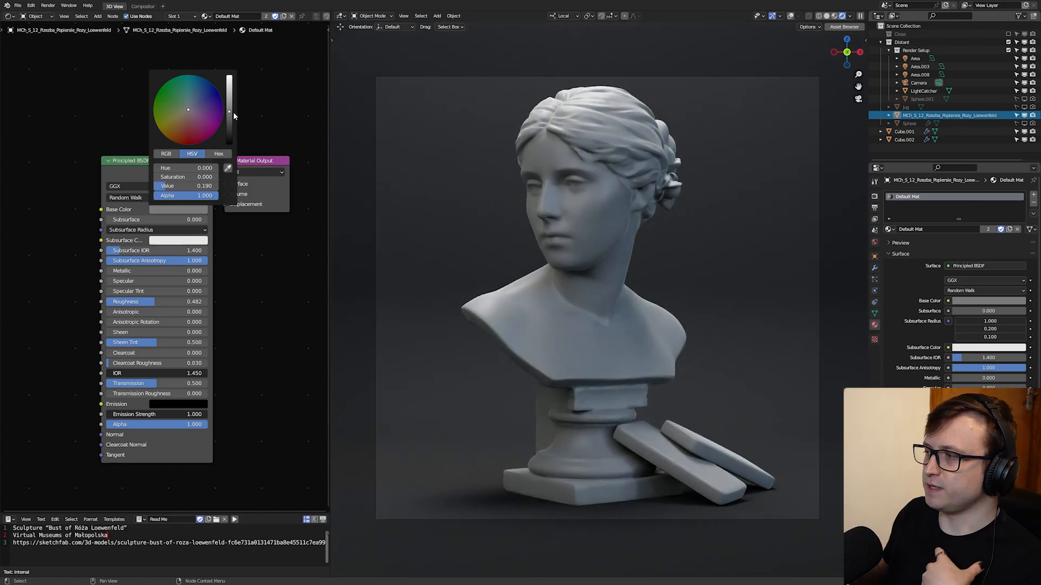
{"action": "scroll", "coordinate": [562, 427], "scroll_direction": "up", "scroll_amount": 5}
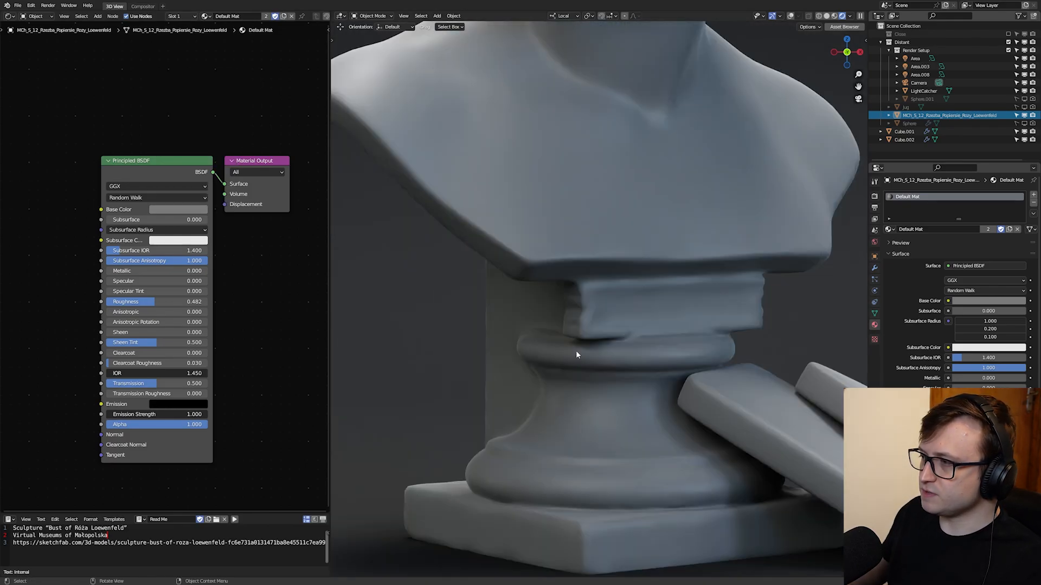
{"action": "key", "text": "KP_0"}
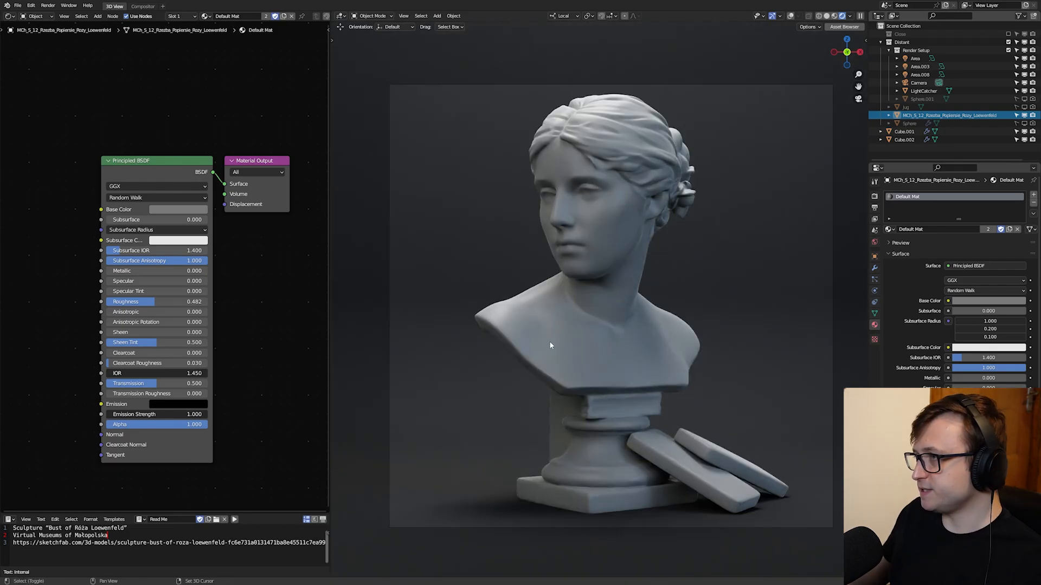
{"action": "scroll", "coordinate": [553, 345], "scroll_direction": "up", "scroll_amount": 1}
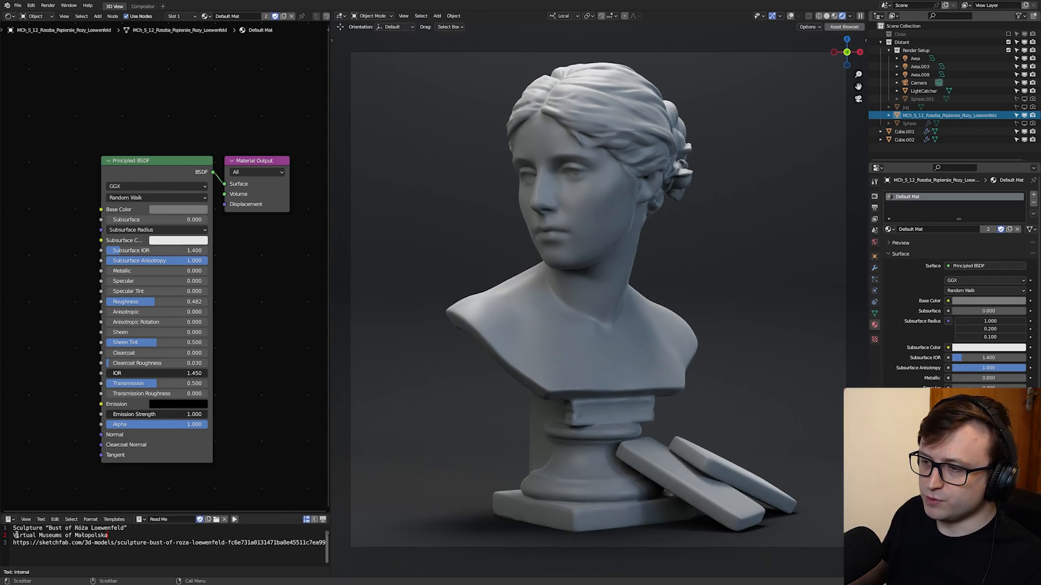
Step: Highlight the museum credit and the Sketchfab link in the Read Me text to point out the sculpture's source
{"action": "left_click_drag", "start_coordinate": [15, 536], "coordinate": [94, 536]}
{"action": "left_click", "coordinate": [106, 542]}
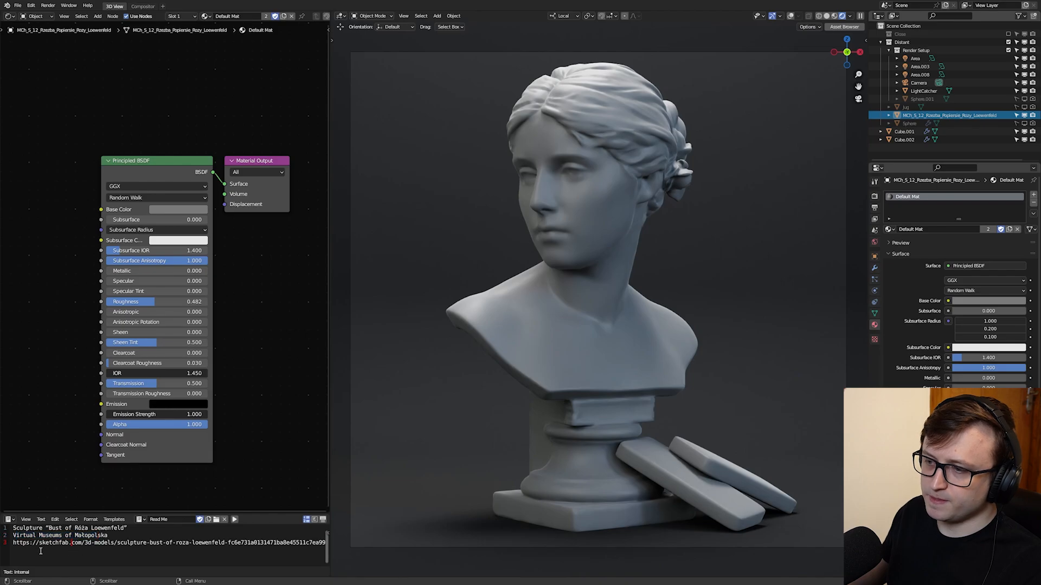
{"action": "left_click", "coordinate": [72, 544]}
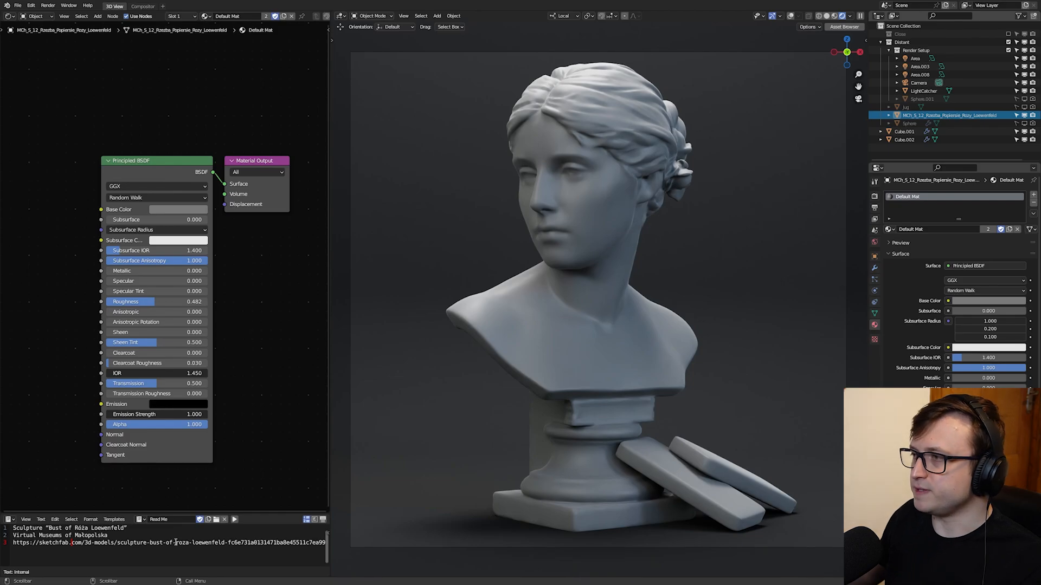
{"action": "left_click_drag", "start_coordinate": [134, 545], "coordinate": [40, 547]}
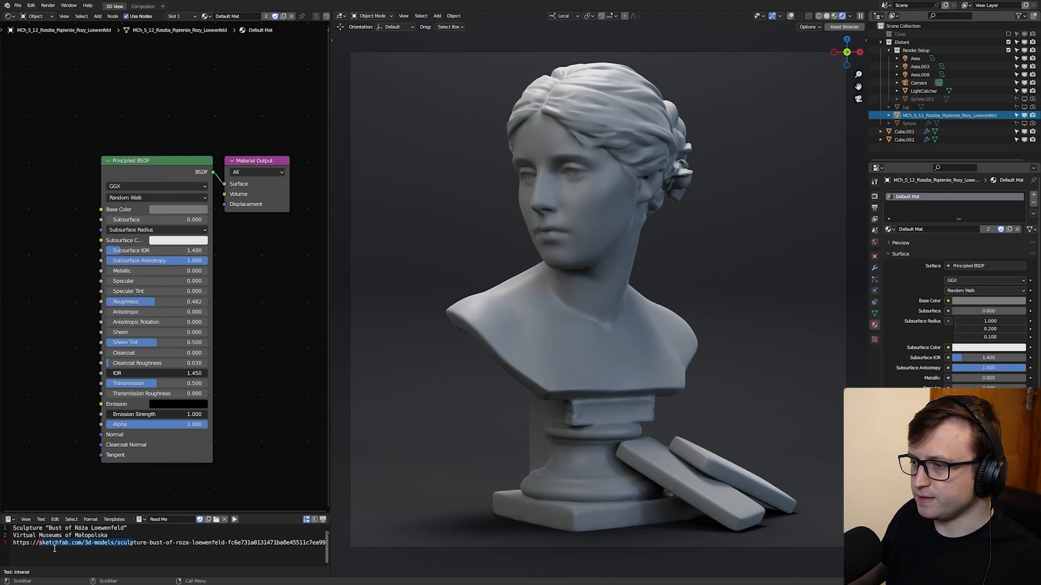
{"action": "left_click", "coordinate": [172, 544]}
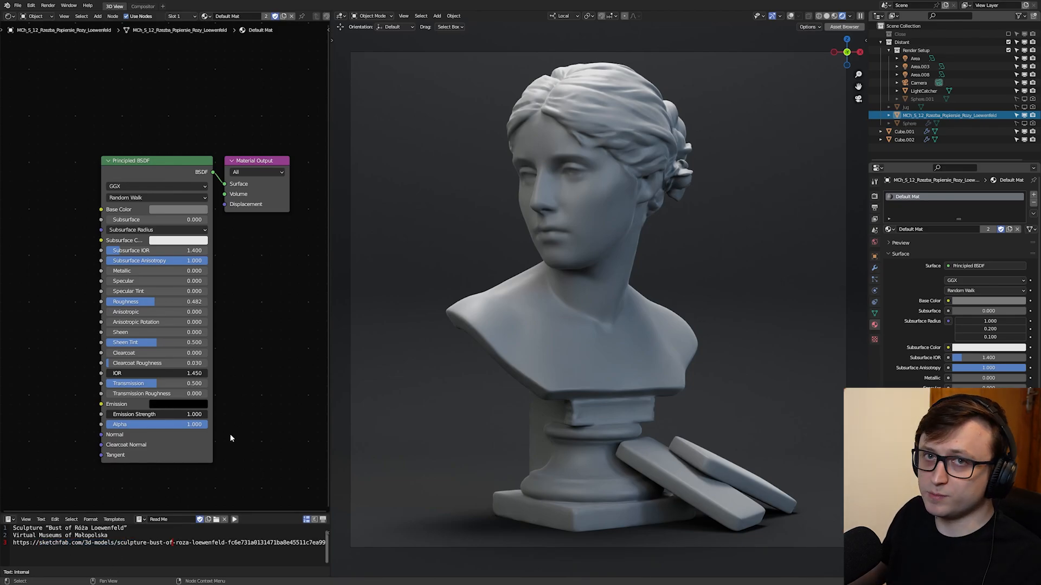
Step: Try a different brightness for the bust material's base colour
{"action": "middle_click_drag", "start_coordinate": [237, 419], "coordinate": [220, 390]}
{"action": "left_click", "coordinate": [171, 180]}
{"action": "left_click_drag", "start_coordinate": [212, 92], "coordinate": [212, 65]}
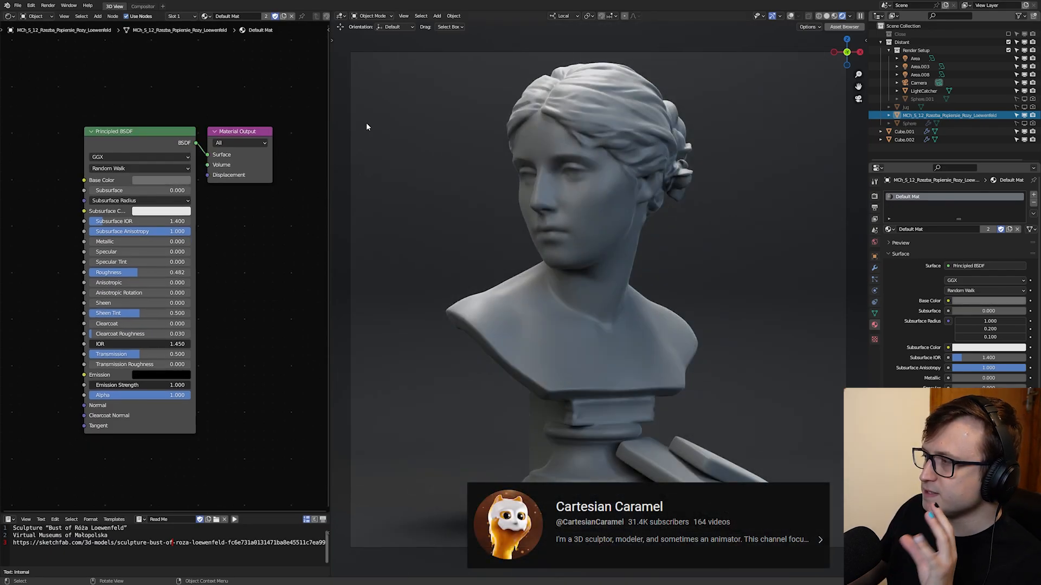
Step: Select the LightCatcher backdrop, examine its curved shape from outside the camera, and return to the camera view
{"action": "left_click", "coordinate": [366, 126]}
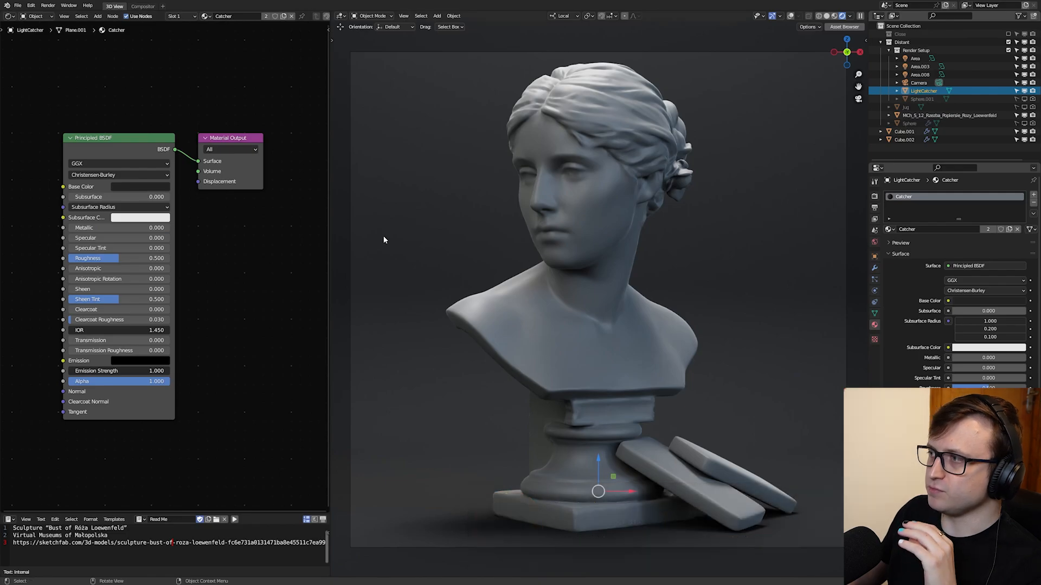
{"action": "middle_click_drag", "start_coordinate": [384, 240], "coordinate": [538, 360]}
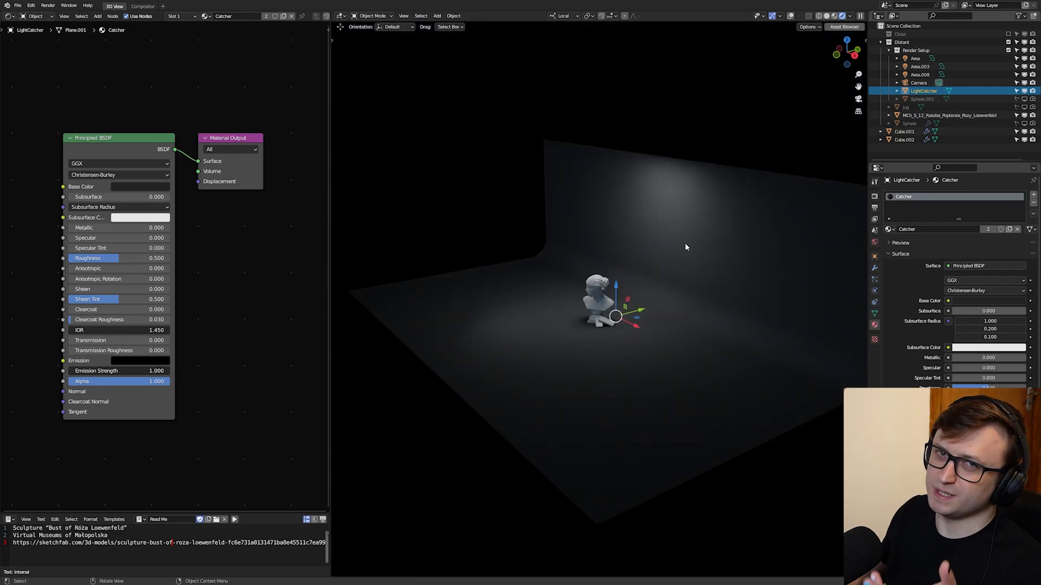
{"action": "key", "text": "KP_0"}
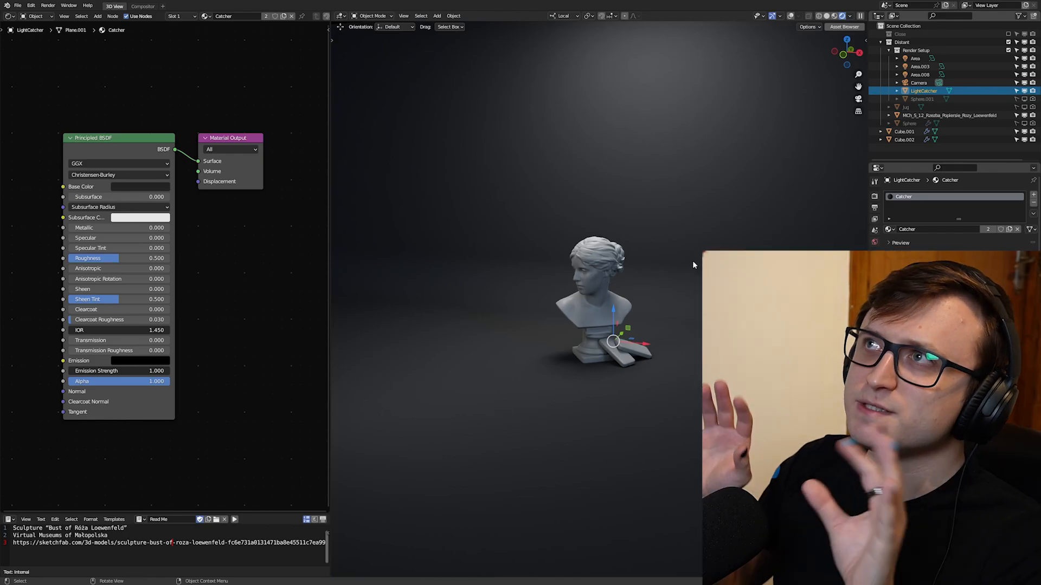
{"action": "key", "text": "KP_0"}
Step: Brighten the LightCatcher material's base colour to a slightly lighter dark grey
{"action": "left_click", "coordinate": [140, 186]}
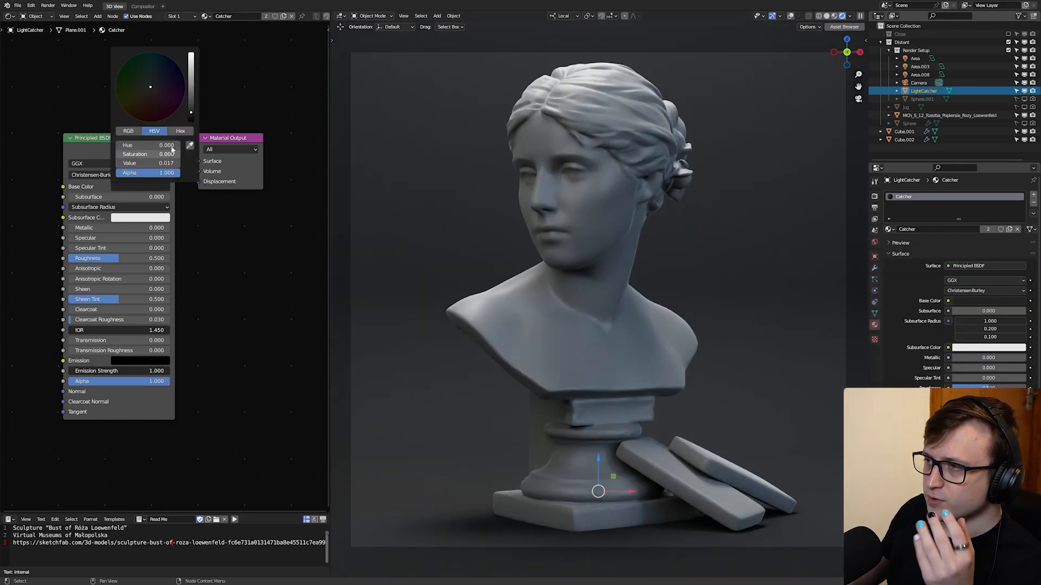
{"action": "left_click_drag", "start_coordinate": [190, 68], "coordinate": [191, 112]}
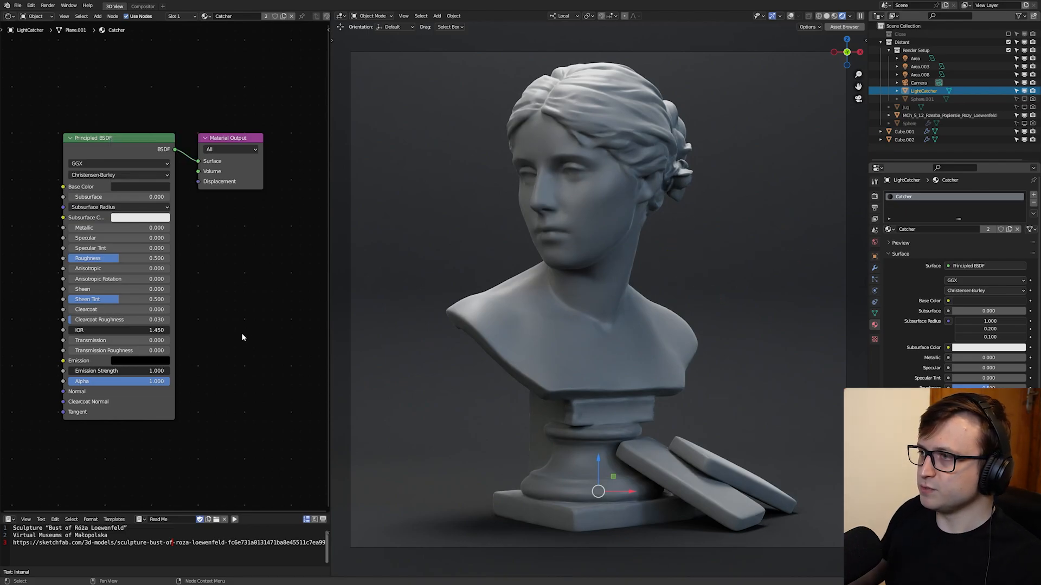
{"action": "scroll", "coordinate": [203, 359], "scroll_direction": "down", "scroll_amount": 3}
{"action": "middle_click_drag", "start_coordinate": [205, 368], "coordinate": [216, 345]}
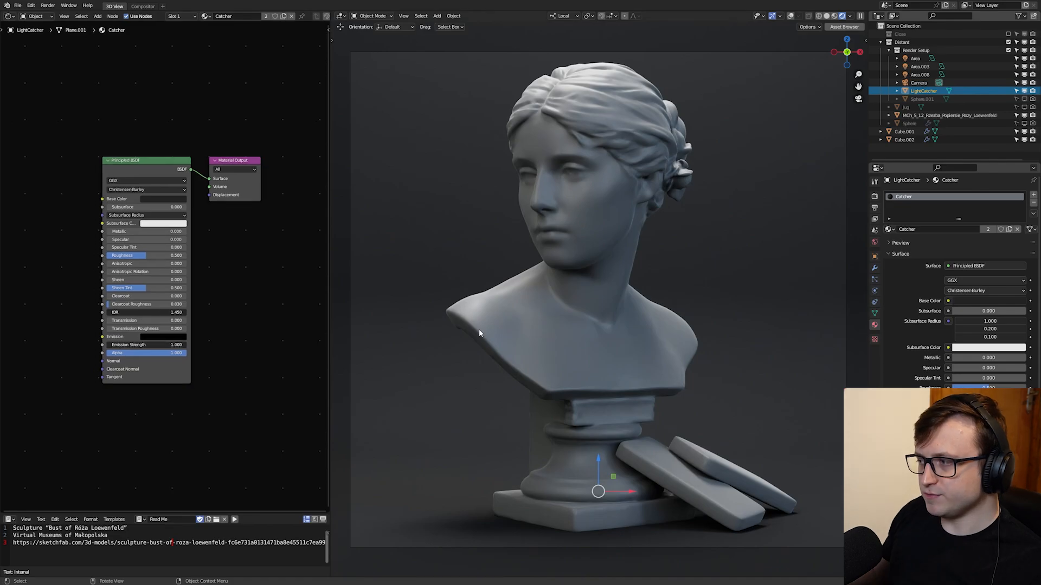
{"action": "left_click", "coordinate": [163, 199]}
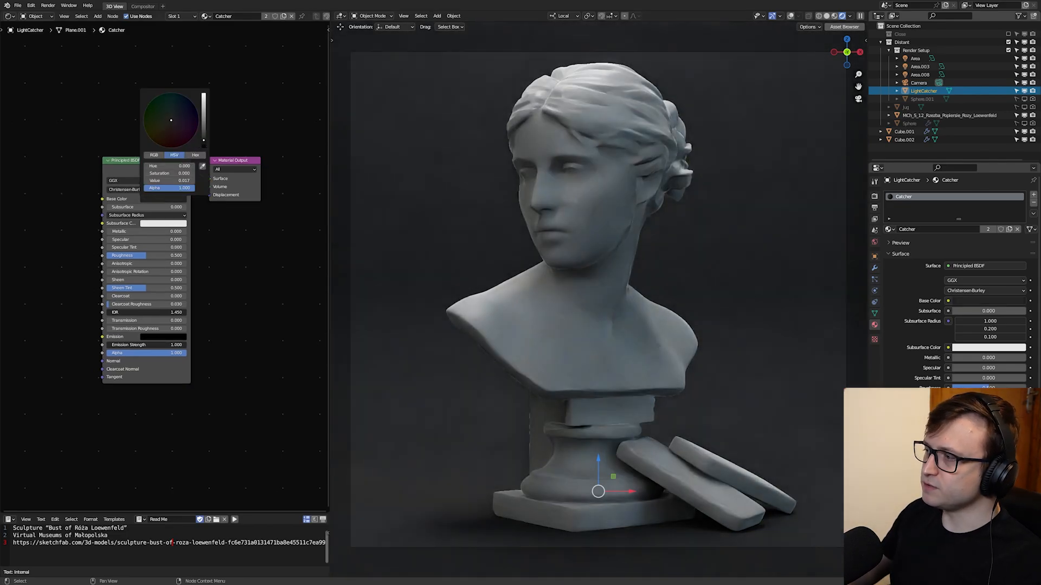
{"action": "left_click_drag", "start_coordinate": [203, 141], "coordinate": [203, 136]}
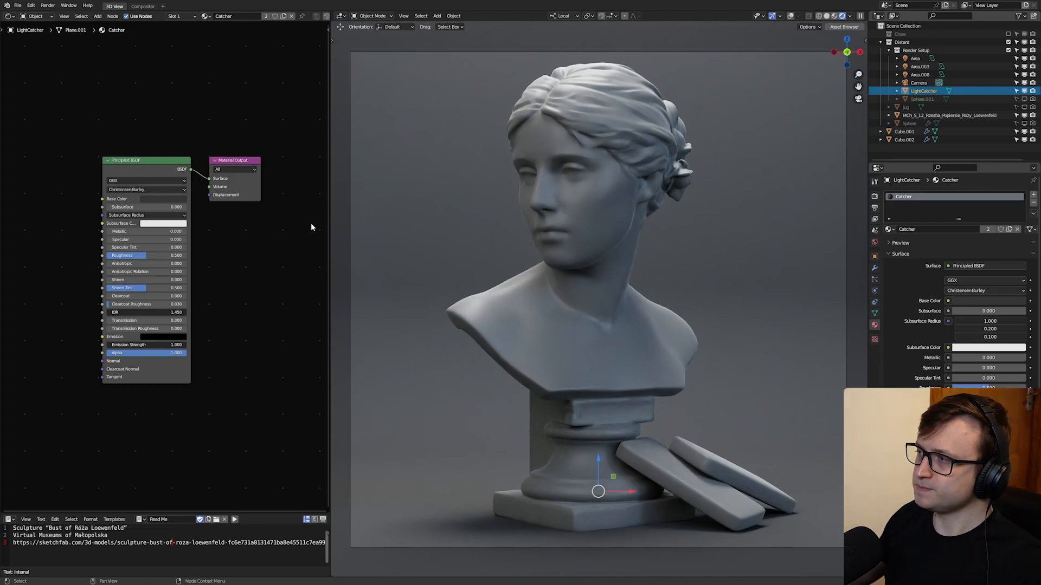
Step: Show the viewport overlays, examine the area lights around the bust, and return to the camera view with the backdrop selected
{"action": "key", "text": "shift+alt+z"}
{"action": "middle_click_drag", "start_coordinate": [664, 295], "coordinate": [631, 258]}
{"action": "left_click", "coordinate": [646, 148]}
{"action": "key", "text": "KP_0"}
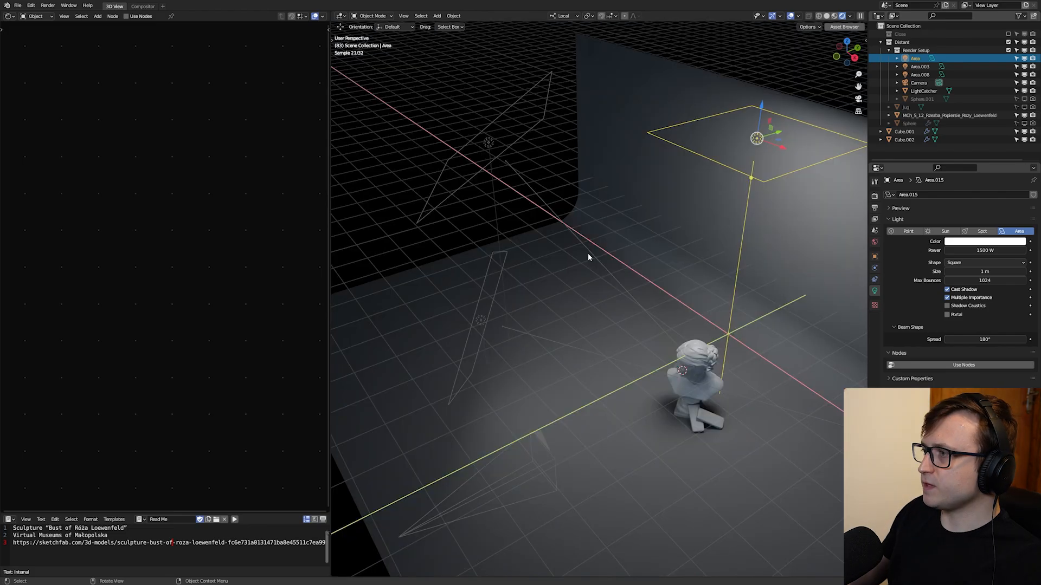
{"action": "left_click", "coordinate": [589, 257]}
{"action": "mouse_move", "coordinate": [588, 257]}
{"action": "middle_mouse_down"}
{"action": "mouse_move", "coordinate": [502, 279]}
{"action": "mouse_move", "coordinate": [569, 264]}
{"action": "middle_mouse_up"}
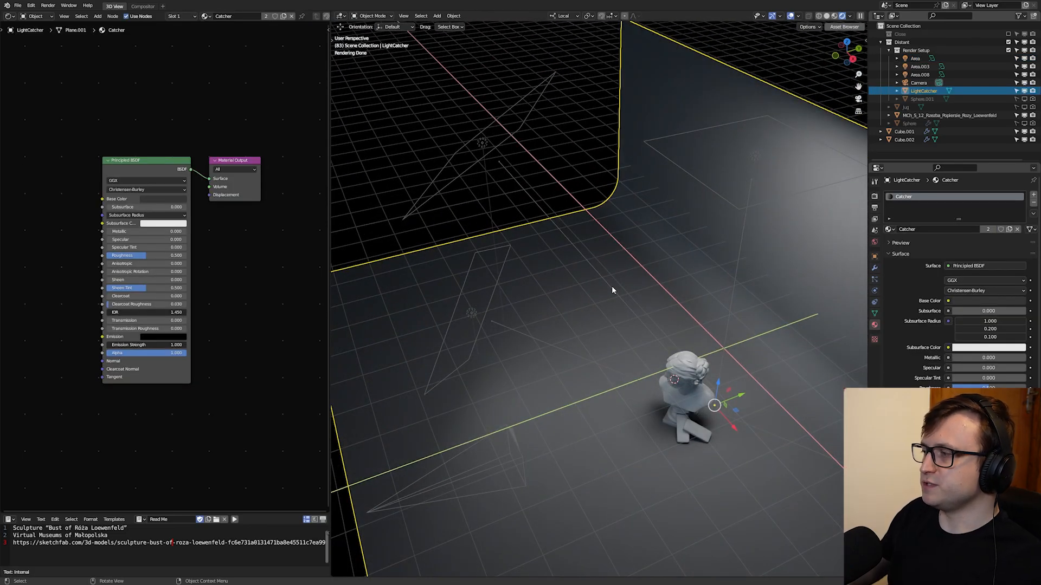
{"action": "key", "text": "KP_0"}
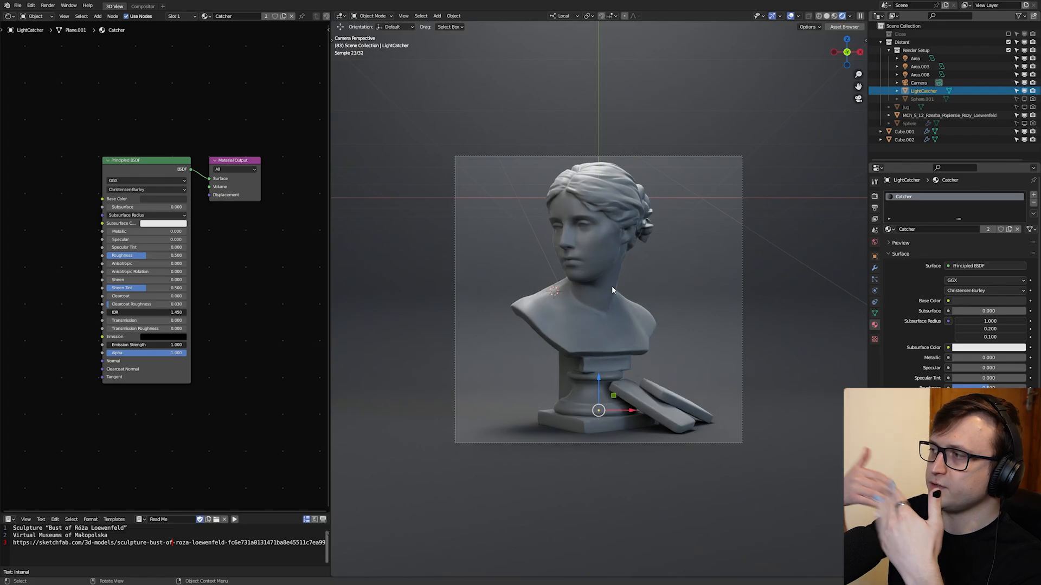
Step: Turn the Area.003 light off and on again to compare its effect on the bust
{"action": "scroll", "coordinate": [580, 265], "scroll_direction": "up", "scroll_amount": 4}
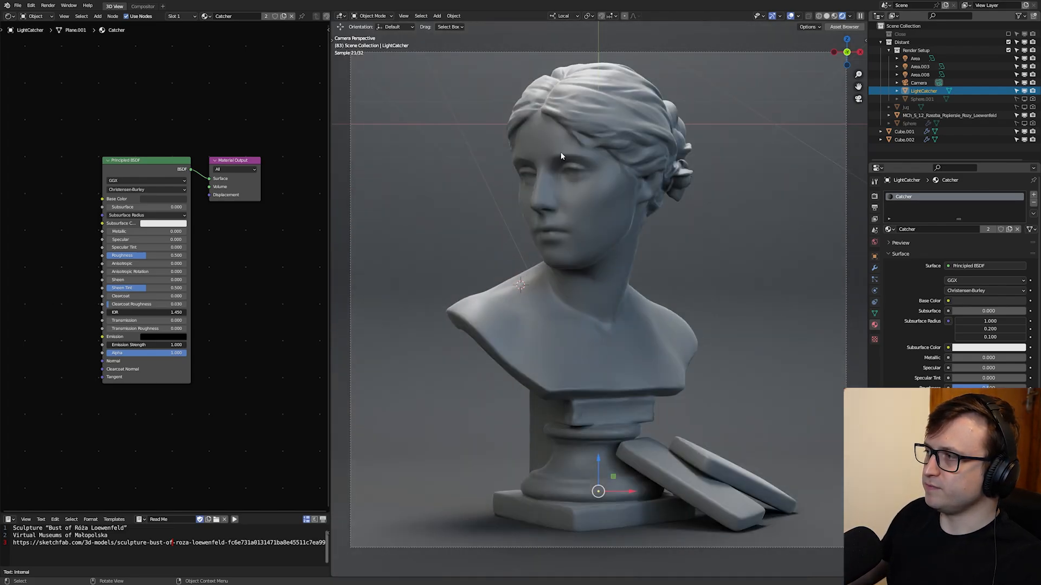
{"action": "scroll", "coordinate": [595, 151], "scroll_direction": "up", "scroll_amount": 2}
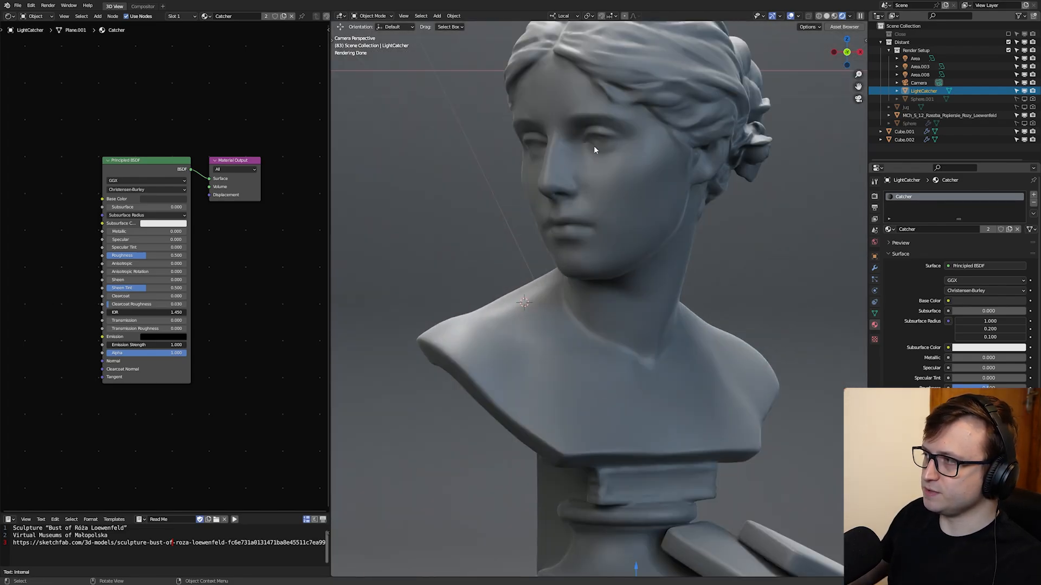
{"action": "scroll", "coordinate": [582, 327], "scroll_direction": "down", "scroll_amount": 2}
{"action": "left_click", "coordinate": [1023, 67]}
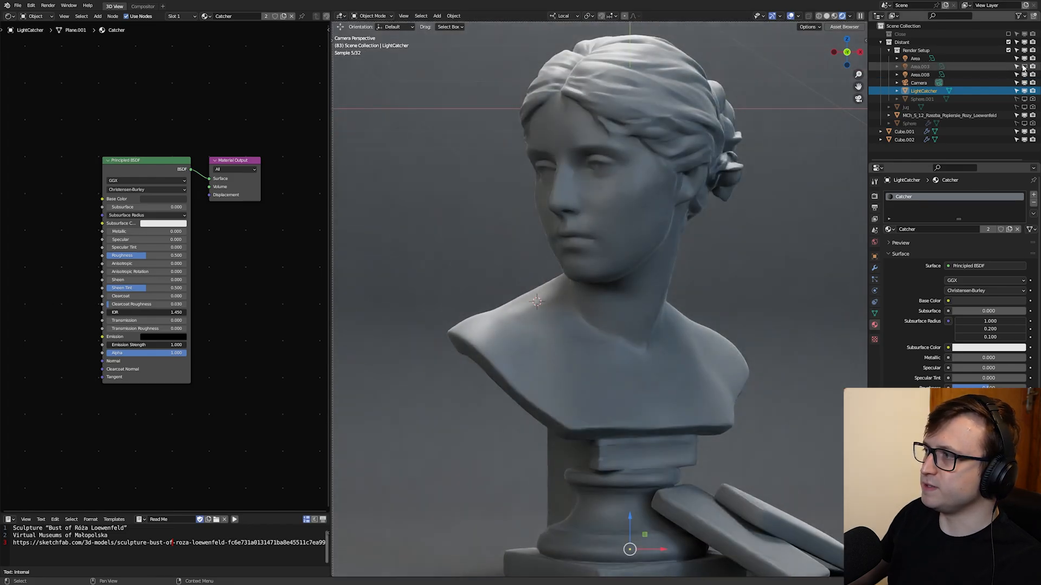
{"action": "left_click", "coordinate": [1024, 66]}
{"action": "scroll", "coordinate": [766, 170], "scroll_direction": "down", "scroll_amount": 4}
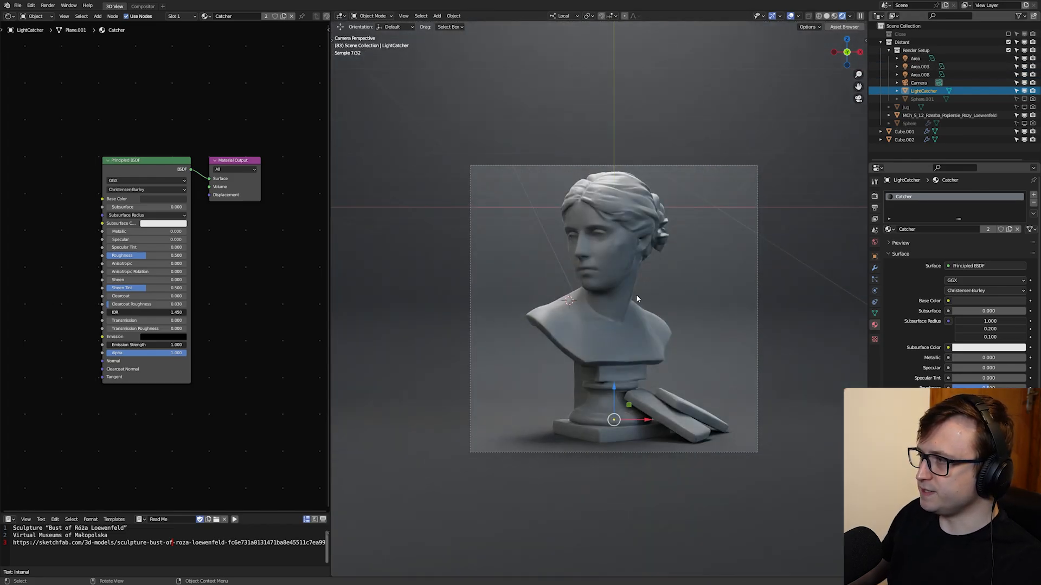
Step: Bring up the bust's Default Mat nodes, deselect the bust, and enlarge the node editor around the Principled BSDF
{"action": "scroll", "coordinate": [676, 256], "scroll_direction": "up", "scroll_amount": 2}
{"action": "left_click", "coordinate": [611, 247]}
{"action": "scroll", "coordinate": [612, 247], "scroll_direction": "up", "scroll_amount": 1}
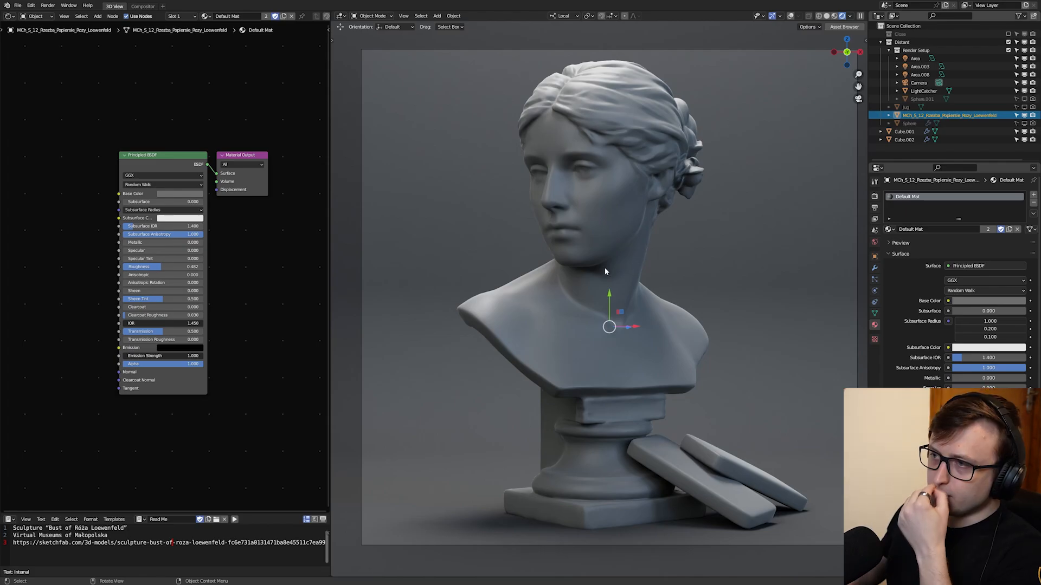
{"action": "key", "text": "alt+a"}
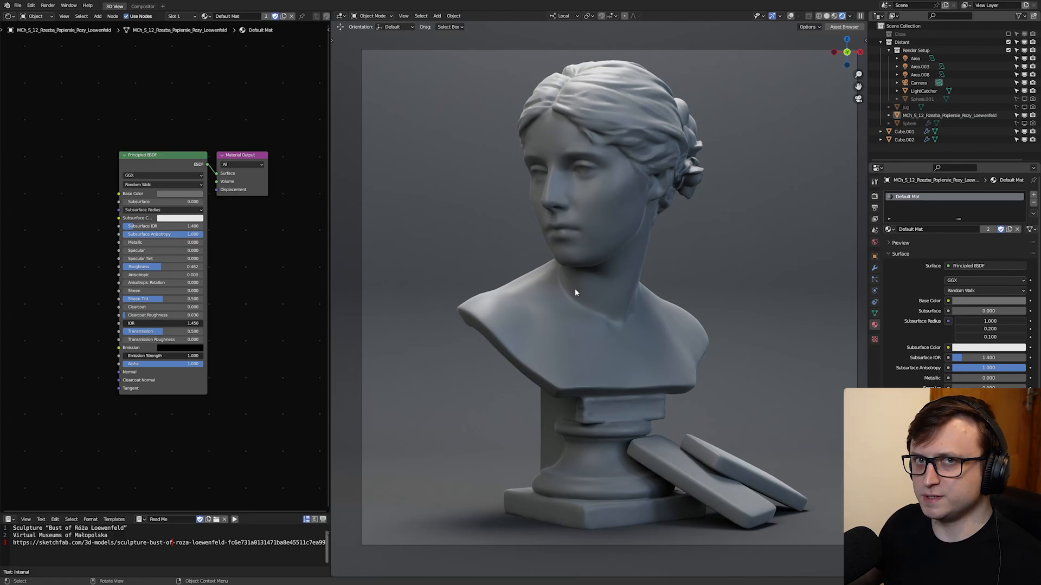
{"action": "middle_click_drag", "start_coordinate": [140, 316], "coordinate": [211, 297]}
{"action": "scroll", "coordinate": [212, 297], "scroll_direction": "up", "scroll_amount": 3}
{"action": "left_click_drag", "start_coordinate": [330, 271], "coordinate": [401, 264]}
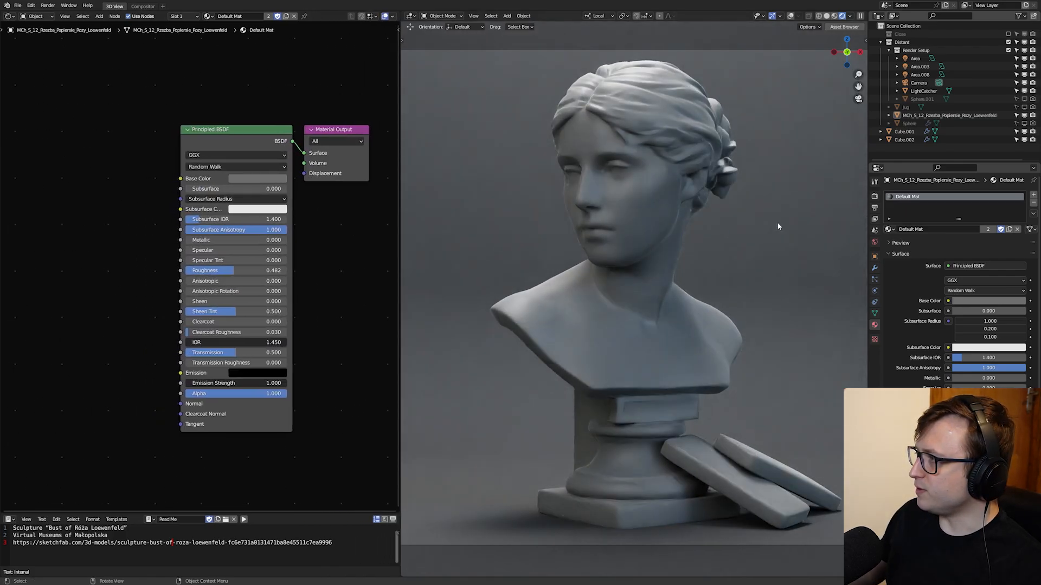
{"action": "scroll", "coordinate": [255, 327], "scroll_direction": "up", "scroll_amount": 2}
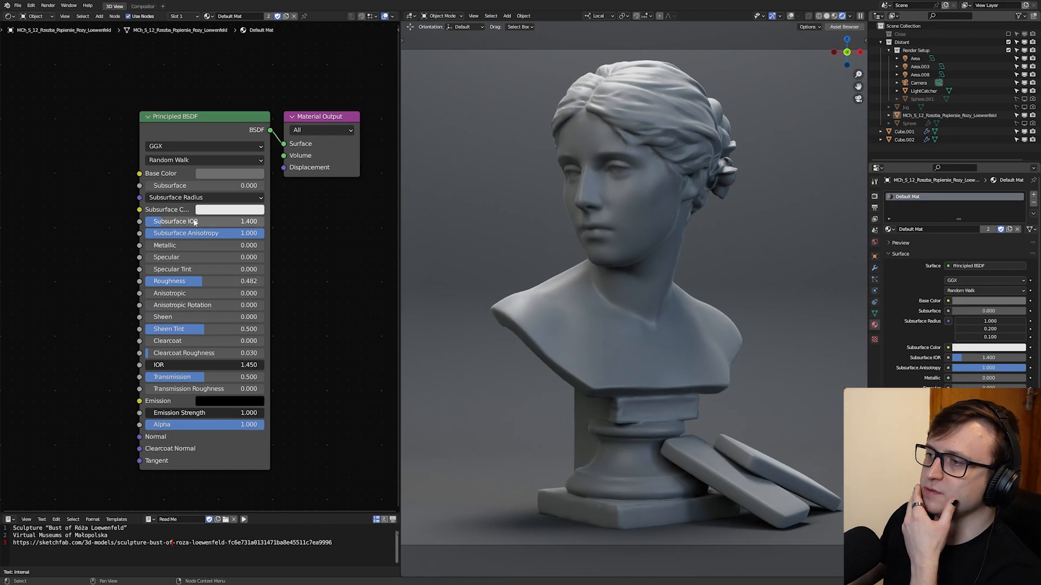
Step: Try varying the Metallic amount in the bust material's Principled BSDF
{"action": "mouse_move", "coordinate": [181, 249]}
{"action": "left_mouse_down"}
{"action": "mouse_move", "coordinate": [299, 248]}
{"action": "mouse_move", "coordinate": [180, 248]}
{"action": "left_mouse_up"}
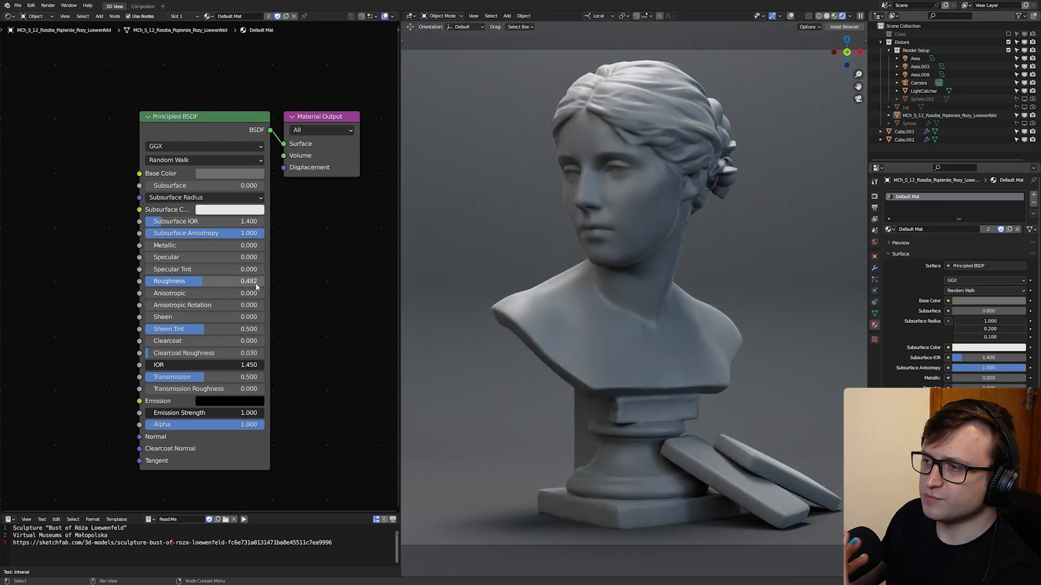
{"action": "mouse_move", "coordinate": [147, 245]}
{"action": "left_mouse_down"}
{"action": "mouse_move", "coordinate": [264, 245]}
{"action": "mouse_move", "coordinate": [146, 246]}
{"action": "left_mouse_up"}
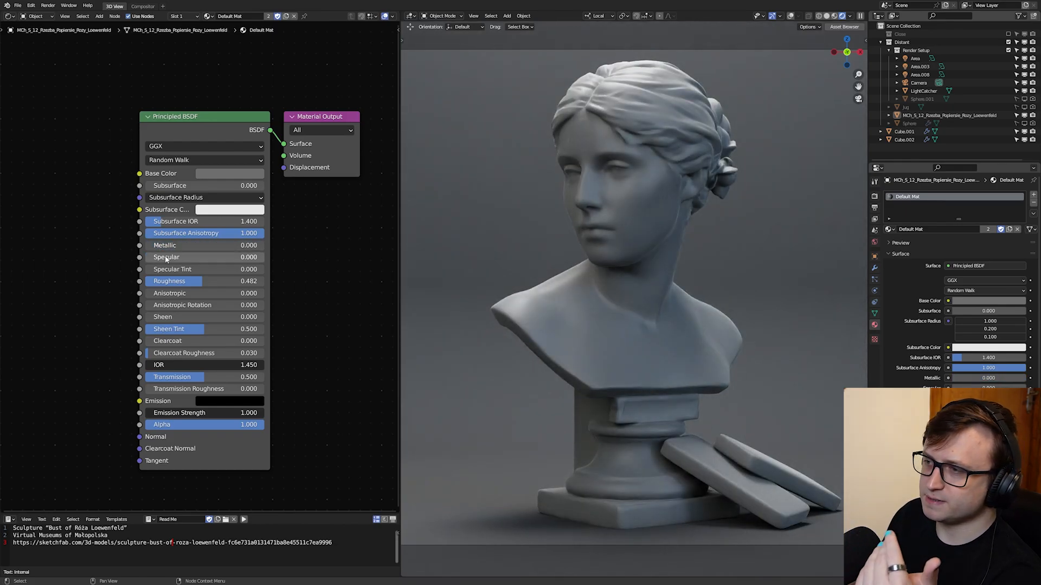
Step: Try a Roughness of 0 with a Metallic of 1 on the bust's material and undo the changes
{"action": "mouse_move", "coordinate": [179, 281]}
{"action": "left_mouse_down"}
{"action": "mouse_move", "coordinate": [133, 282]}
{"action": "mouse_move", "coordinate": [264, 281]}
{"action": "mouse_move", "coordinate": [145, 282]}
{"action": "left_mouse_up"}
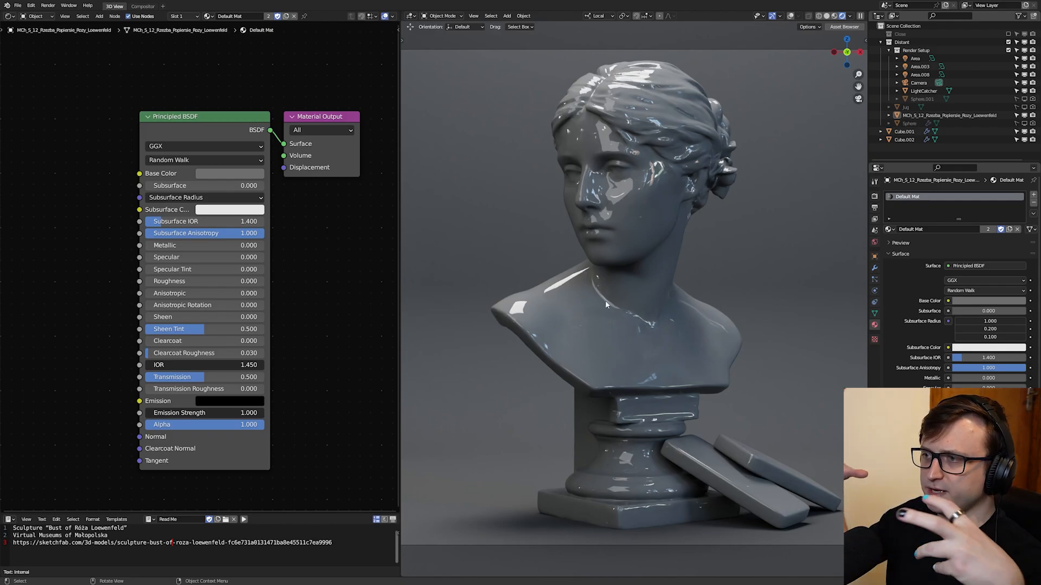
{"action": "left_click_drag", "start_coordinate": [146, 245], "coordinate": [264, 246]}
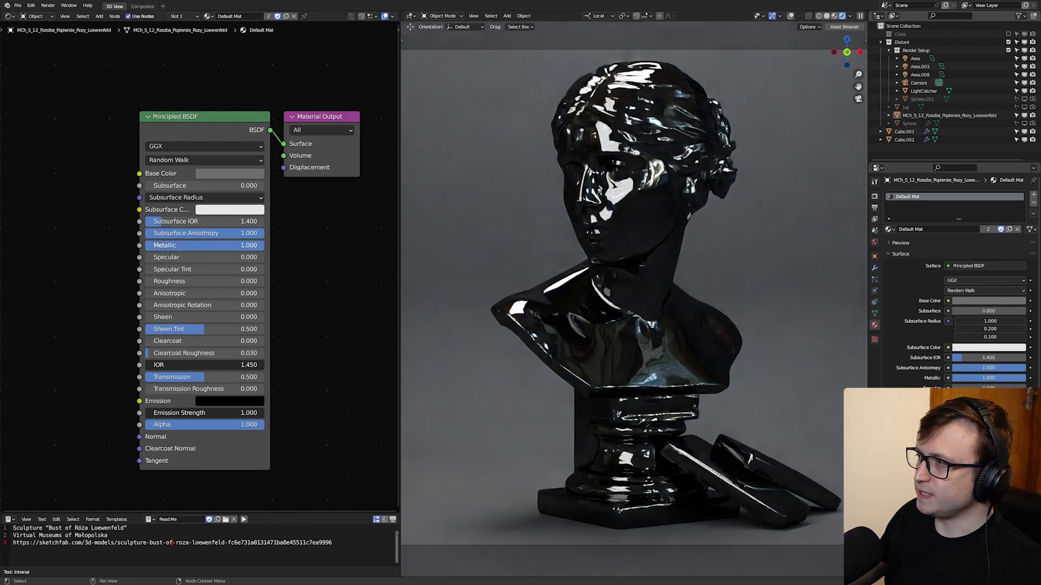
{"action": "left_click_drag", "start_coordinate": [186, 281], "coordinate": [228, 281]}
{"action": "key", "text": "ctrl+z"}
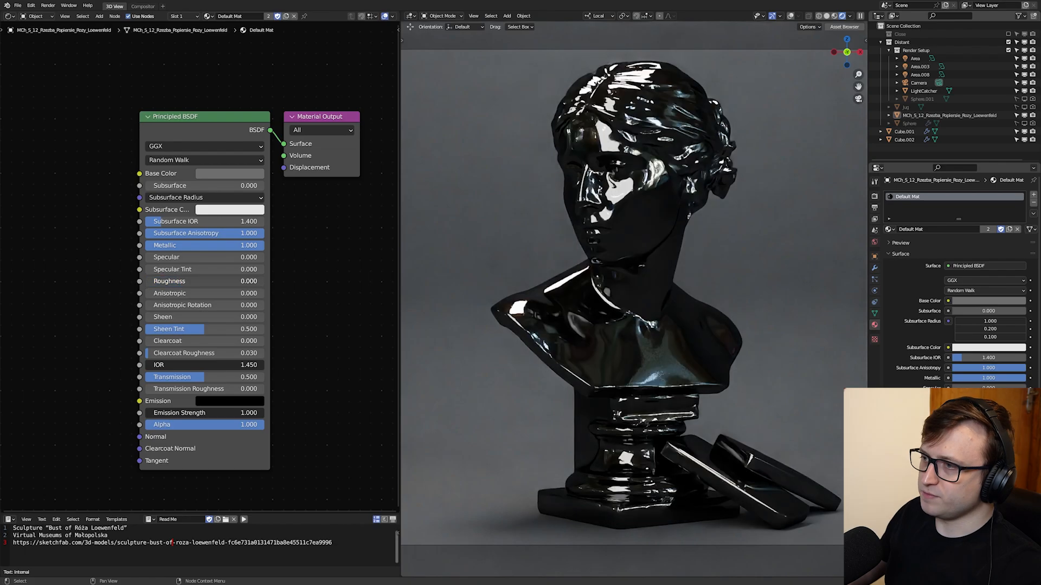
{"action": "key", "text": "ctrl+z"}
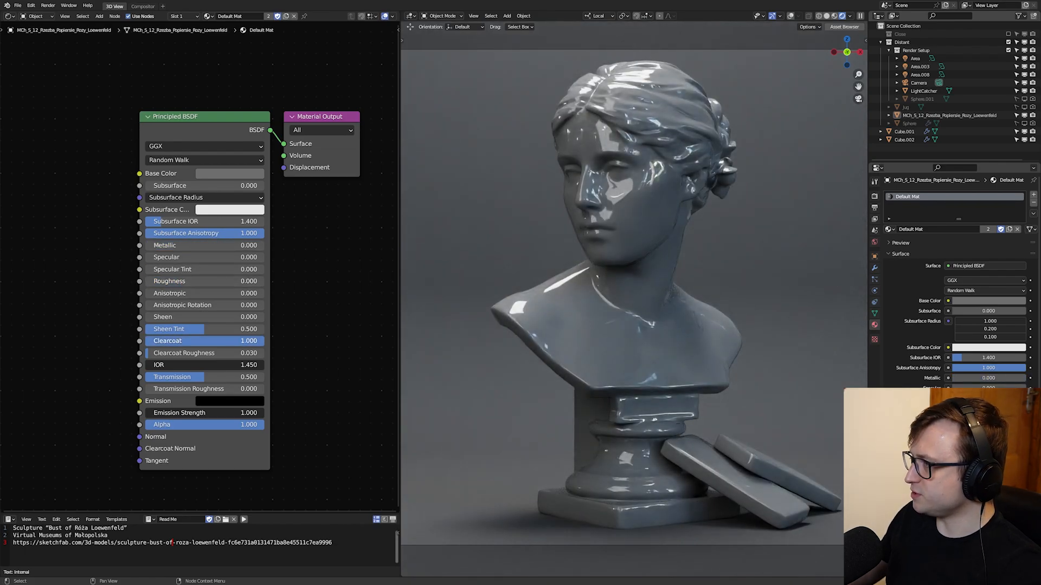
Step: Try varying the Sheen and Specular amounts of the bust's Principled BSDF
{"action": "mouse_move", "coordinate": [163, 317]}
{"action": "left_mouse_down"}
{"action": "mouse_move", "coordinate": [264, 317]}
{"action": "mouse_move", "coordinate": [145, 316]}
{"action": "left_mouse_up"}
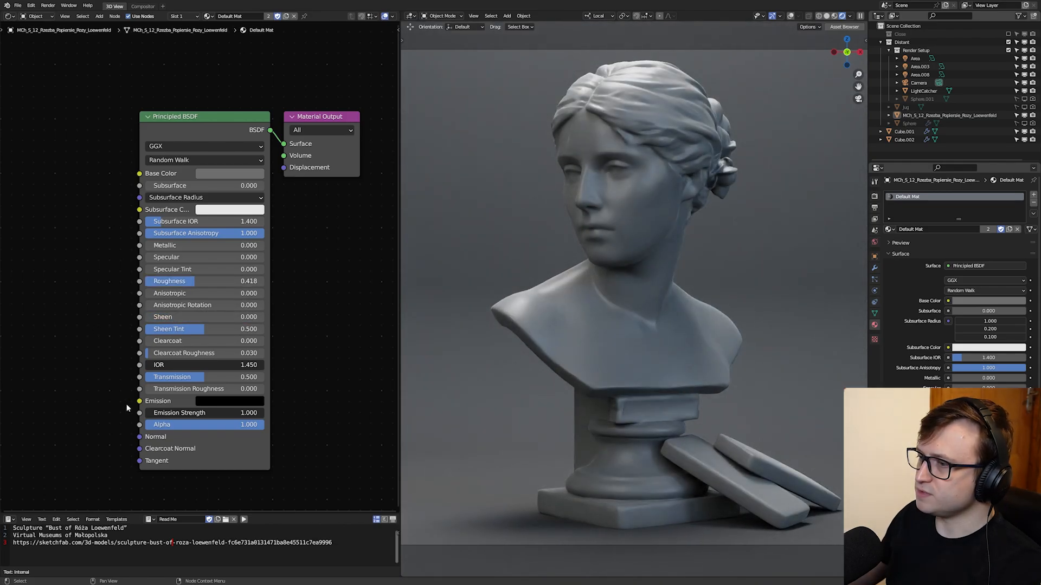
{"action": "middle_click_drag", "start_coordinate": [145, 398], "coordinate": [163, 396]}
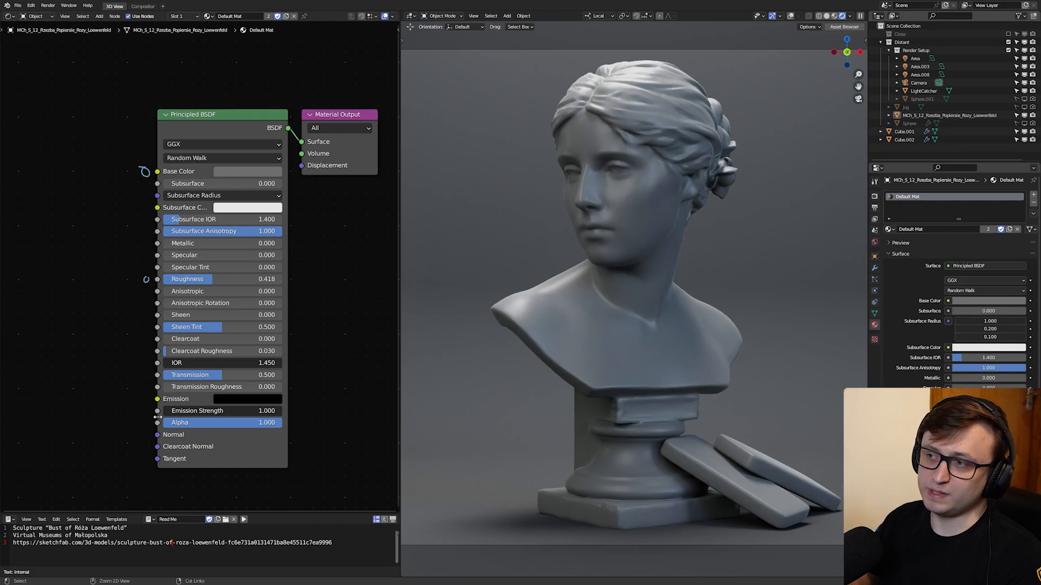
{"action": "middle_click_drag", "start_coordinate": [157, 416], "coordinate": [222, 411]}
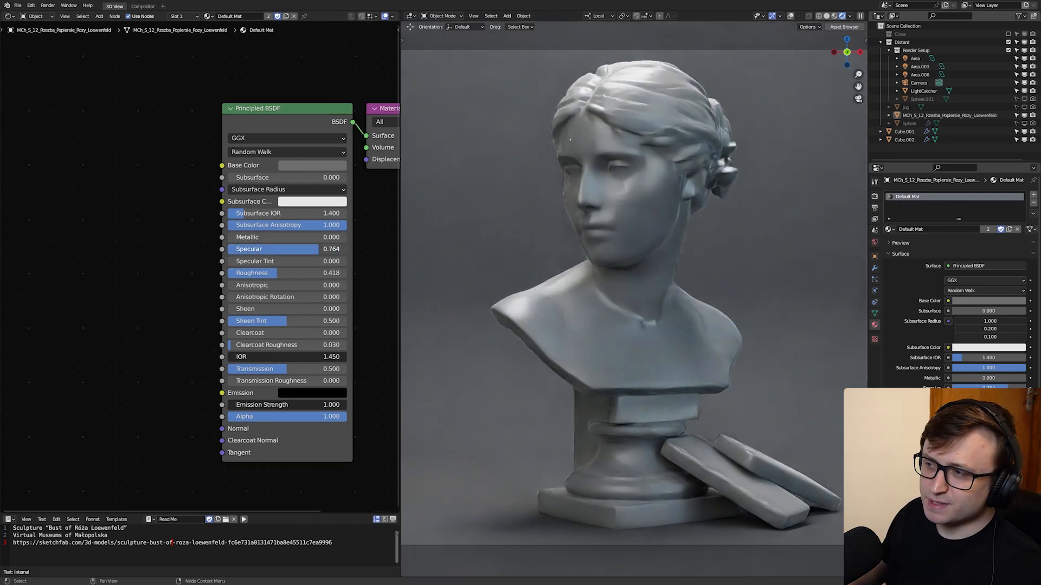
{"action": "middle_click_drag", "start_coordinate": [158, 262], "coordinate": [150, 256]}
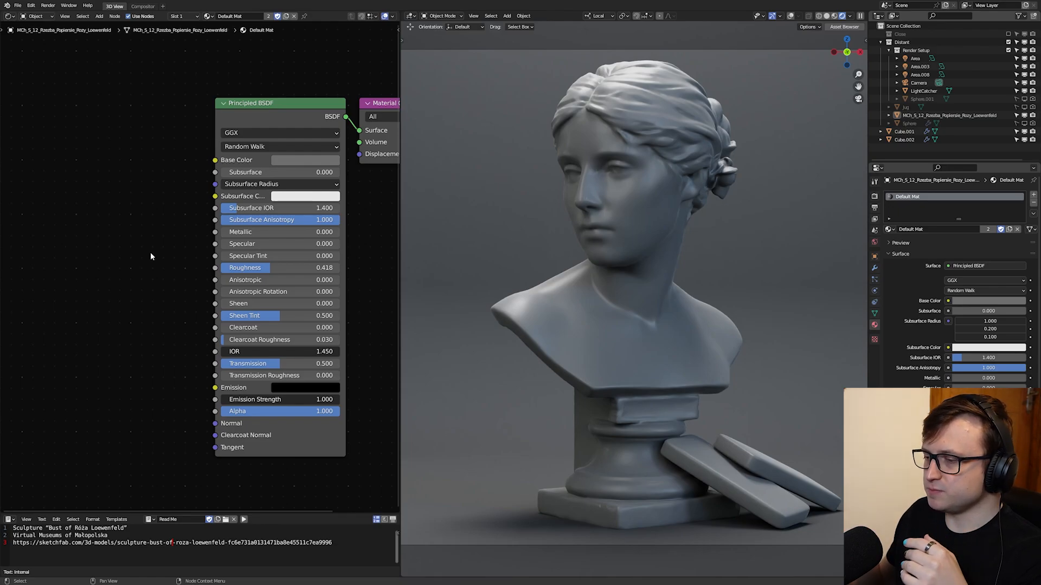
Step: Add an Ambient Occlusion node ahead of the Principled BSDF in the bust's material
{"action": "middle_click_drag", "start_coordinate": [89, 217], "coordinate": [137, 190]}
{"action": "key", "text": "shift+a"}
{"action": "type", "text": "ambient"}
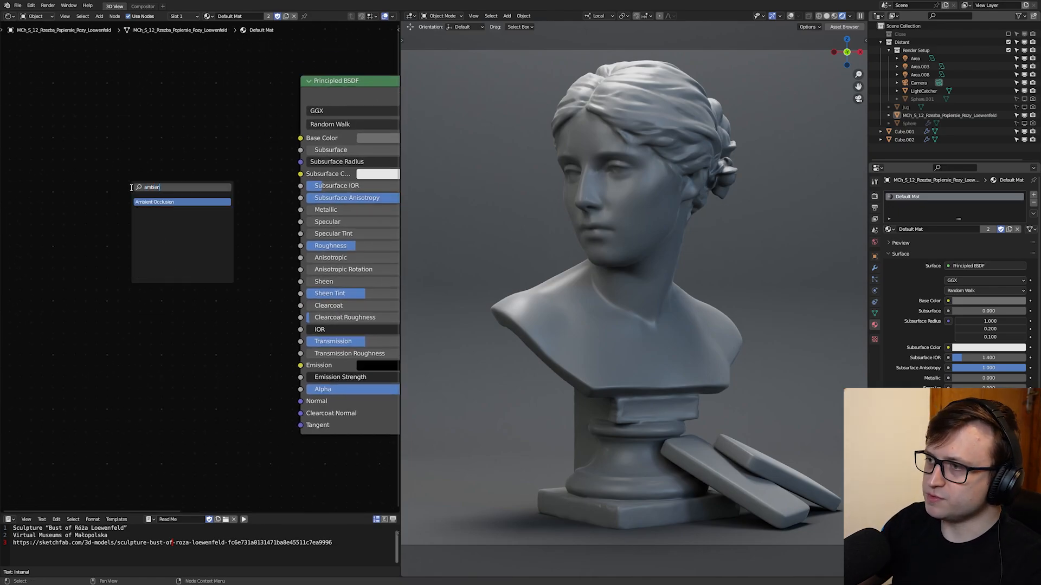
{"action": "key", "text": "Return"}
{"action": "middle_click_drag", "start_coordinate": [138, 182], "coordinate": [174, 265]}
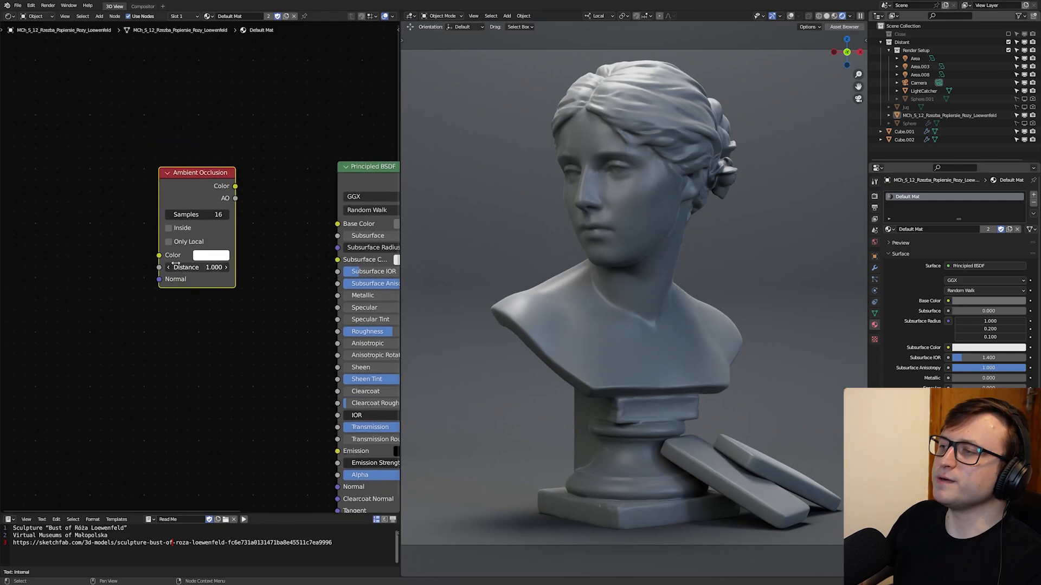
Step: Add a ColorRamp node between the Ambient Occlusion and Principled BSDF nodes and widen the node editor
{"action": "left_click_drag", "start_coordinate": [194, 172], "coordinate": [162, 121]}
{"action": "left_click", "coordinate": [165, 287]}
{"action": "middle_click_drag", "start_coordinate": [161, 283], "coordinate": [79, 230]}
{"action": "middle_click_drag", "start_coordinate": [105, 195], "coordinate": [174, 191]}
{"action": "left_click_drag", "start_coordinate": [176, 170], "coordinate": [82, 177]}
{"action": "middle_click_drag", "start_coordinate": [146, 181], "coordinate": [180, 181]}
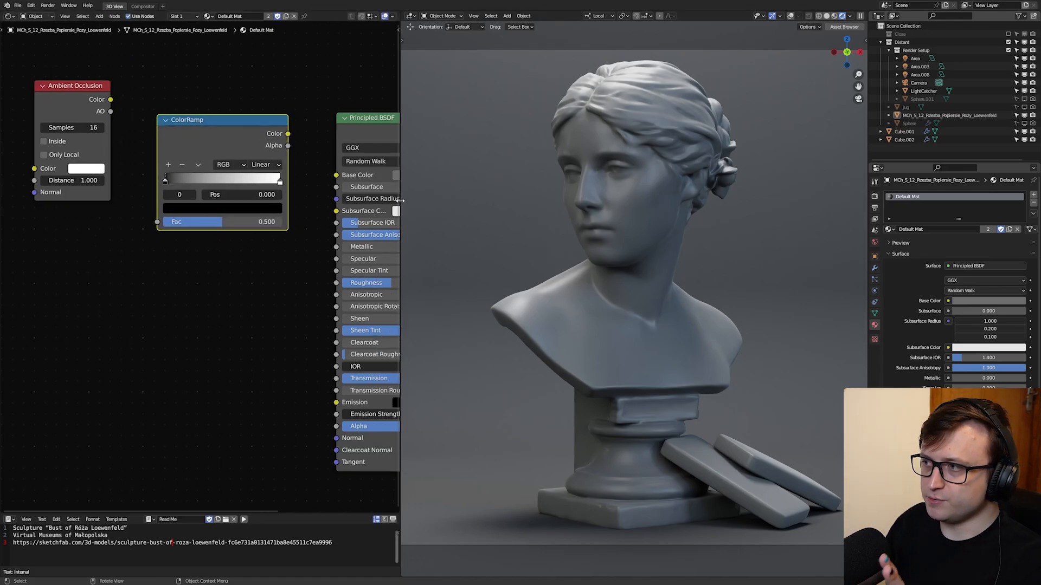
{"action": "left_click_drag", "start_coordinate": [400, 200], "coordinate": [438, 200]}
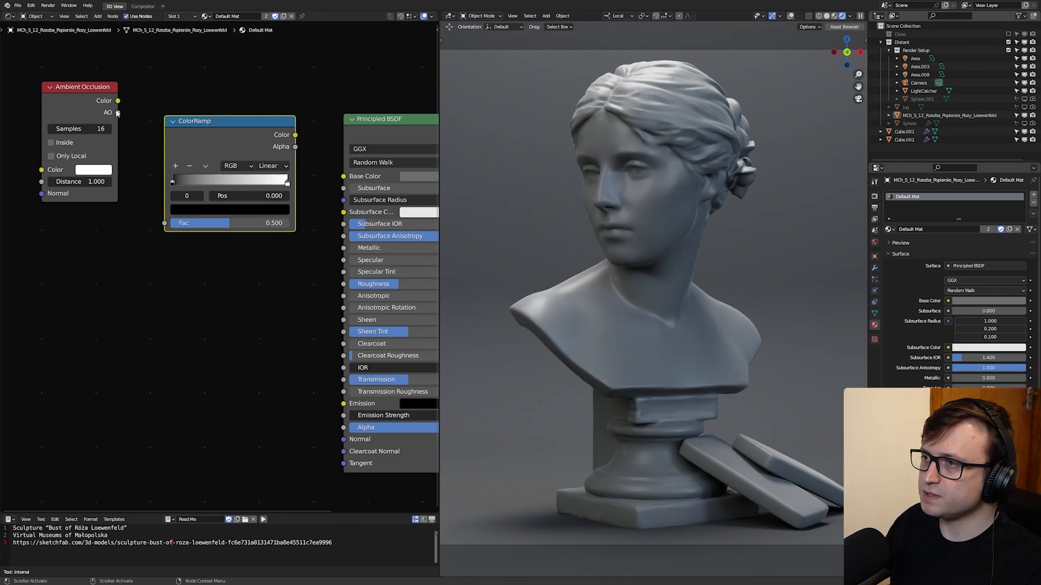
Step: Connect the Ambient Occlusion AO output to the ColorRamp's Fac and the ColorRamp's Color to the Principled BSDF's Base Color
{"action": "left_click_drag", "start_coordinate": [118, 112], "coordinate": [170, 114]}
{"action": "left_click_drag", "start_coordinate": [145, 216], "coordinate": [164, 223]}
{"action": "middle_click_drag", "start_coordinate": [245, 221], "coordinate": [204, 203]}
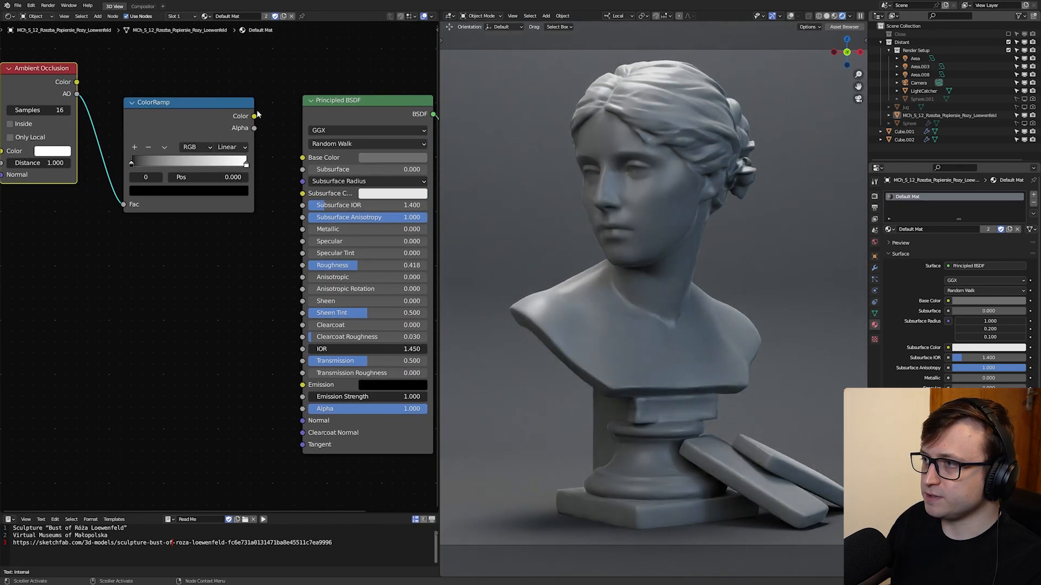
{"action": "left_click_drag", "start_coordinate": [254, 116], "coordinate": [303, 157]}
Step: Vary the position of the ColorRamp's black stop to compare the shading on the bust, leaving it at 0.395
{"action": "middle_click_drag", "start_coordinate": [219, 192], "coordinate": [245, 219]}
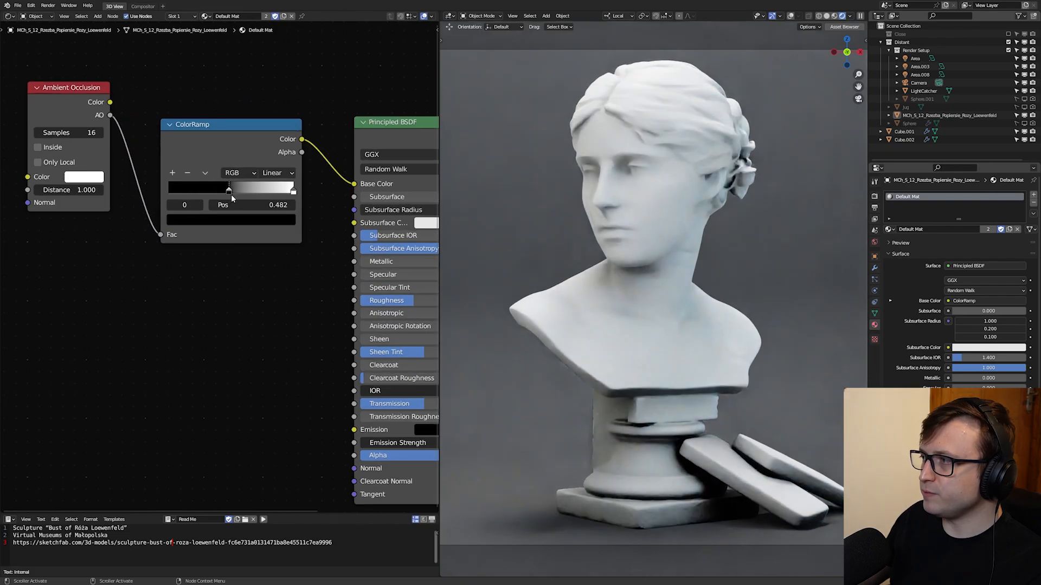
{"action": "left_click_drag", "start_coordinate": [231, 199], "coordinate": [281, 190]}
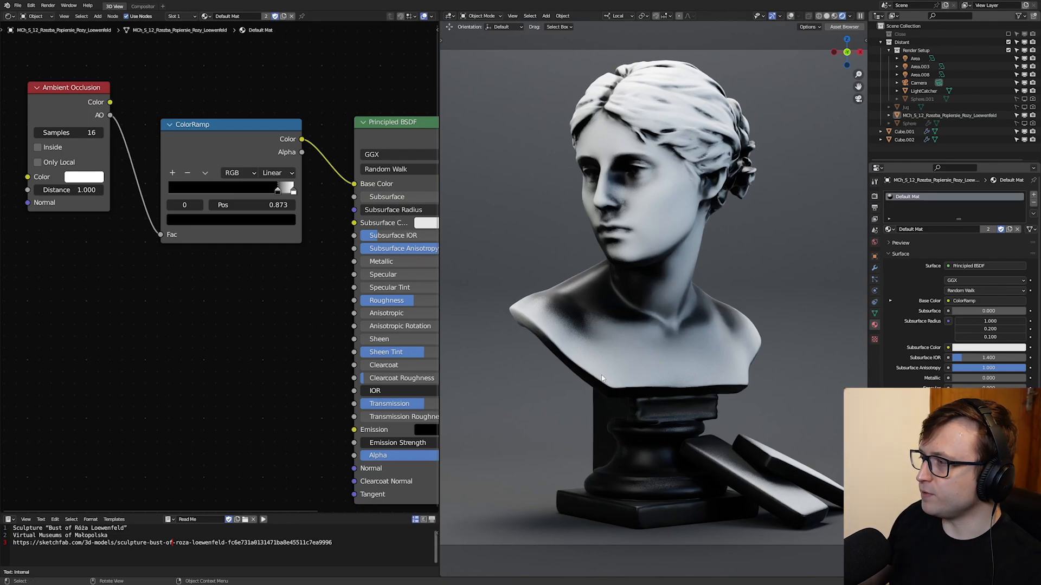
{"action": "left_click_drag", "start_coordinate": [277, 190], "coordinate": [215, 196]}
Step: Annotate the ColorRamp node with a frame around it and an arrow pointing towards the Principled BSDF
{"action": "scroll", "coordinate": [207, 215], "scroll_direction": "up", "scroll_amount": 1}
{"action": "middle_click_drag", "start_coordinate": [208, 218], "coordinate": [183, 243]}
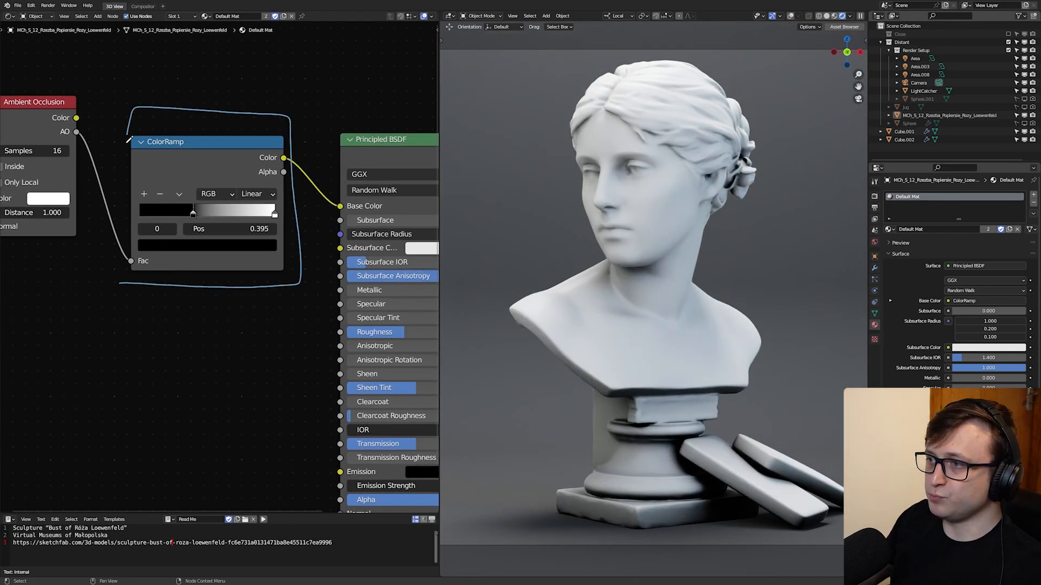
{"action": "left_click_drag", "start_coordinate": [127, 142], "coordinate": [112, 315]}
{"action": "left_click_drag", "start_coordinate": [286, 143], "coordinate": [324, 174]}
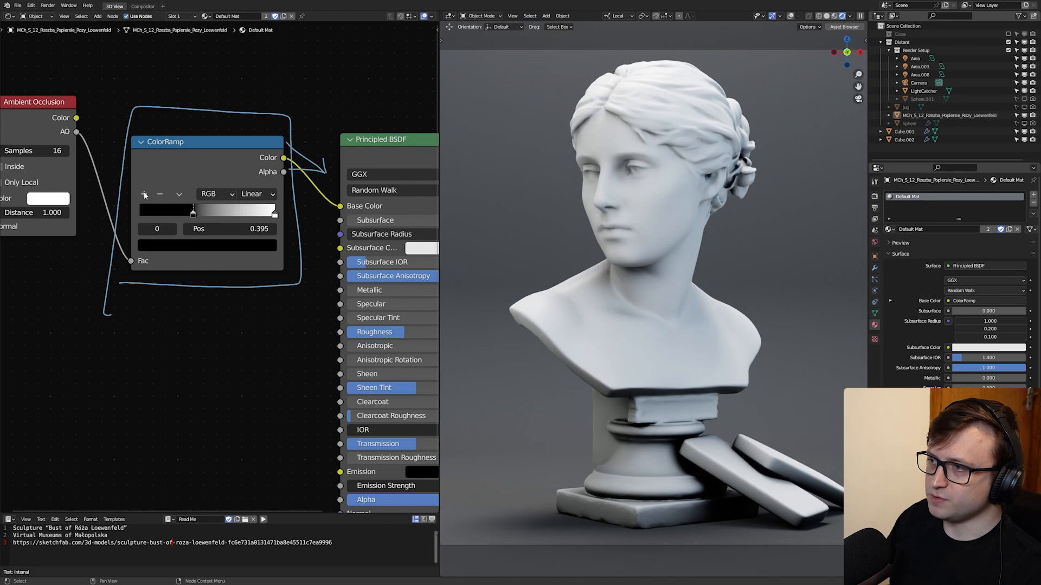
Step: Add a blue stop and a green stop at 0.749 between the ColorRamp's black and white stops
{"action": "left_click", "coordinate": [144, 195]}
{"action": "left_click", "coordinate": [207, 245]}
{"action": "left_click", "coordinate": [218, 82]}
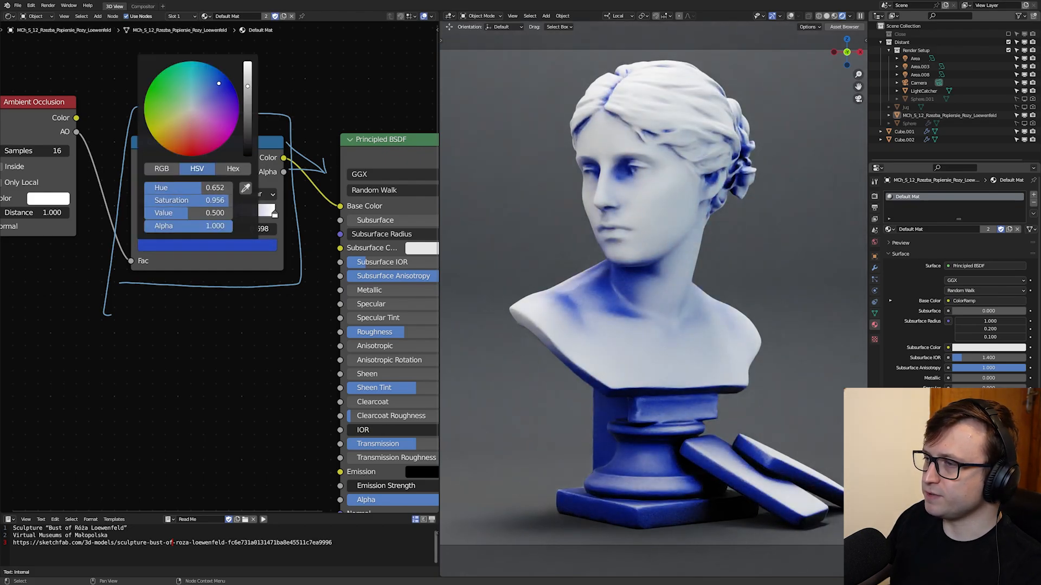
{"action": "mouse_move", "coordinate": [233, 213]}
{"action": "left_mouse_down"}
{"action": "mouse_move", "coordinate": [218, 213]}
{"action": "mouse_move", "coordinate": [240, 213]}
{"action": "left_mouse_up"}
{"action": "left_click", "coordinate": [145, 195]}
{"action": "left_click", "coordinate": [207, 246]}
{"action": "left_click", "coordinate": [201, 113]}
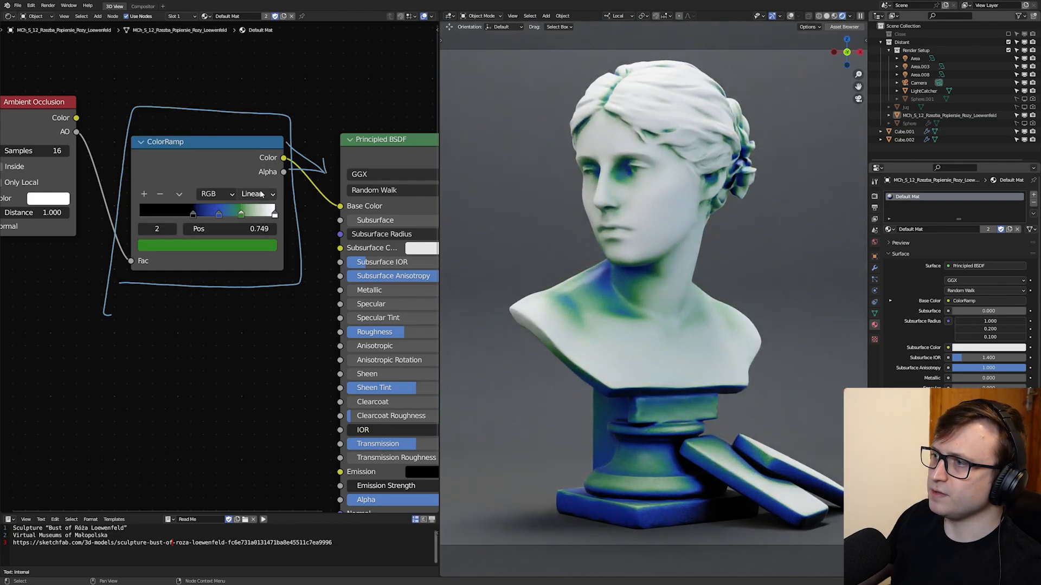
Step: Give the ColorRamp a magenta stop at its light end and brighten the blue stop to a Value of 0.949
{"action": "left_click", "coordinate": [145, 195]}
{"action": "left_click", "coordinate": [236, 247]}
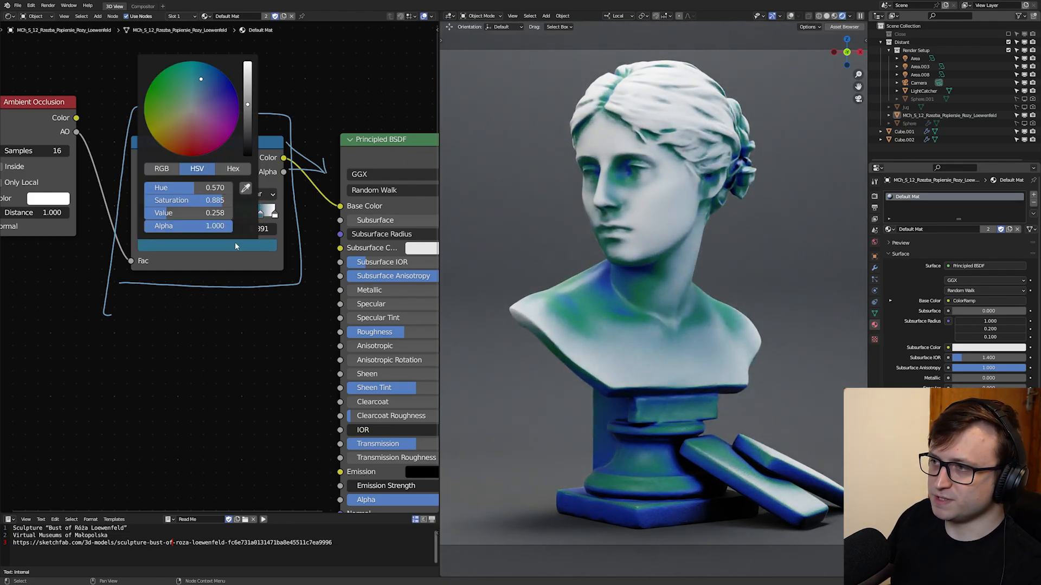
{"action": "left_click", "coordinate": [225, 142]}
{"action": "left_click_drag", "start_coordinate": [263, 215], "coordinate": [231, 214]}
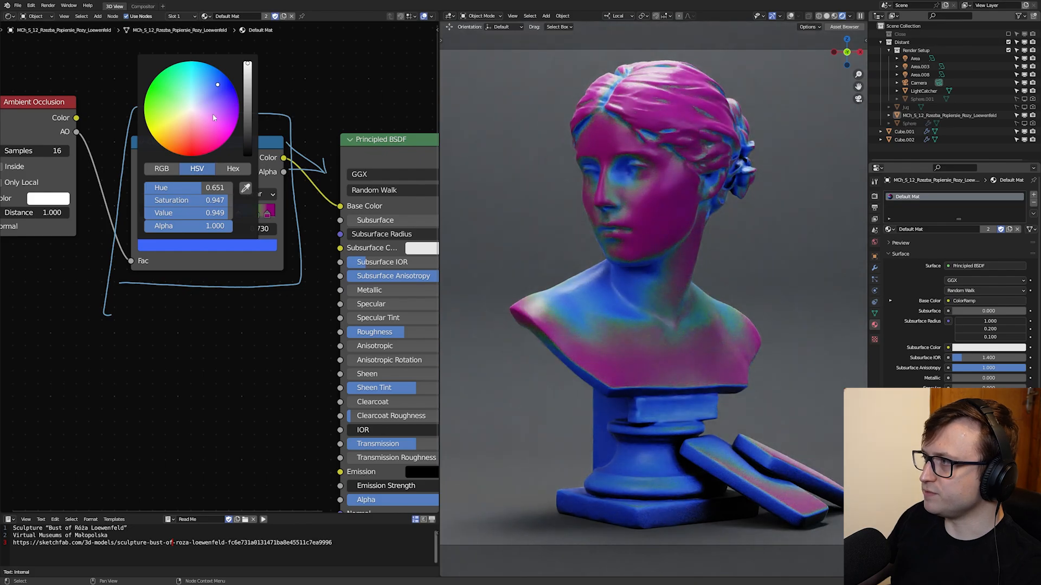
Step: Move the ColorRamp's black stop to 0.364 and add a light yellow stop at 0.547 before the blue stop
{"action": "mouse_move", "coordinate": [194, 214]}
{"action": "left_mouse_down"}
{"action": "mouse_move", "coordinate": [161, 212]}
{"action": "mouse_move", "coordinate": [174, 211]}
{"action": "left_mouse_up"}
{"action": "left_click", "coordinate": [144, 194]}
{"action": "left_click", "coordinate": [204, 246]}
{"action": "left_click_drag", "start_coordinate": [206, 144], "coordinate": [164, 141]}
{"action": "left_click_drag", "start_coordinate": [248, 87], "coordinate": [248, 62]}
{"action": "left_click_drag", "start_coordinate": [178, 103], "coordinate": [171, 123]}
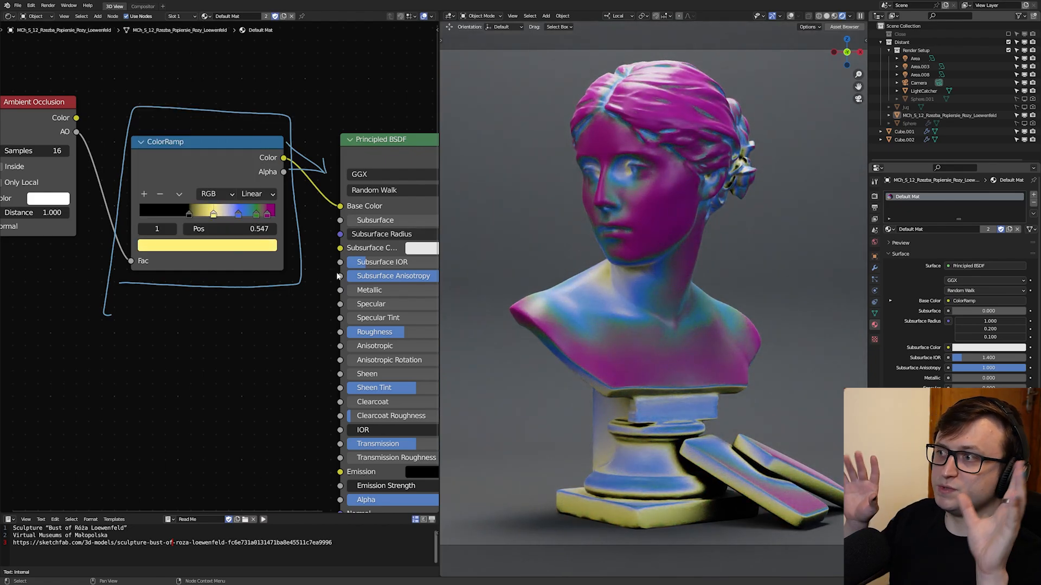
Step: Recolor the ColorRamp's black stop to grey with a Value of 0.208 and spread the grey and yellow stops along the dark end
{"action": "middle_click_drag", "start_coordinate": [299, 329], "coordinate": [321, 324]}
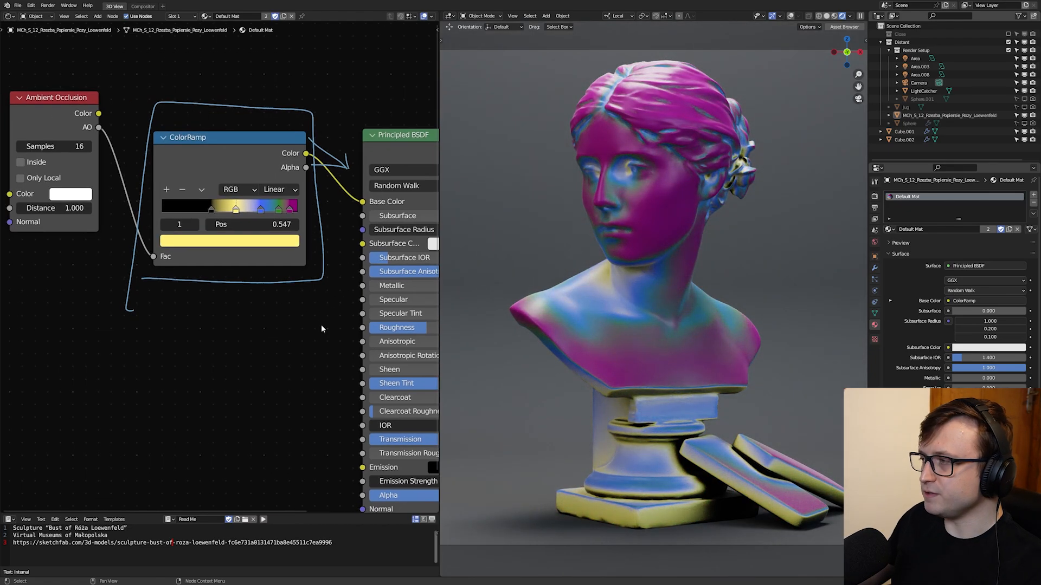
{"action": "scroll", "coordinate": [321, 326], "scroll_direction": "down", "scroll_amount": 4}
{"action": "scroll", "coordinate": [321, 327], "scroll_direction": "up", "scroll_amount": 1}
{"action": "scroll", "coordinate": [233, 230], "scroll_direction": "up", "scroll_amount": 4}
{"action": "left_click", "coordinate": [210, 205]}
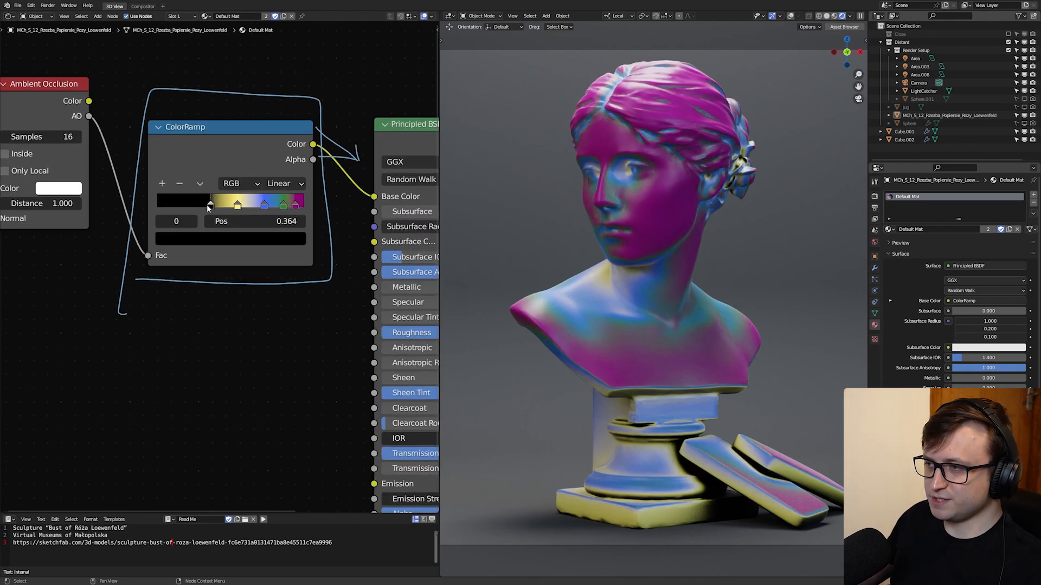
{"action": "left_click", "coordinate": [209, 236]}
{"action": "left_click_drag", "start_coordinate": [273, 87], "coordinate": [273, 92]}
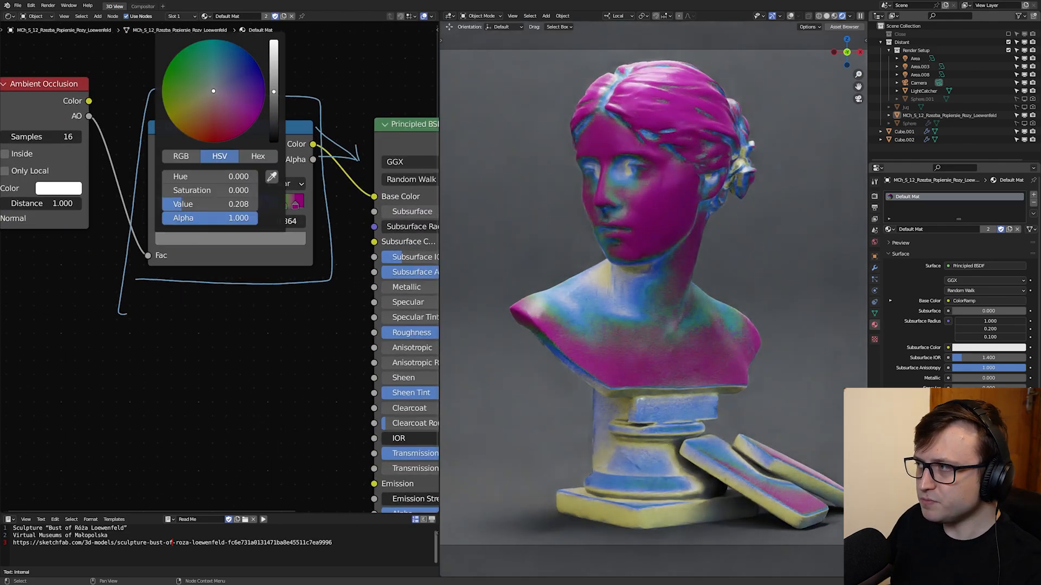
{"action": "middle_click_drag", "start_coordinate": [269, 273], "coordinate": [251, 281]}
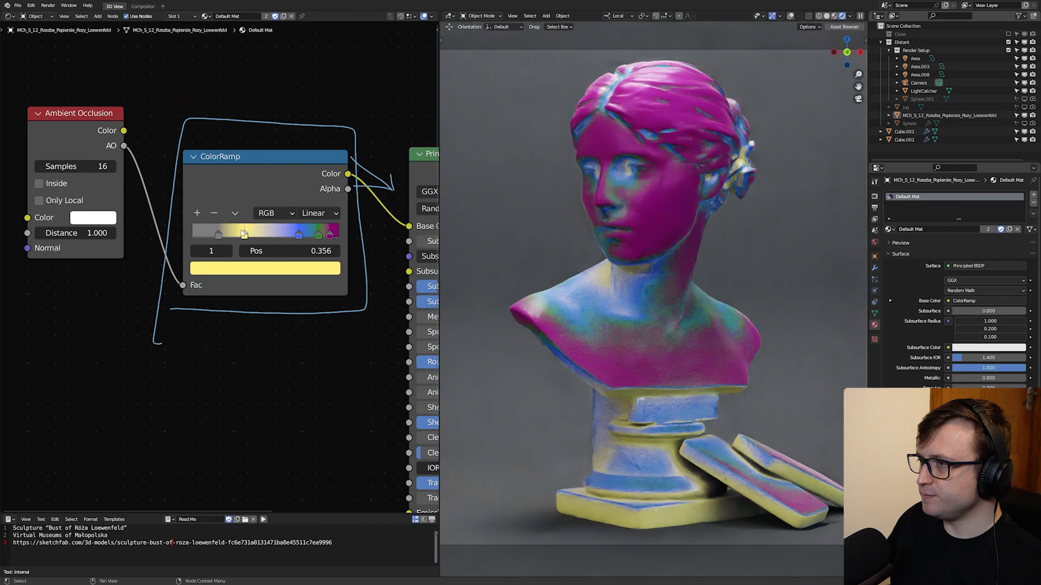
{"action": "left_click_drag", "start_coordinate": [242, 232], "coordinate": [279, 233]}
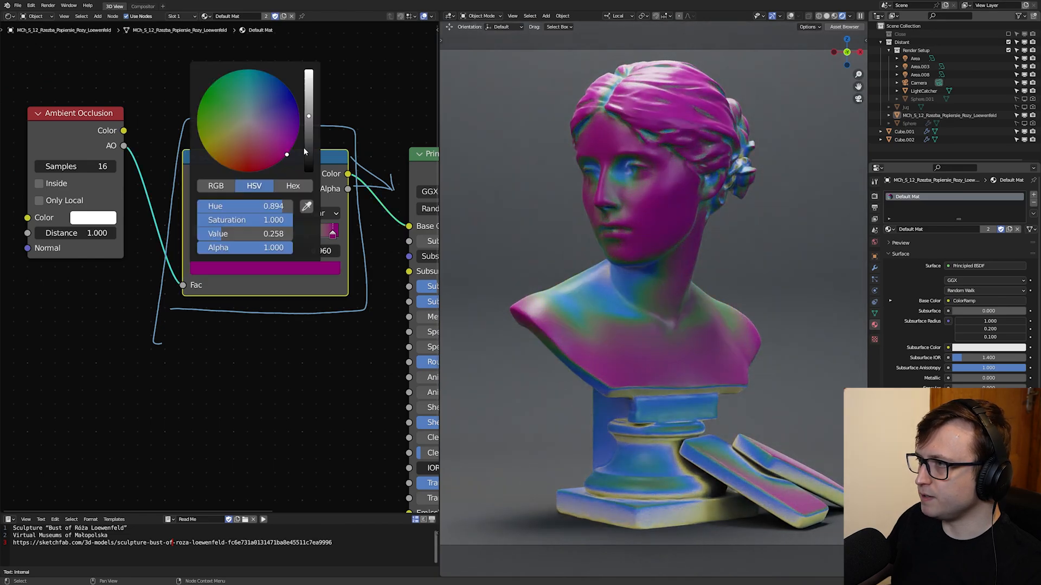
Step: Lighten the ColorRamp's magenta stop at 0.960 to pink and soften the blue stop at 0.602
{"action": "left_click_drag", "start_coordinate": [309, 116], "coordinate": [309, 83]}
{"action": "left_click_drag", "start_coordinate": [287, 154], "coordinate": [264, 136]}
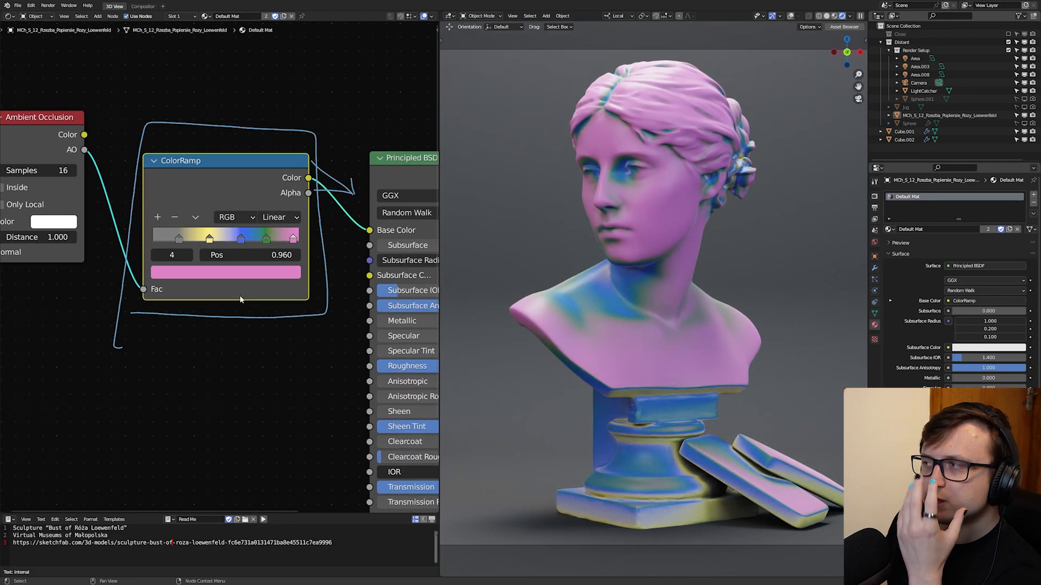
{"action": "scroll", "coordinate": [188, 281], "scroll_direction": "up", "scroll_amount": 1}
{"action": "left_click", "coordinate": [249, 236]}
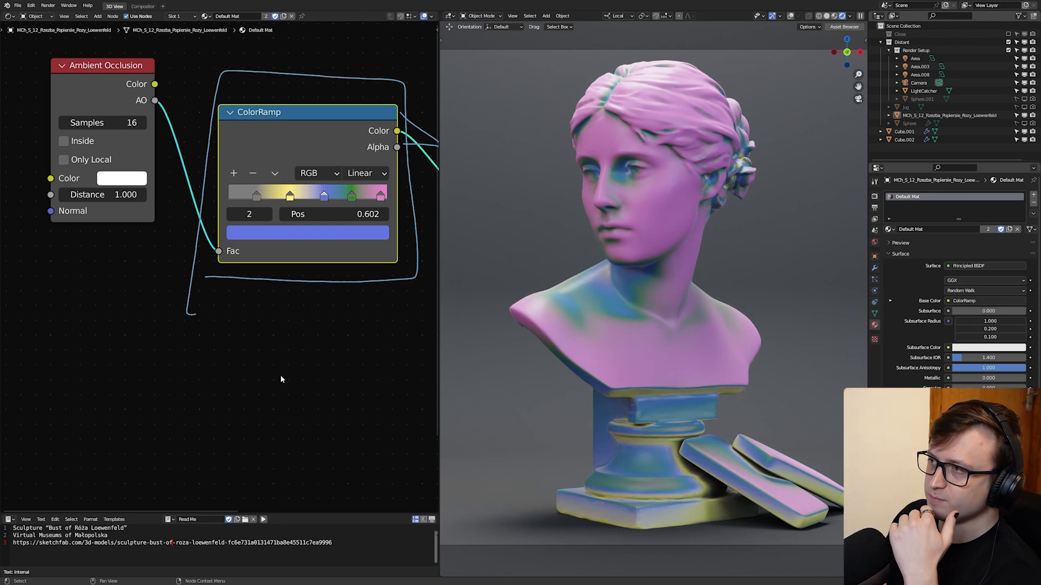
{"action": "scroll", "coordinate": [281, 375], "scroll_direction": "down", "scroll_amount": 1}
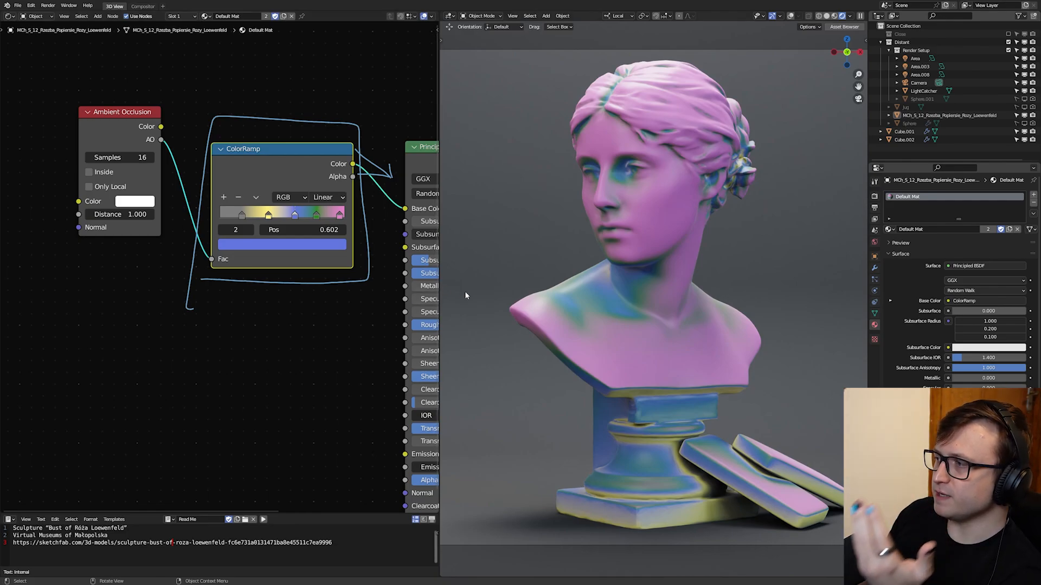
Step: Set the ColorRamp's last stop to a stronger pink at 0.941 and examine the shading on the bust up close
{"action": "scroll", "coordinate": [578, 379], "scroll_direction": "up", "scroll_amount": 4}
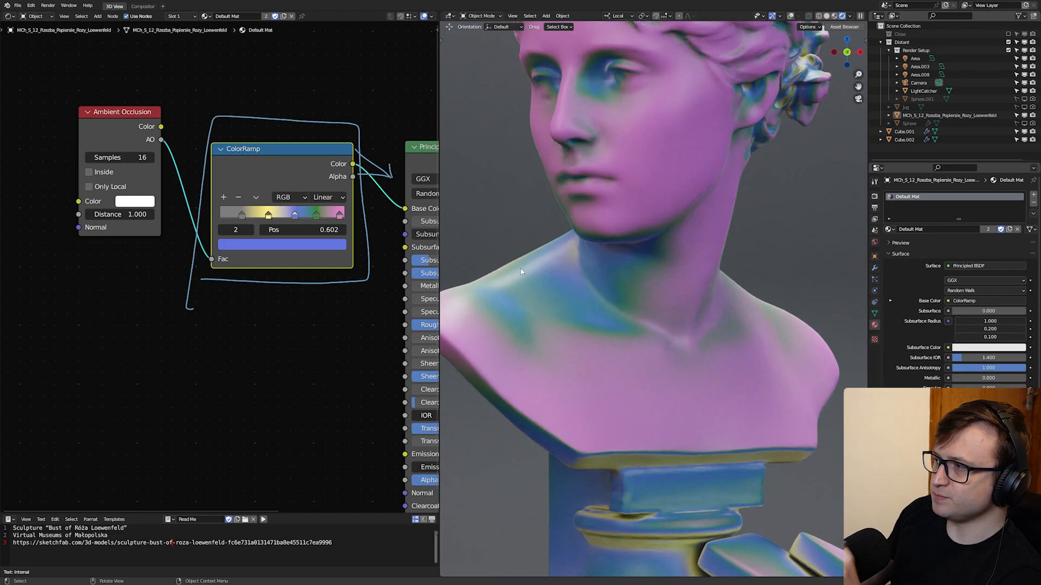
{"action": "scroll", "coordinate": [585, 308], "scroll_direction": "down", "scroll_amount": 2}
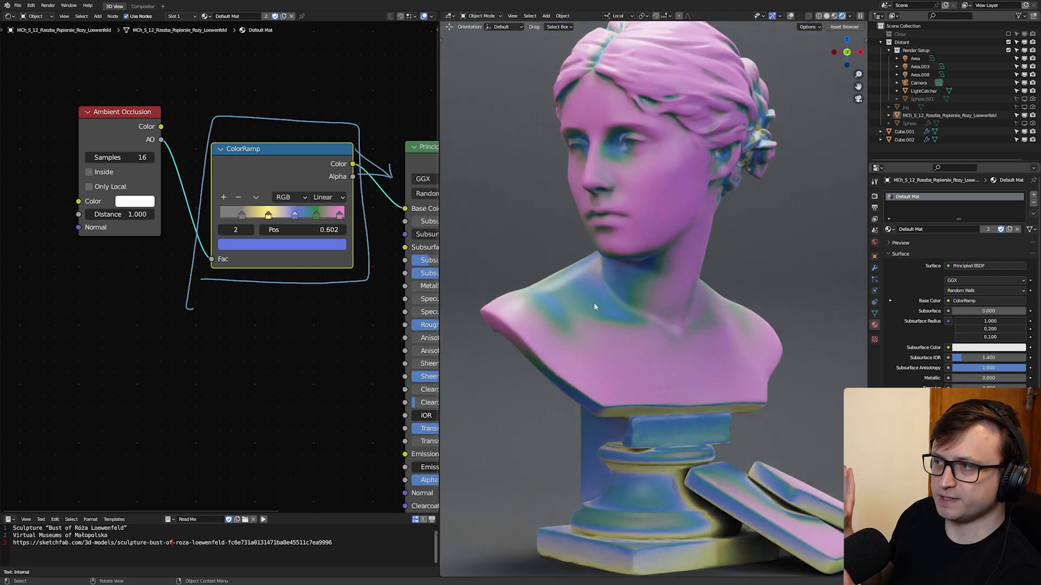
{"action": "left_click", "coordinate": [340, 215]}
{"action": "left_click", "coordinate": [281, 245]}
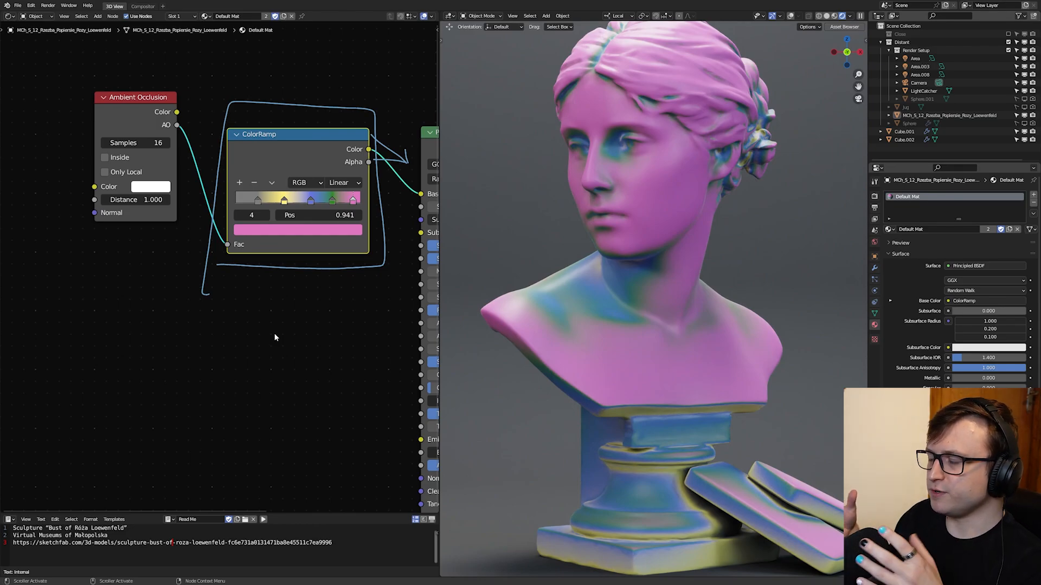
{"action": "scroll", "coordinate": [591, 463], "scroll_direction": "up", "scroll_amount": 3}
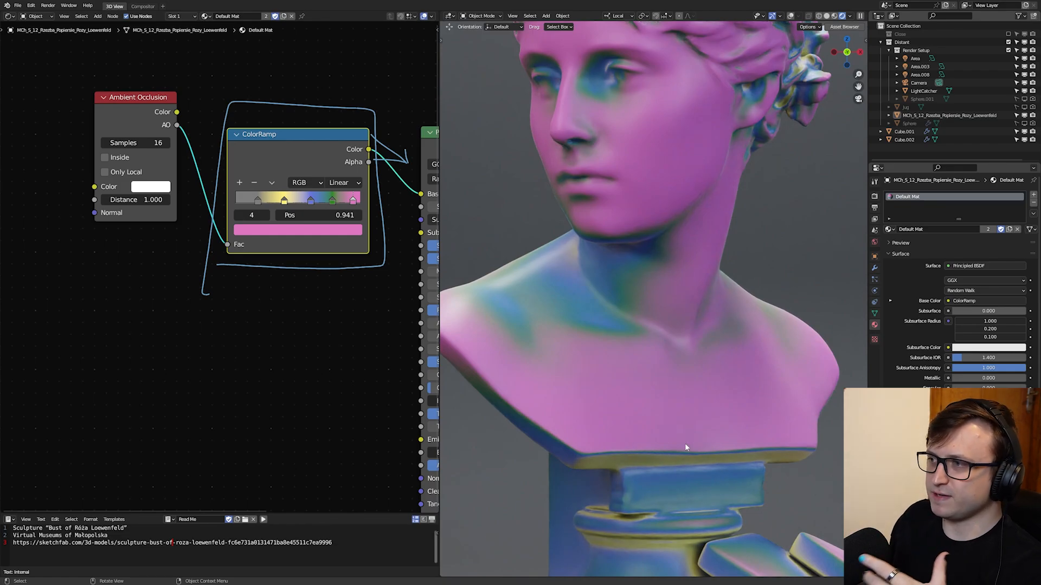
{"action": "scroll", "coordinate": [570, 346], "scroll_direction": "down", "scroll_amount": 4}
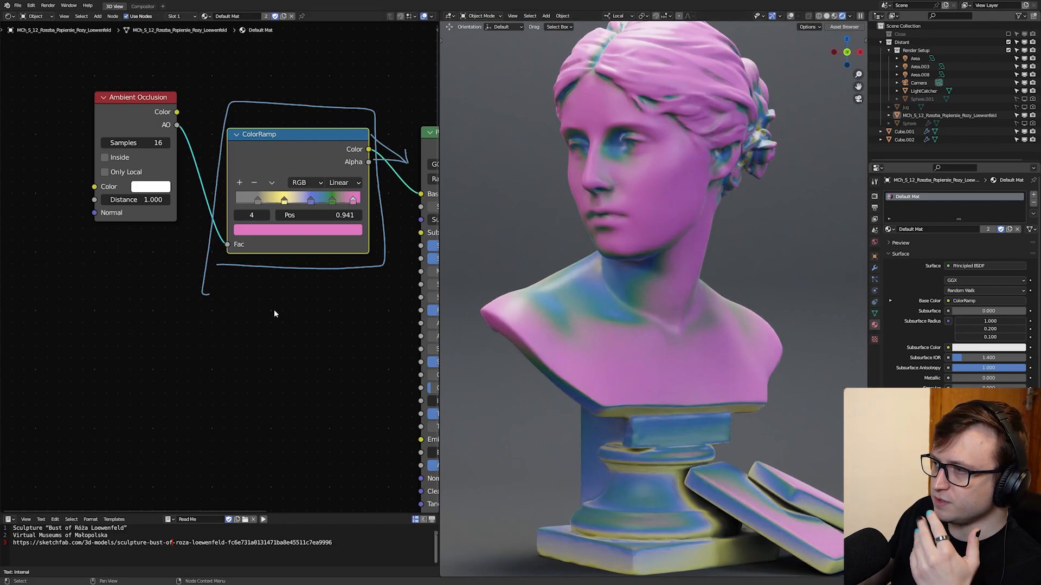
Step: Draw an annotation arrow pointing at the Principled BSDF's Normal input, and undo it
{"action": "middle_click_drag", "start_coordinate": [390, 476], "coordinate": [320, 370]}
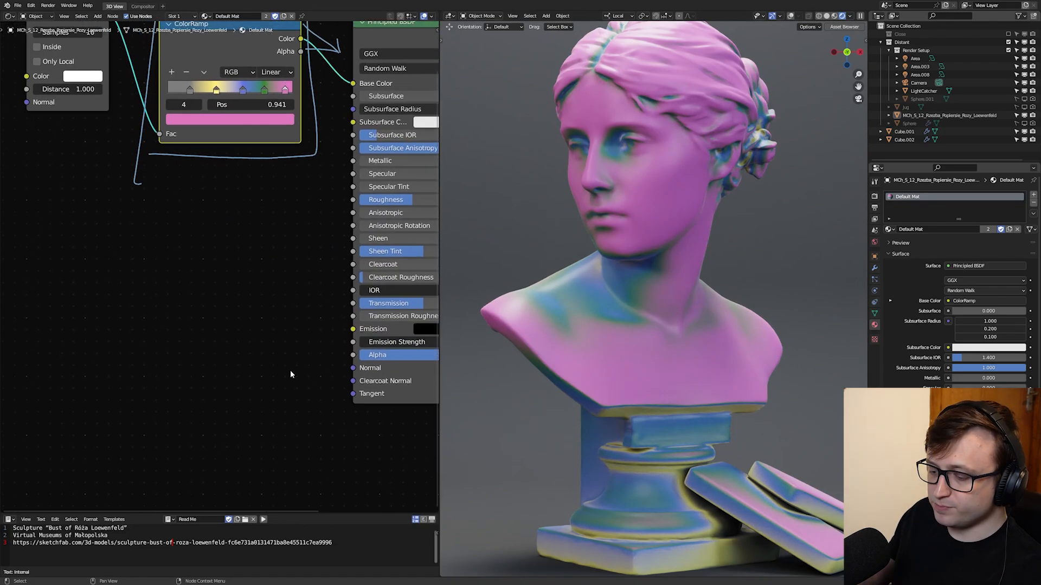
{"action": "left_click", "coordinate": [308, 403]}
{"action": "right_click_drag", "start_coordinate": [193, 386], "coordinate": [328, 372], "text": "ctrl"}
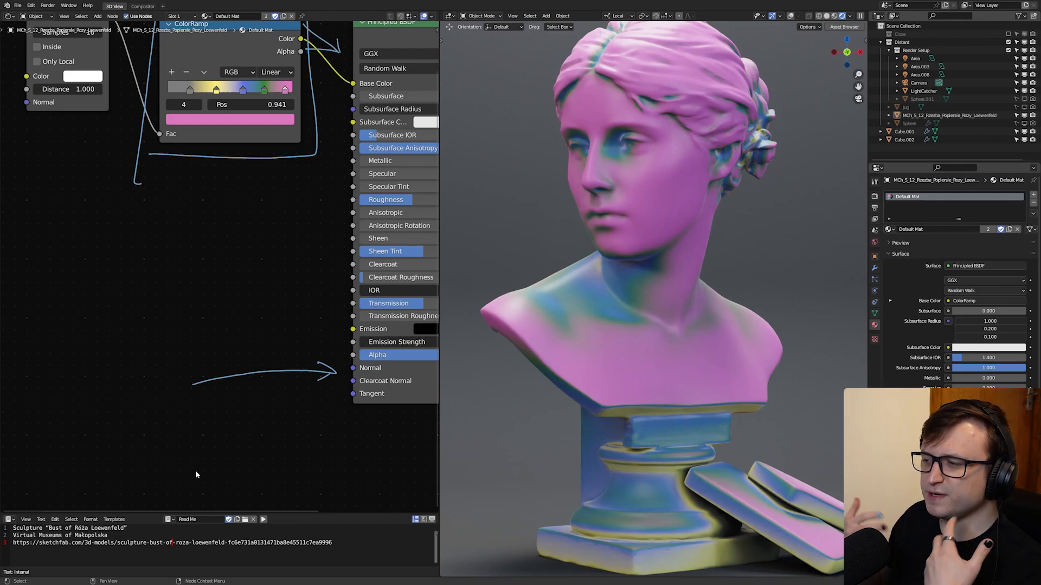
{"action": "key", "text": "ctrl+z"}
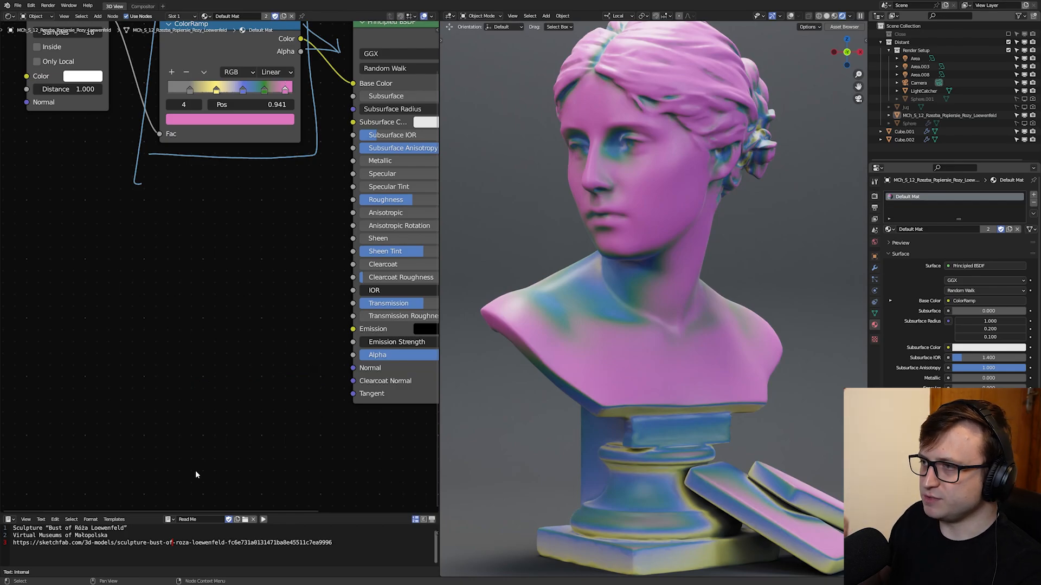
Step: Open the asset browser and show the Node Group Tools catalog of the Asset Library's shader node groups
{"action": "middle_click_drag", "start_coordinate": [209, 273], "coordinate": [257, 348]}
{"action": "scroll", "coordinate": [257, 348], "scroll_direction": "up", "scroll_amount": 1}
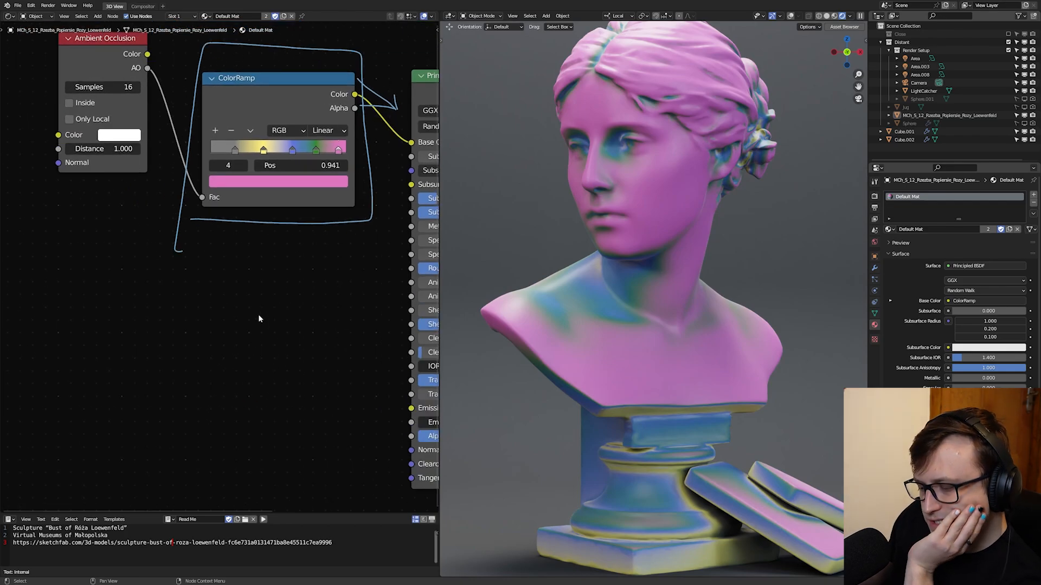
{"action": "left_click", "coordinate": [838, 28]}
{"action": "left_click", "coordinate": [481, 454]}
{"action": "left_click", "coordinate": [483, 485]}
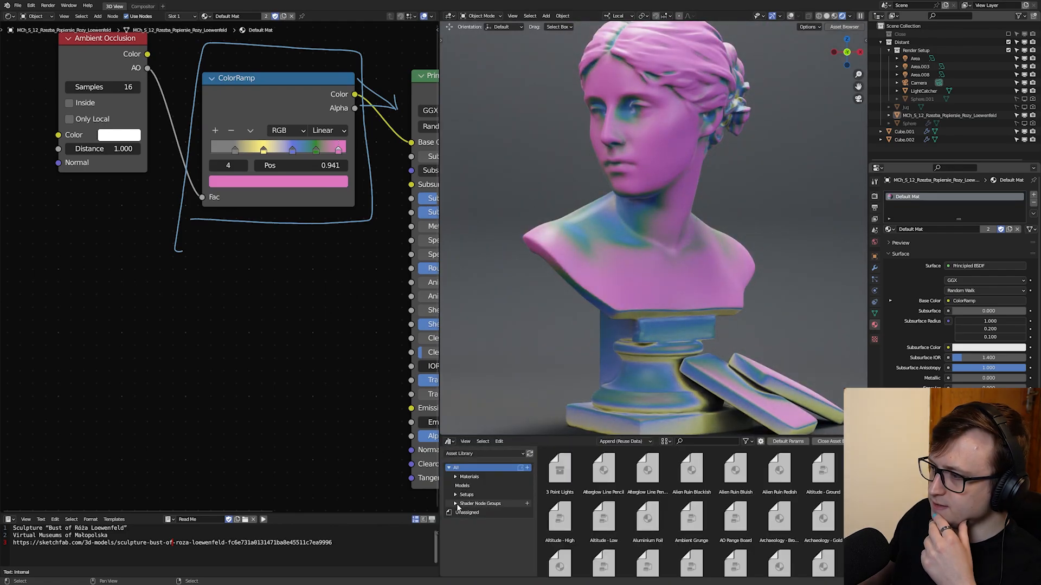
{"action": "left_click", "coordinate": [486, 531]}
{"action": "scroll", "coordinate": [663, 549], "scroll_direction": "down", "scroll_amount": 1}
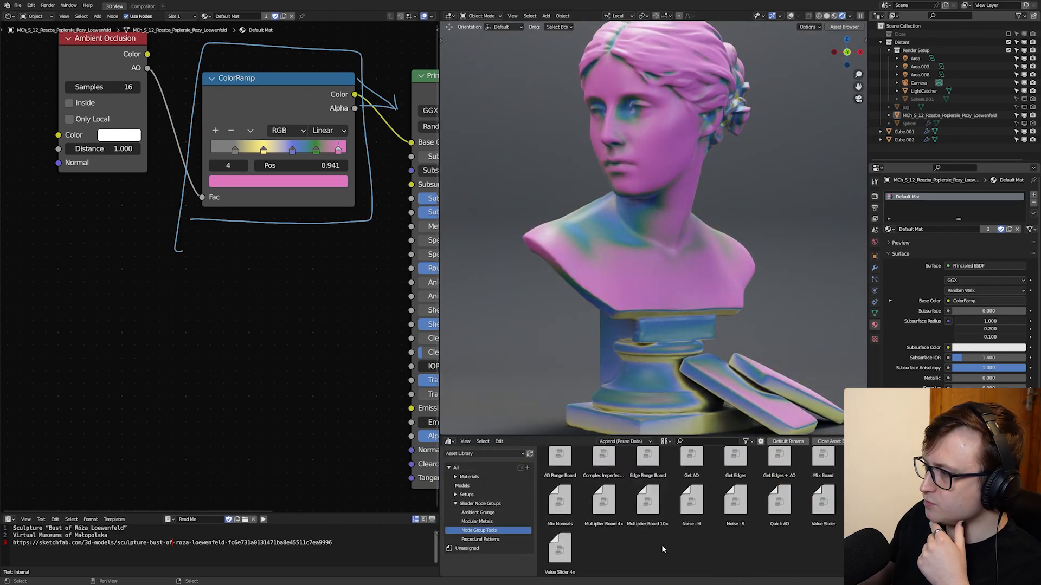
Step: Add the Get Edges node group to the material and place it below the Ambient Occlusion node
{"action": "left_click_drag", "start_coordinate": [735, 458], "coordinate": [144, 327]}
{"action": "middle_click_drag", "start_coordinate": [143, 327], "coordinate": [236, 318]}
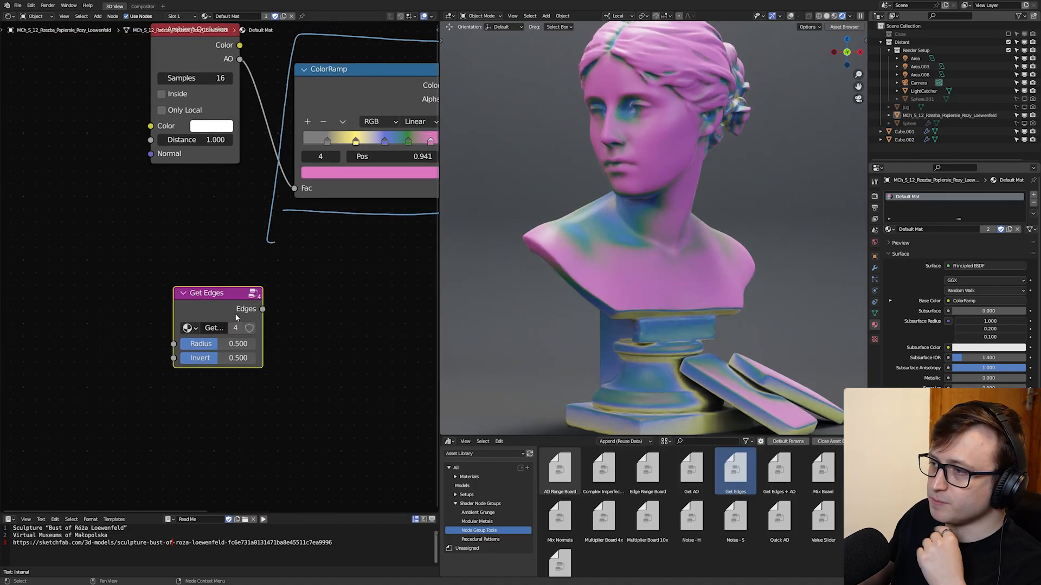
{"action": "middle_click_drag", "start_coordinate": [212, 378], "coordinate": [127, 419]}
{"action": "left_click_drag", "start_coordinate": [147, 345], "coordinate": [125, 352]}
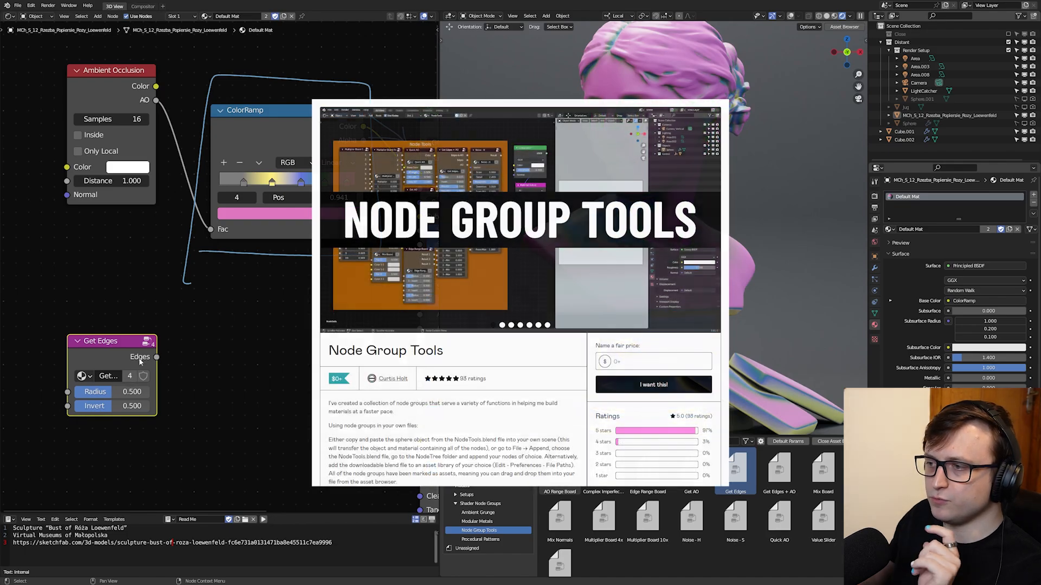
Step: Connect Get Edges' Edges output to the Principled BSDF's Base Color and set the node's Invert to 0
{"action": "middle_click_drag", "start_coordinate": [161, 400], "coordinate": [151, 441]}
{"action": "left_click_drag", "start_coordinate": [149, 354], "coordinate": [316, 203]}
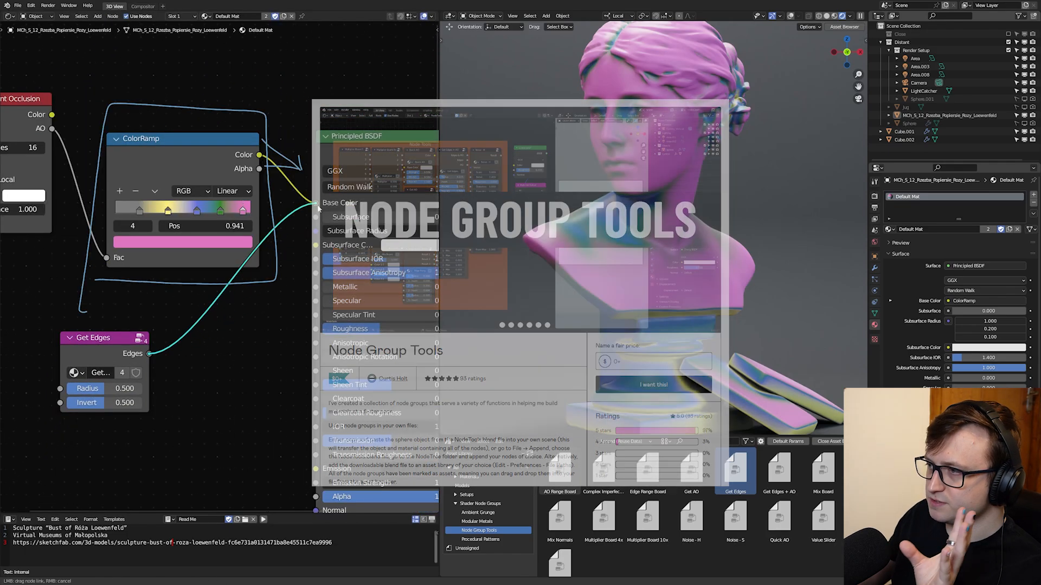
{"action": "left_click_drag", "start_coordinate": [120, 338], "coordinate": [172, 332]}
{"action": "middle_click_drag", "start_coordinate": [182, 384], "coordinate": [198, 421]}
{"action": "scroll", "coordinate": [198, 420], "scroll_direction": "up", "scroll_amount": 2}
{"action": "left_click_drag", "start_coordinate": [191, 434], "coordinate": [98, 445]}
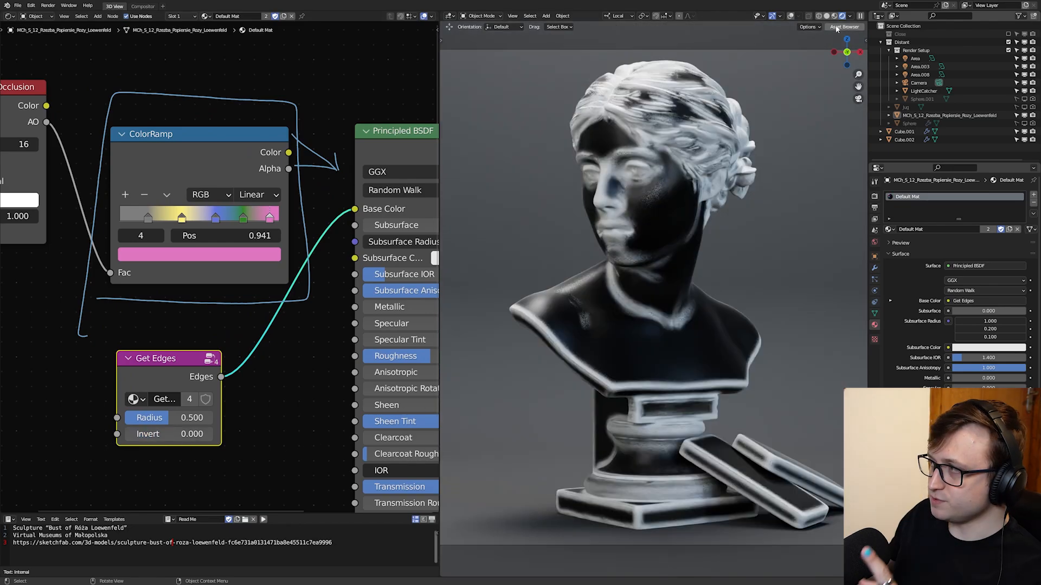
{"action": "left_click", "coordinate": [836, 27]}
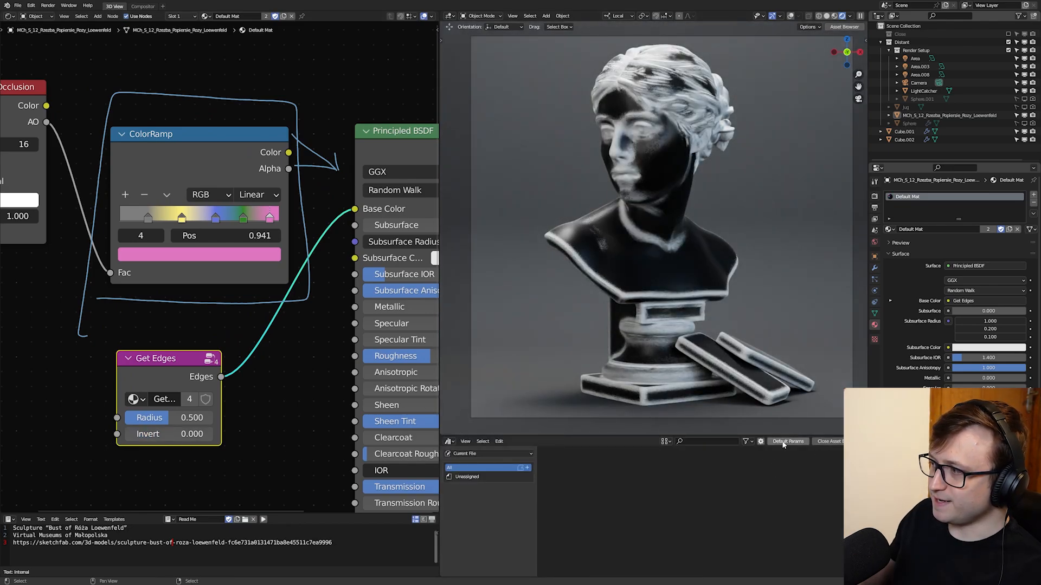
{"action": "left_click", "coordinate": [782, 444]}
{"action": "left_click", "coordinate": [826, 442]}
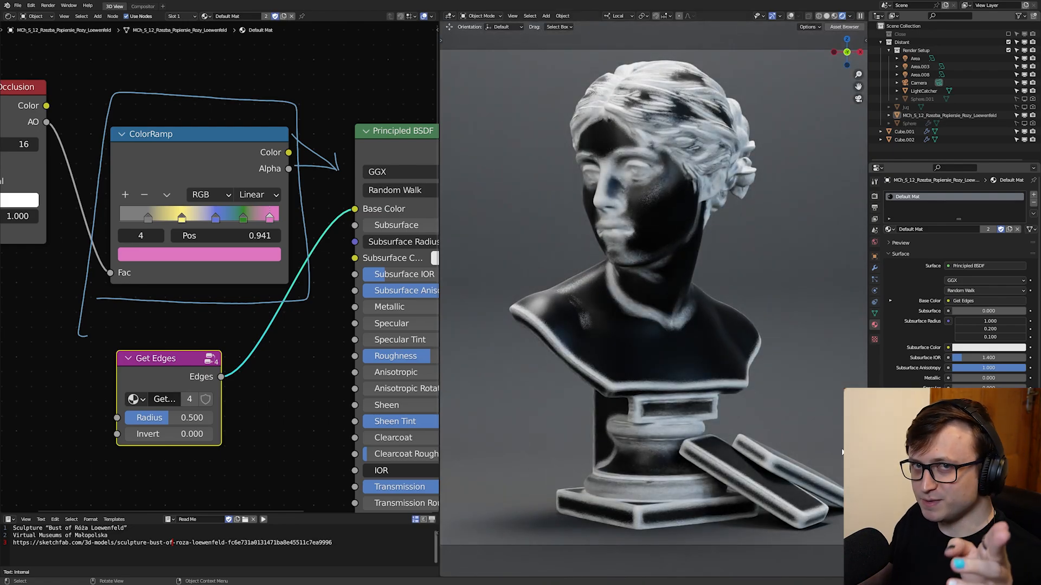
Step: Try out Get Edges' Radius and Invert, ending at 0.508 and 0.000, and move the node away from the Principled BSDF
{"action": "left_click_drag", "start_coordinate": [178, 422], "coordinate": [249, 439]}
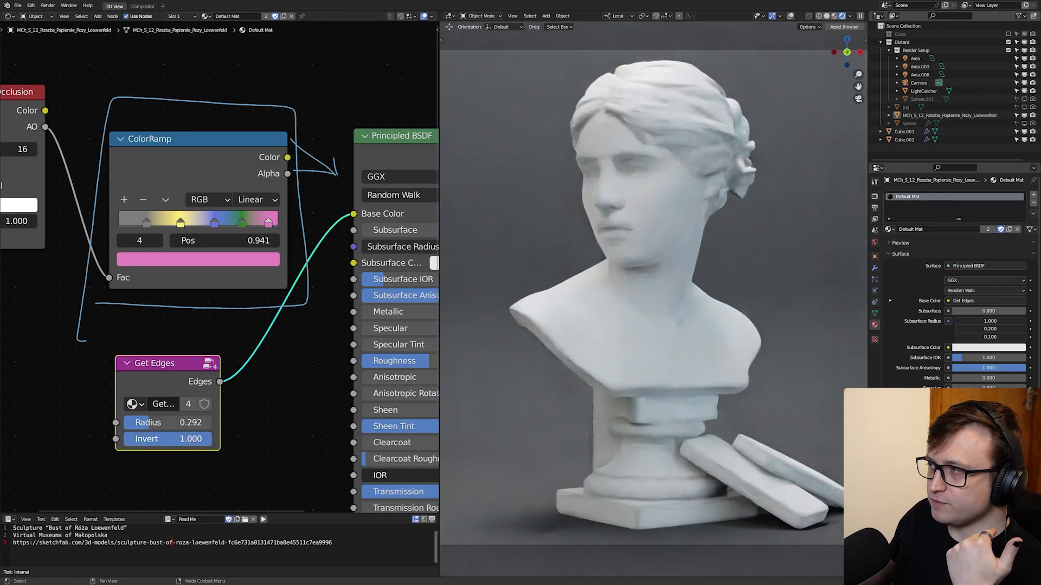
{"action": "left_click_drag", "start_coordinate": [158, 423], "coordinate": [169, 422]}
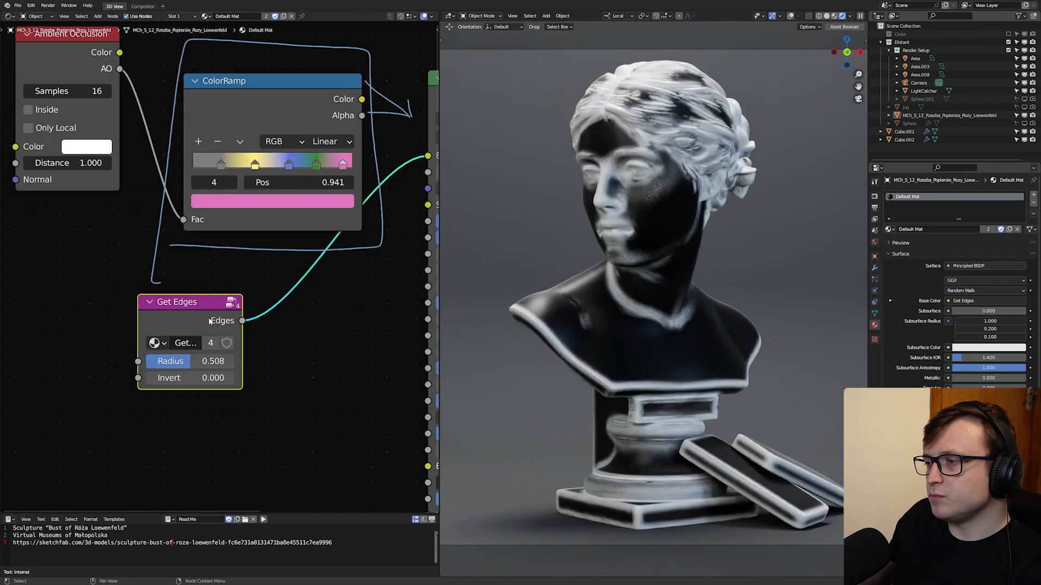
{"action": "key", "text": "g"}
{"action": "left_click", "coordinate": [213, 327]}
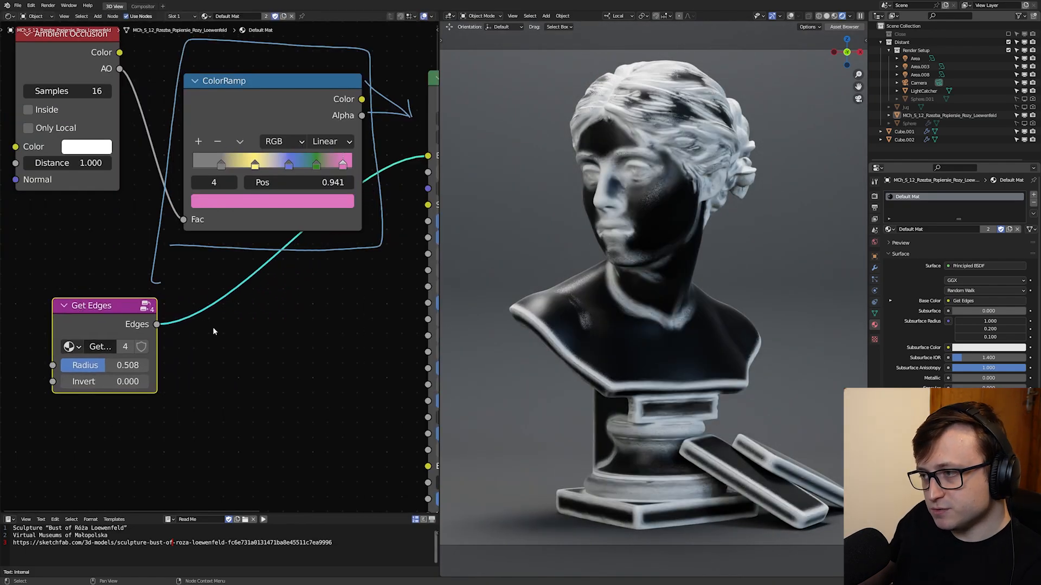
Step: Add a Mix node below the ColorRamp and set its data type to Color
{"action": "scroll", "coordinate": [216, 331], "scroll_direction": "right", "scroll_amount": 2, "text": "ctrl"}
{"action": "key", "text": "shift+a"}
{"action": "type", "text": "mix"}
{"action": "key", "text": "Return"}
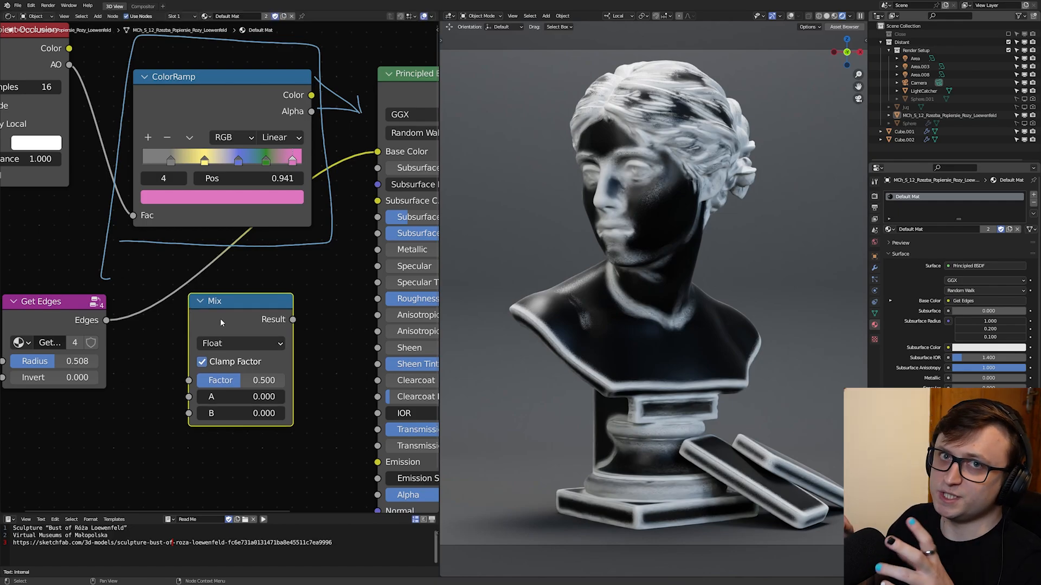
{"action": "left_click", "coordinate": [240, 345]}
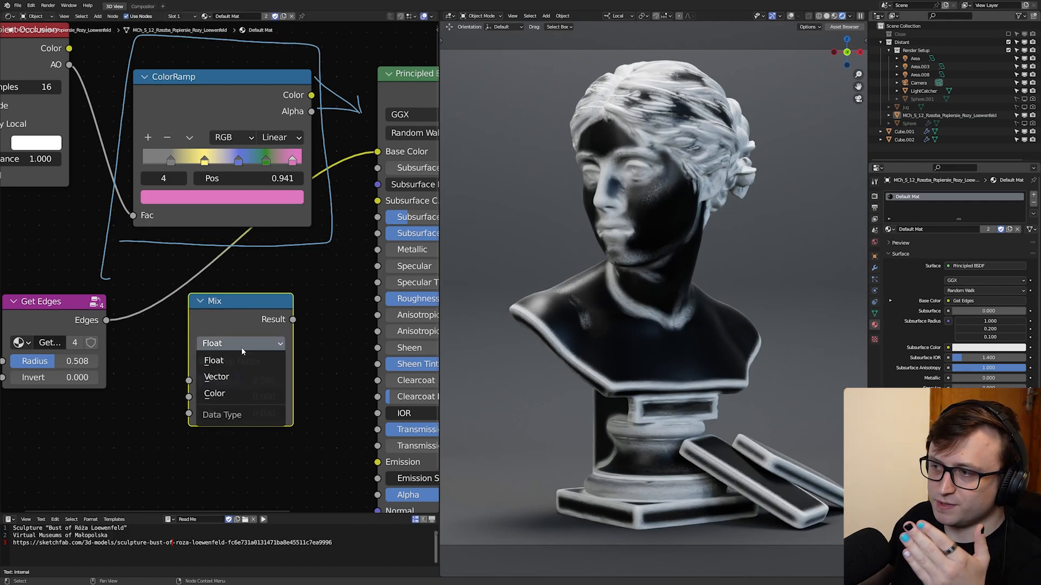
{"action": "left_click", "coordinate": [238, 394]}
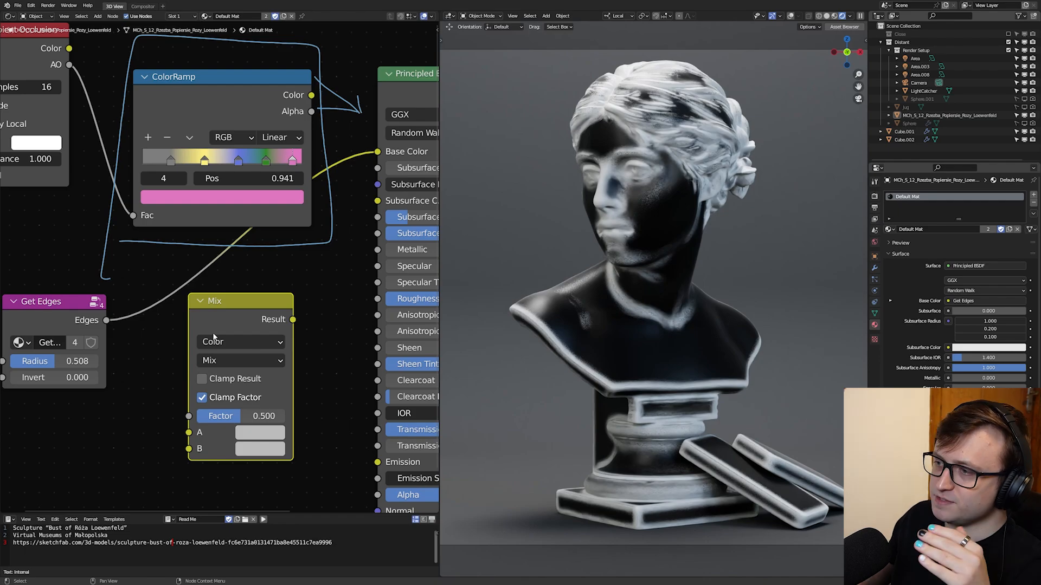
{"action": "middle_click_drag", "start_coordinate": [158, 403], "coordinate": [239, 334]}
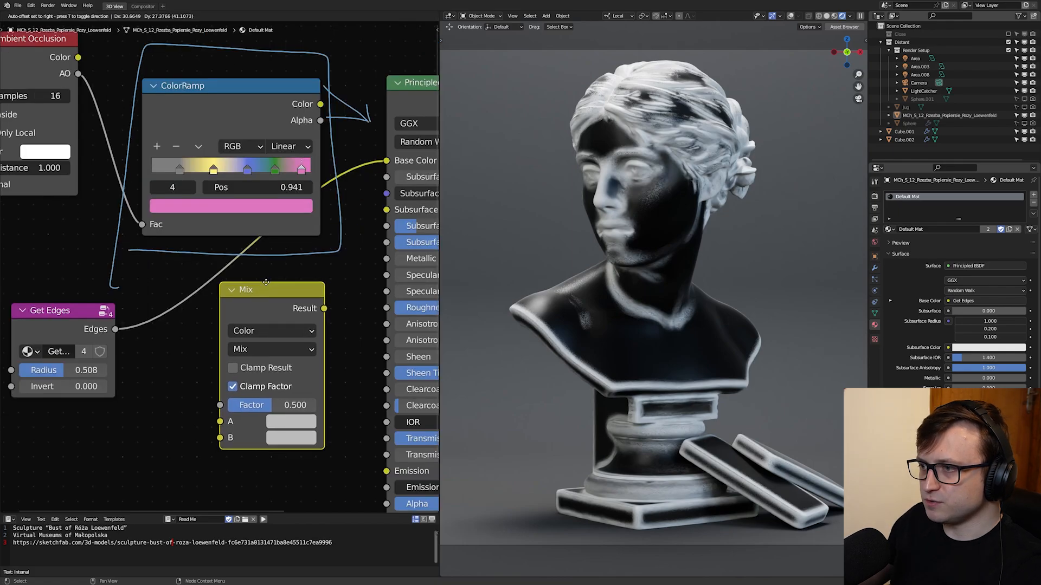
Step: Connect Get Edges' Edges output to the Mix node's Factor and annotate the link with an arrow
{"action": "middle_click_drag", "start_coordinate": [117, 330], "coordinate": [114, 302]}
{"action": "left_click_drag", "start_coordinate": [114, 300], "coordinate": [113, 302]}
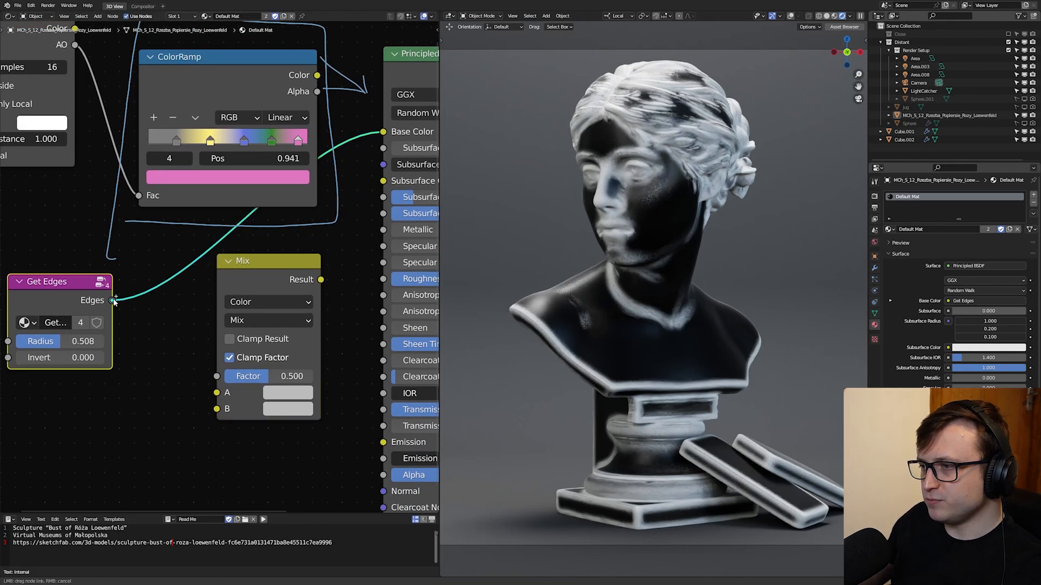
{"action": "left_click_drag", "start_coordinate": [196, 360], "coordinate": [217, 377]}
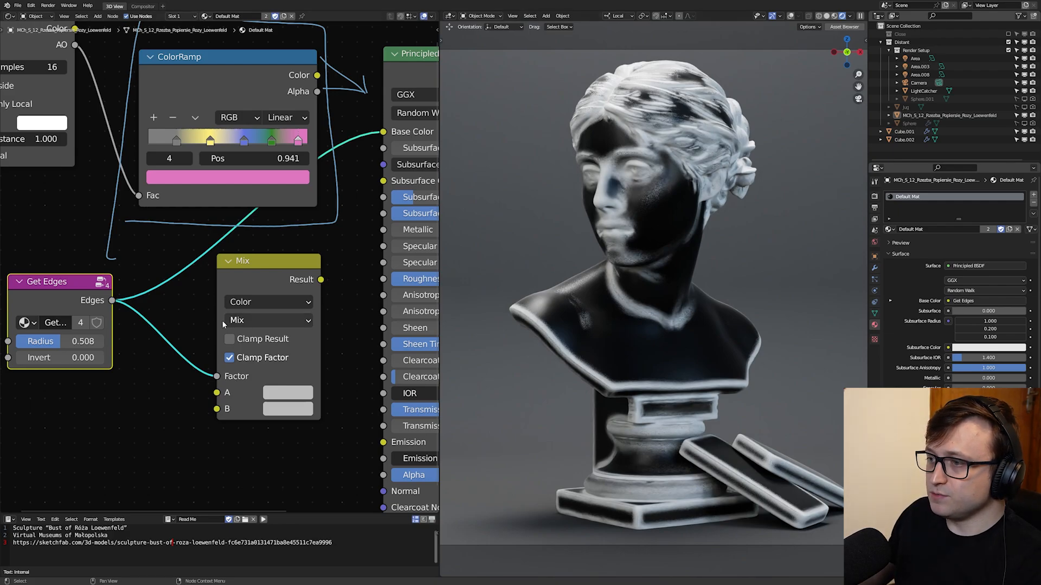
{"action": "right_click_drag", "start_coordinate": [149, 305], "coordinate": [203, 348], "text": "ctrl"}
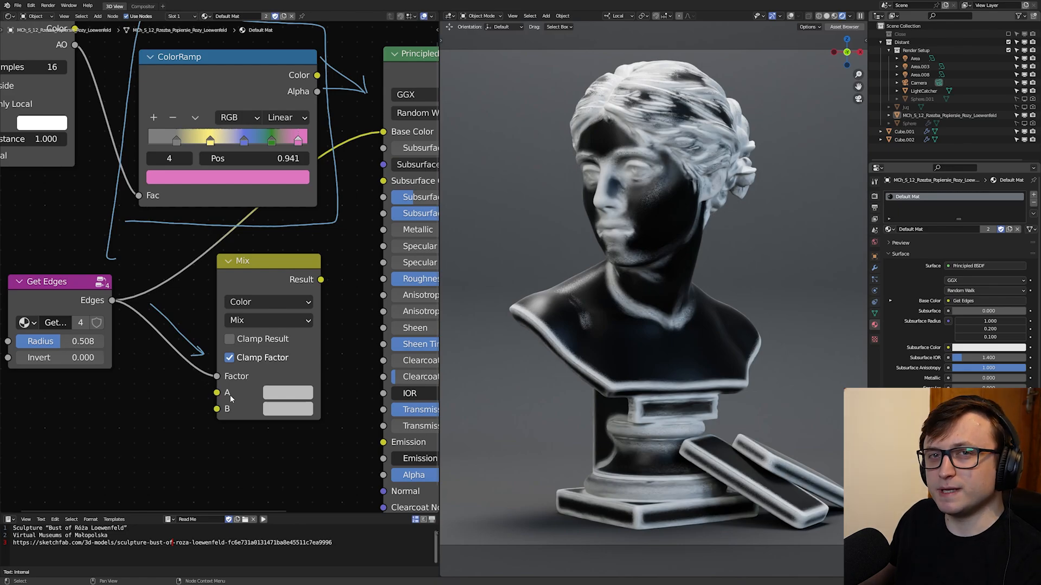
Step: Connect the Mix node's Result to the Principled BSDF's Base Color in place of the direct Get Edges link
{"action": "middle_click_drag", "start_coordinate": [231, 397], "coordinate": [181, 415]}
{"action": "left_click_drag", "start_coordinate": [272, 298], "coordinate": [335, 150]}
{"action": "middle_click_drag", "start_coordinate": [182, 445], "coordinate": [247, 398]}
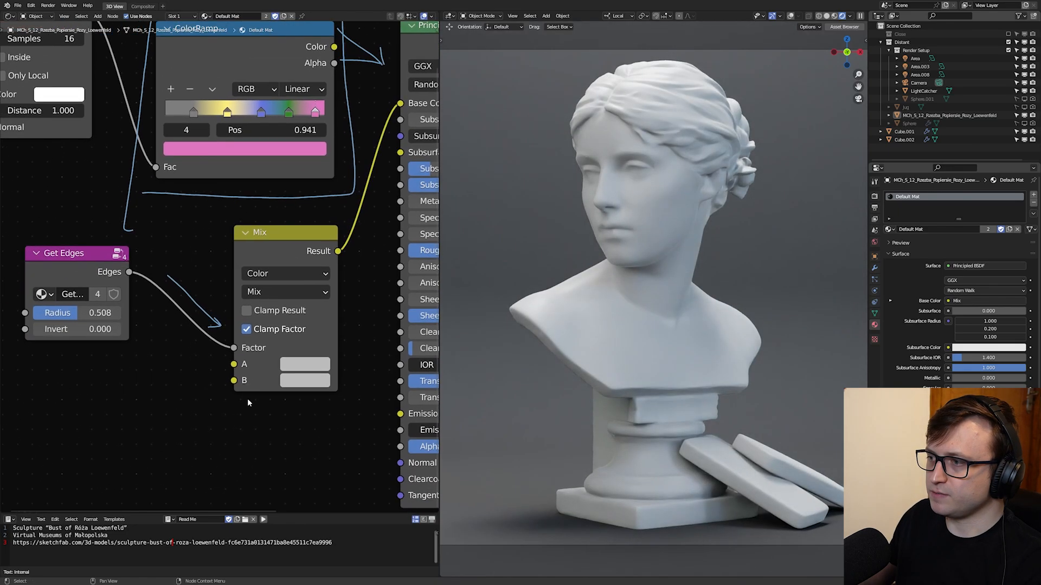
Step: Set the Mix node's A color to near-black with a Value of 0.009 and its B color to bright blue
{"action": "left_click", "coordinate": [307, 369]}
{"action": "left_click_drag", "start_coordinate": [402, 220], "coordinate": [408, 259]}
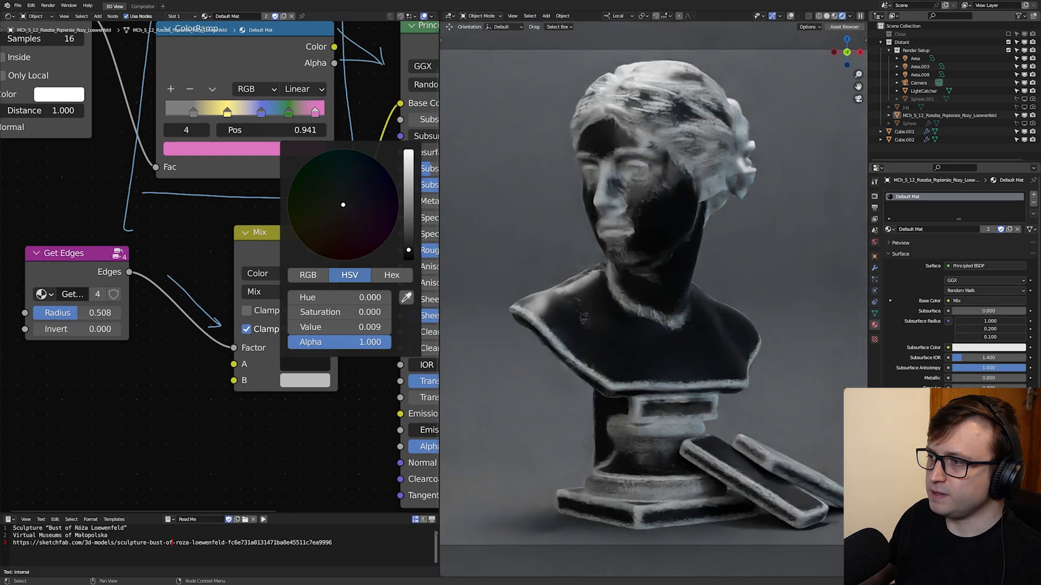
{"action": "left_click", "coordinate": [322, 382]}
{"action": "left_click_drag", "start_coordinate": [365, 215], "coordinate": [356, 176]}
{"action": "scroll", "coordinate": [221, 349], "scroll_direction": "up", "scroll_amount": 1}
{"action": "middle_click_drag", "start_coordinate": [221, 349], "coordinate": [193, 379]}
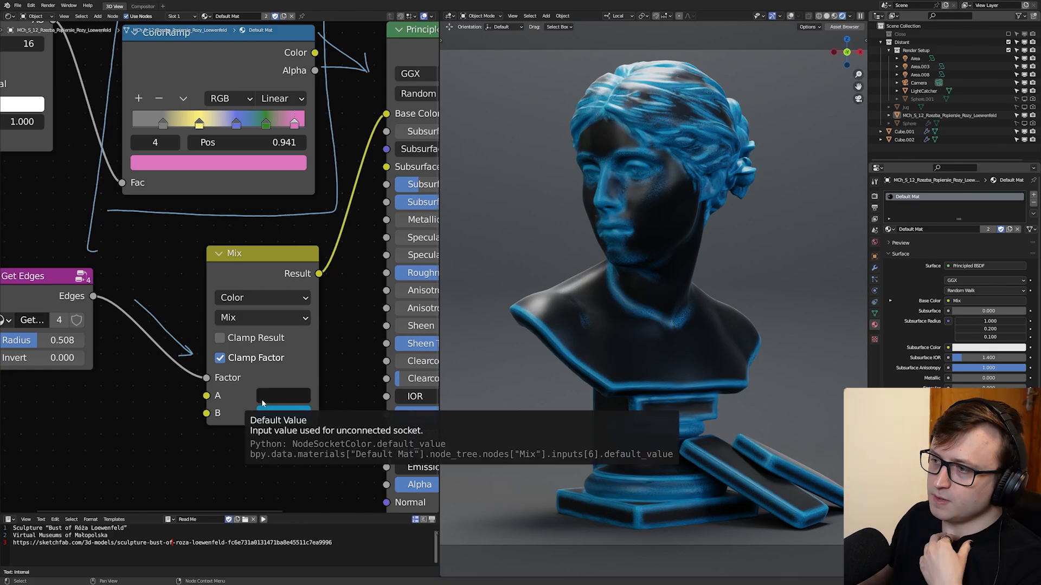
Step: Connect the ColorRamp's Color output to the Mix node's A input
{"action": "scroll", "coordinate": [255, 436], "scroll_direction": "down", "scroll_amount": 1}
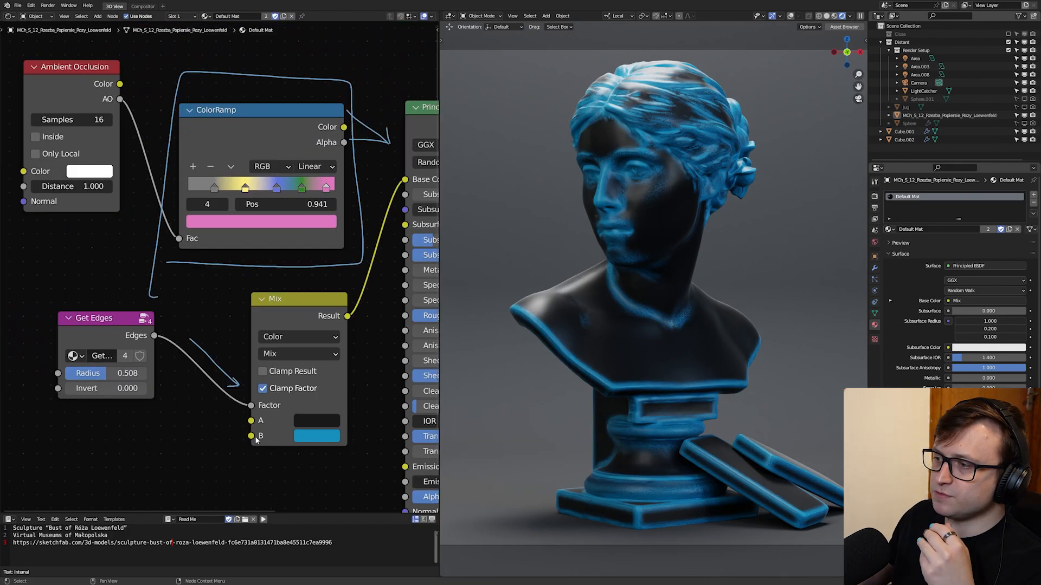
{"action": "middle_click_drag", "start_coordinate": [255, 436], "coordinate": [187, 413]}
{"action": "left_click_drag", "start_coordinate": [276, 116], "coordinate": [184, 410]}
{"action": "scroll", "coordinate": [197, 428], "scroll_direction": "up", "scroll_amount": 1}
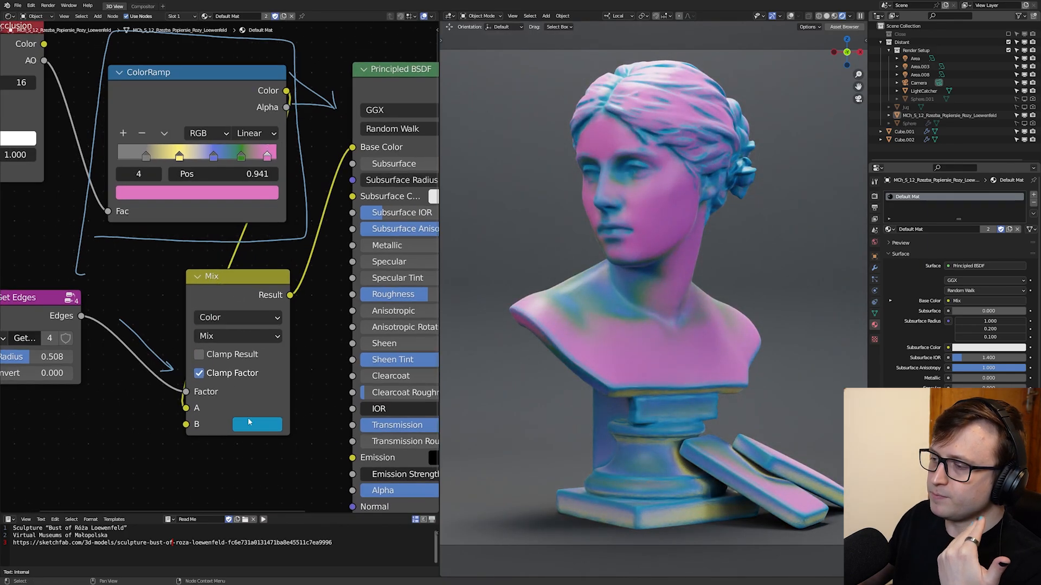
Step: Change the Mix node's B color to a light turquoise
{"action": "left_click", "coordinate": [249, 421]}
{"action": "left_click_drag", "start_coordinate": [256, 296], "coordinate": [286, 238]}
{"action": "left_click_drag", "start_coordinate": [360, 234], "coordinate": [360, 217]}
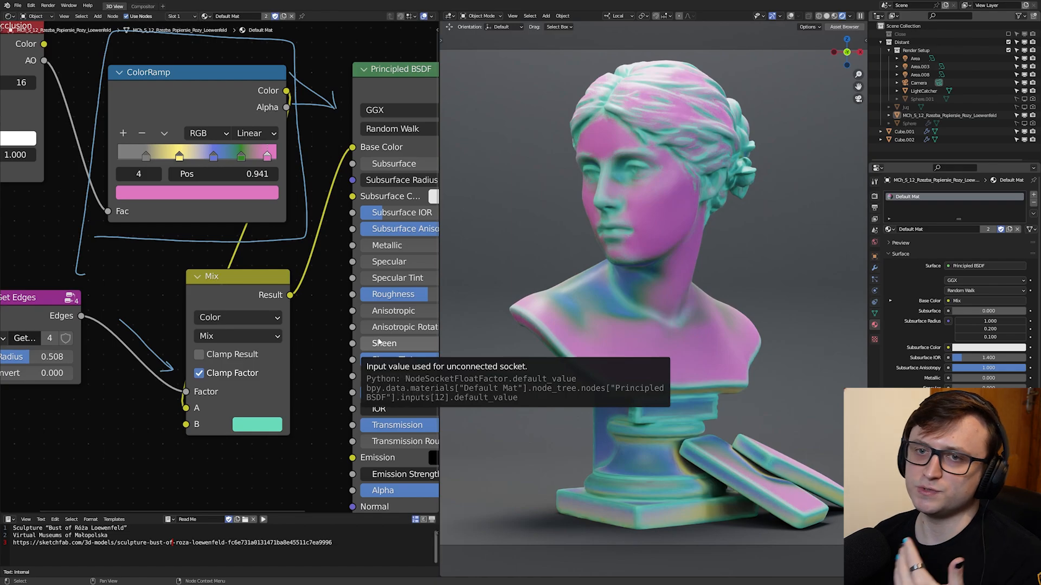
{"action": "scroll", "coordinate": [379, 341], "scroll_direction": "down", "scroll_amount": 3}
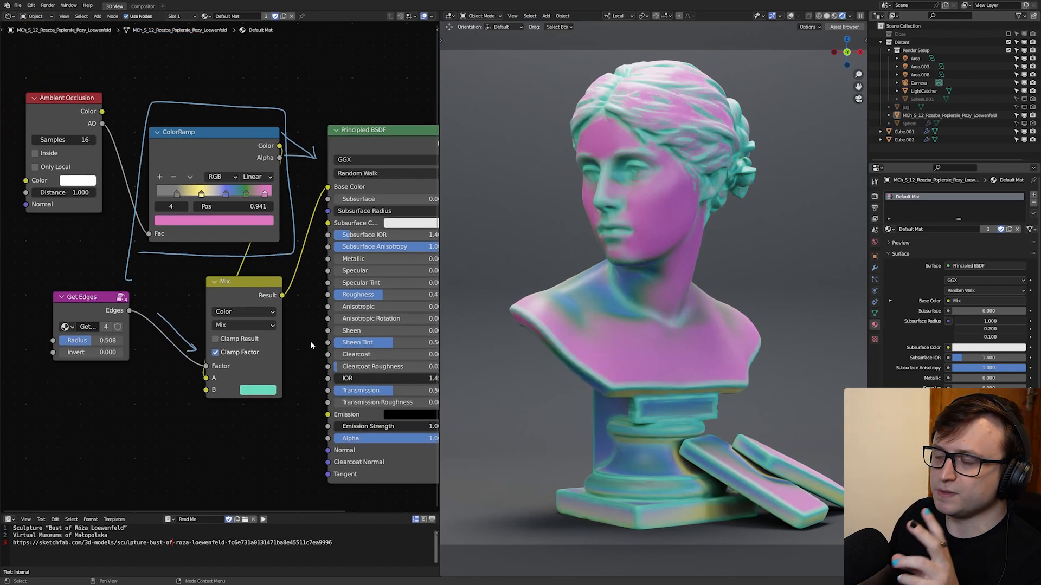
Step: Set the Mix node's B color to a muted blue and examine the edge coloring on the bust's head up close
{"action": "scroll", "coordinate": [173, 306], "scroll_direction": "up", "scroll_amount": 3}
{"action": "left_click", "coordinate": [267, 423]}
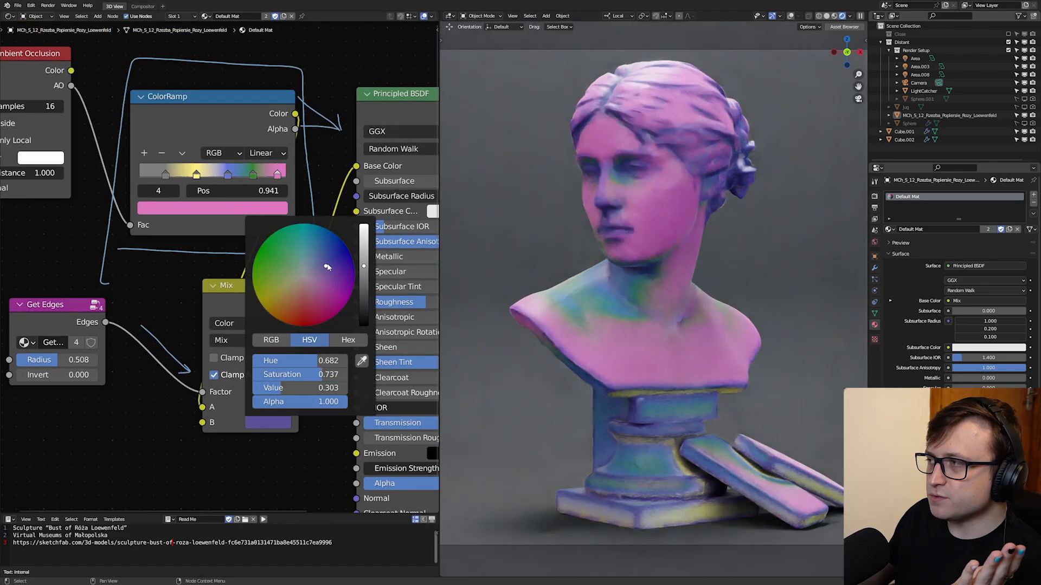
{"action": "left_click_drag", "start_coordinate": [328, 268], "coordinate": [316, 251]}
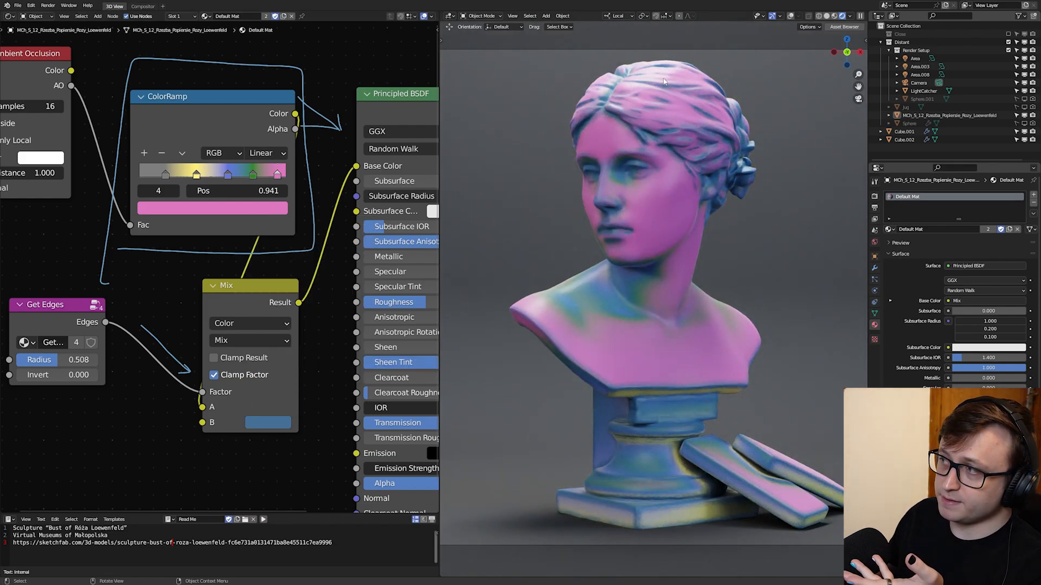
{"action": "scroll", "coordinate": [637, 130], "scroll_direction": "up", "scroll_amount": 3}
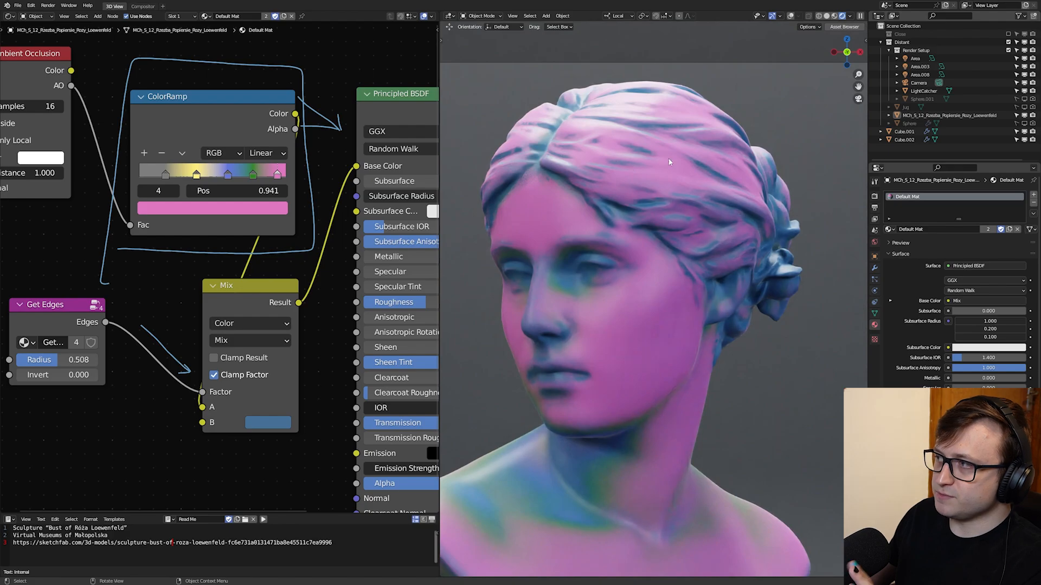
{"action": "scroll", "coordinate": [677, 215], "scroll_direction": "up", "scroll_amount": 3}
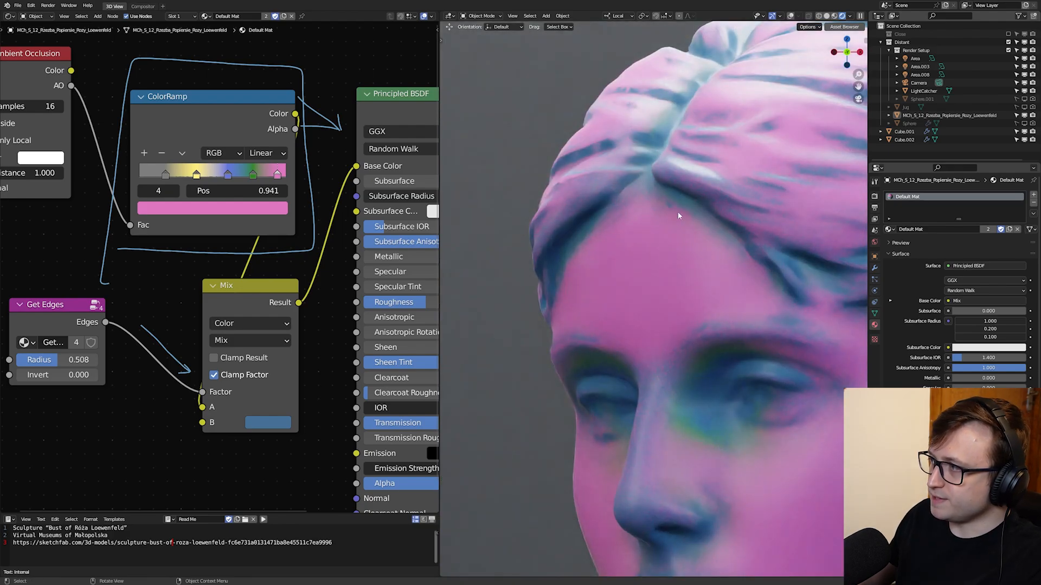
{"action": "key", "text": "KP_0"}
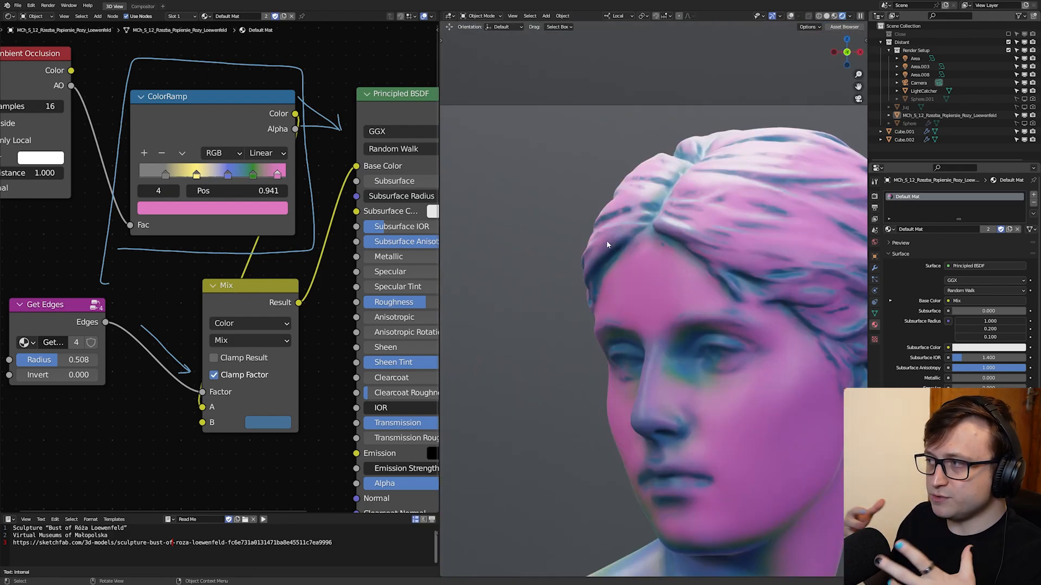
{"action": "middle_click_drag", "start_coordinate": [151, 339], "coordinate": [233, 299]}
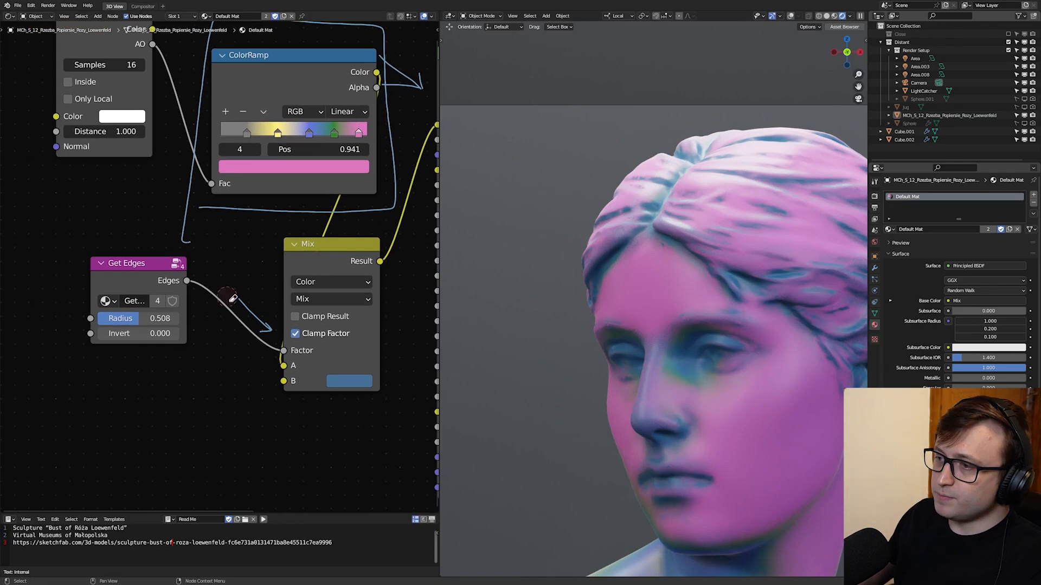
Step: Open the Get Edges node group, enlarge the node editor to full size and examine the group's node network
{"action": "middle_click_drag", "start_coordinate": [163, 327], "coordinate": [191, 329]}
{"action": "left_click", "coordinate": [203, 266]}
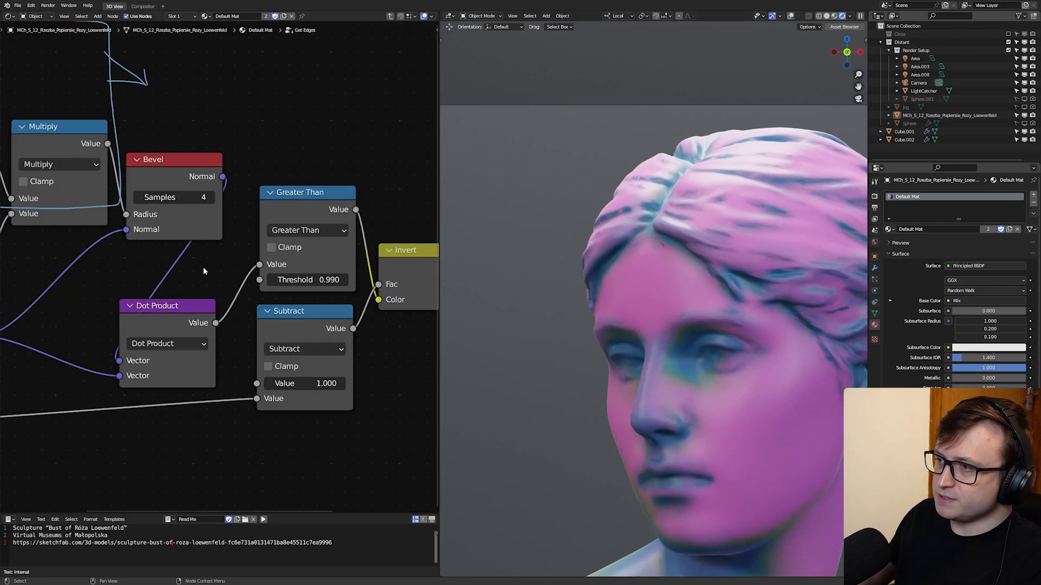
{"action": "scroll", "coordinate": [347, 239], "scroll_direction": "down", "scroll_amount": 4}
{"action": "key", "text": "ctrl+space"}
{"action": "mouse_move", "coordinate": [375, 250]}
{"action": "right_mouse_down"}
{"action": "mouse_move", "coordinate": [511, 251]}
{"action": "mouse_move", "coordinate": [526, 178]}
{"action": "right_mouse_up"}
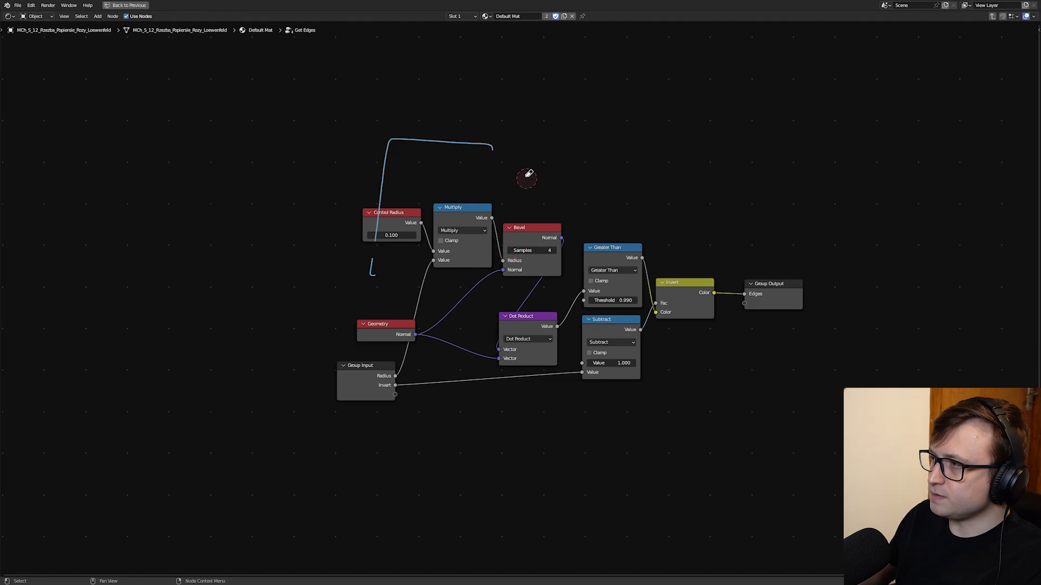
{"action": "right_click_drag", "start_coordinate": [378, 146], "coordinate": [377, 220]}
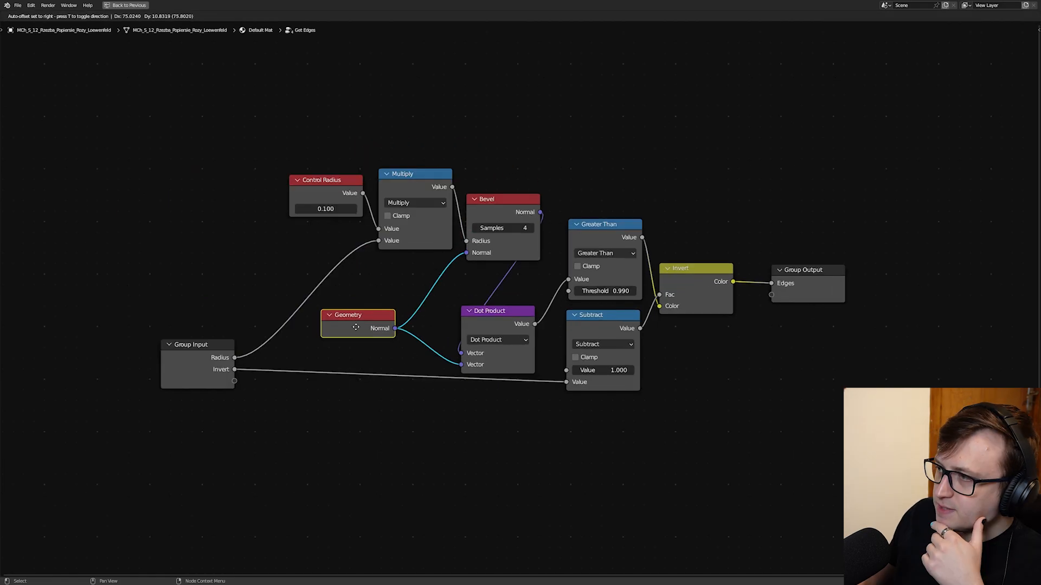
Step: Tidy the Get Edges group's layout by repositioning the Geometry, Bevel and Dot Product nodes
{"action": "left_click_drag", "start_coordinate": [357, 326], "coordinate": [378, 332]}
{"action": "middle_click_drag", "start_coordinate": [335, 371], "coordinate": [267, 376]}
{"action": "scroll", "coordinate": [302, 293], "scroll_direction": "up", "scroll_amount": 1}
{"action": "mouse_move", "coordinate": [407, 200]}
{"action": "left_mouse_down"}
{"action": "mouse_move", "coordinate": [407, 163]}
{"action": "mouse_move", "coordinate": [407, 192]}
{"action": "left_mouse_up"}
{"action": "left_click_drag", "start_coordinate": [403, 325], "coordinate": [428, 299]}
{"action": "mouse_move", "coordinate": [263, 330]}
{"action": "left_mouse_down"}
{"action": "mouse_move", "coordinate": [279, 315]}
{"action": "mouse_move", "coordinate": [275, 322]}
{"action": "left_mouse_up"}
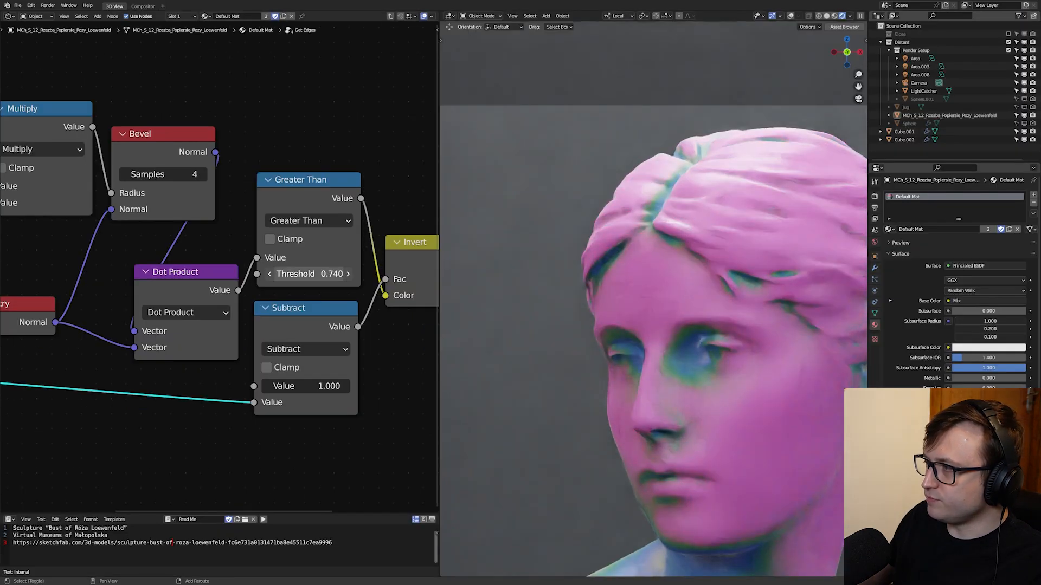
Step: Test the Greater Than node's Threshold at 0.740, restore it to 0.990 and underline the Control Radius node with an annotation
{"action": "left_click_drag", "start_coordinate": [309, 274], "coordinate": [325, 275]}
{"action": "scroll", "coordinate": [164, 349], "scroll_direction": "down", "scroll_amount": 3}
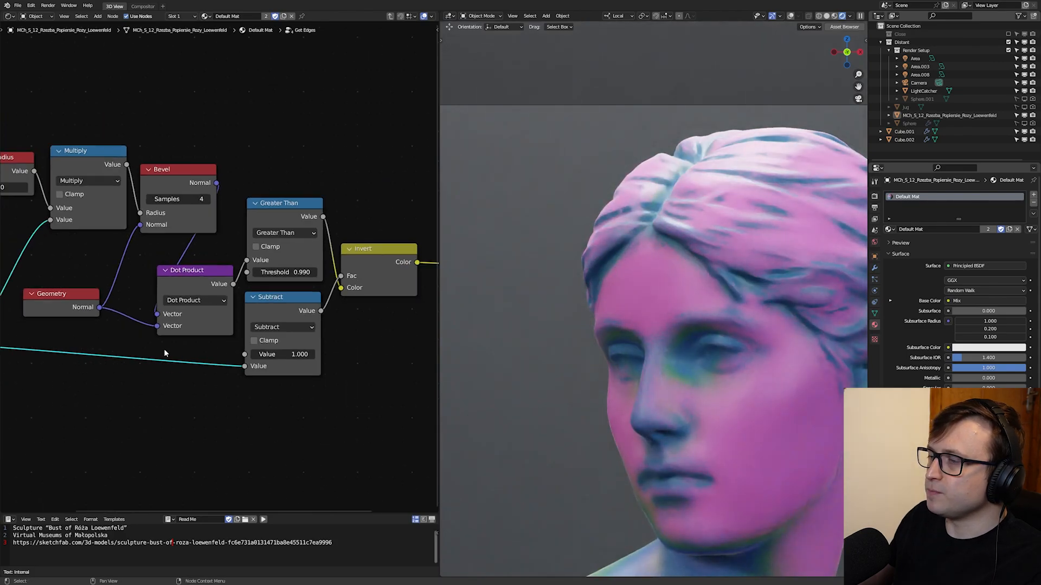
{"action": "left_click", "coordinate": [54, 226]}
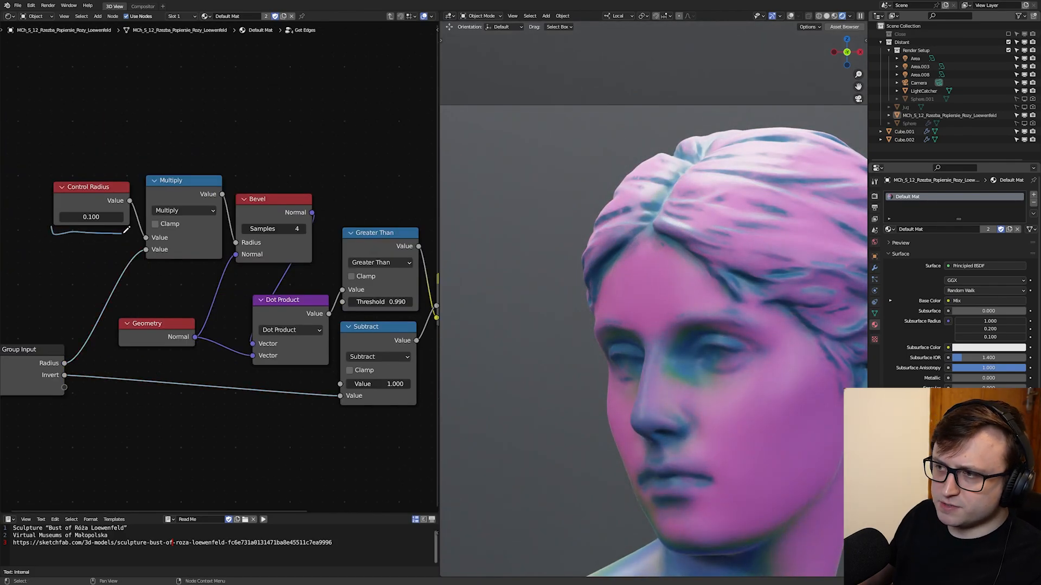
{"action": "middle_click_drag", "start_coordinate": [64, 370], "coordinate": [134, 359]}
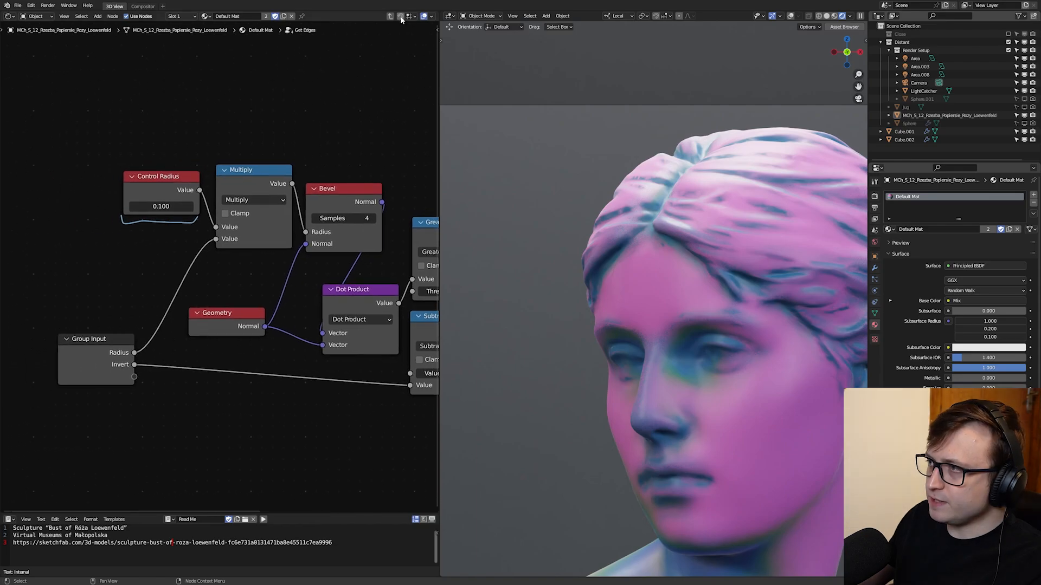
Step: Compare changing the Get Edges node's Radius to 0.725 with raising the Control Radius inside the group to 0.560
{"action": "left_click", "coordinate": [390, 18]}
{"action": "scroll", "coordinate": [170, 345], "scroll_direction": "up", "scroll_amount": 1}
{"action": "mouse_move", "coordinate": [173, 316]}
{"action": "left_mouse_down"}
{"action": "mouse_move", "coordinate": [198, 317]}
{"action": "mouse_move", "coordinate": [144, 320]}
{"action": "left_mouse_up"}
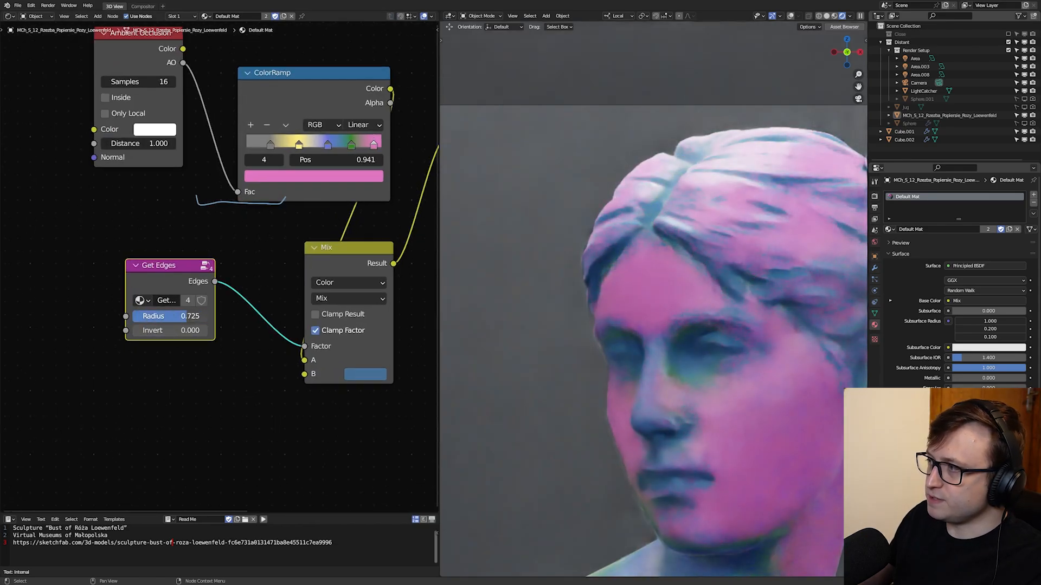
{"action": "key", "text": "Tab"}
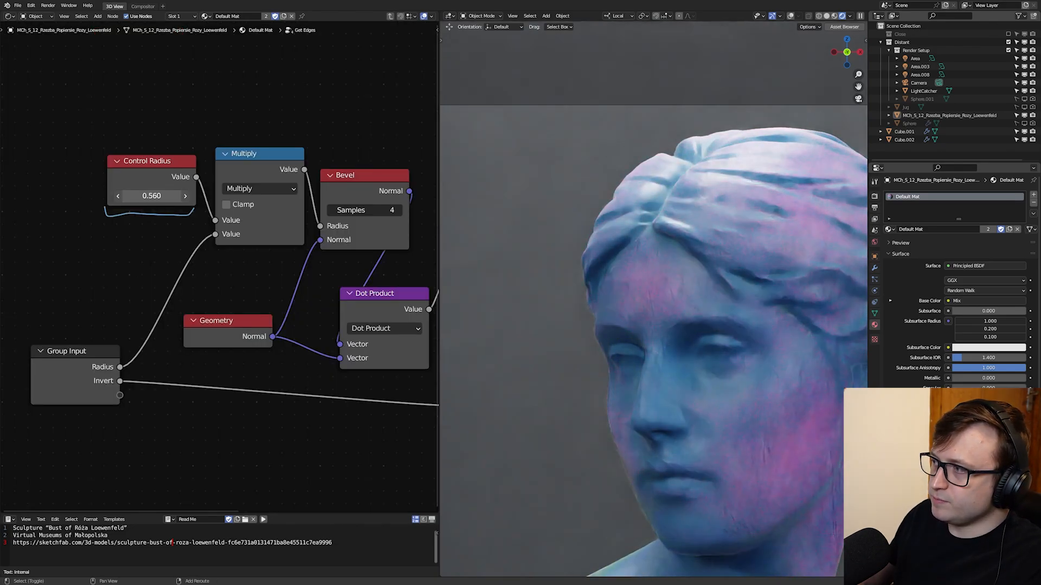
{"action": "key", "text": "Tab"}
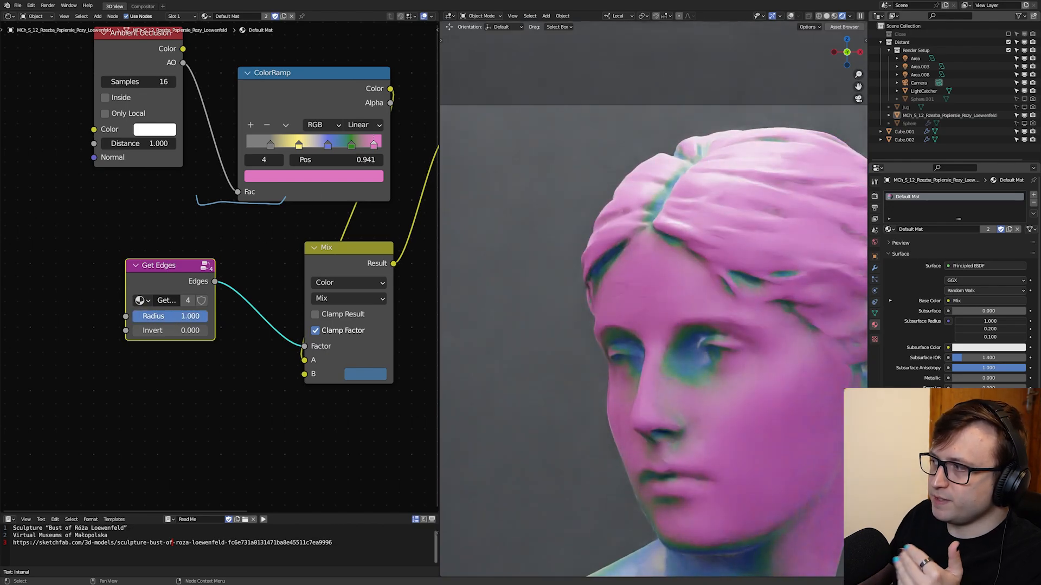
Step: Reopen the Get Edges group in a full-size node editor and review its chain from Group Input to Group Output
{"action": "key", "text": "Tab"}
{"action": "middle_click_drag", "start_coordinate": [286, 275], "coordinate": [209, 280]}
{"action": "scroll", "coordinate": [208, 280], "scroll_direction": "down", "scroll_amount": 3}
{"action": "key", "text": "ctrl+space"}
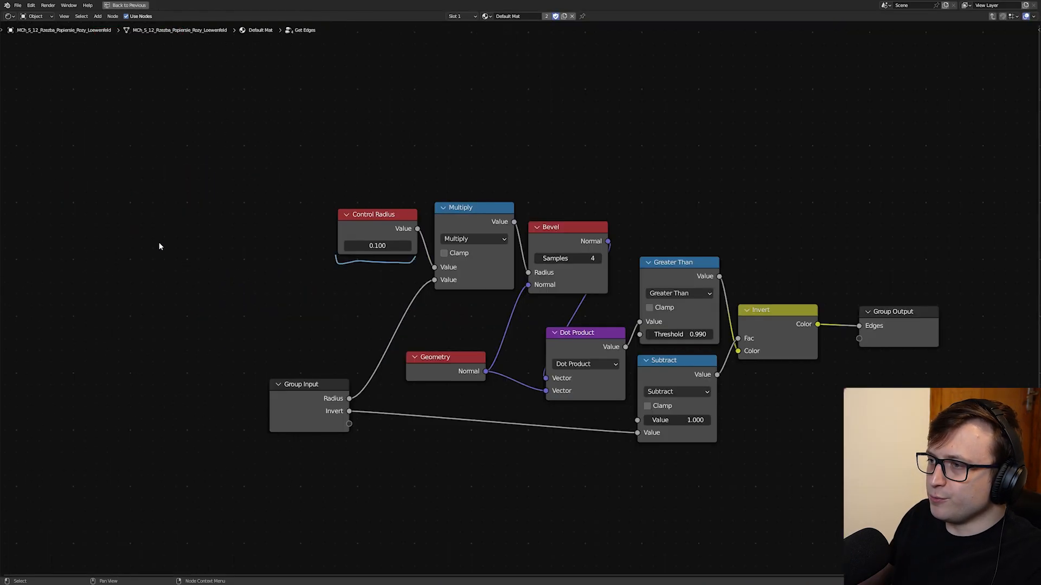
{"action": "middle_click_drag", "start_coordinate": [469, 314], "coordinate": [384, 301]}
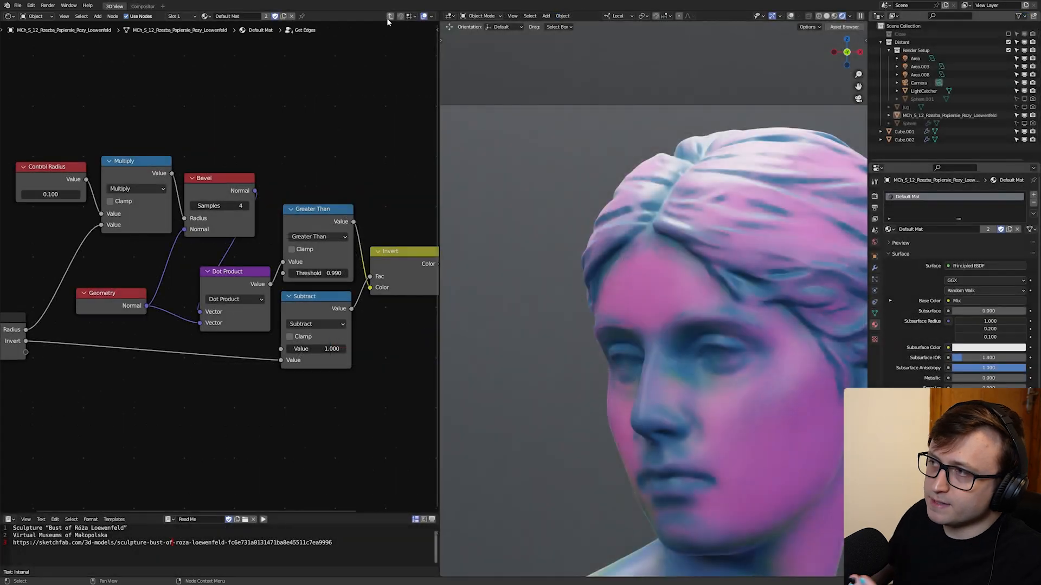
Step: Return to the material's node tree, reposition the Get Edges node and set its Radius to 0.383
{"action": "key", "text": "Tab"}
{"action": "middle_click_drag", "start_coordinate": [237, 305], "coordinate": [127, 326]}
{"action": "key", "text": "g"}
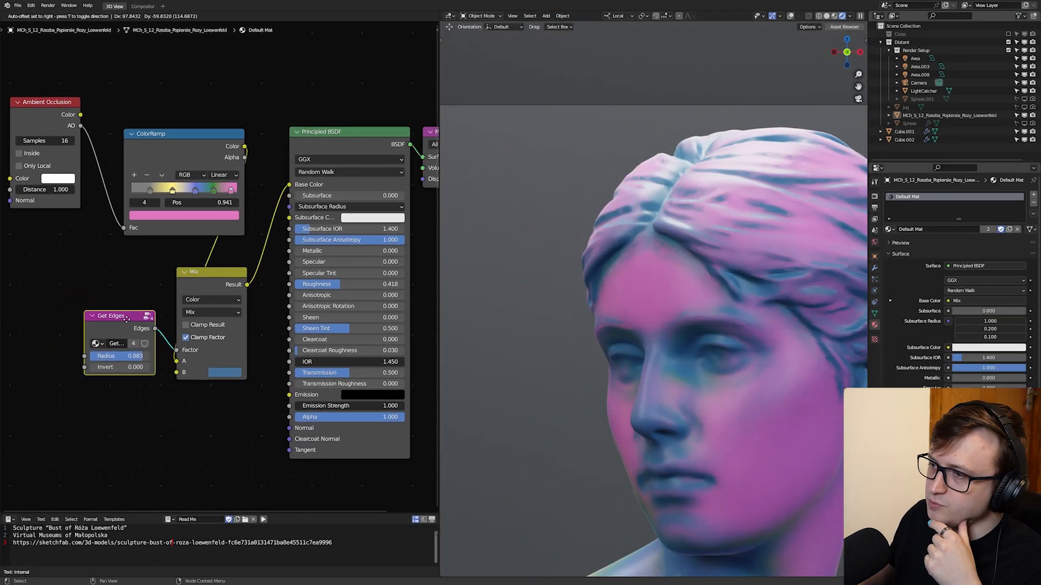
{"action": "left_click", "coordinate": [175, 341]}
{"action": "mouse_move", "coordinate": [129, 356]}
{"action": "left_mouse_down"}
{"action": "mouse_move", "coordinate": [81, 358]}
{"action": "mouse_move", "coordinate": [112, 357]}
{"action": "left_mouse_up"}
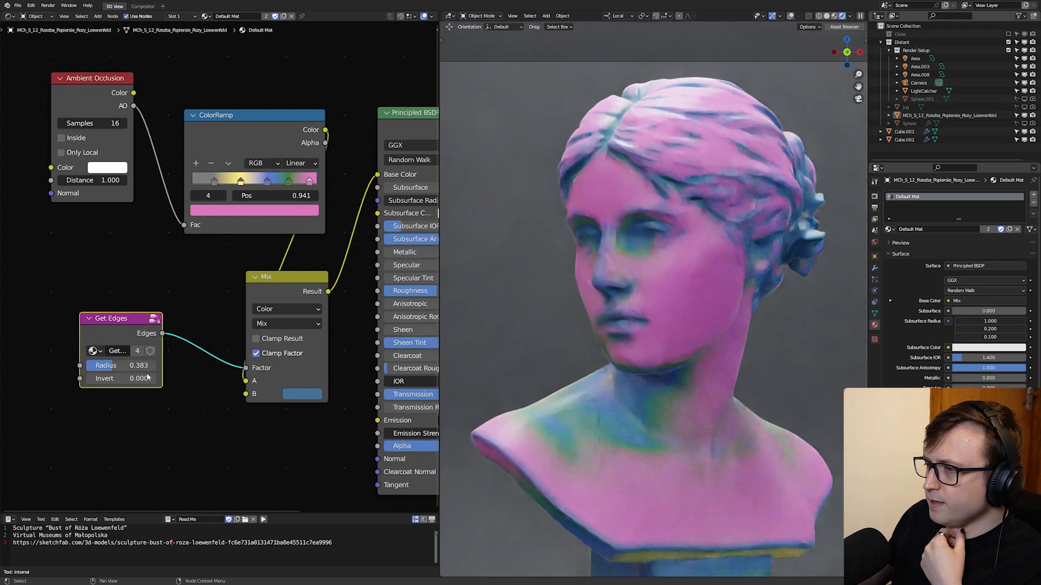
Step: Connect Get Edges directly to the Principled BSDF's Base Color, move it farther from the Mix node and inspect the mask along the bust's lower rim
{"action": "middle_click_drag", "start_coordinate": [204, 351], "coordinate": [154, 293]}
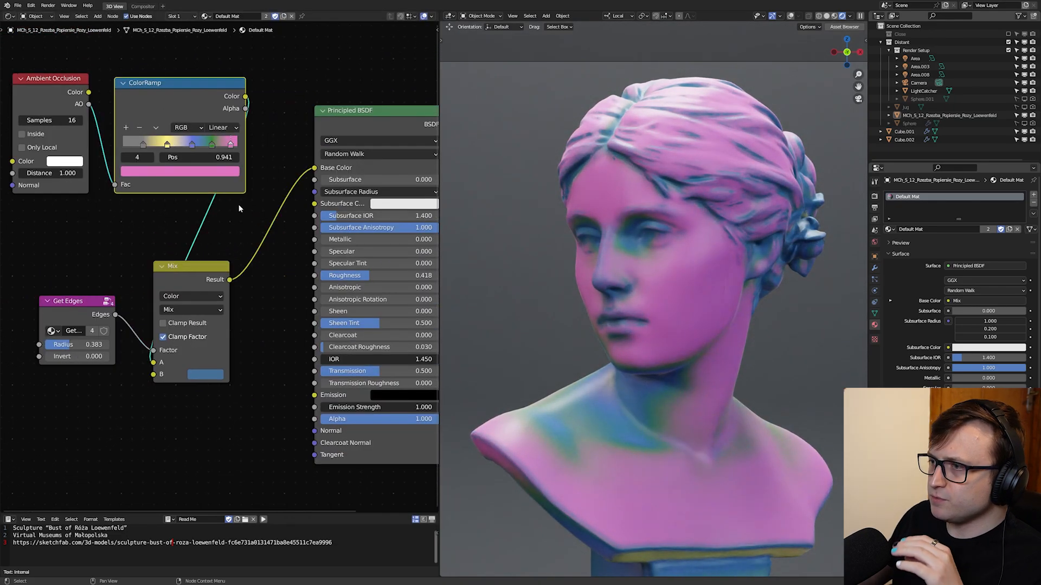
{"action": "left_click_drag", "start_coordinate": [115, 315], "coordinate": [315, 167]}
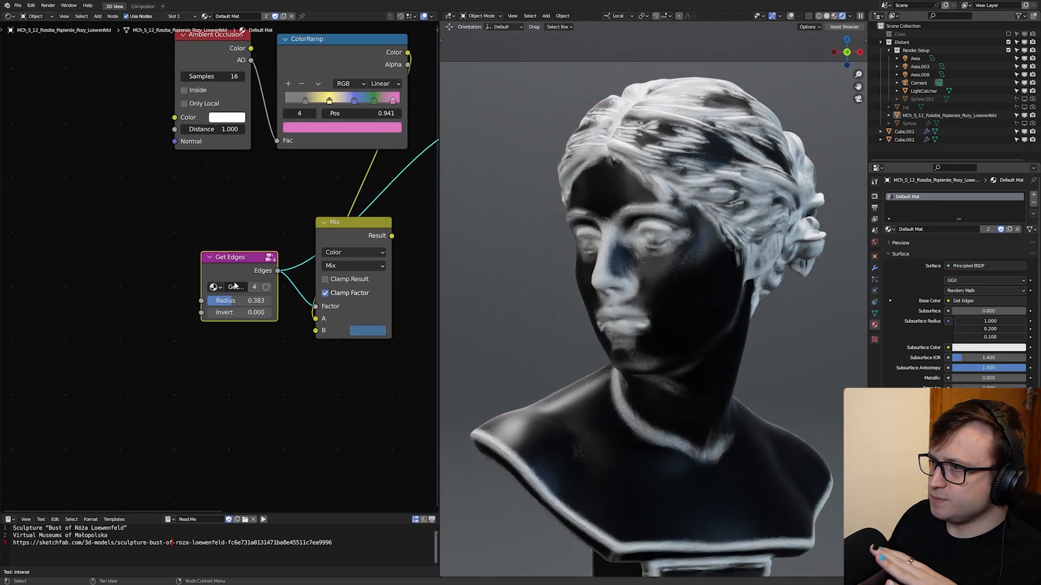
{"action": "left_click_drag", "start_coordinate": [234, 260], "coordinate": [100, 293]}
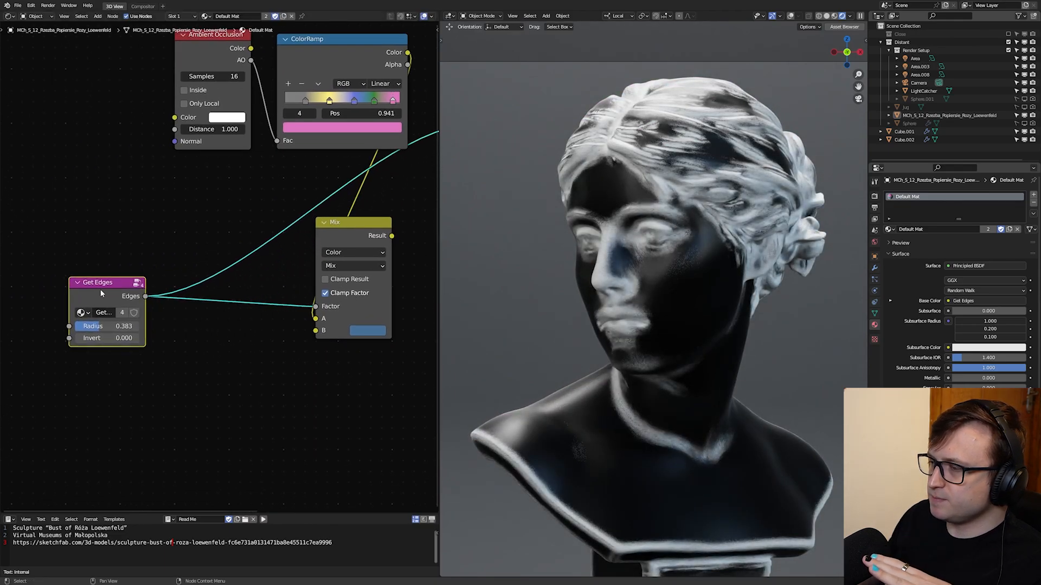
{"action": "middle_click_drag", "start_coordinate": [593, 461], "coordinate": [635, 311], "text": "shift"}
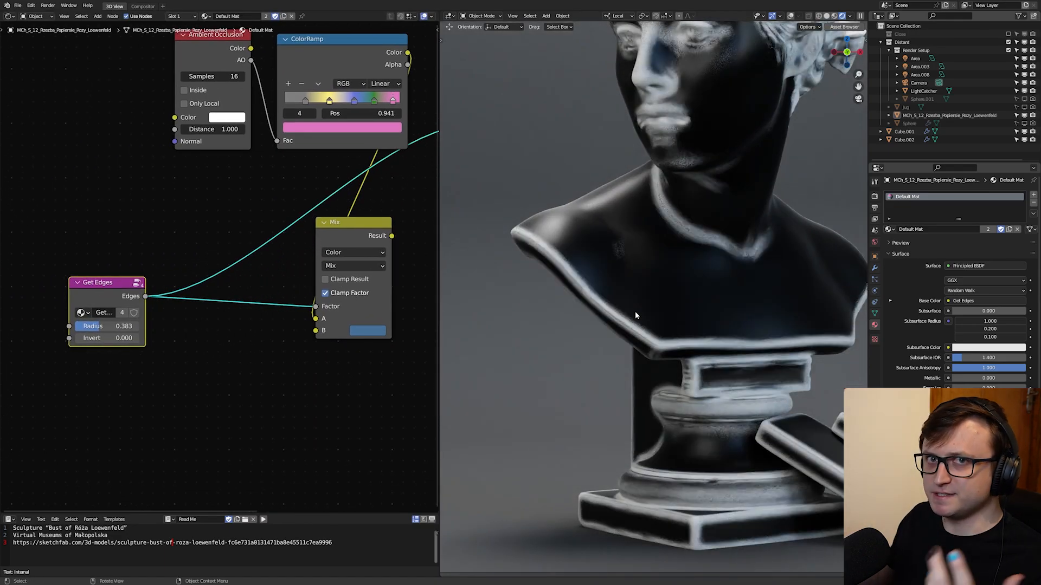
{"action": "scroll", "coordinate": [701, 437], "scroll_direction": "up", "scroll_amount": 6}
{"action": "middle_click_drag", "start_coordinate": [723, 437], "coordinate": [735, 278], "text": "shift"}
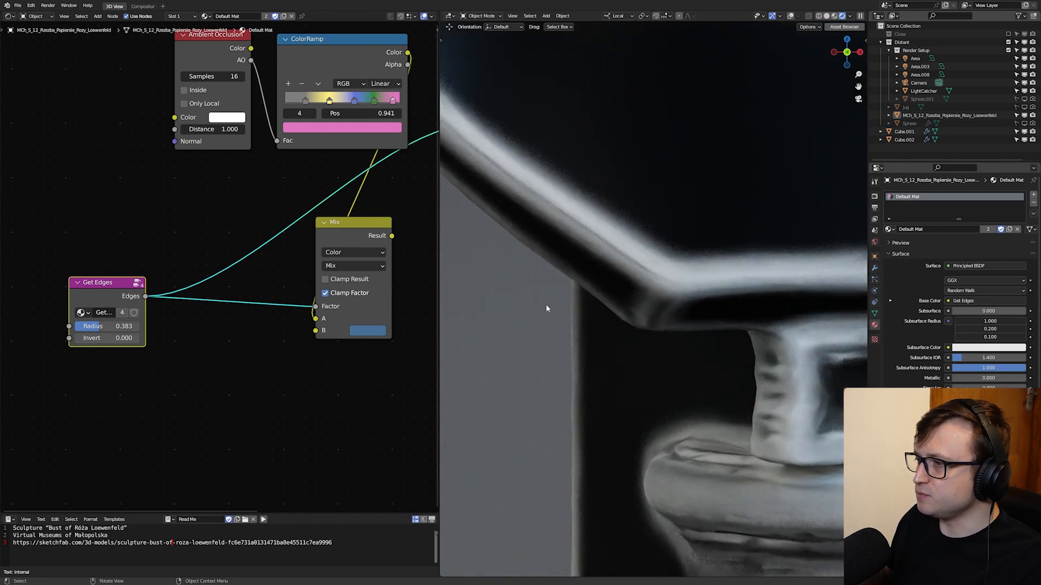
Step: Add a Noise Texture node in the free space below the Get Edges and Mix nodes
{"action": "scroll", "coordinate": [179, 333], "scroll_direction": "down", "scroll_amount": 2}
{"action": "key", "text": "shift+a"}
{"action": "type", "text": "noise"}
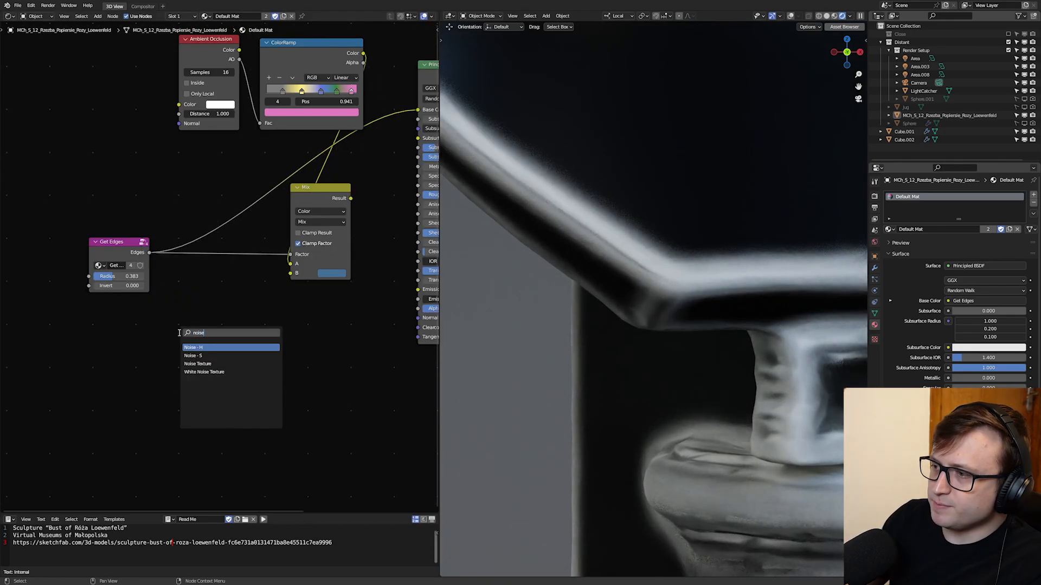
{"action": "key", "text": "Down"}
{"action": "key", "text": "Down"}
{"action": "key", "text": "Return"}
{"action": "left_click", "coordinate": [200, 312]}
Step: Add a Texture Coordinate node and arrange it beside the Noise Texture, below Get Edges
{"action": "key", "text": "shift+a"}
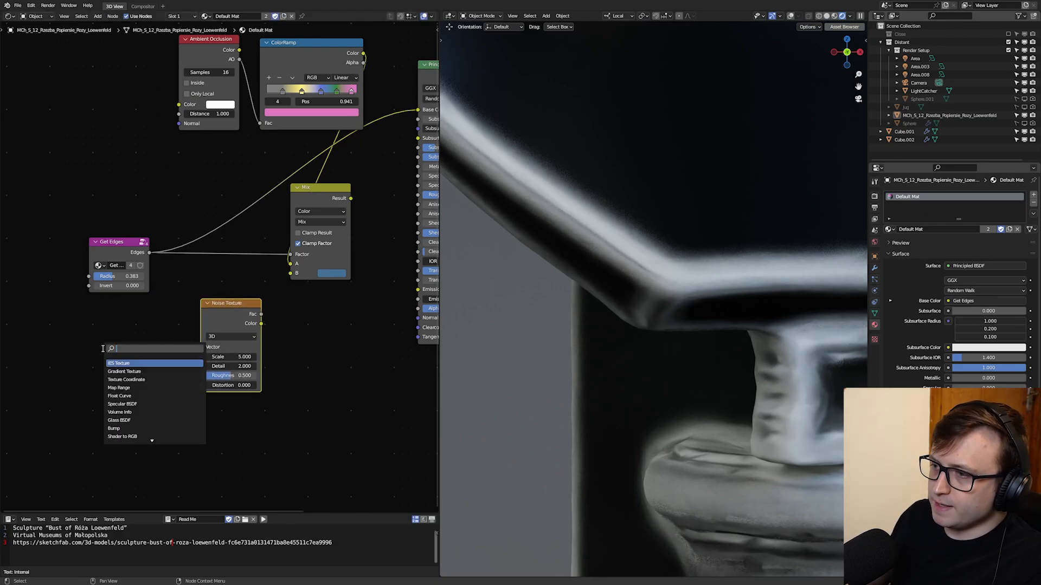
{"action": "type", "text": "texture co"}
{"action": "key", "text": "Return"}
{"action": "left_click", "coordinate": [111, 310]}
{"action": "scroll", "coordinate": [131, 345], "scroll_direction": "up", "scroll_amount": 1}
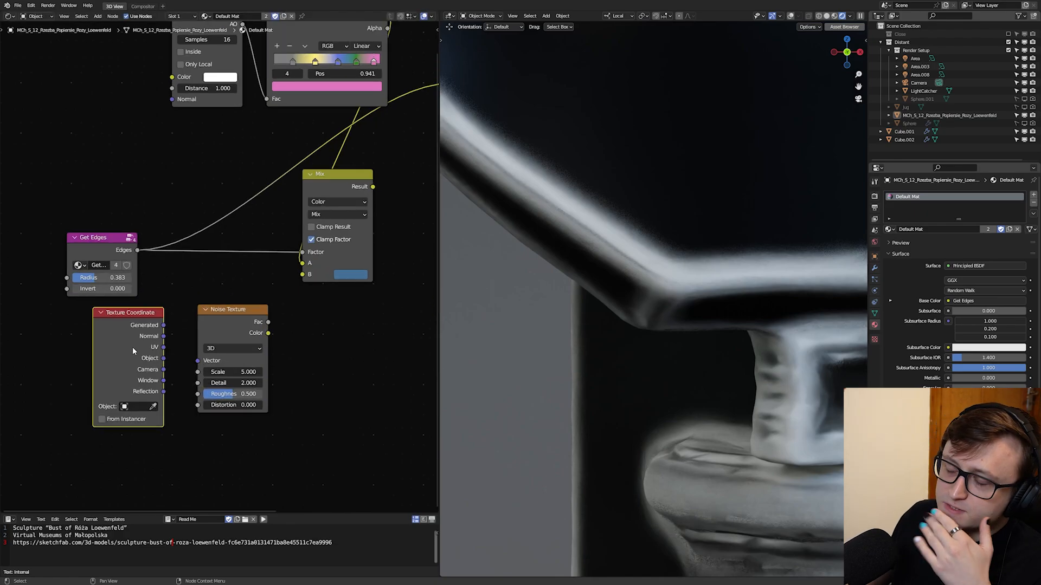
{"action": "middle_click_drag", "start_coordinate": [132, 347], "coordinate": [141, 368]}
{"action": "left_click_drag", "start_coordinate": [130, 343], "coordinate": [114, 345]}
{"action": "left_click_drag", "start_coordinate": [246, 343], "coordinate": [222, 351]}
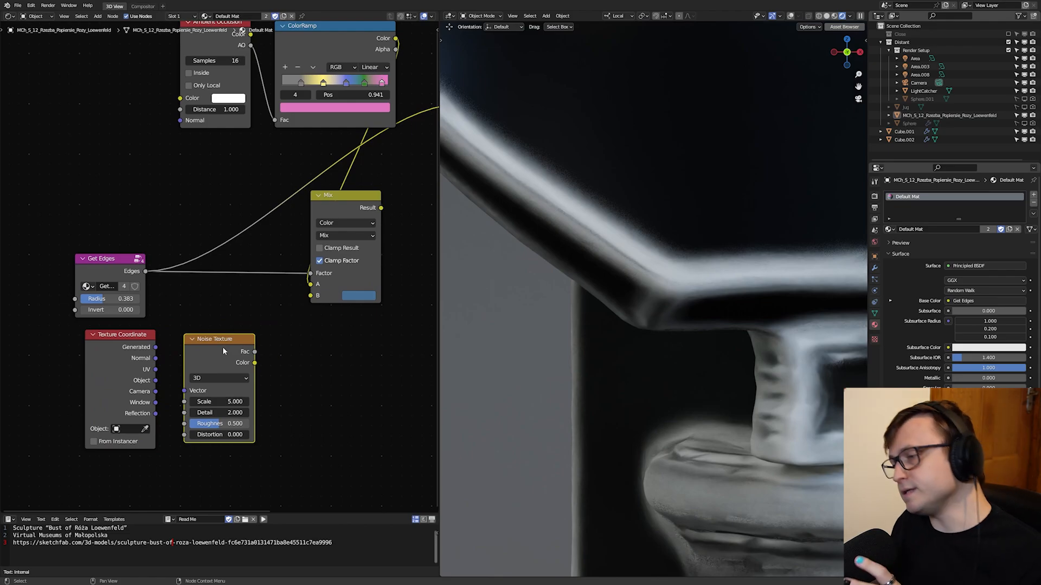
{"action": "left_click_drag", "start_coordinate": [134, 378], "coordinate": [130, 387]}
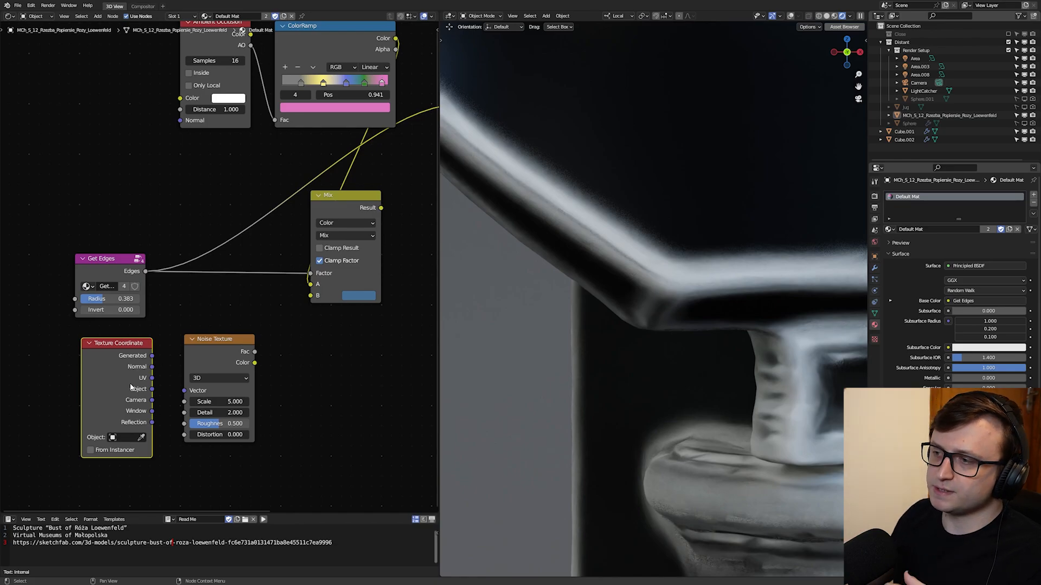
Step: Connect the Object coordinates to the Noise Texture's Vector and its Color output to the Principled BSDF's Base Color
{"action": "left_click_drag", "start_coordinate": [152, 389], "coordinate": [296, 220]}
{"action": "key", "text": "Home"}
{"action": "scroll", "coordinate": [729, 312], "scroll_direction": "down", "scroll_amount": 7}
{"action": "middle_click_drag", "start_coordinate": [726, 307], "coordinate": [697, 436], "text": "shift"}
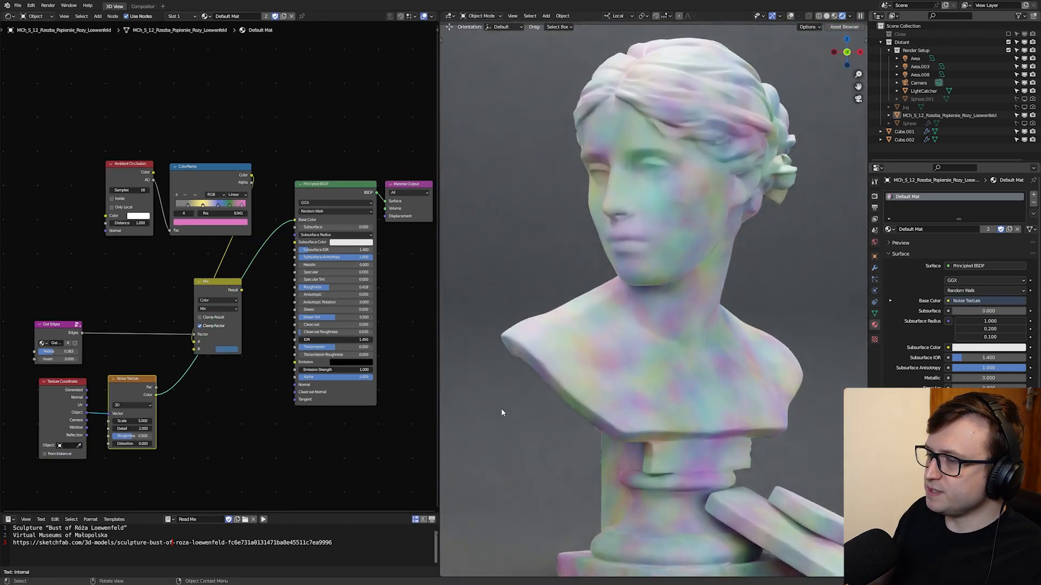
Step: Set the Noise Texture's Scale to 10.200 and check the pattern on the bust
{"action": "middle_click_drag", "start_coordinate": [134, 428], "coordinate": [202, 387]}
{"action": "scroll", "coordinate": [202, 386], "scroll_direction": "up", "scroll_amount": 1}
{"action": "scroll", "coordinate": [203, 386], "scroll_direction": "up", "scroll_amount": 2}
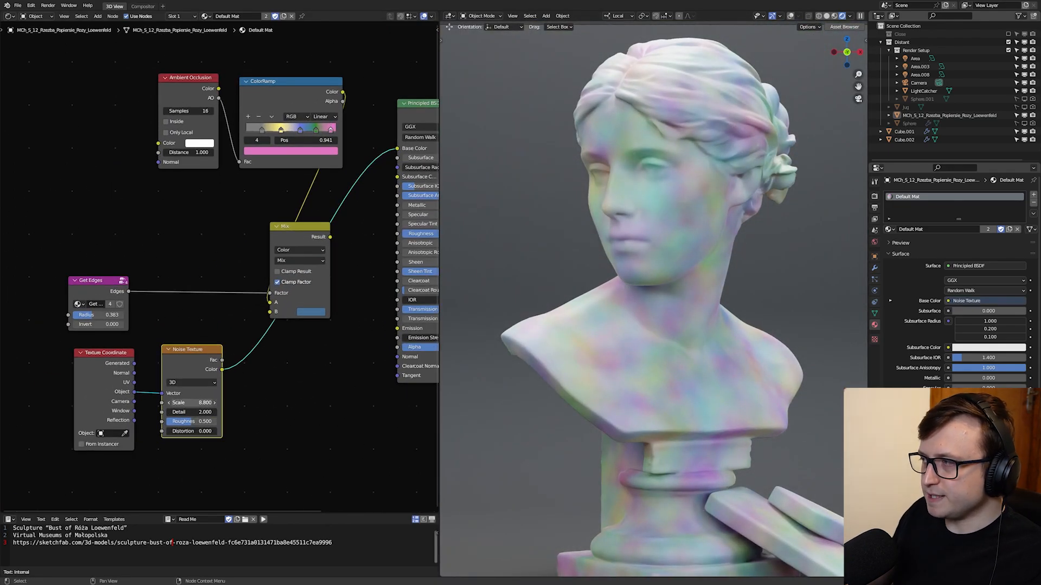
{"action": "left_click_drag", "start_coordinate": [193, 403], "coordinate": [209, 403]}
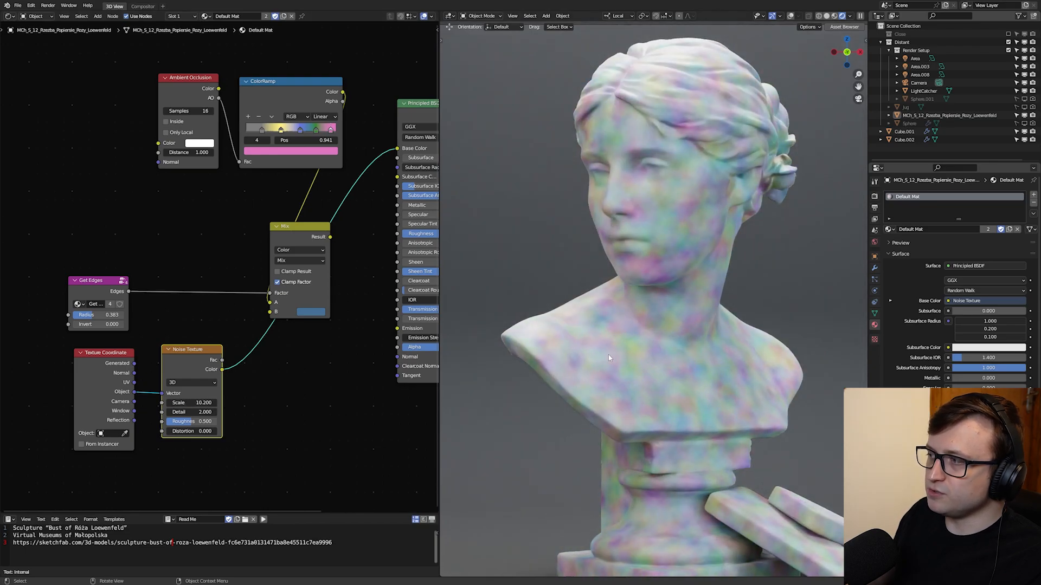
{"action": "mouse_move", "coordinate": [609, 354]}
{"action": "middle_mouse_down"}
{"action": "mouse_move", "coordinate": [704, 345]}
{"action": "mouse_move", "coordinate": [601, 359]}
{"action": "middle_mouse_up"}
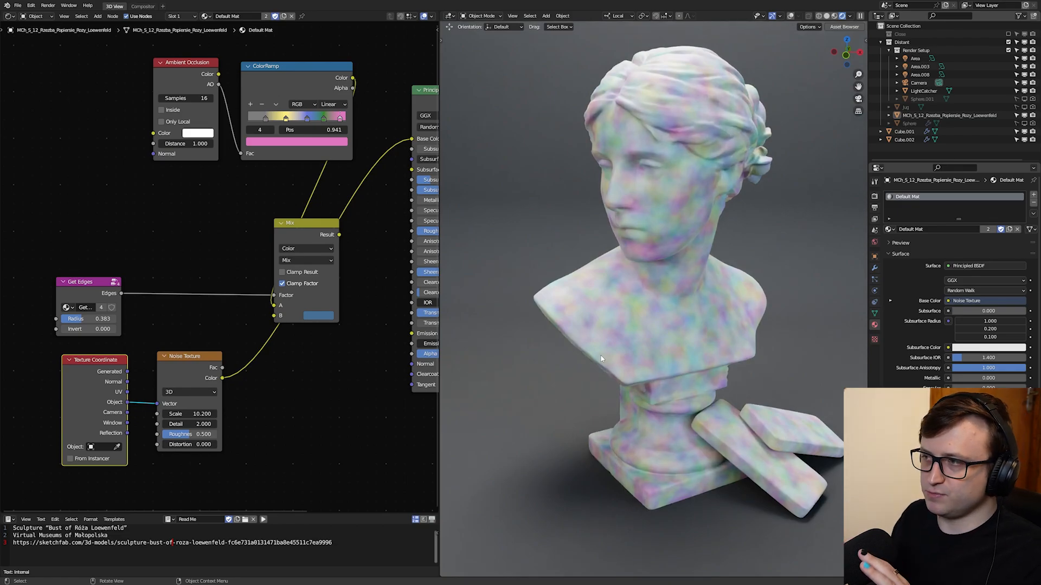
Step: Try the UV coordinates as the Noise Texture's Vector and examine the hairline and face for seams
{"action": "left_click_drag", "start_coordinate": [127, 392], "coordinate": [157, 404]}
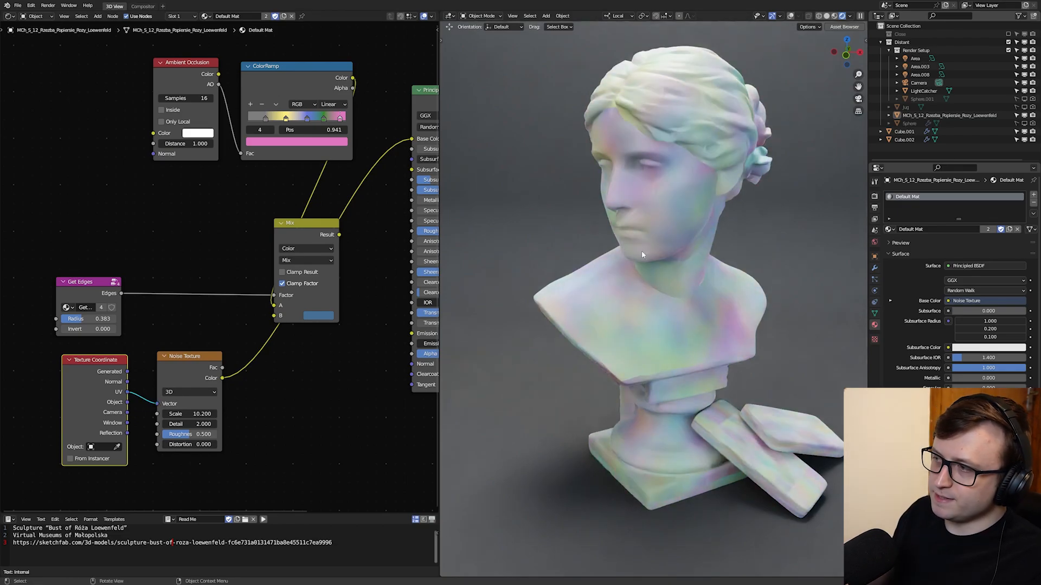
{"action": "middle_click_drag", "start_coordinate": [641, 250], "coordinate": [724, 328]}
{"action": "scroll", "coordinate": [645, 222], "scroll_direction": "up", "scroll_amount": 4}
{"action": "middle_click_drag", "start_coordinate": [623, 169], "coordinate": [590, 251], "text": "shift"}
{"action": "scroll", "coordinate": [590, 252], "scroll_direction": "up", "scroll_amount": 4}
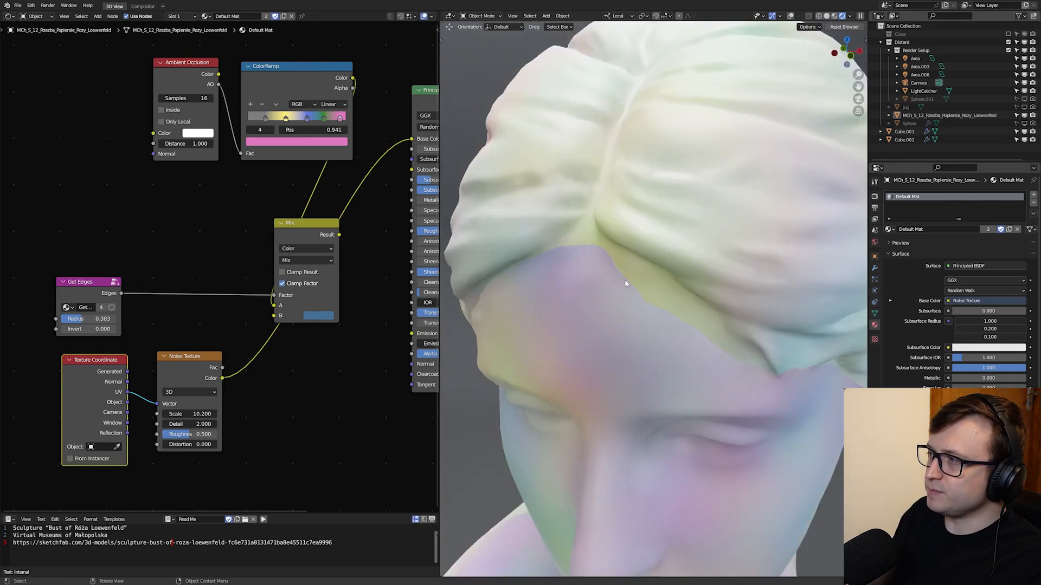
{"action": "middle_click_drag", "start_coordinate": [770, 341], "coordinate": [712, 290]}
{"action": "scroll", "coordinate": [712, 290], "scroll_direction": "down", "scroll_amount": 3}
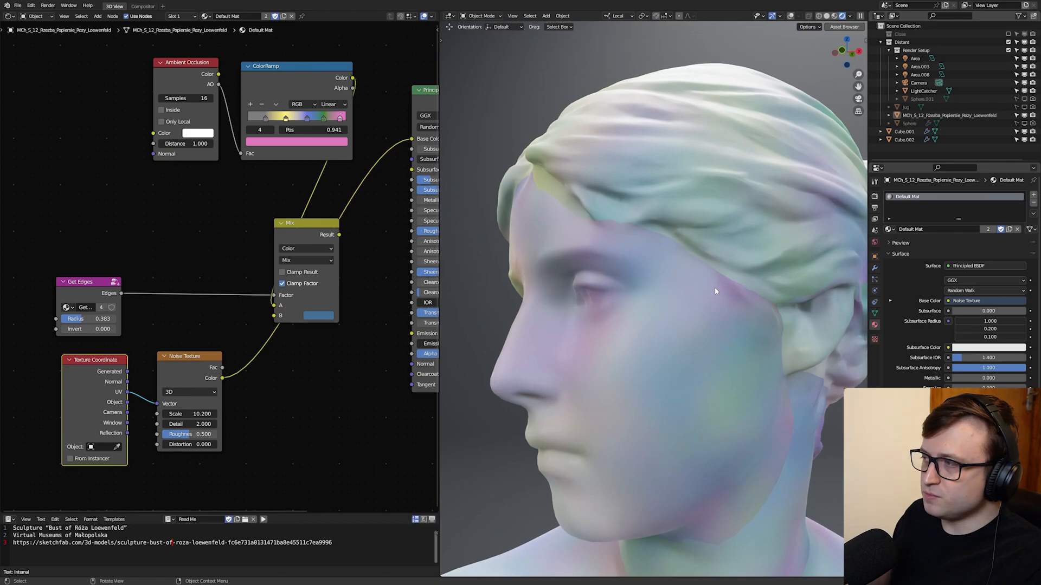
Step: Try the Generated coordinates as the Noise Texture's Vector and look at the pattern on the bust
{"action": "left_click_drag", "start_coordinate": [127, 372], "coordinate": [157, 407]}
{"action": "scroll", "coordinate": [717, 380], "scroll_direction": "down", "scroll_amount": 4}
{"action": "mouse_move", "coordinate": [636, 369]}
{"action": "middle_mouse_down"}
{"action": "mouse_move", "coordinate": [717, 379]}
{"action": "mouse_move", "coordinate": [707, 343]}
{"action": "mouse_move", "coordinate": [640, 374]}
{"action": "middle_mouse_up"}
Step: Reconnect the Object coordinates to the Noise Texture's Vector, inspect the head from the side and return to the camera view
{"action": "left_click_drag", "start_coordinate": [127, 402], "coordinate": [157, 405]}
{"action": "middle_click_drag", "start_coordinate": [539, 405], "coordinate": [691, 408]}
{"action": "scroll", "coordinate": [690, 408], "scroll_direction": "up", "scroll_amount": 3}
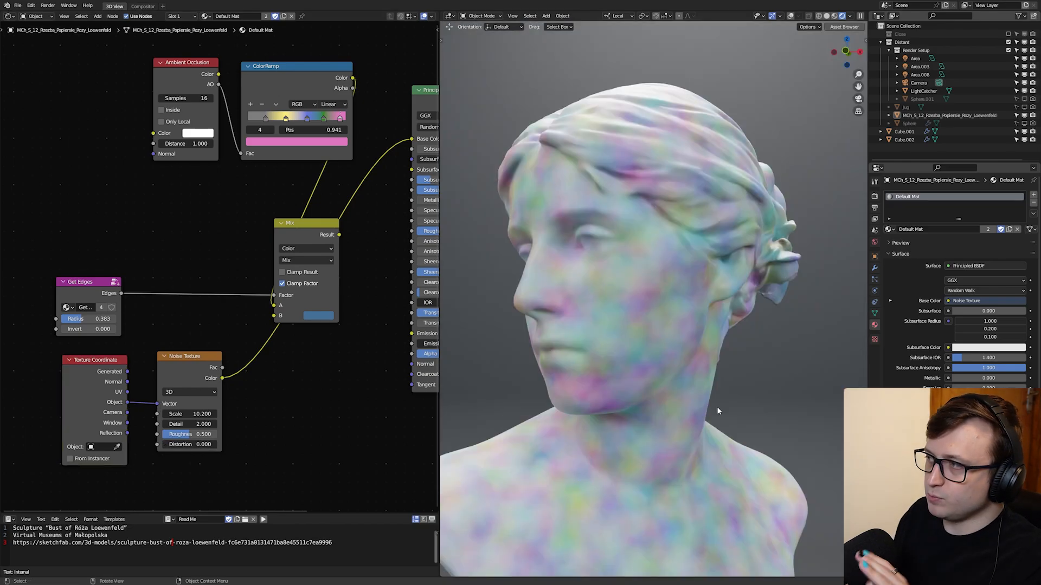
{"action": "middle_click_drag", "start_coordinate": [717, 407], "coordinate": [664, 412]}
{"action": "key", "text": "KP_0"}
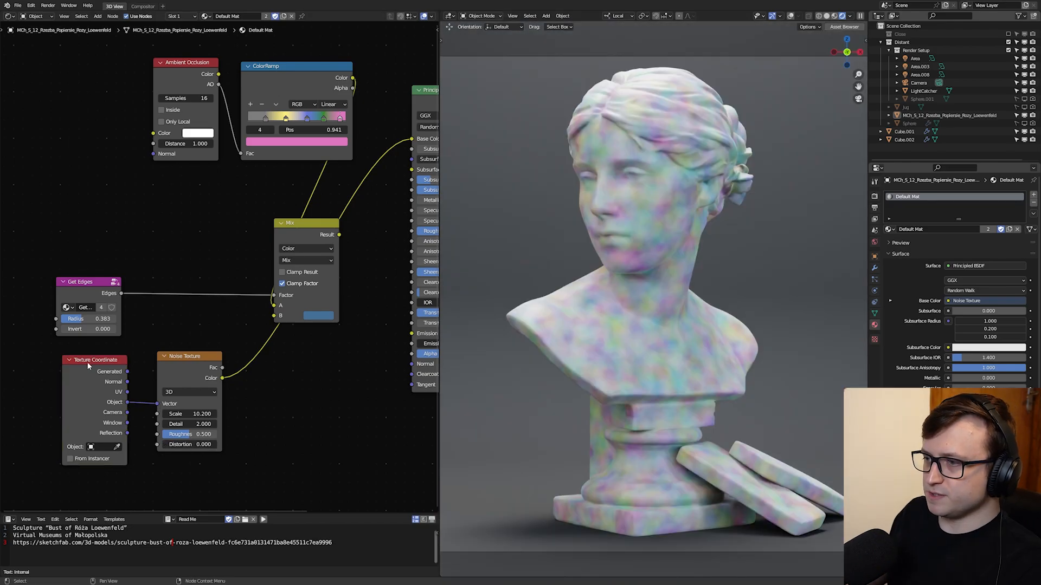
Step: Move the Texture Coordinate node slightly farther from the Noise Texture, keeping it expanded
{"action": "left_click_drag", "start_coordinate": [86, 363], "coordinate": [88, 357]}
{"action": "left_click", "coordinate": [71, 356]}
{"action": "left_click", "coordinate": [71, 356]}
{"action": "middle_click_drag", "start_coordinate": [108, 401], "coordinate": [153, 359]}
{"action": "scroll", "coordinate": [151, 353], "scroll_direction": "up", "scroll_amount": 2}
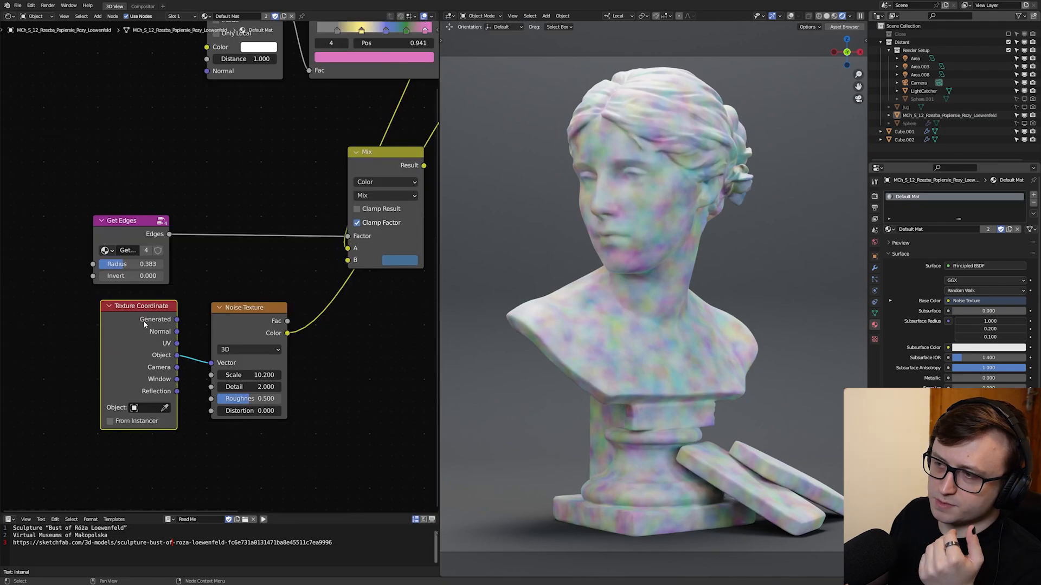
{"action": "left_click_drag", "start_coordinate": [141, 314], "coordinate": [135, 317]}
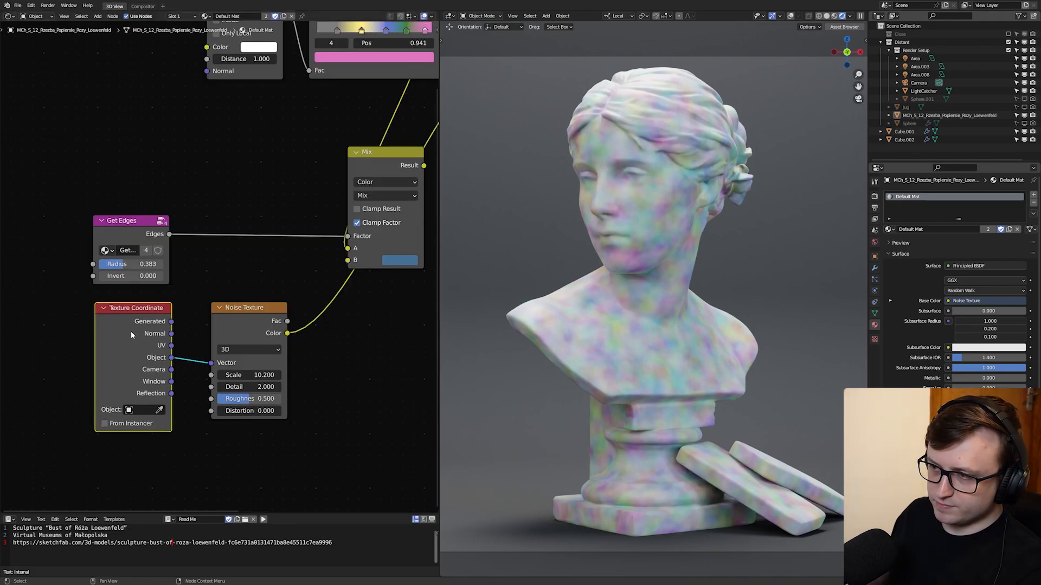
Step: Hide the Texture Coordinate node's unused outputs and collapse the node
{"action": "left_click_drag", "start_coordinate": [143, 333], "coordinate": [146, 335]}
{"action": "key", "text": "ctrl+h"}
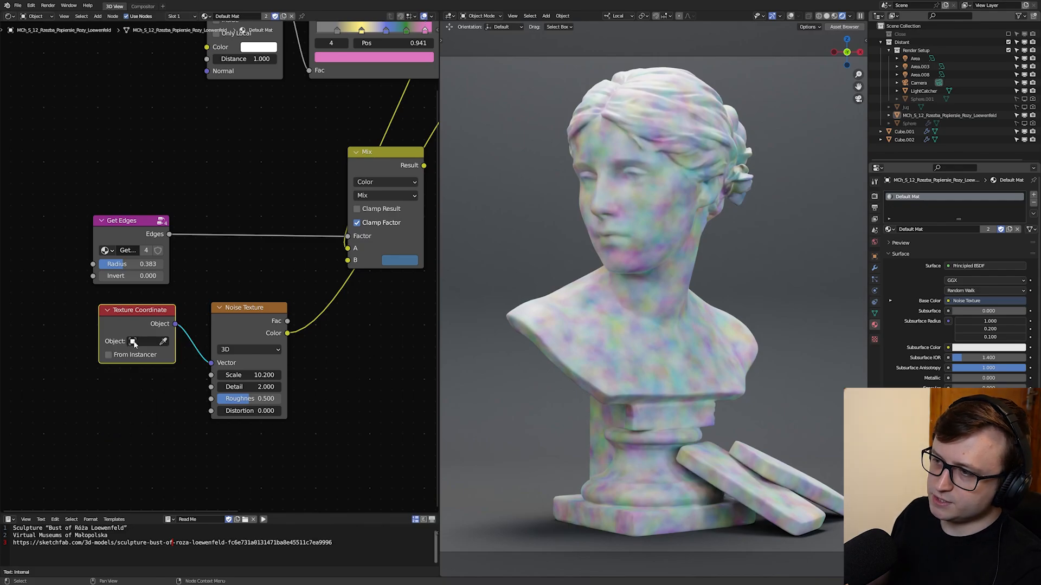
{"action": "left_click", "coordinate": [107, 311]}
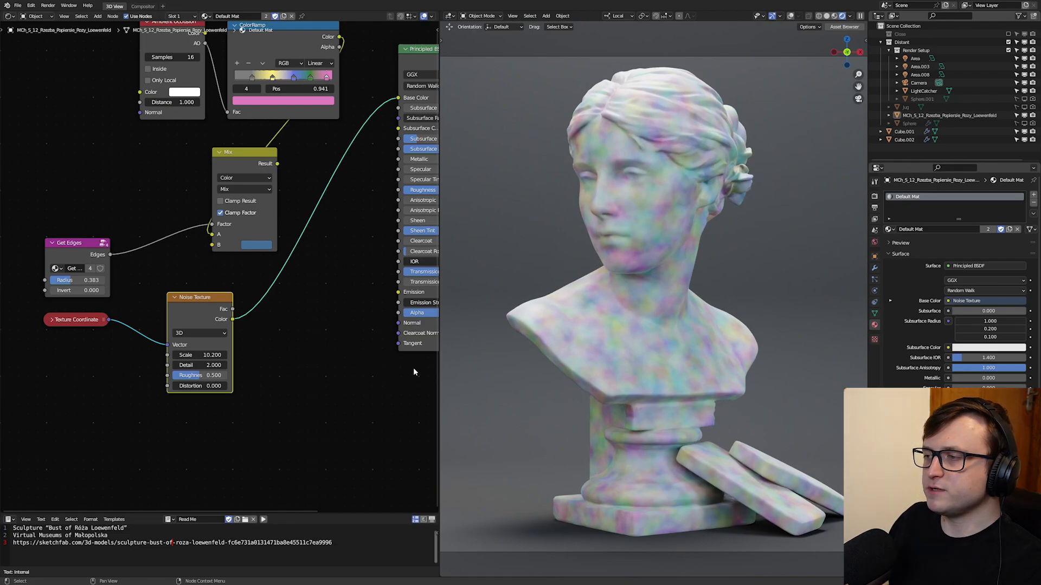
Step: Preview the Get Edges mask as the Base Color on the bust's lower edge and move the Noise Texture nearer its Texture Coordinate node
{"action": "scroll", "coordinate": [612, 318], "scroll_direction": "up", "scroll_amount": 10}
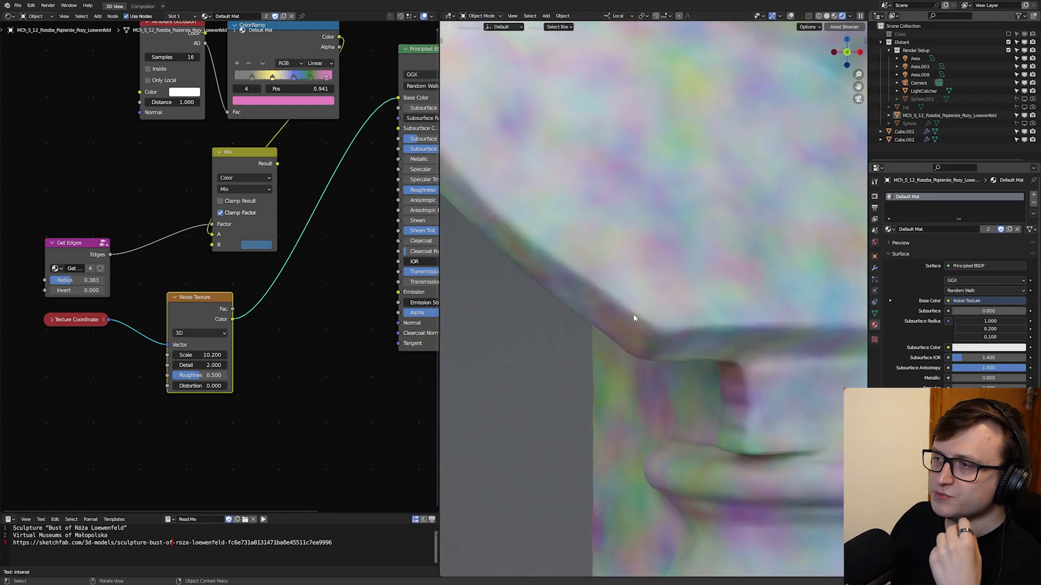
{"action": "left_click_drag", "start_coordinate": [110, 254], "coordinate": [398, 98]}
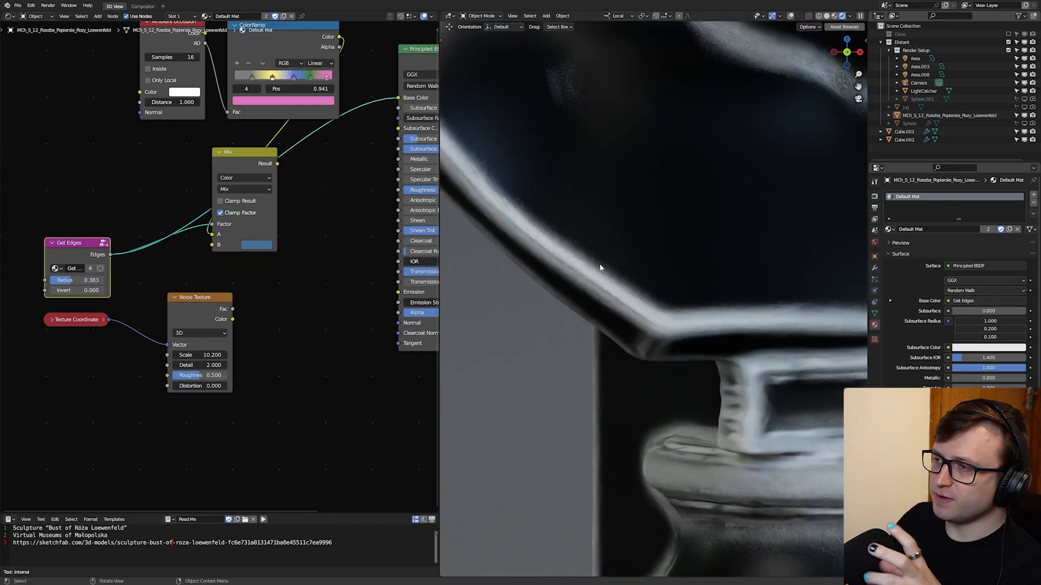
{"action": "left_click_drag", "start_coordinate": [187, 304], "coordinate": [164, 305]}
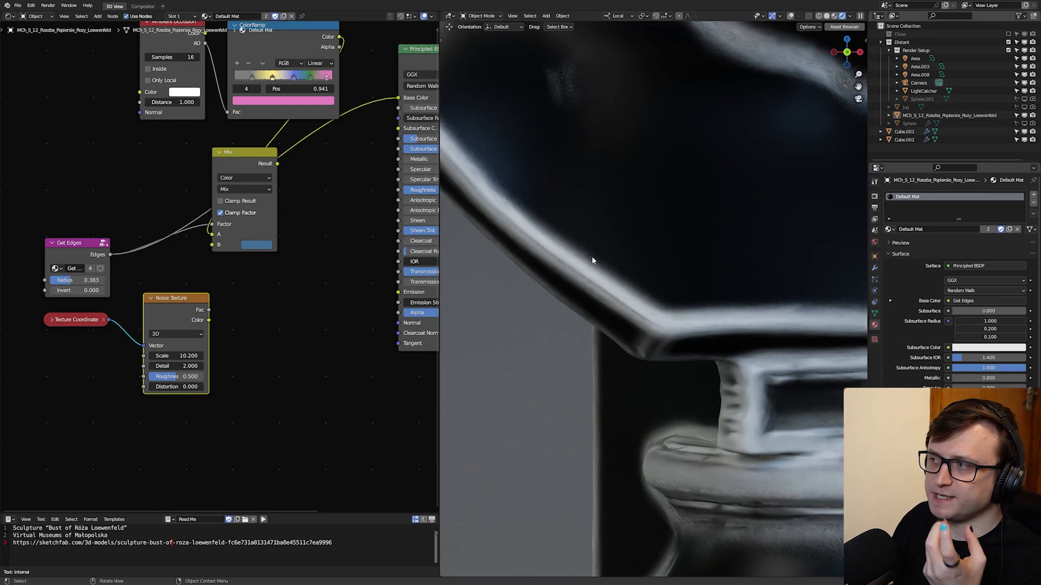
Step: Compare the Noise Texture's Fac and Color outputs as the Base Color, leaving Fac connected
{"action": "left_click_drag", "start_coordinate": [209, 309], "coordinate": [398, 98]}
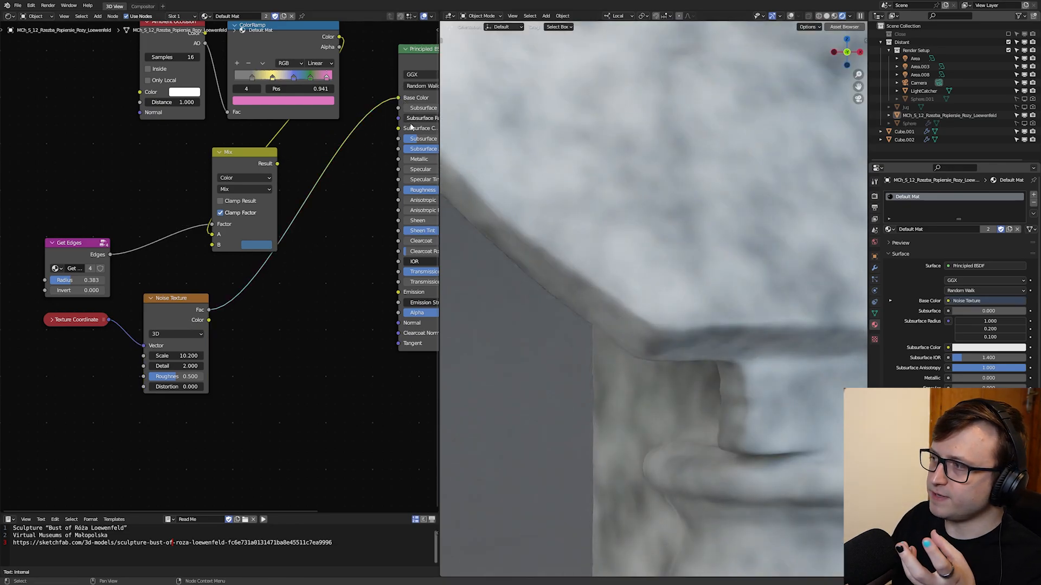
{"action": "left_click_drag", "start_coordinate": [209, 320], "coordinate": [398, 98]}
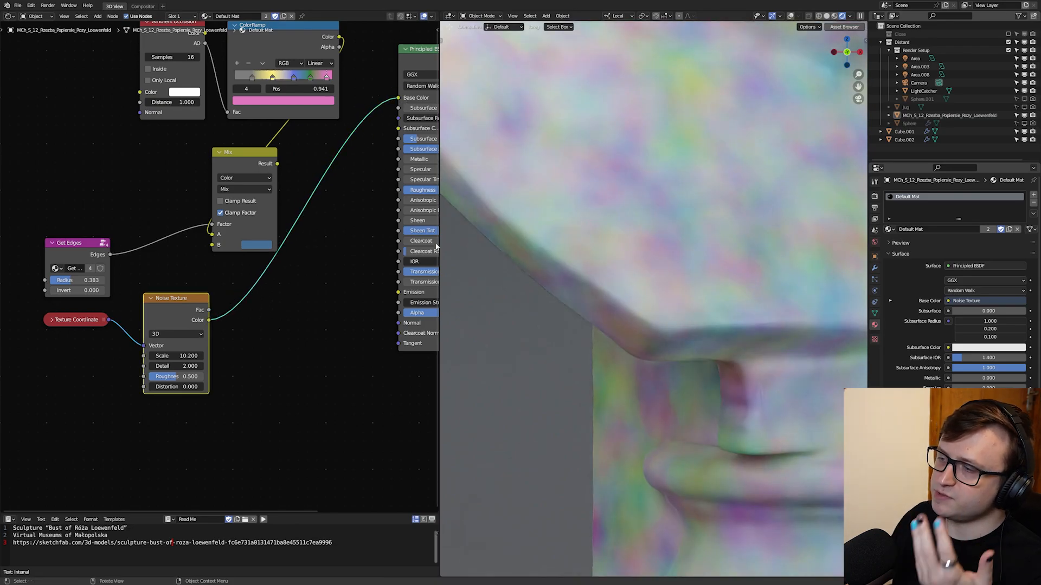
{"action": "left_click_drag", "start_coordinate": [209, 309], "coordinate": [398, 98]}
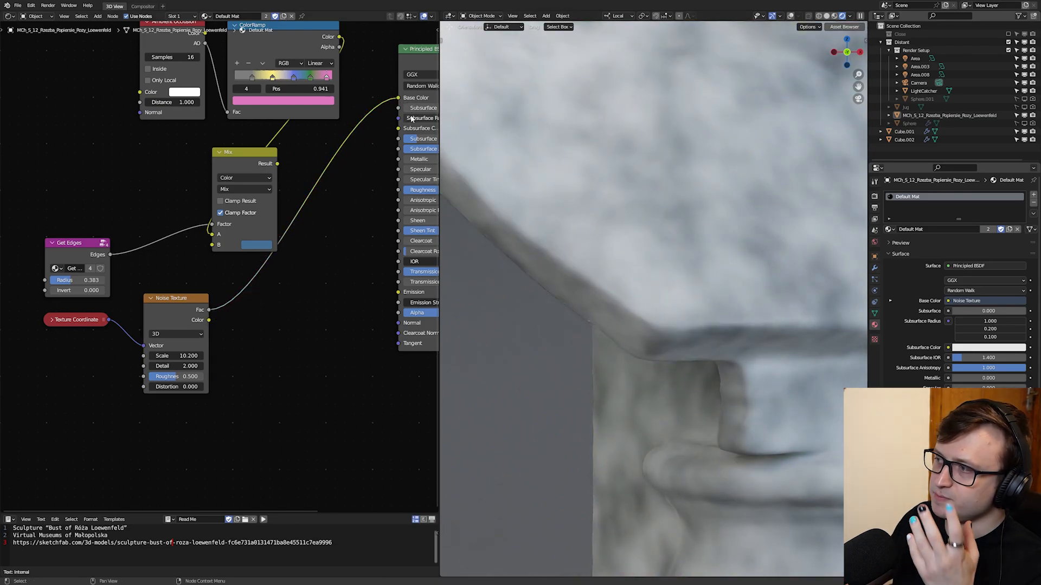
Step: Add a second ColorRamp node between the Noise Texture and the Principled BSDF
{"action": "scroll", "coordinate": [276, 289], "scroll_direction": "down", "scroll_amount": 4}
{"action": "left_click_drag", "start_coordinate": [201, 310], "coordinate": [168, 312]}
{"action": "left_click", "coordinate": [295, 325]}
{"action": "scroll", "coordinate": [293, 326], "scroll_direction": "up", "scroll_amount": 2}
{"action": "key", "text": "shift+a"}
{"action": "left_click", "coordinate": [286, 327]}
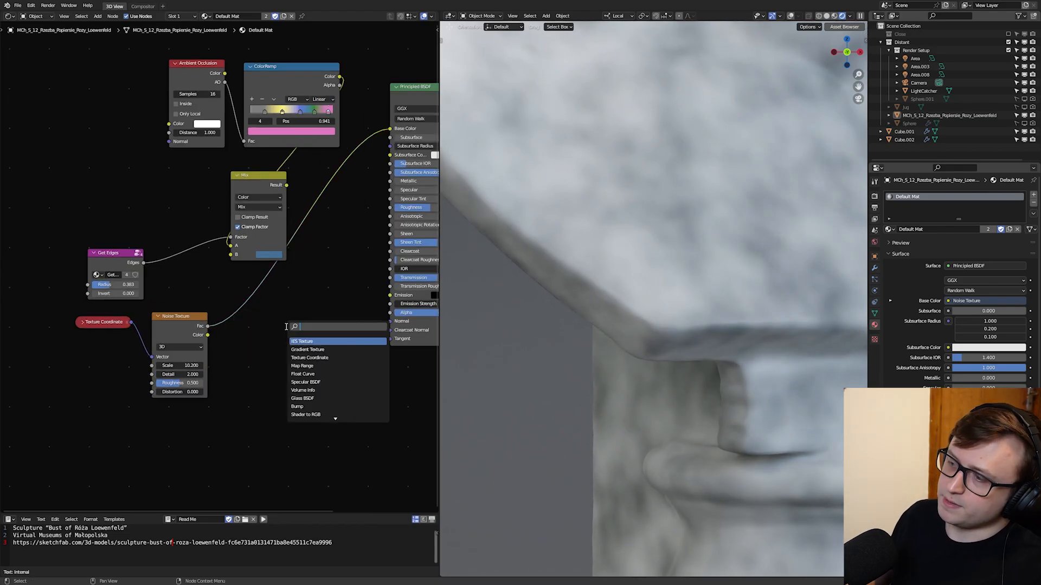
{"action": "type", "text": "color"}
{"action": "key", "text": "Return"}
{"action": "left_click", "coordinate": [231, 337]}
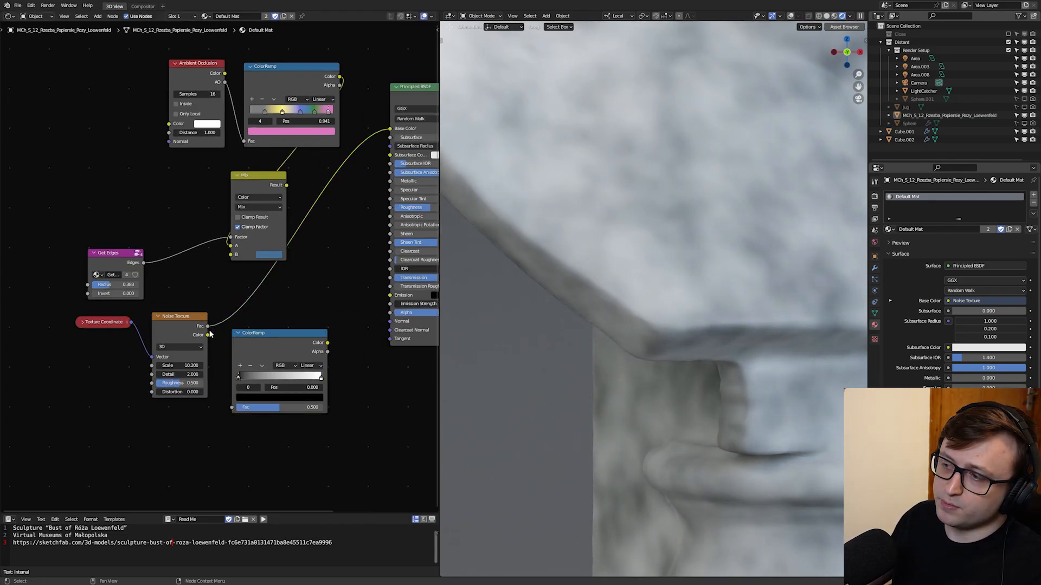
Step: Connect the Noise Texture's Fac to the new ColorRamp and feed the ramp's Color into the Base Color
{"action": "left_click_drag", "start_coordinate": [234, 407], "coordinate": [234, 407]}
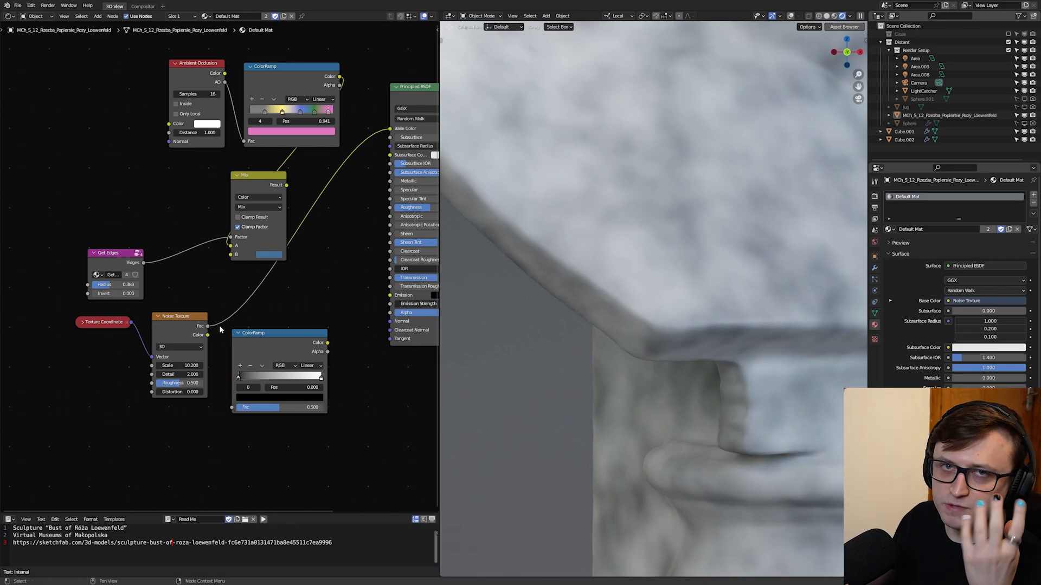
{"action": "left_click_drag", "start_coordinate": [226, 408], "coordinate": [231, 408]}
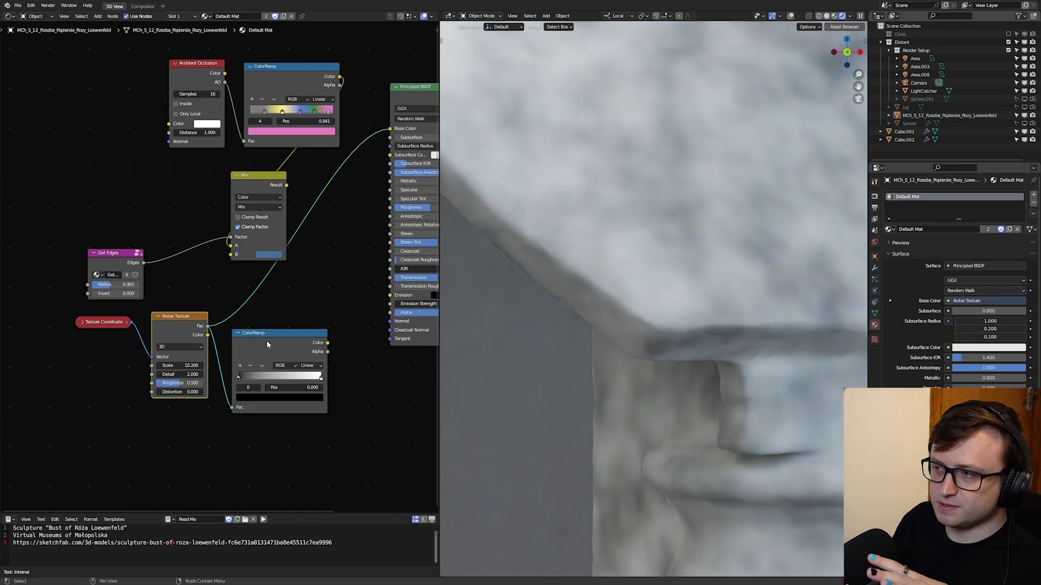
{"action": "middle_click_drag", "start_coordinate": [266, 340], "coordinate": [228, 420]}
{"action": "left_click_drag", "start_coordinate": [228, 419], "coordinate": [228, 404]}
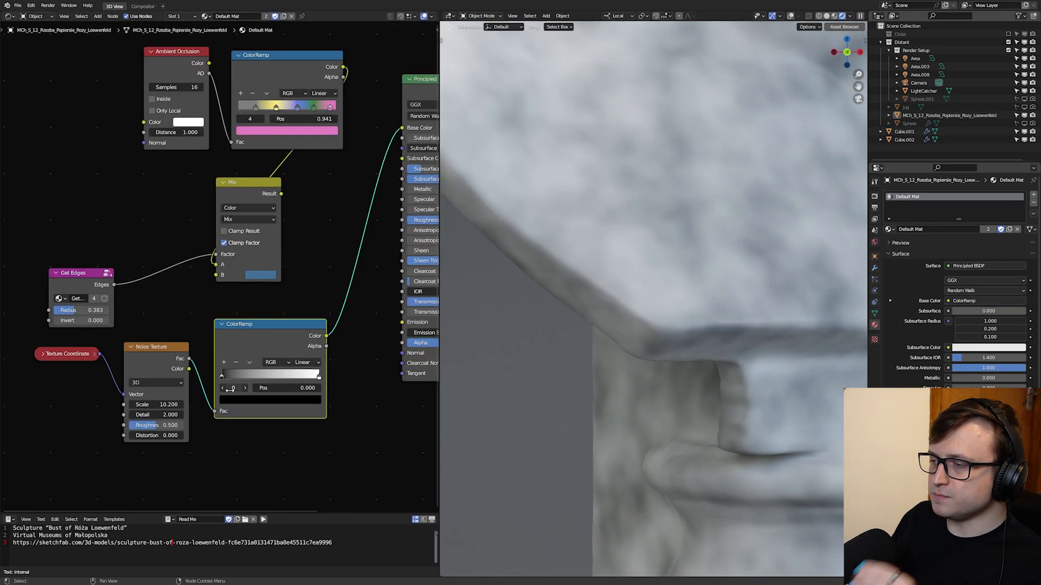
Step: Sharpen the noise ColorRamp by moving its black stop to about 0.509 and the white stop close beside it
{"action": "left_click_drag", "start_coordinate": [223, 375], "coordinate": [239, 375]}
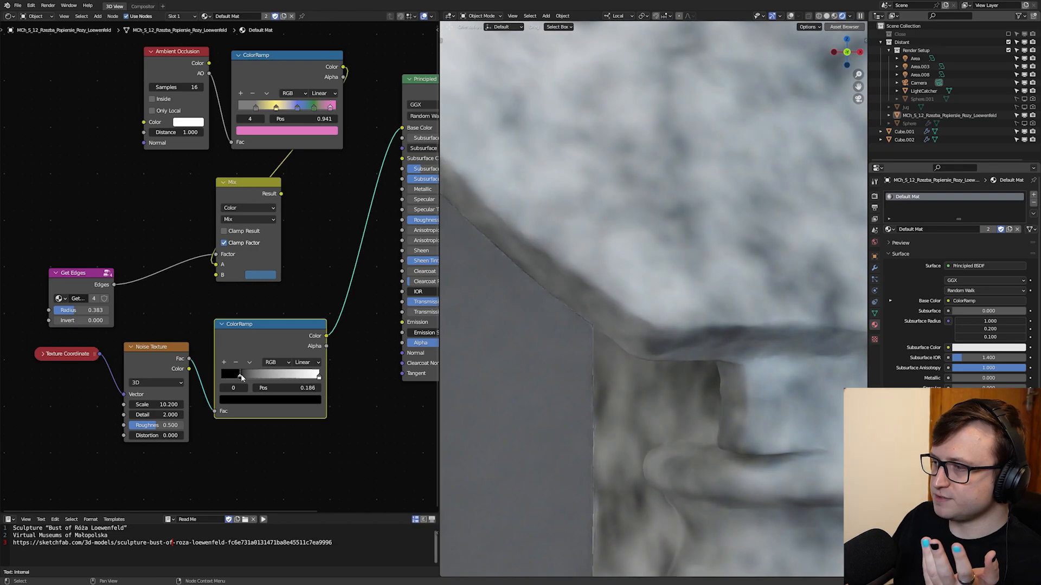
{"action": "left_click_drag", "start_coordinate": [318, 375], "coordinate": [277, 379]}
{"action": "left_click", "coordinate": [282, 378]}
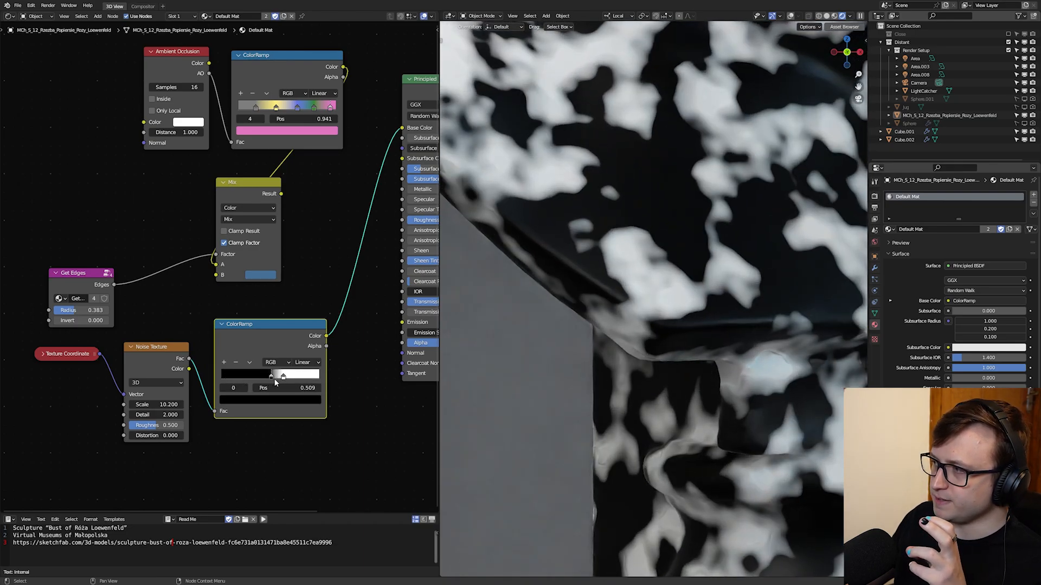
Step: Switch the noise ColorRamp to Constant interpolation and move its white stop to about 0.564
{"action": "scroll", "coordinate": [224, 368], "scroll_direction": "up", "scroll_amount": 2}
{"action": "left_click", "coordinate": [336, 361]}
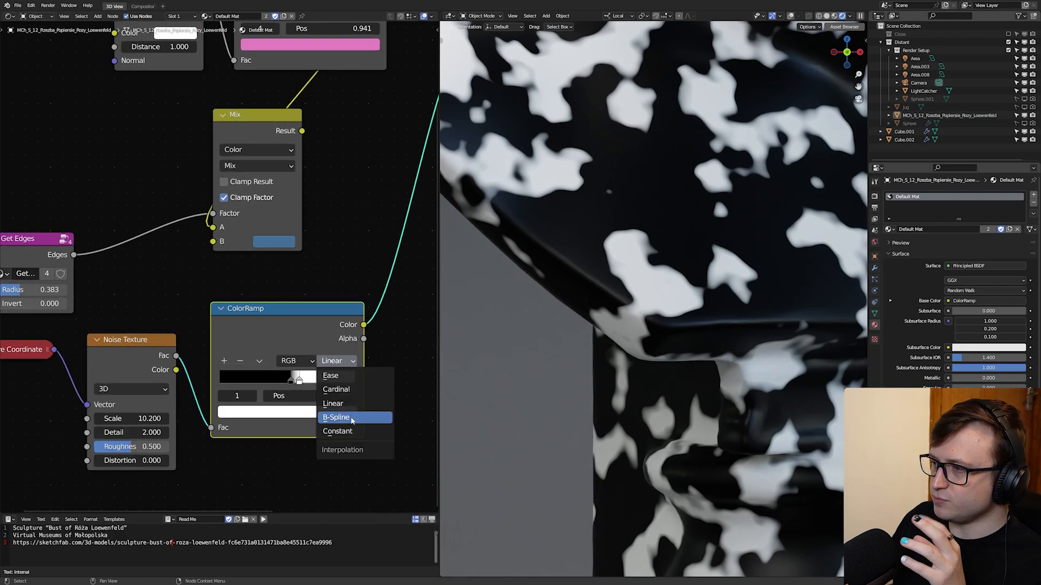
{"action": "left_click", "coordinate": [338, 431]}
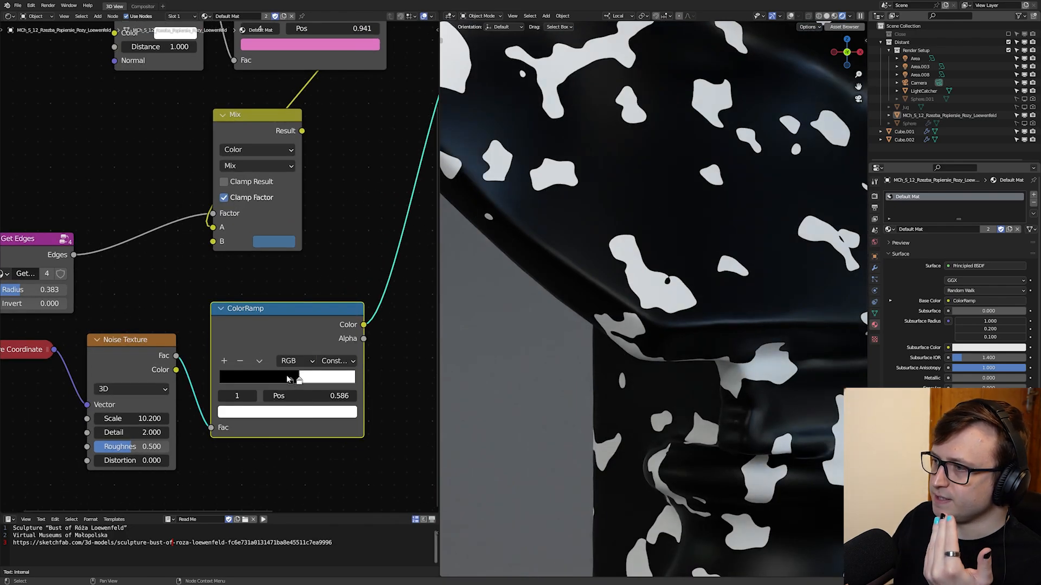
{"action": "mouse_move", "coordinate": [288, 379]}
{"action": "left_mouse_down"}
{"action": "mouse_move", "coordinate": [280, 382]}
{"action": "mouse_move", "coordinate": [312, 386]}
{"action": "mouse_move", "coordinate": [295, 390]}
{"action": "left_mouse_up"}
{"action": "left_click_drag", "start_coordinate": [298, 386], "coordinate": [293, 387]}
Step: Try B-Spline and Linear interpolation on the noise ColorRamp and return it to Constant
{"action": "left_click", "coordinate": [336, 366]}
{"action": "left_click", "coordinate": [335, 422]}
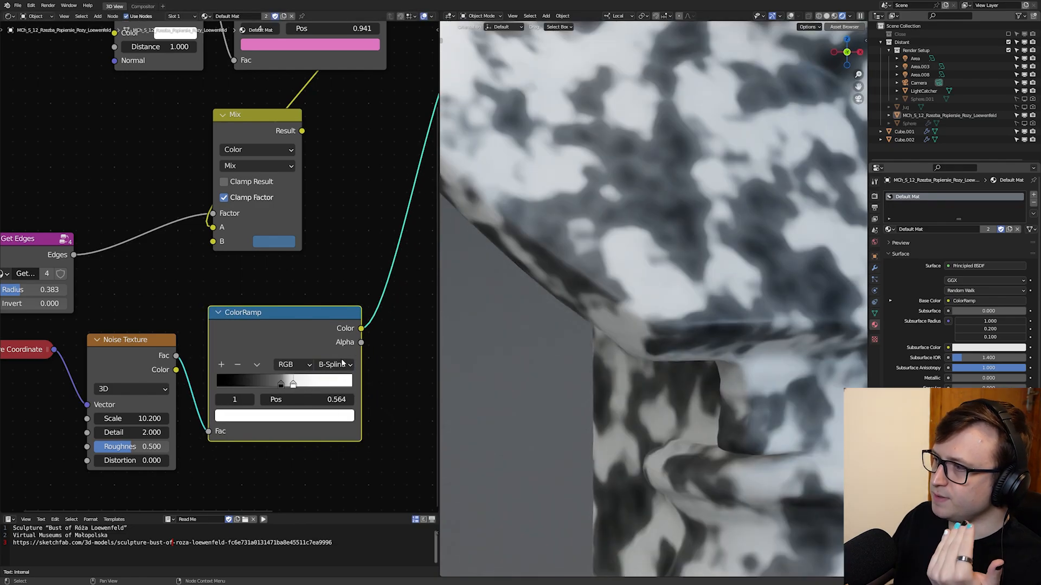
{"action": "left_click", "coordinate": [341, 364]}
{"action": "left_click", "coordinate": [334, 408]}
{"action": "left_click", "coordinate": [335, 368]}
{"action": "left_click", "coordinate": [335, 436]}
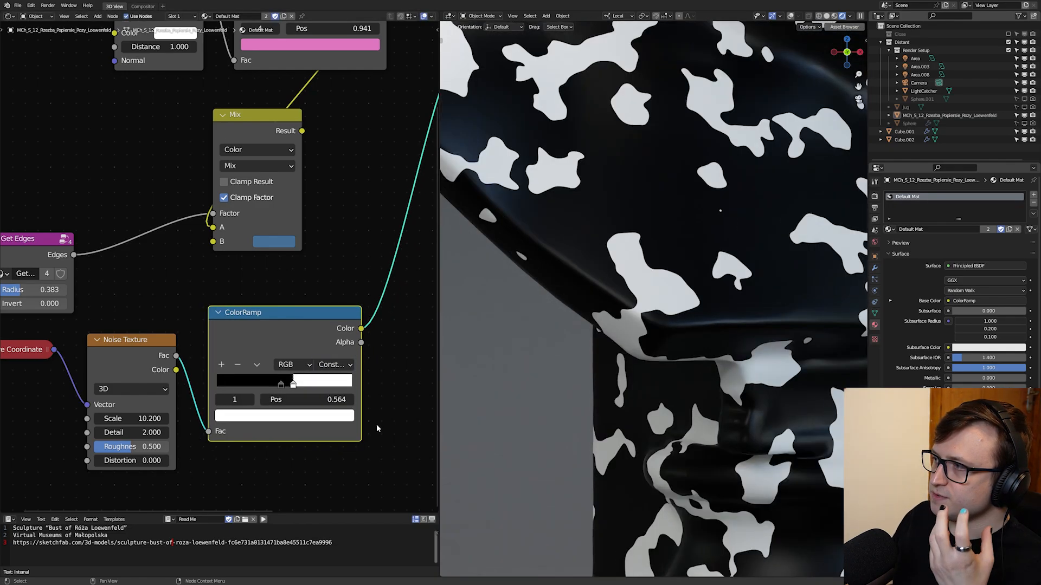
Step: Adjust both stops of the noise ColorRamp, placing the white one at about 0.545
{"action": "scroll", "coordinate": [279, 396], "scroll_direction": "up", "scroll_amount": 1}
{"action": "left_click_drag", "start_coordinate": [283, 392], "coordinate": [286, 397]}
{"action": "mouse_move", "coordinate": [304, 396]}
{"action": "left_mouse_down"}
{"action": "mouse_move", "coordinate": [314, 395]}
{"action": "mouse_move", "coordinate": [301, 395]}
{"action": "left_mouse_up"}
{"action": "scroll", "coordinate": [111, 426], "scroll_direction": "down", "scroll_amount": 1}
Step: Set the Noise Texture's Detail to 3.3, Roughness to 0.733 and Distortion to 0.5, and check the pattern on the whole bust
{"action": "middle_click_drag", "start_coordinate": [111, 426], "coordinate": [178, 369]}
{"action": "middle_click_drag", "start_coordinate": [205, 414], "coordinate": [223, 412]}
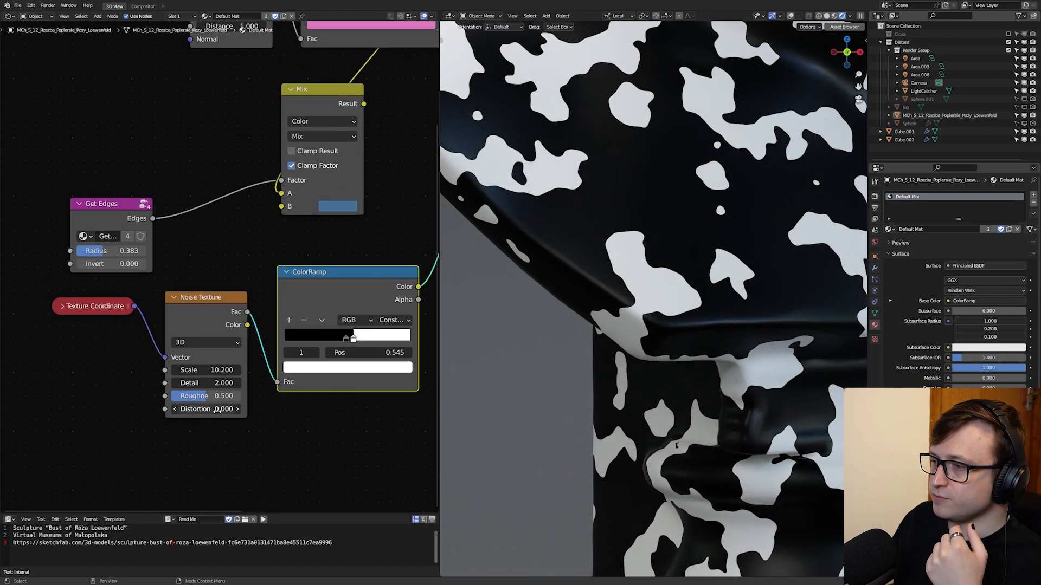
{"action": "left_click_drag", "start_coordinate": [209, 396], "coordinate": [240, 383]}
{"action": "scroll", "coordinate": [616, 340], "scroll_direction": "down", "scroll_amount": 7}
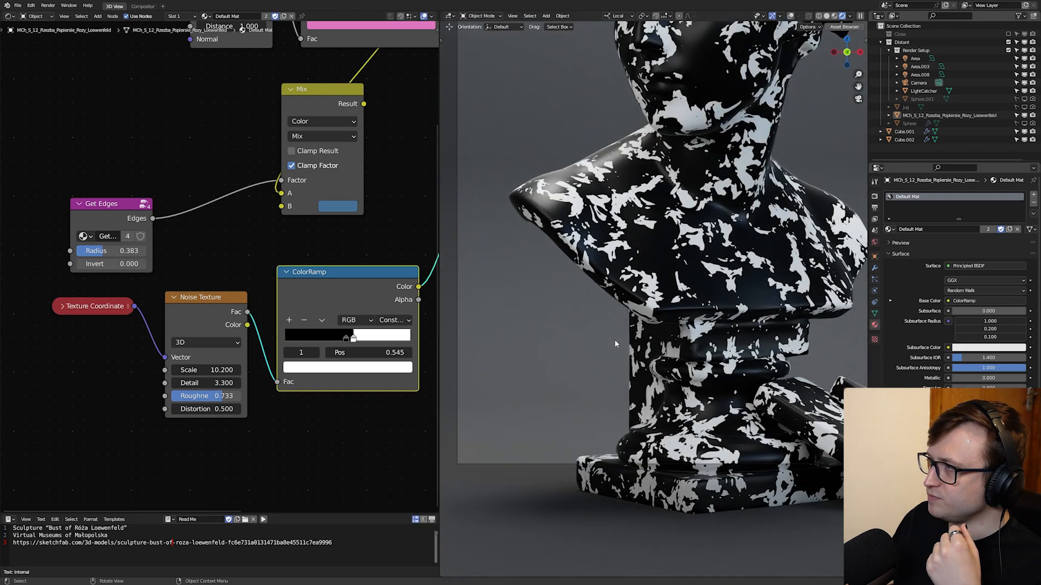
{"action": "scroll", "coordinate": [616, 342], "scroll_direction": "down", "scroll_amount": 3}
{"action": "scroll", "coordinate": [618, 343], "scroll_direction": "up", "scroll_amount": 1}
{"action": "scroll", "coordinate": [644, 334], "scroll_direction": "up", "scroll_amount": 4}
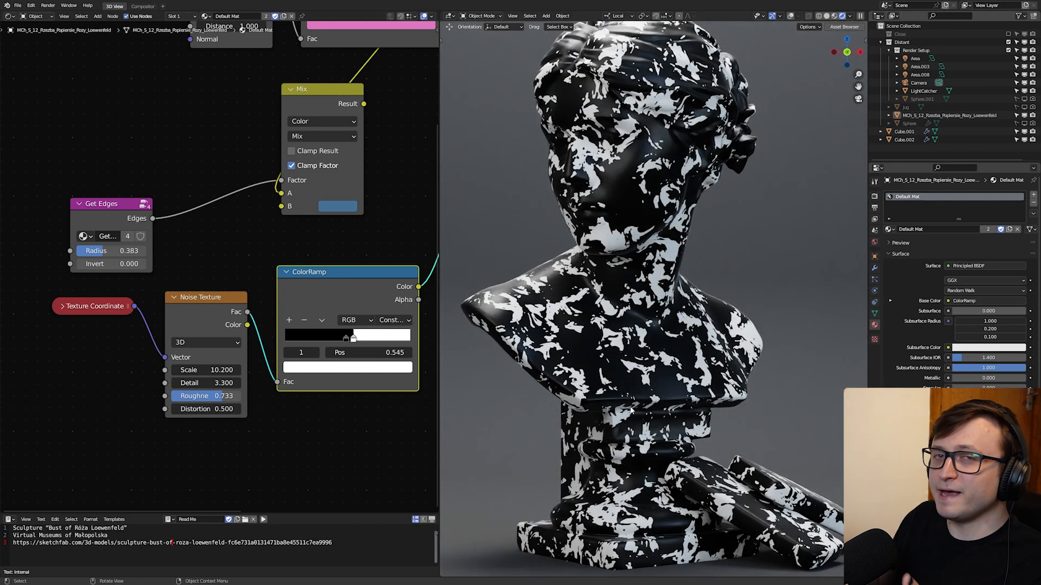
Step: Move the Noise Texture and its ColorRamp away from the shader to sit together below Get Edges
{"action": "scroll", "coordinate": [228, 316], "scroll_direction": "down", "scroll_amount": 5}
{"action": "middle_click_drag", "start_coordinate": [228, 316], "coordinate": [366, 283]}
{"action": "left_click_drag", "start_coordinate": [281, 313], "coordinate": [192, 312]}
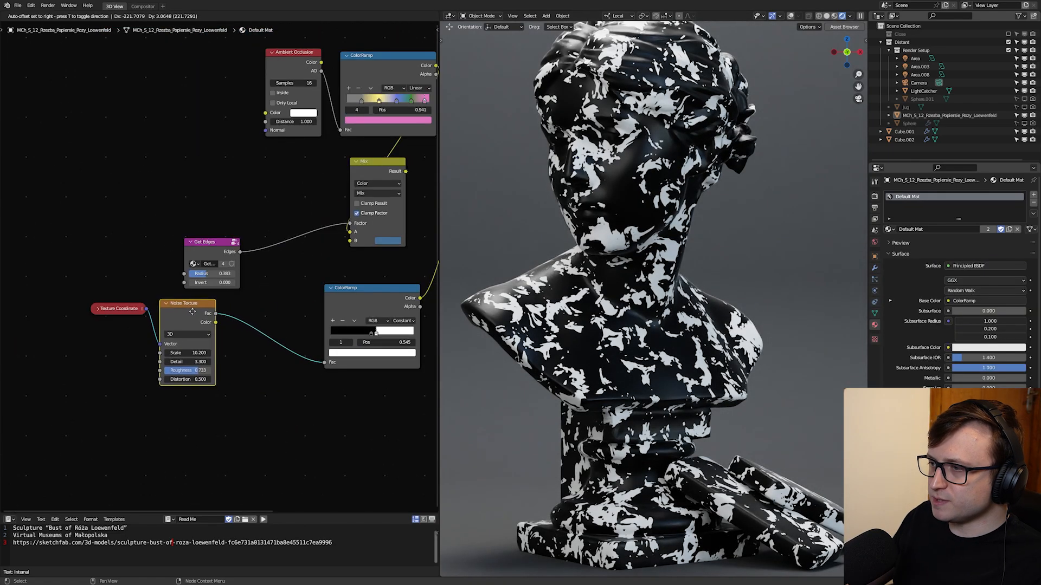
{"action": "left_click_drag", "start_coordinate": [353, 293], "coordinate": [254, 308]}
{"action": "middle_click_drag", "start_coordinate": [257, 305], "coordinate": [253, 307]}
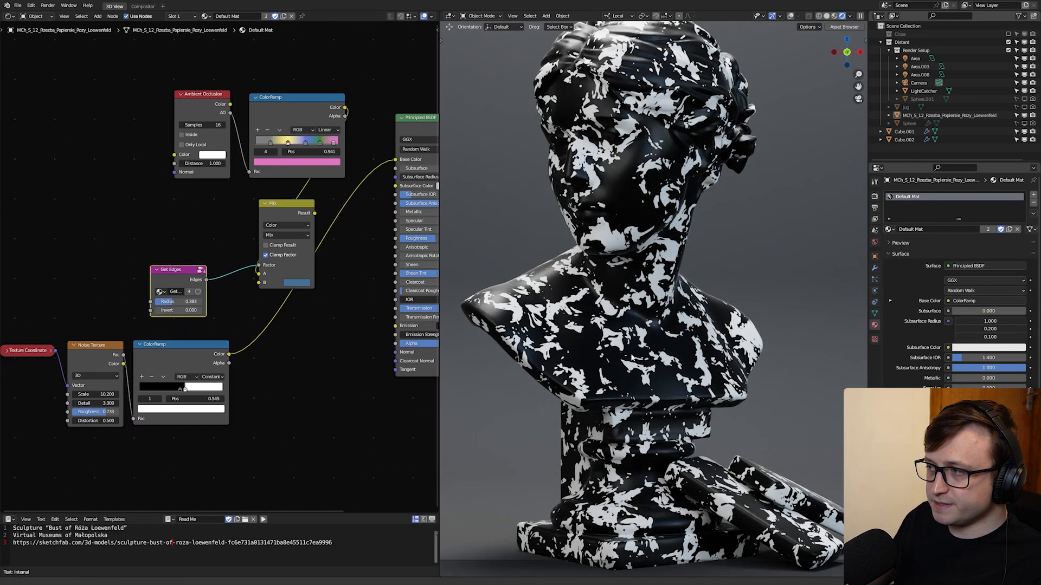
Step: Route Get Edges into the Base Color and move the Ambient Occlusion, its ColorRamp and the Mix node up to clear space
{"action": "scroll", "coordinate": [631, 357], "scroll_direction": "up", "scroll_amount": 3}
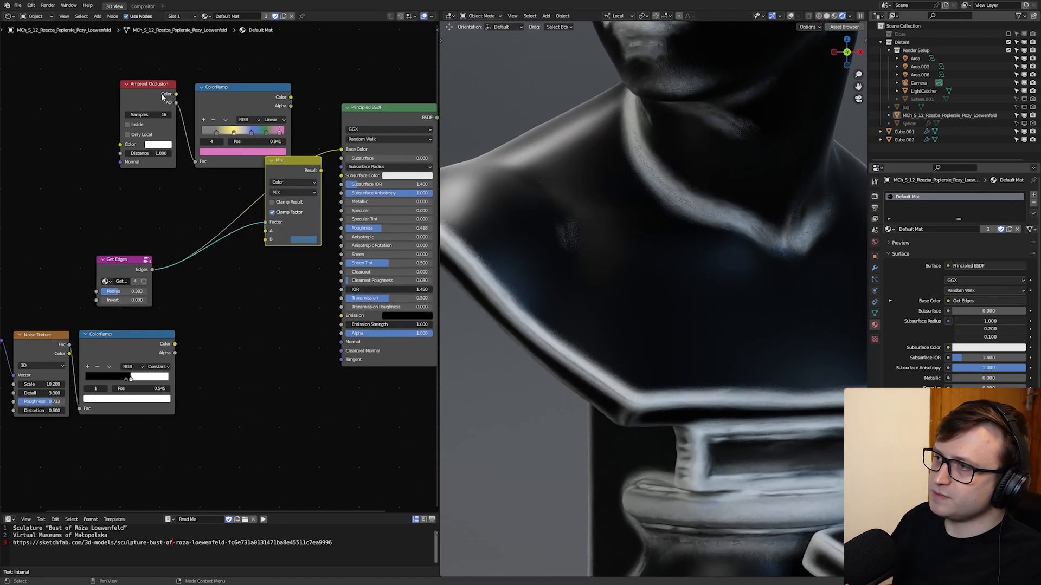
{"action": "left_click_drag", "start_coordinate": [162, 93], "coordinate": [72, 79]}
{"action": "left_click_drag", "start_coordinate": [222, 89], "coordinate": [137, 75]}
{"action": "middle_click_drag", "start_coordinate": [291, 158], "coordinate": [331, 189]}
{"action": "left_click_drag", "start_coordinate": [332, 188], "coordinate": [293, 103]}
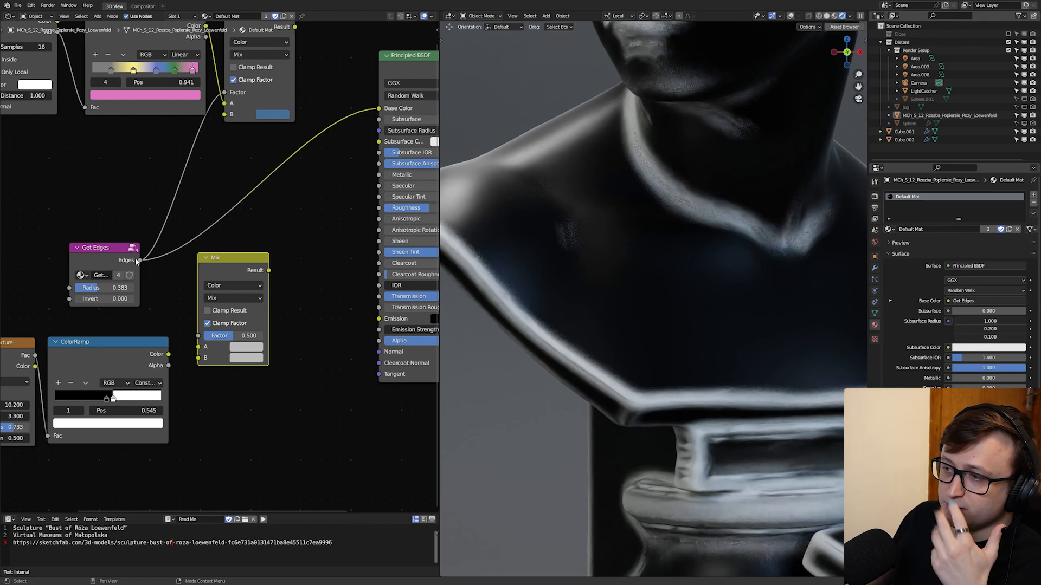
Step: Add a second Color Mix node and place it between Get Edges and the Principled BSDF
{"action": "left_click_drag", "start_coordinate": [136, 259], "coordinate": [177, 341]}
{"action": "left_click_drag", "start_coordinate": [177, 342], "coordinate": [181, 346]}
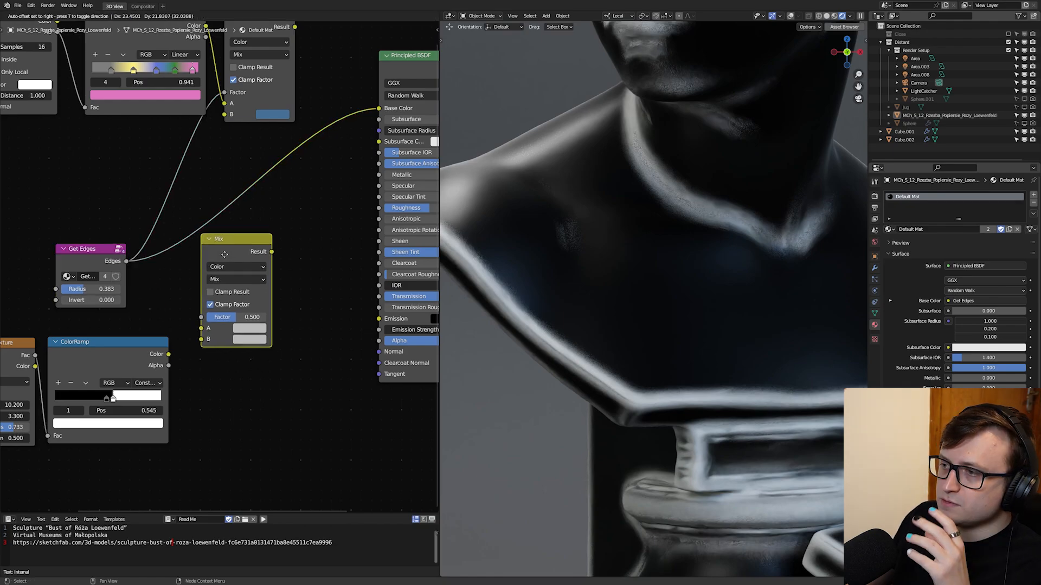
{"action": "left_click_drag", "start_coordinate": [224, 257], "coordinate": [231, 264]}
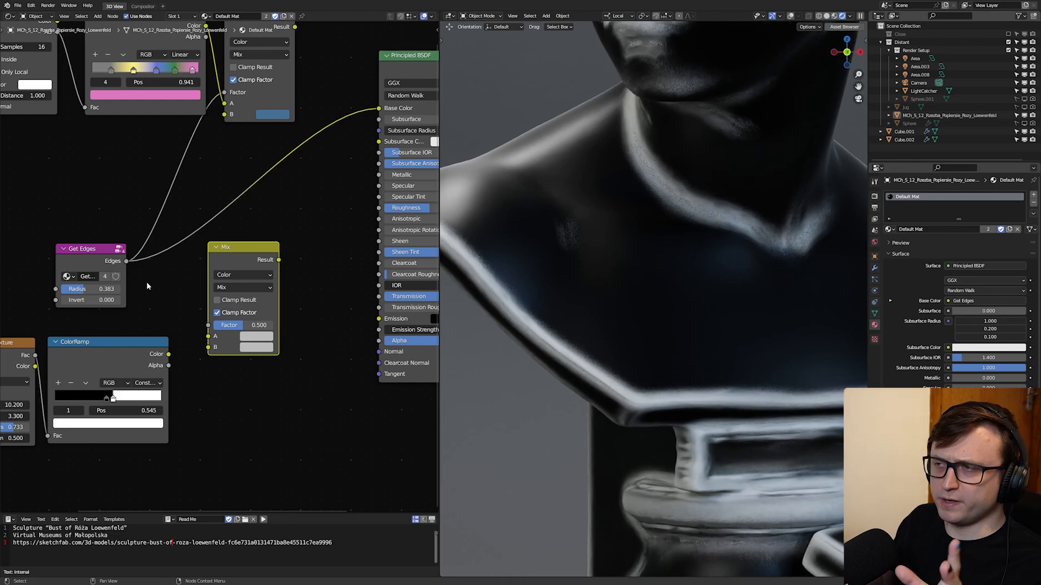
Step: Feed Get Edges into A and the noise ColorRamp's Color into B of the new Mix node, and connect its Result to Base Color
{"action": "left_click_drag", "start_coordinate": [134, 262], "coordinate": [209, 336]}
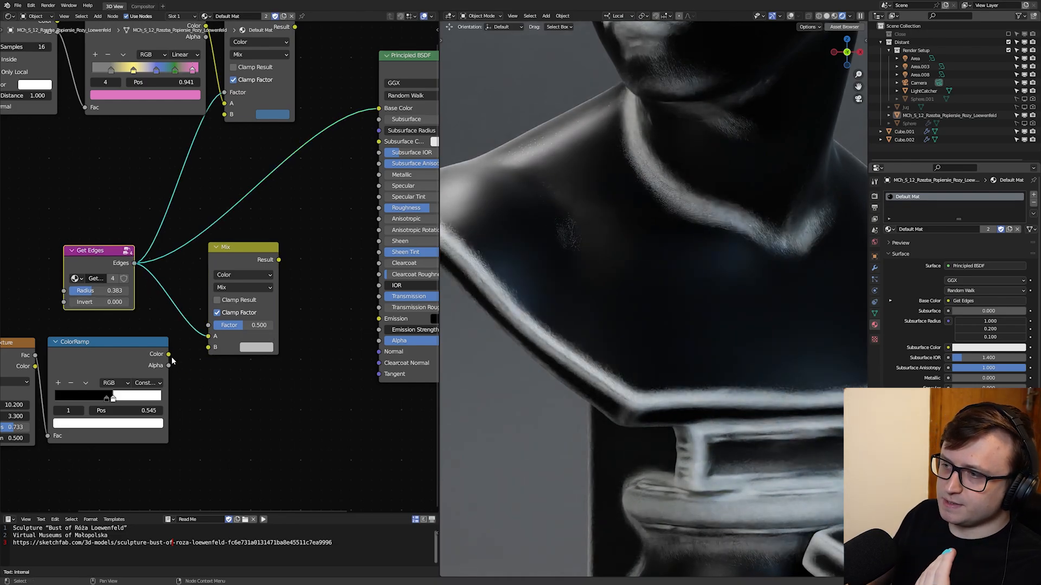
{"action": "middle_click_drag", "start_coordinate": [167, 356], "coordinate": [173, 353]}
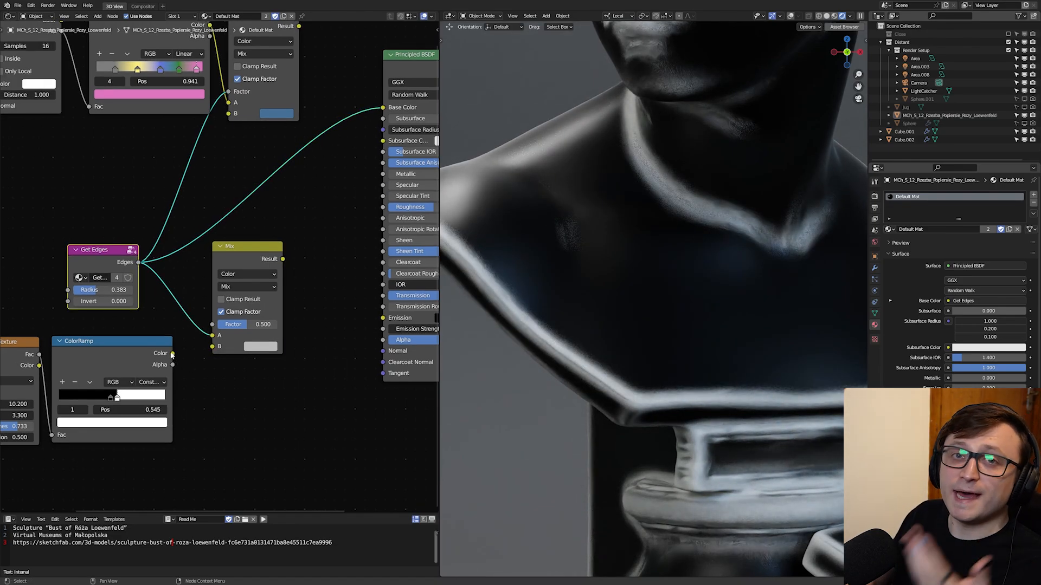
{"action": "left_click_drag", "start_coordinate": [172, 354], "coordinate": [212, 346]}
{"action": "middle_click_drag", "start_coordinate": [244, 334], "coordinate": [228, 366]}
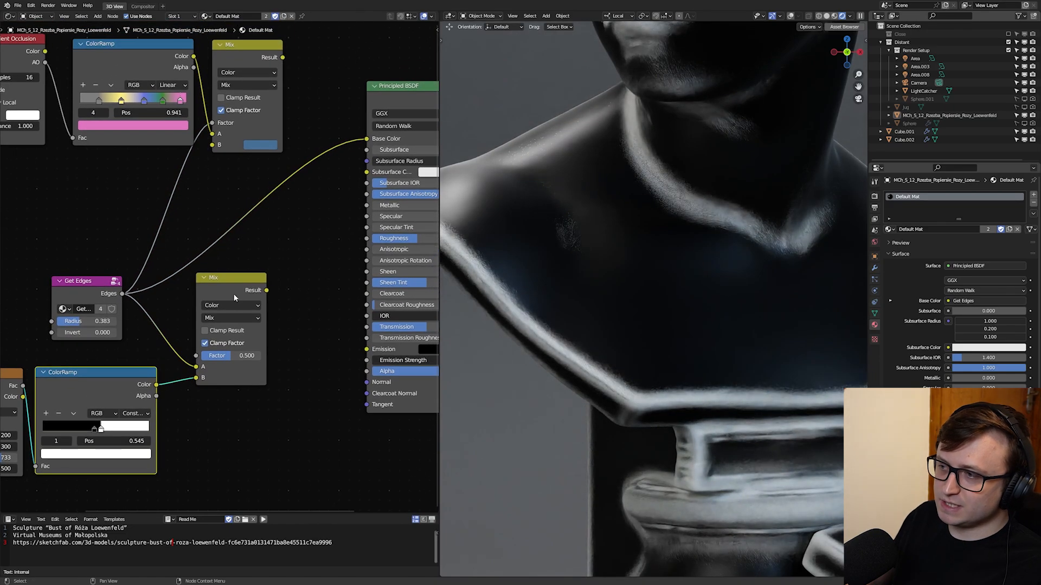
{"action": "left_click_drag", "start_coordinate": [266, 290], "coordinate": [366, 138]}
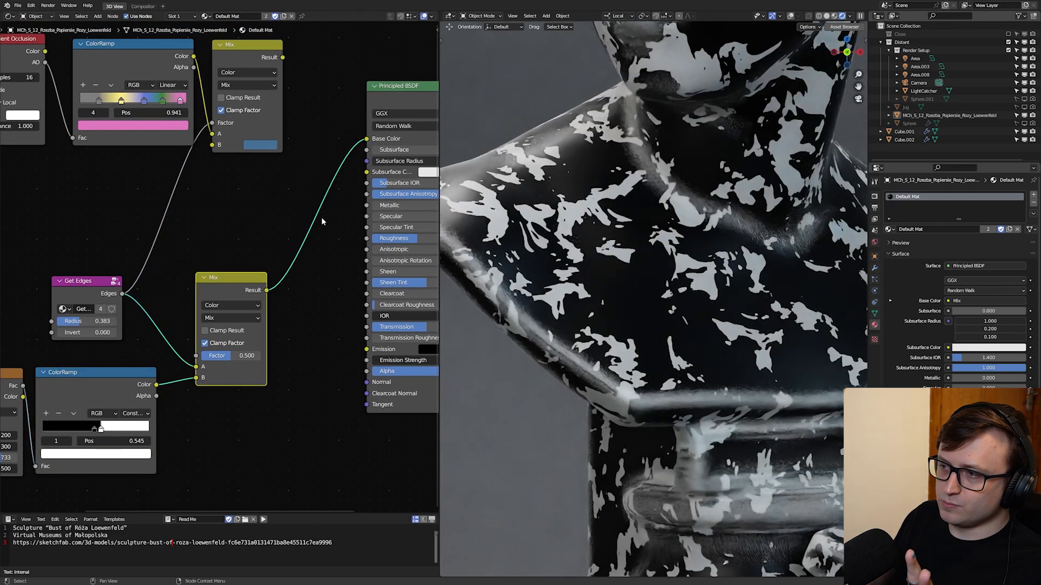
Step: Change the new Mix node's blending mode to Subtract and set its Factor to about 0.967
{"action": "middle_click_drag", "start_coordinate": [221, 359], "coordinate": [210, 363]}
{"action": "scroll", "coordinate": [218, 363], "scroll_direction": "up", "scroll_amount": 1}
{"action": "mouse_move", "coordinate": [218, 362]}
{"action": "left_mouse_down"}
{"action": "mouse_move", "coordinate": [185, 362]}
{"action": "mouse_move", "coordinate": [251, 364]}
{"action": "mouse_move", "coordinate": [184, 363]}
{"action": "mouse_move", "coordinate": [232, 363]}
{"action": "left_mouse_up"}
{"action": "left_click", "coordinate": [216, 326]}
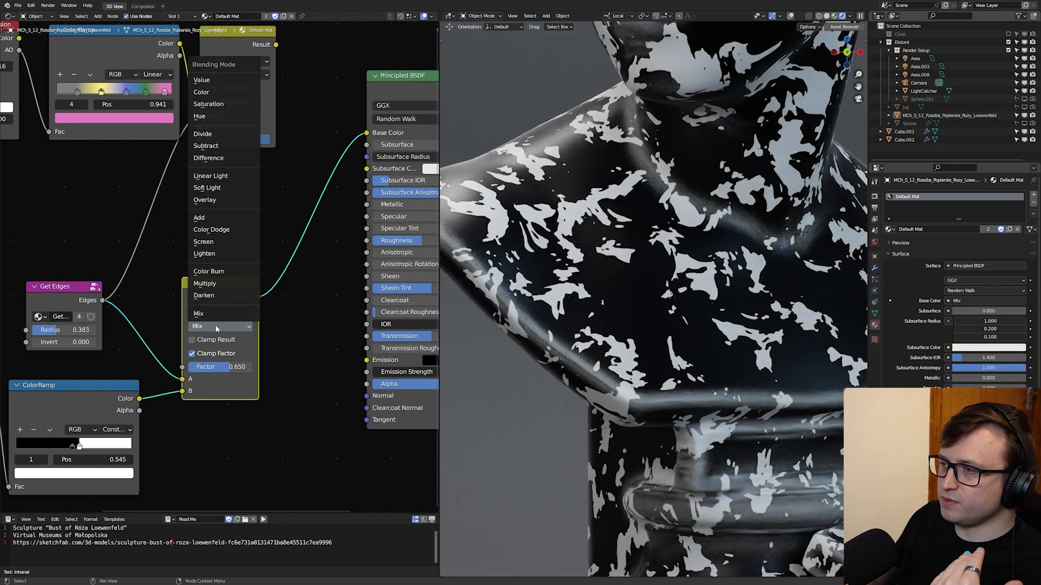
{"action": "left_click", "coordinate": [238, 147]}
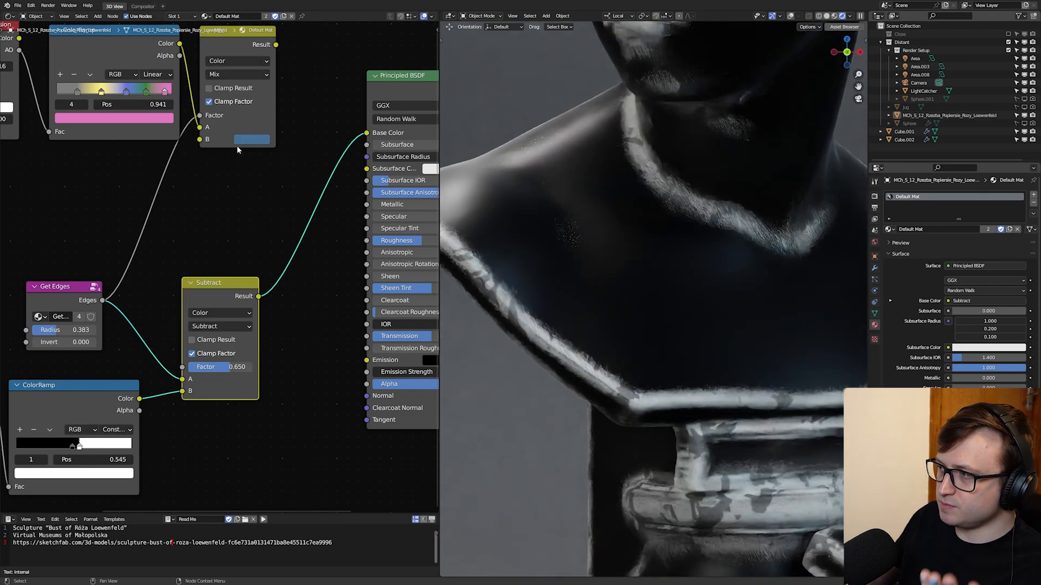
{"action": "left_click_drag", "start_coordinate": [232, 367], "coordinate": [253, 373]}
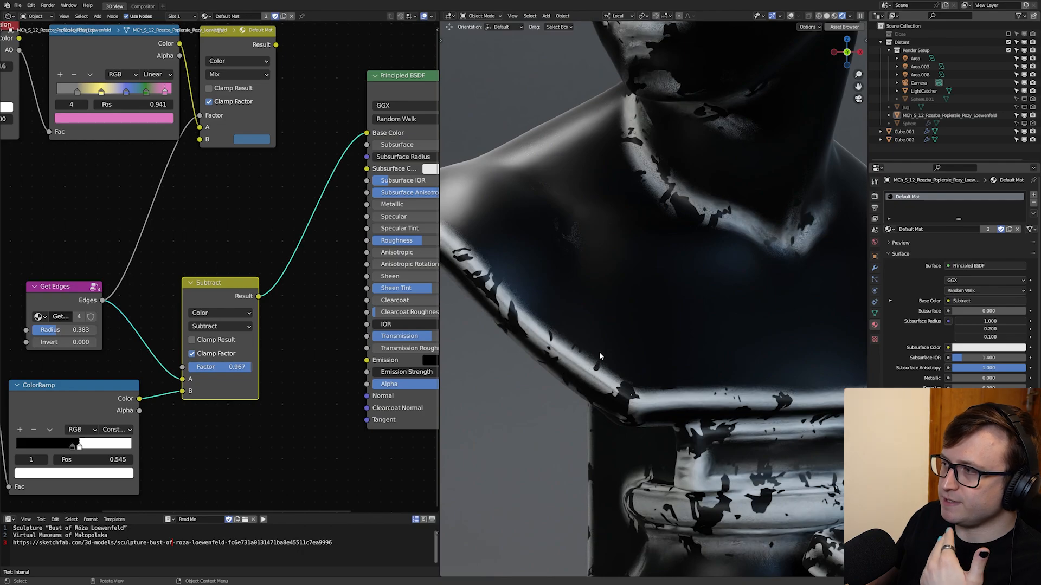
Step: Set the Subtract node's Factor to 0.850 and the Noise Texture's Scale to 18.300
{"action": "scroll", "coordinate": [600, 356], "scroll_direction": "down", "scroll_amount": 3}
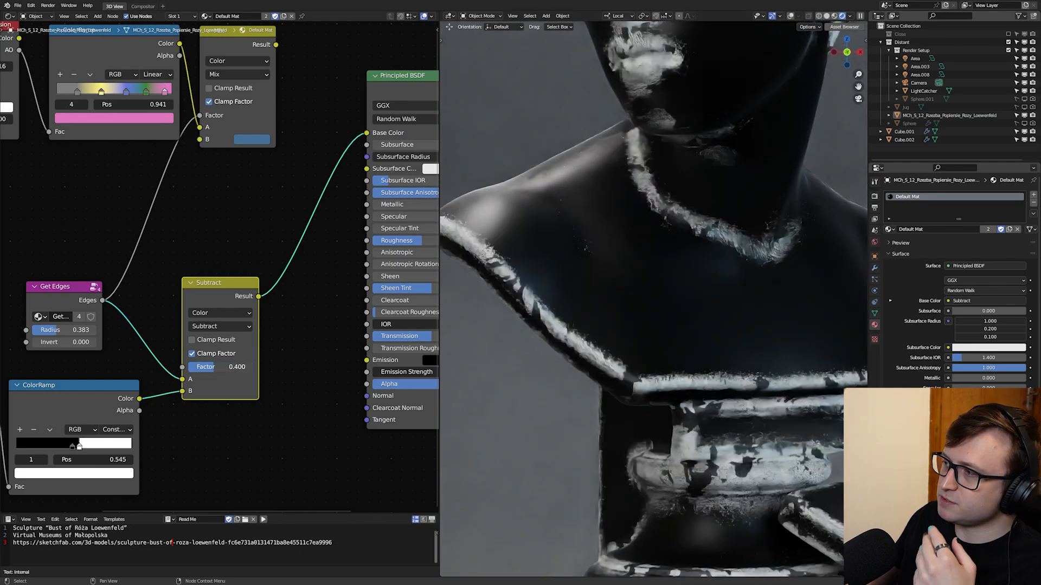
{"action": "mouse_move", "coordinate": [215, 367]}
{"action": "left_mouse_down"}
{"action": "mouse_move", "coordinate": [188, 367]}
{"action": "mouse_move", "coordinate": [253, 367]}
{"action": "mouse_move", "coordinate": [214, 367]}
{"action": "mouse_move", "coordinate": [243, 367]}
{"action": "left_mouse_up"}
{"action": "middle_click_drag", "start_coordinate": [246, 353], "coordinate": [242, 446]}
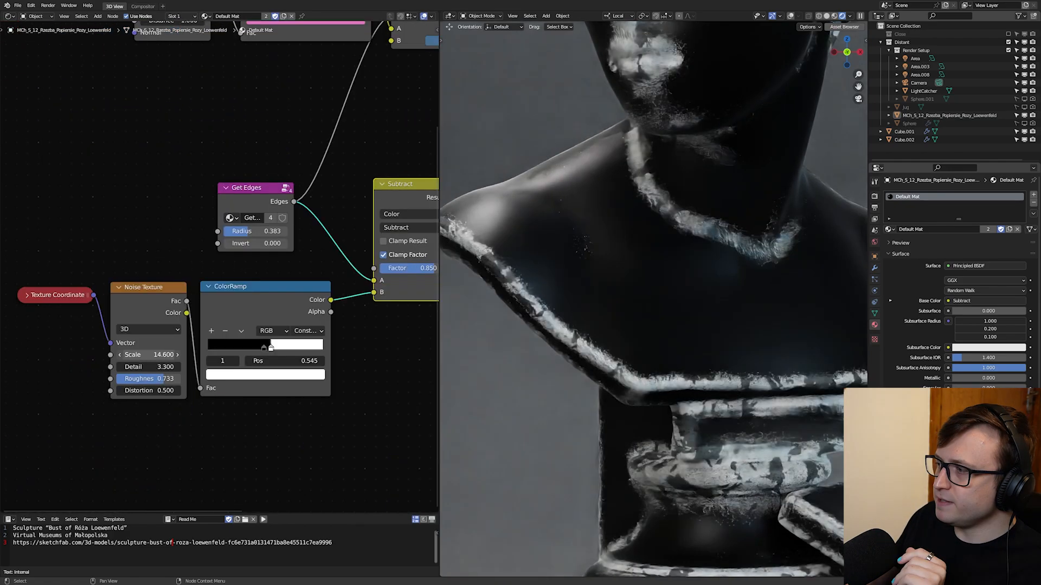
{"action": "mouse_move", "coordinate": [149, 355]}
{"action": "left_mouse_down"}
{"action": "mouse_move", "coordinate": [217, 355]}
{"action": "mouse_move", "coordinate": [169, 356]}
{"action": "left_mouse_up"}
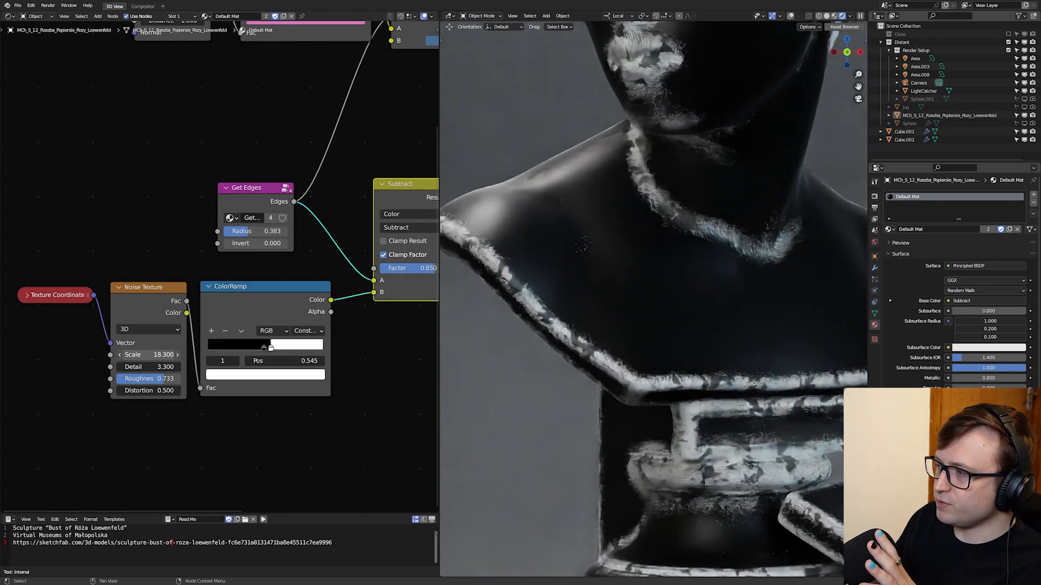
Step: Switch the noise ColorRamp's interpolation to Ease and move its white stop to about 0.505
{"action": "middle_click_drag", "start_coordinate": [347, 326], "coordinate": [310, 307]}
{"action": "scroll", "coordinate": [320, 304], "scroll_direction": "up", "scroll_amount": 5}
{"action": "left_click", "coordinate": [243, 322]}
{"action": "left_click", "coordinate": [249, 342]}
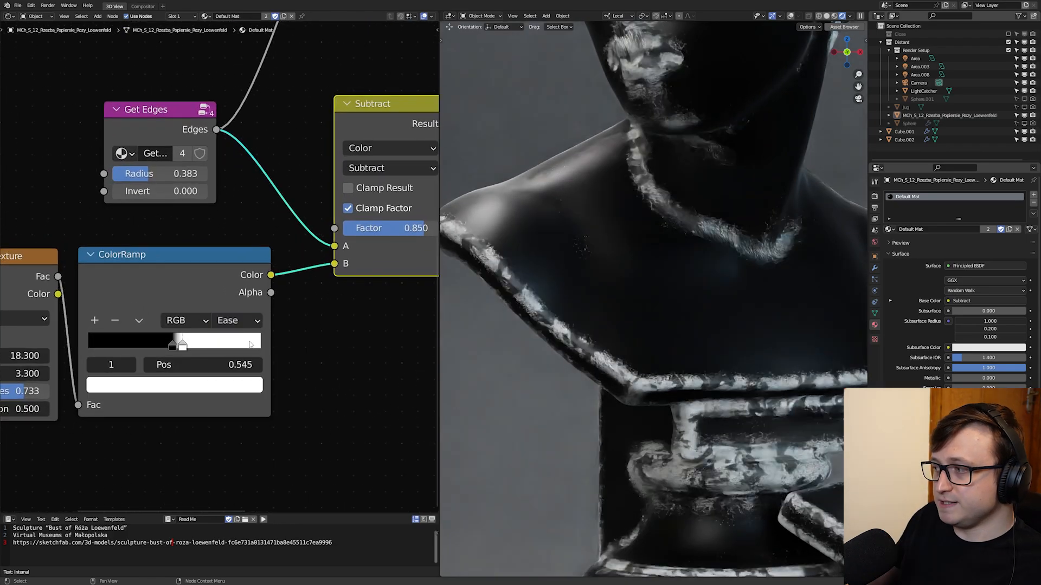
{"action": "mouse_move", "coordinate": [183, 346]}
{"action": "left_mouse_down"}
{"action": "mouse_move", "coordinate": [203, 348]}
{"action": "mouse_move", "coordinate": [148, 346]}
{"action": "mouse_move", "coordinate": [162, 345]}
{"action": "left_mouse_up"}
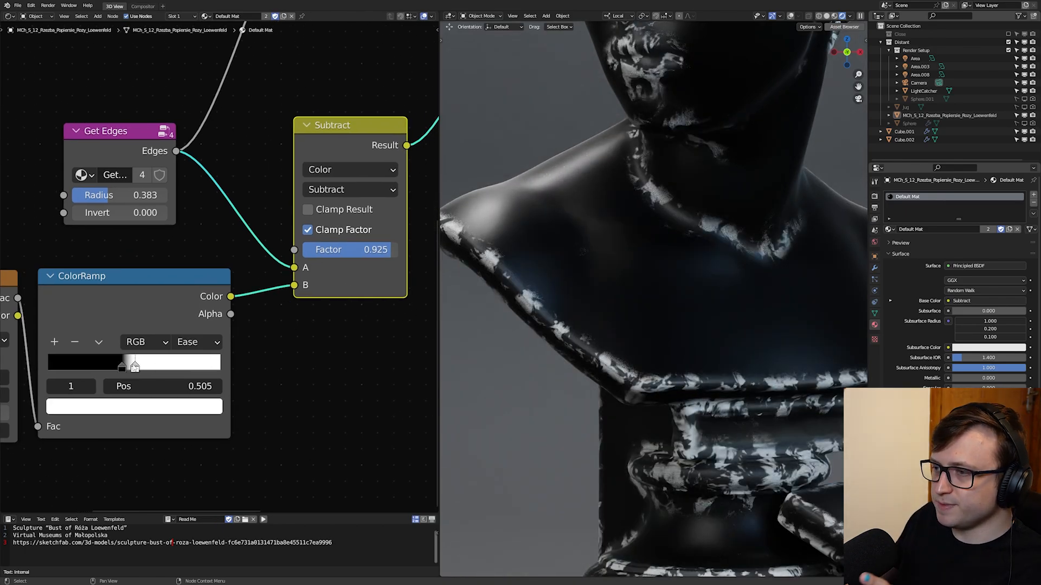
Step: Set the Subtract node's Factor to 1.000 and fine-tune the noise ColorRamp's white stop to 0.509
{"action": "scroll", "coordinate": [358, 250], "scroll_direction": "up", "scroll_amount": 1}
{"action": "scroll", "coordinate": [586, 388], "scroll_direction": "up", "scroll_amount": 6}
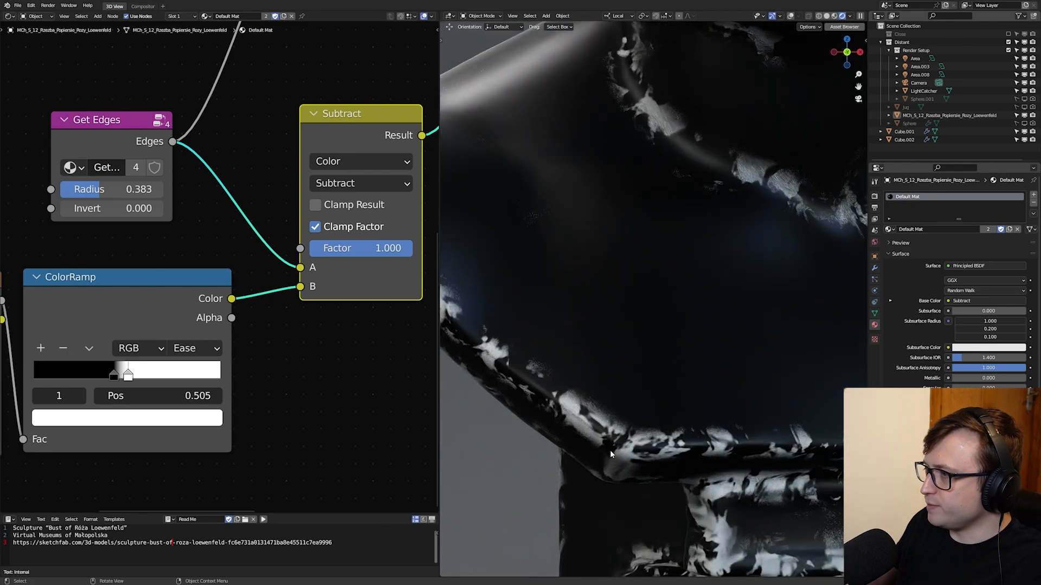
{"action": "mouse_move", "coordinate": [136, 375]}
{"action": "left_mouse_down"}
{"action": "mouse_move", "coordinate": [150, 376]}
{"action": "mouse_move", "coordinate": [135, 379]}
{"action": "left_mouse_up"}
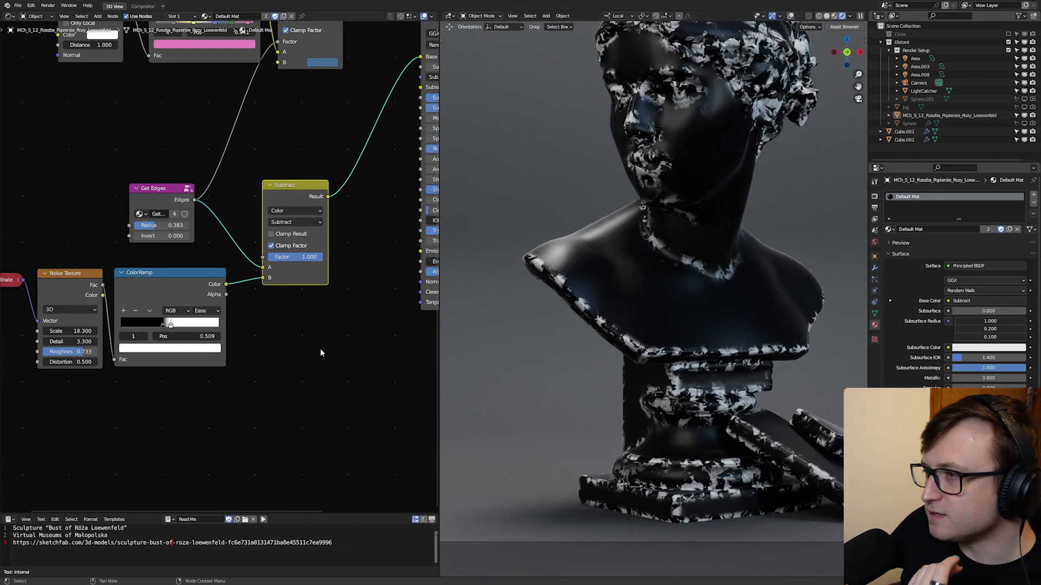
Step: Connect the Subtract Result to the colour Mix node's Factor and the Mix Result to the Principled BSDF's Base Color
{"action": "middle_click_drag", "start_coordinate": [270, 269], "coordinate": [232, 366]}
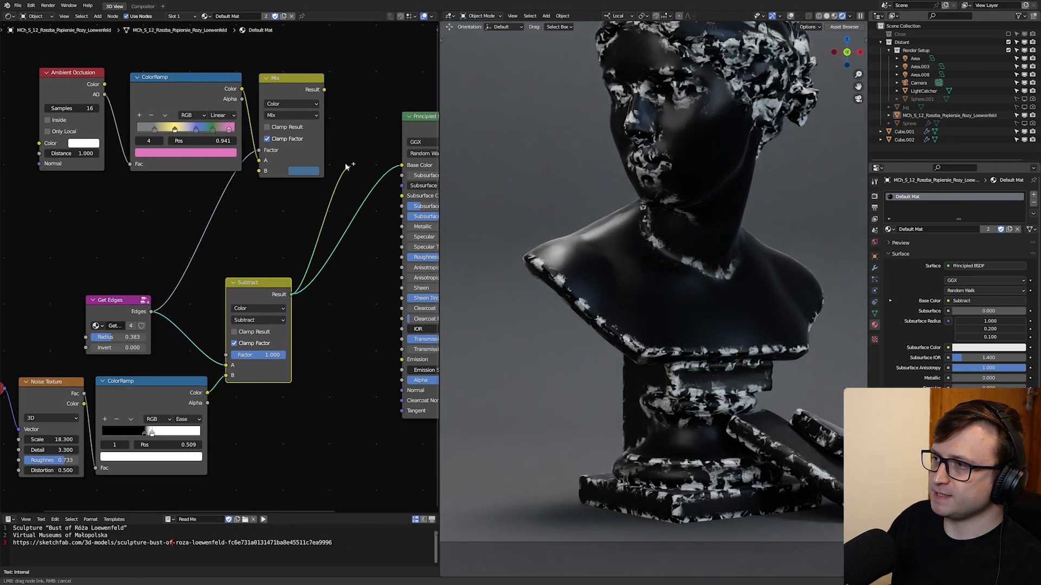
{"action": "left_click_drag", "start_coordinate": [291, 294], "coordinate": [260, 152]}
{"action": "left_click_drag", "start_coordinate": [303, 80], "coordinate": [324, 113]}
{"action": "left_click_drag", "start_coordinate": [345, 122], "coordinate": [403, 166]}
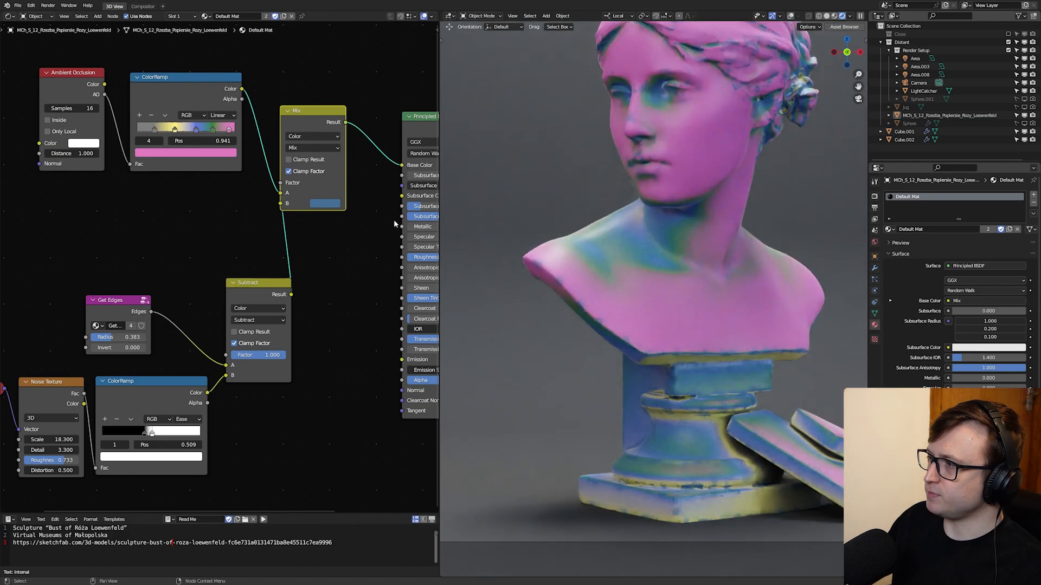
Step: Raise the Get Edges Radius to about 0.817 and check the edge wear on the bust
{"action": "scroll", "coordinate": [524, 302], "scroll_direction": "up", "scroll_amount": 10}
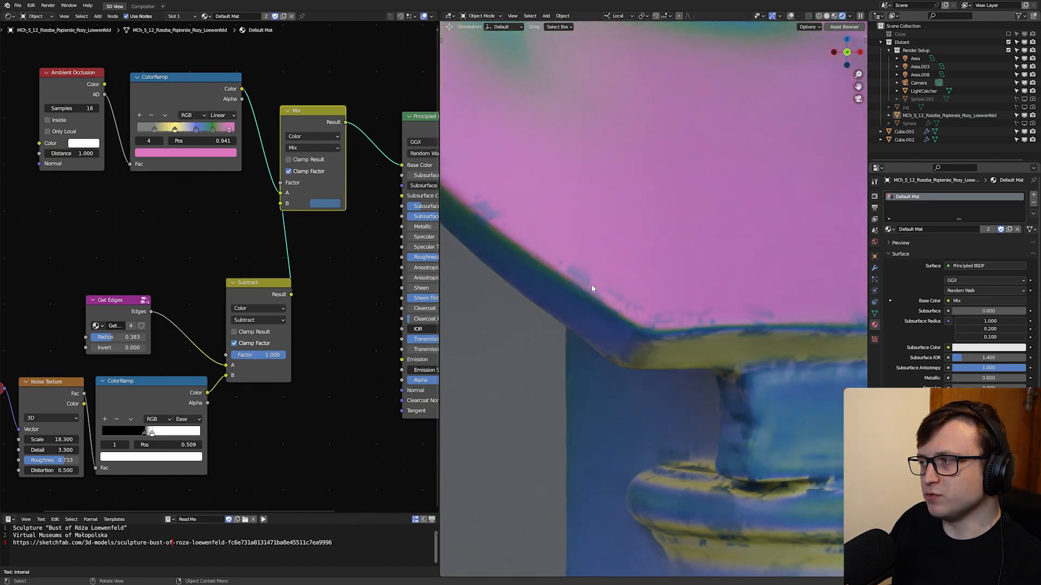
{"action": "middle_click_drag", "start_coordinate": [372, 351], "coordinate": [395, 327]}
{"action": "scroll", "coordinate": [390, 326], "scroll_direction": "up", "scroll_amount": 1}
{"action": "left_click_drag", "start_coordinate": [283, 261], "coordinate": [276, 257]}
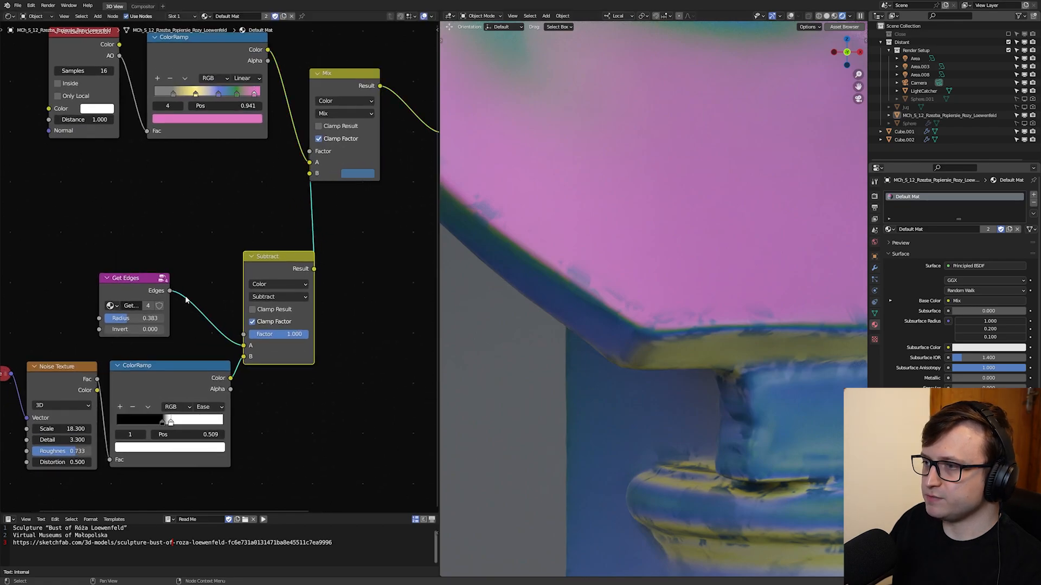
{"action": "scroll", "coordinate": [162, 324], "scroll_direction": "down", "scroll_amount": 3}
{"action": "scroll", "coordinate": [152, 322], "scroll_direction": "up", "scroll_amount": 1}
{"action": "left_click_drag", "start_coordinate": [140, 311], "coordinate": [162, 312]}
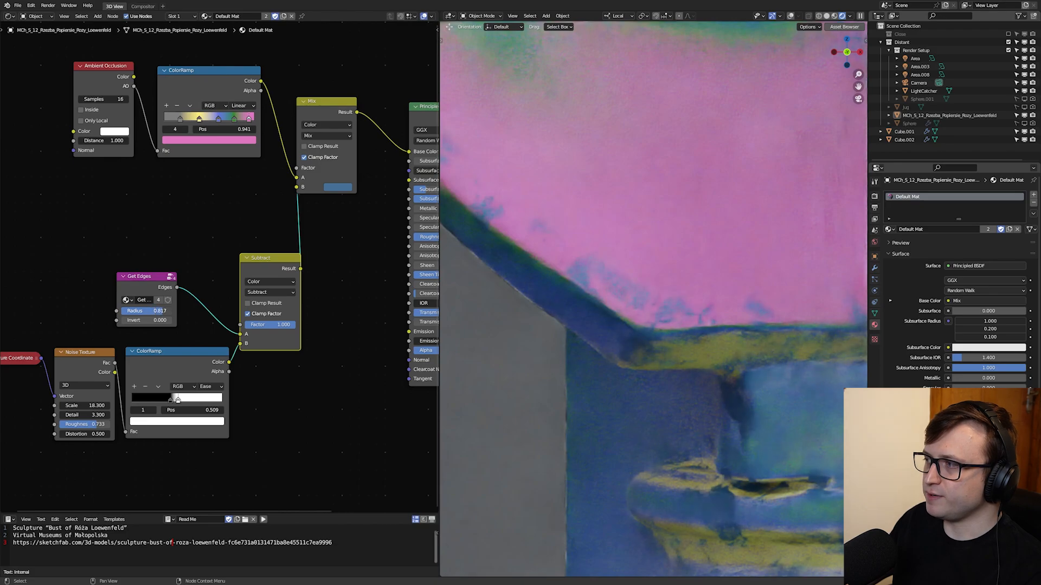
{"action": "scroll", "coordinate": [655, 337], "scroll_direction": "down", "scroll_amount": 10}
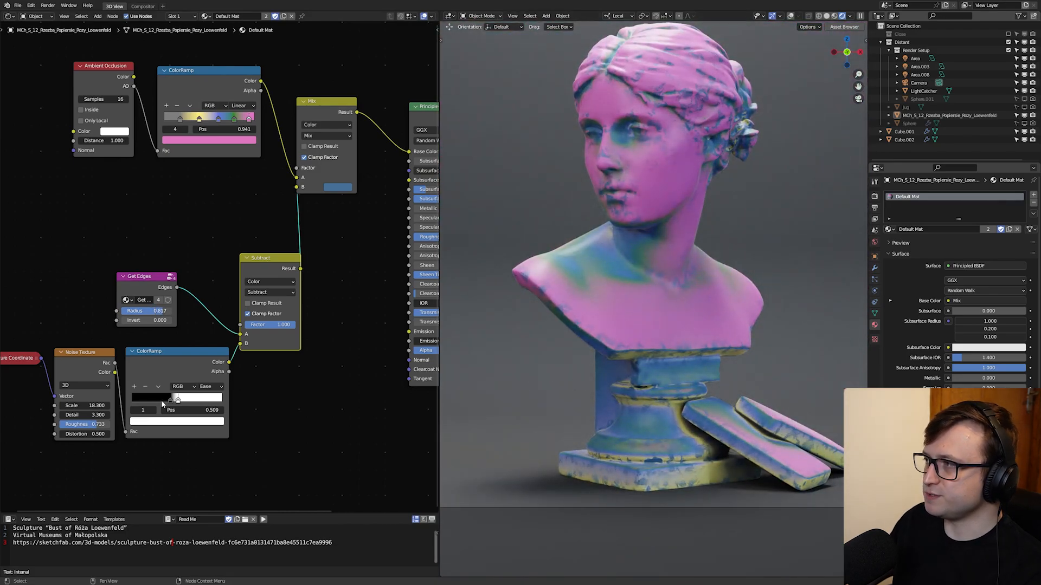
Step: Set the Get Edges Radius to about 0.542
{"action": "middle_click_drag", "start_coordinate": [162, 402], "coordinate": [245, 377]}
{"action": "scroll", "coordinate": [271, 415], "scroll_direction": "up", "scroll_amount": 1}
{"action": "left_click_drag", "start_coordinate": [310, 468], "coordinate": [297, 454]}
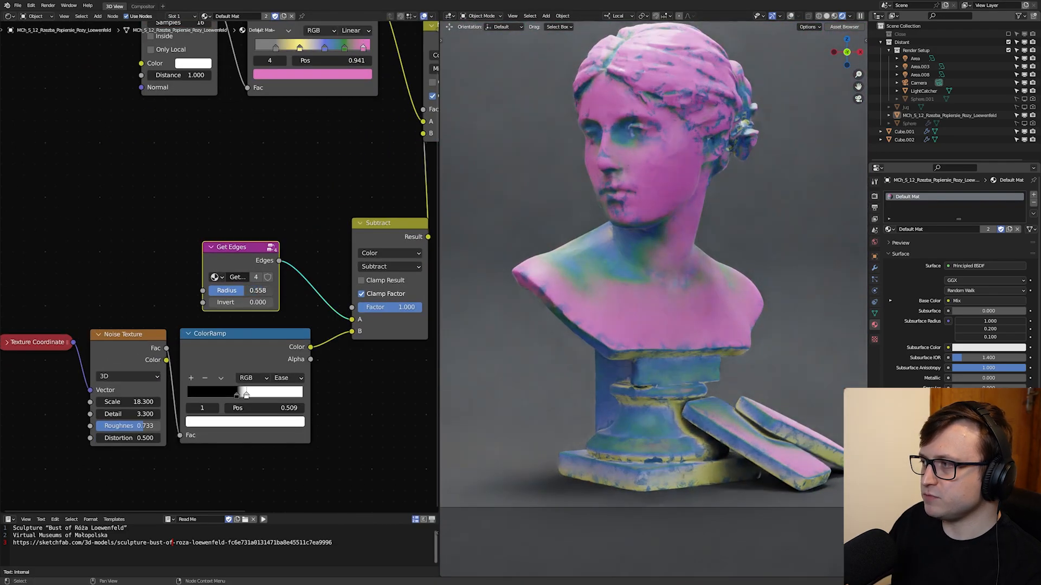
{"action": "left_click_drag", "start_coordinate": [241, 290], "coordinate": [243, 290]}
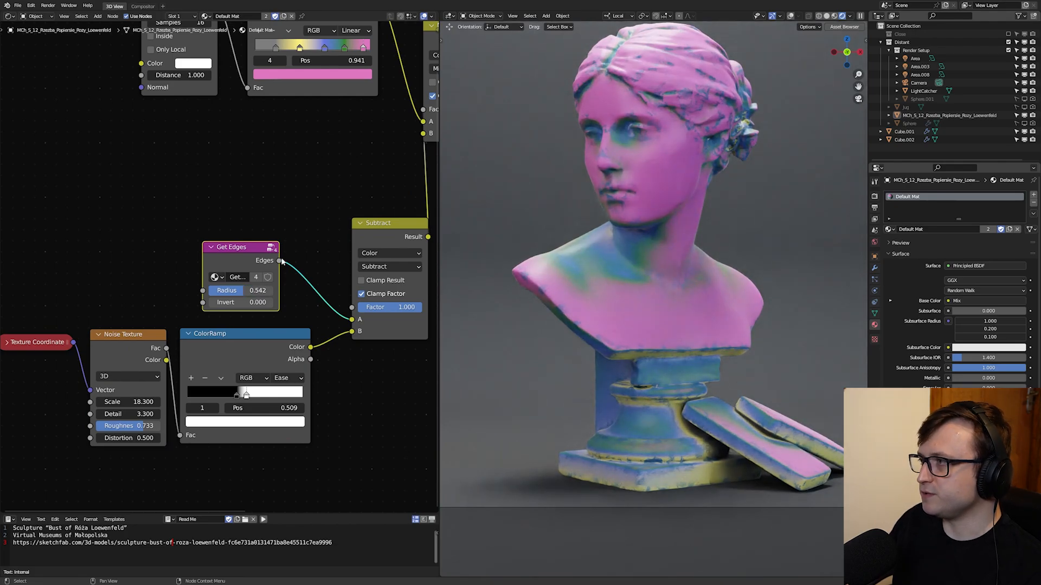
Step: Add a Frame node and put the Texture Coordinate, Noise Texture, noise ColorRamp, Get Edges and Subtract nodes inside it
{"action": "middle_click_drag", "start_coordinate": [281, 259], "coordinate": [199, 366]}
{"action": "scroll", "coordinate": [199, 366], "scroll_direction": "down", "scroll_amount": 1}
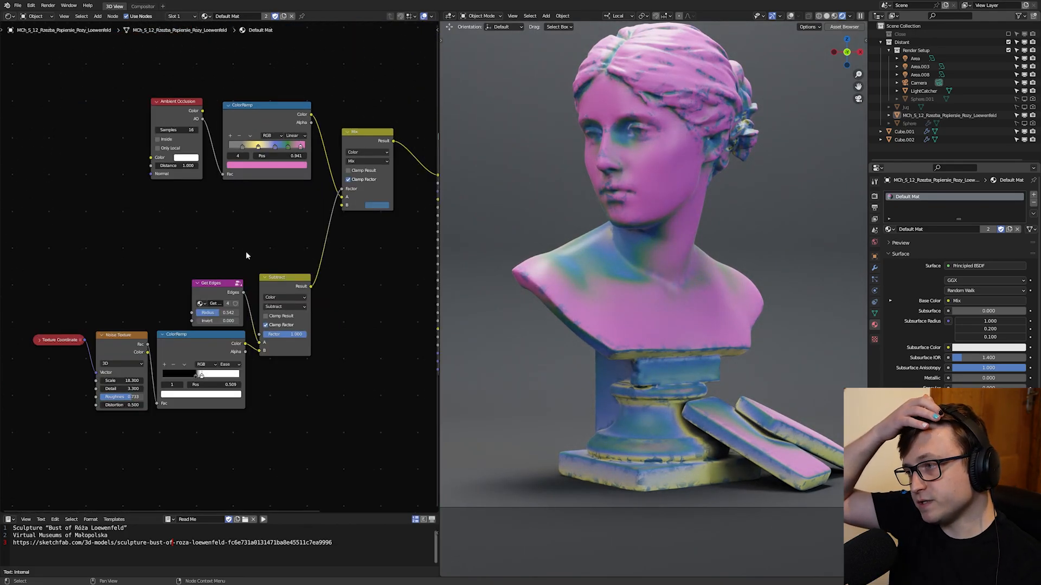
{"action": "key", "text": "shift+a"}
{"action": "left_click", "coordinate": [230, 232]}
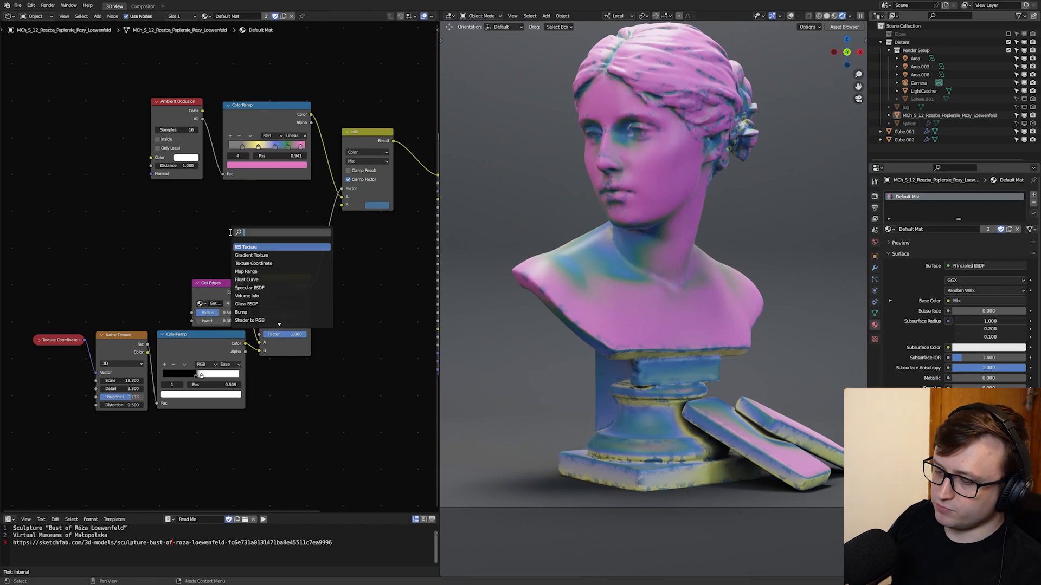
{"action": "type", "text": "fra"}
{"action": "key", "text": "Return"}
{"action": "left_click", "coordinate": [103, 250]}
{"action": "left_click_drag", "start_coordinate": [328, 416], "coordinate": [29, 294]}
{"action": "key", "text": "g"}
{"action": "left_click", "coordinate": [223, 256]}
{"action": "left_click", "coordinate": [223, 256]}
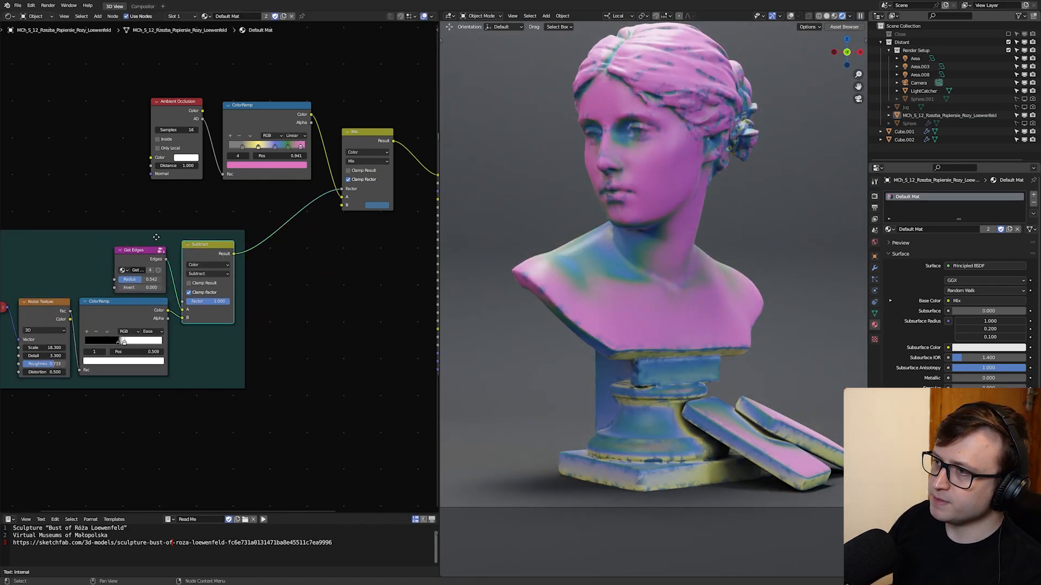
Step: Label the frame "Edge Mask" and position it below the Ambient Occlusion nodes
{"action": "left_click_drag", "start_coordinate": [156, 237], "coordinate": [274, 254]}
{"action": "key", "text": "n"}
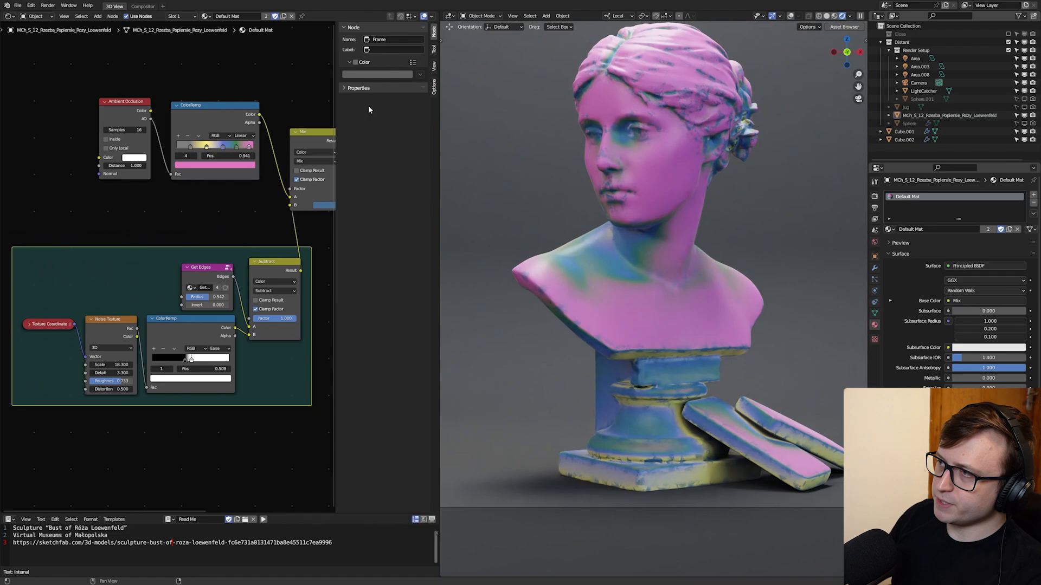
{"action": "left_click", "coordinate": [396, 48]}
{"action": "type", "text": "Edge M"}
{"action": "type", "text": "n"}
{"action": "scroll", "coordinate": [193, 246], "scroll_direction": "up", "scroll_amount": 2}
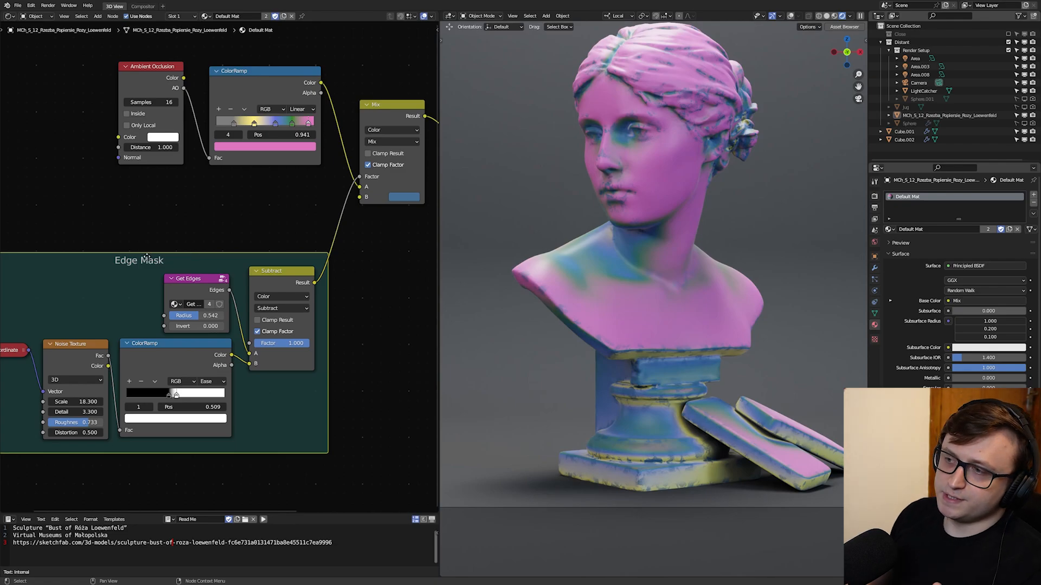
{"action": "left_click_drag", "start_coordinate": [151, 262], "coordinate": [181, 250]}
{"action": "middle_click_drag", "start_coordinate": [182, 250], "coordinate": [198, 239]}
Step: Try combining all the nodes inside the Edge Mask frame into a single node group
{"action": "left_click", "coordinate": [320, 254]}
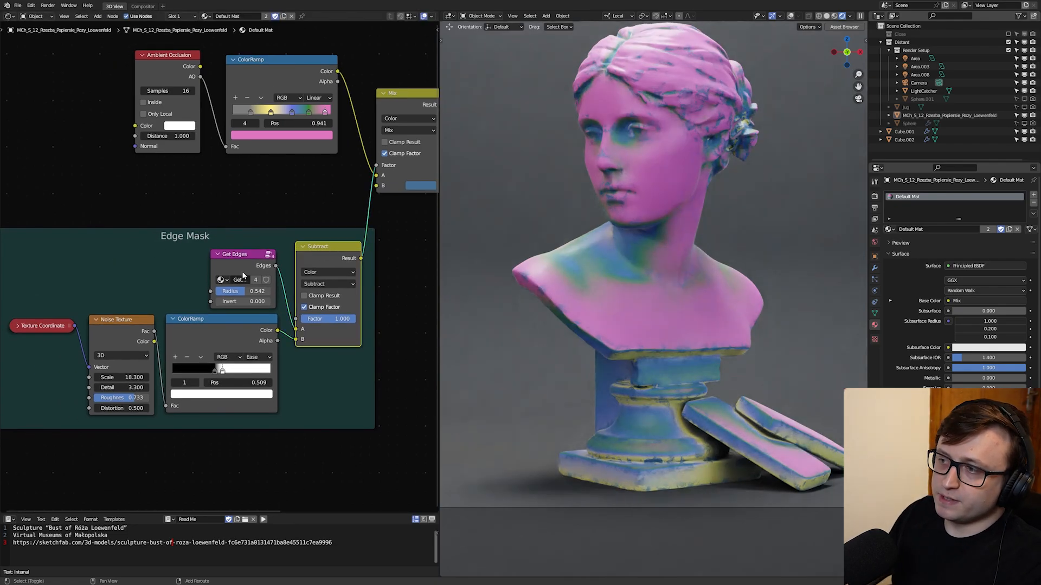
{"action": "left_click", "coordinate": [209, 338], "text": "shift"}
{"action": "left_click", "coordinate": [121, 332], "text": "shift"}
{"action": "left_click", "coordinate": [58, 327], "text": "shift"}
{"action": "key", "text": "ctrl+g"}
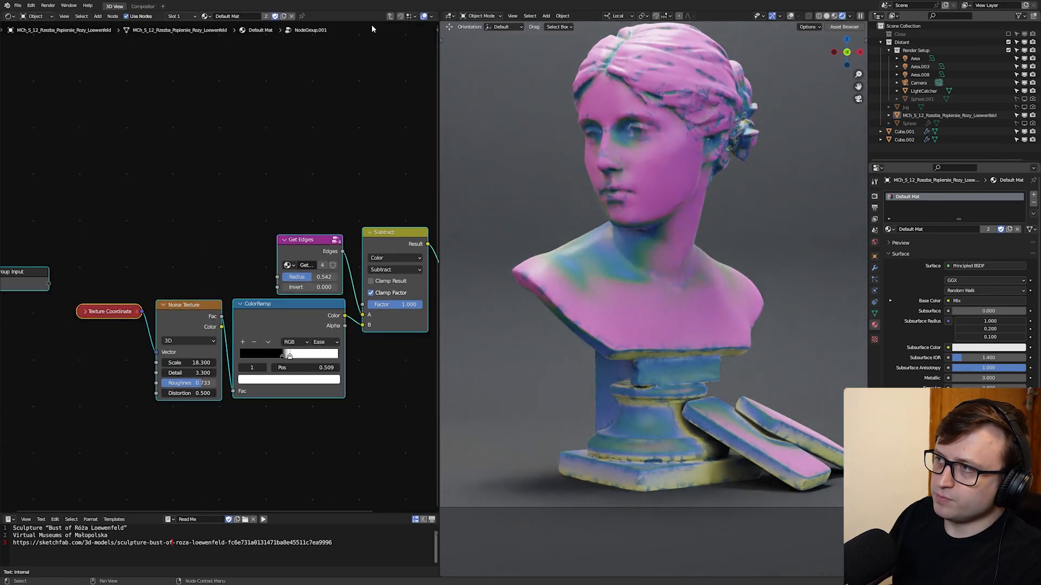
{"action": "left_click", "coordinate": [390, 16]}
{"action": "middle_click_drag", "start_coordinate": [258, 224], "coordinate": [230, 271]}
{"action": "scroll", "coordinate": [230, 271], "scroll_direction": "down", "scroll_amount": 2}
{"action": "mouse_move", "coordinate": [161, 329]}
{"action": "left_mouse_down"}
{"action": "mouse_move", "coordinate": [189, 320]}
{"action": "mouse_move", "coordinate": [174, 332]}
{"action": "left_mouse_up"}
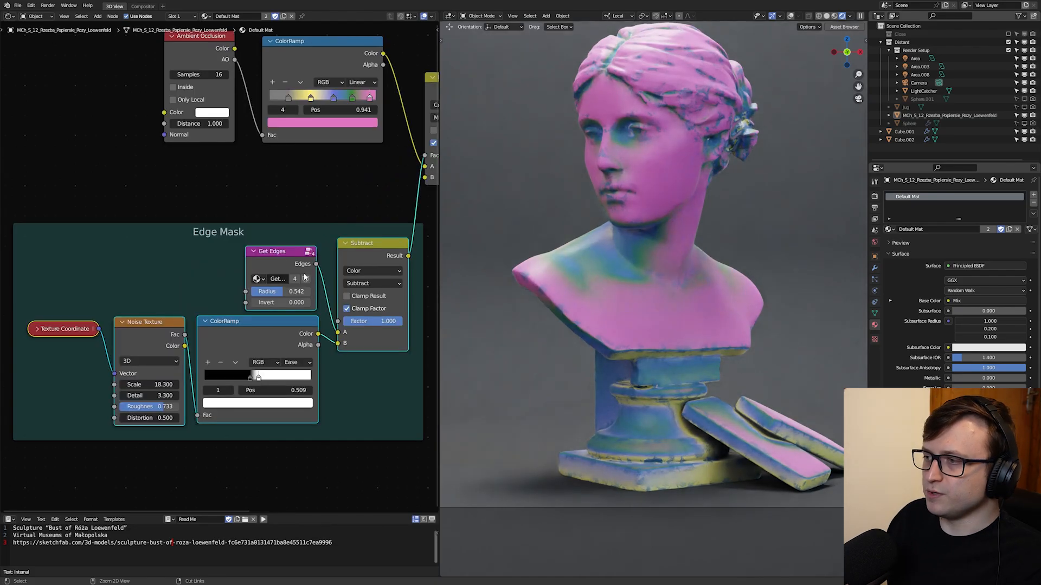
{"action": "middle_click_drag", "start_coordinate": [329, 222], "coordinate": [242, 286]}
{"action": "left_click", "coordinate": [306, 254]}
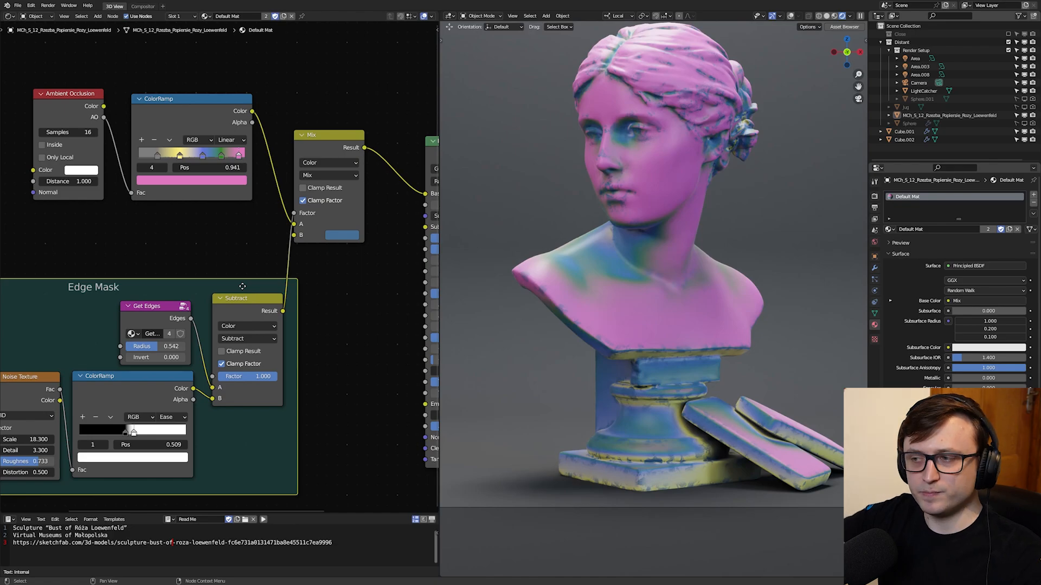
{"action": "middle_click_drag", "start_coordinate": [243, 286], "coordinate": [328, 244]}
{"action": "scroll", "coordinate": [307, 261], "scroll_direction": "down", "scroll_amount": 2}
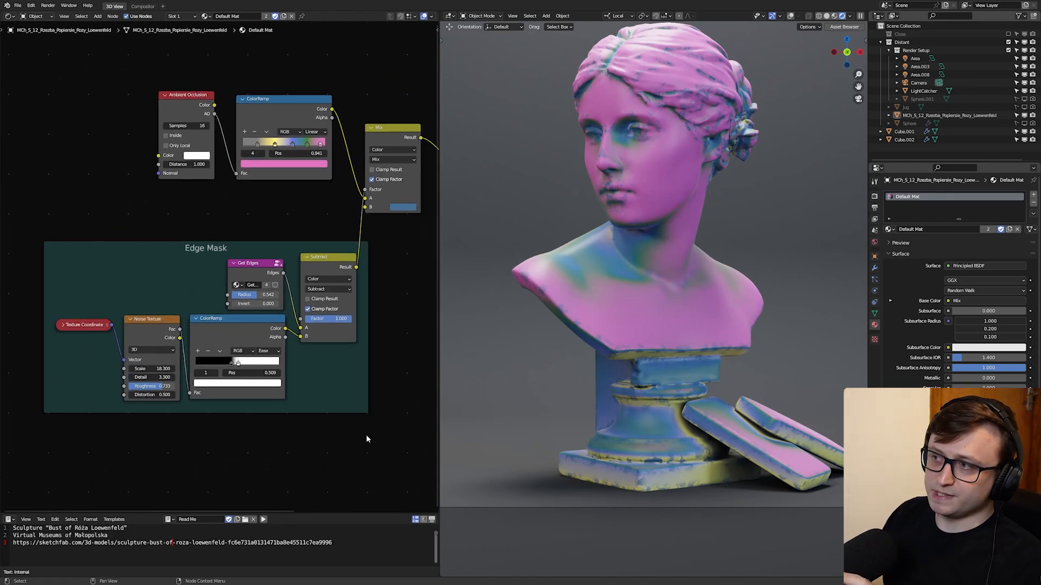
{"action": "left_click_drag", "start_coordinate": [365, 434], "coordinate": [30, 231]}
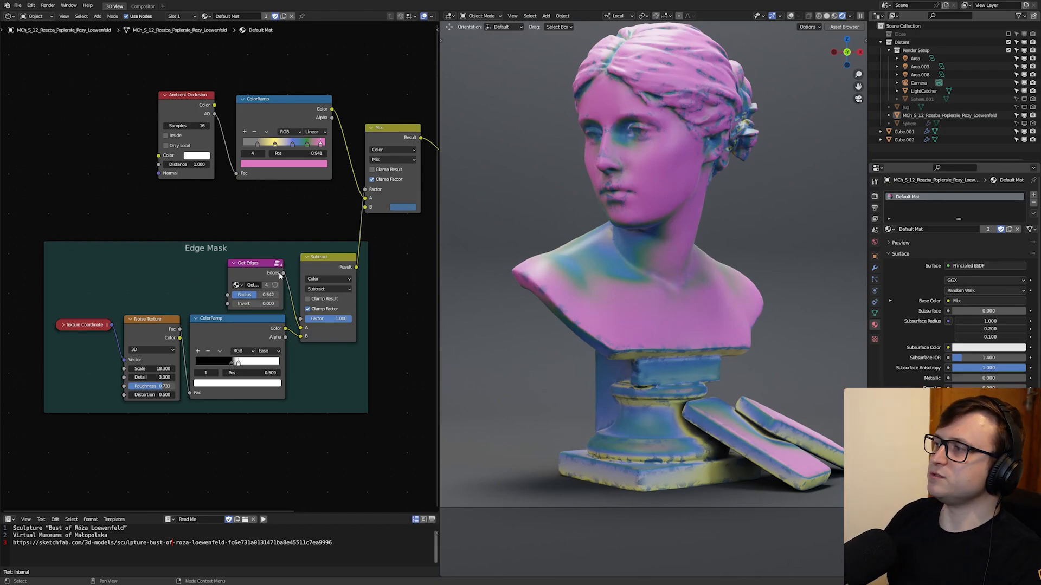
Step: Set the Get Edges Radius to 0.783 and save the file
{"action": "scroll", "coordinate": [283, 304], "scroll_direction": "up", "scroll_amount": 3}
{"action": "scroll", "coordinate": [586, 294], "scroll_direction": "up", "scroll_amount": 4}
{"action": "scroll", "coordinate": [586, 294], "scroll_direction": "up", "scroll_amount": 5}
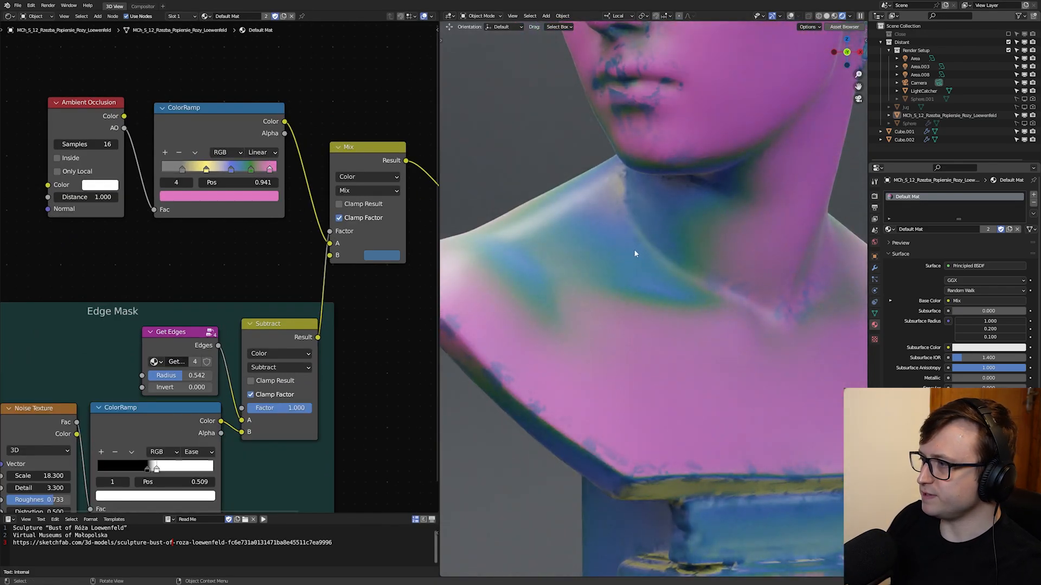
{"action": "middle_click_drag", "start_coordinate": [190, 374], "coordinate": [196, 328]}
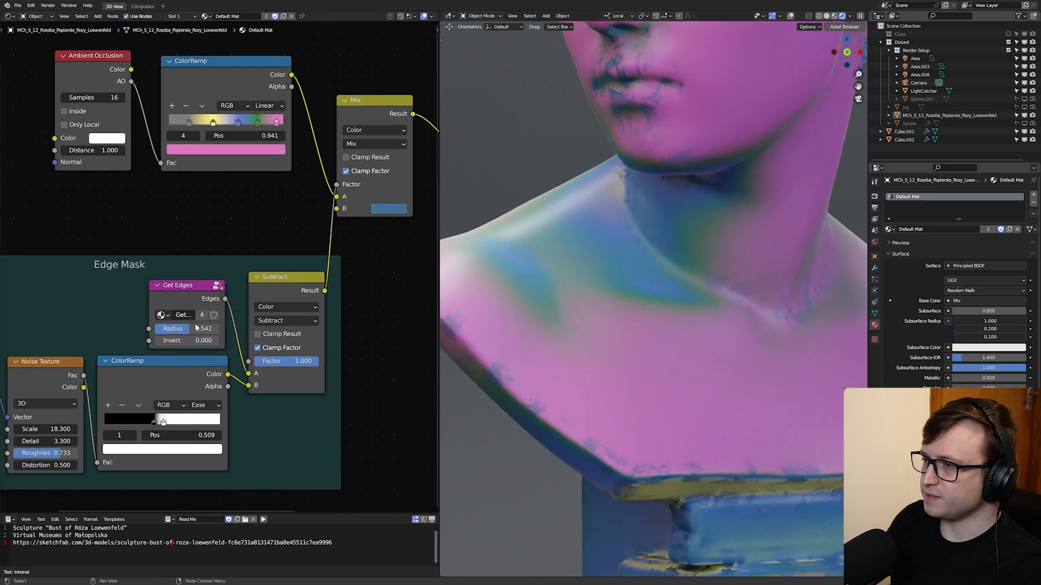
{"action": "left_click_drag", "start_coordinate": [196, 329], "coordinate": [208, 329]}
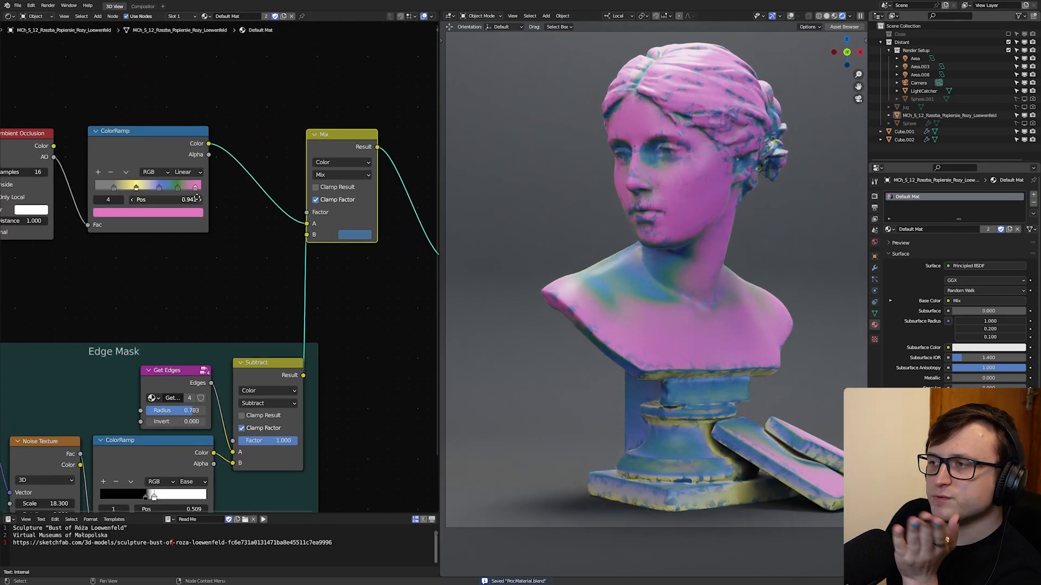
Step: Move the pink stop of the Ambient Occlusion ColorRamp to position 0.928
{"action": "scroll", "coordinate": [194, 238], "scroll_direction": "up", "scroll_amount": 2}
{"action": "scroll", "coordinate": [200, 183], "scroll_direction": "up", "scroll_amount": 1}
{"action": "left_click_drag", "start_coordinate": [205, 174], "coordinate": [203, 173]}
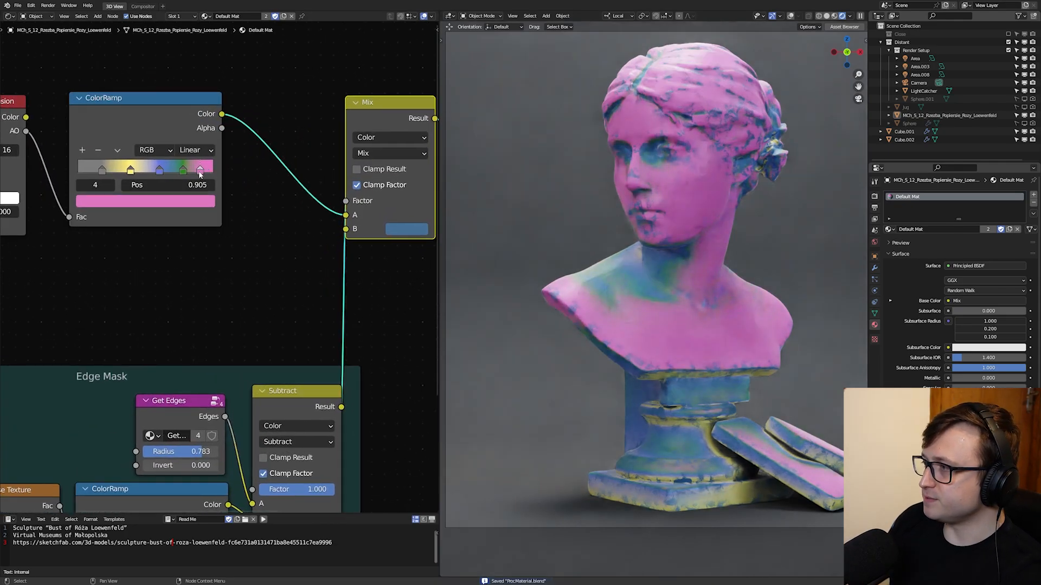
Step: Add an RGB node between the Ambient Occlusion ColorRamp and the Edge Mask frame
{"action": "key", "text": "shift+a"}
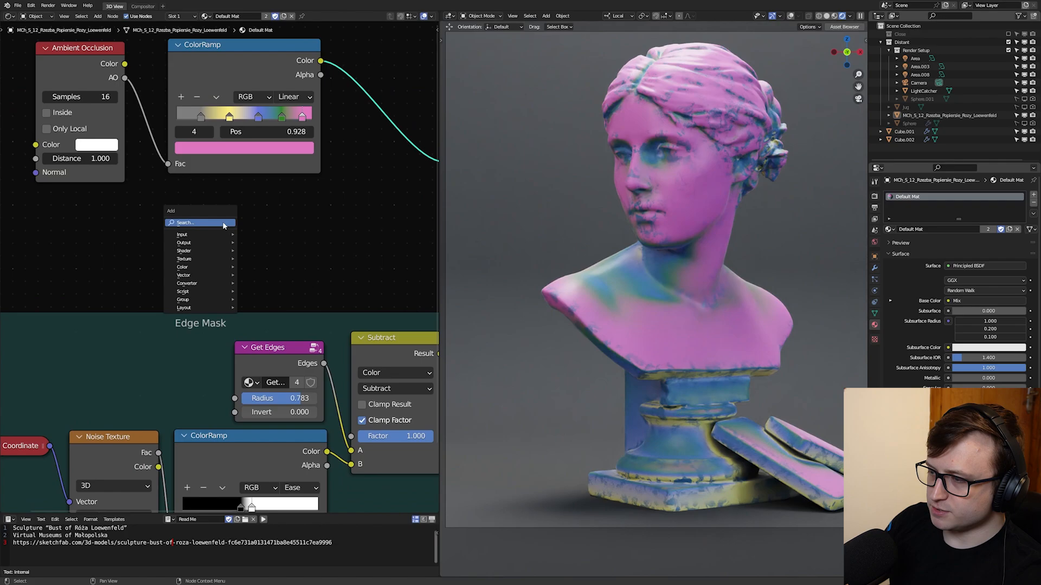
{"action": "left_click", "coordinate": [223, 225]}
{"action": "type", "text": "rgb"}
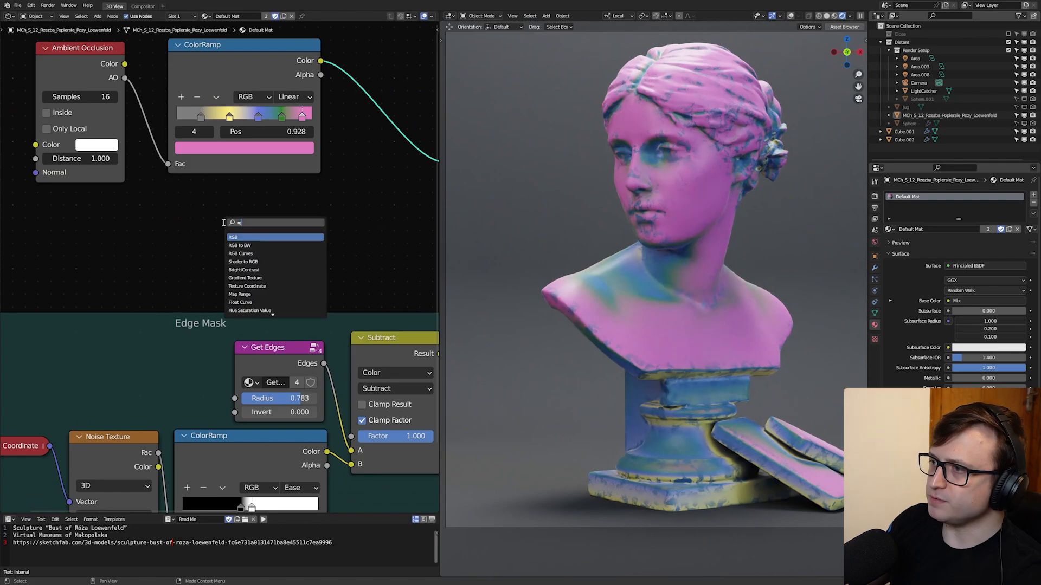
{"action": "key", "text": "Return"}
{"action": "left_click", "coordinate": [243, 196]}
Step: Sample the pink stop of the Ambient Occlusion ColorRamp as the RGB node's colour
{"action": "middle_click_drag", "start_coordinate": [241, 289], "coordinate": [174, 348]}
{"action": "scroll", "coordinate": [174, 348], "scroll_direction": "up", "scroll_amount": 1}
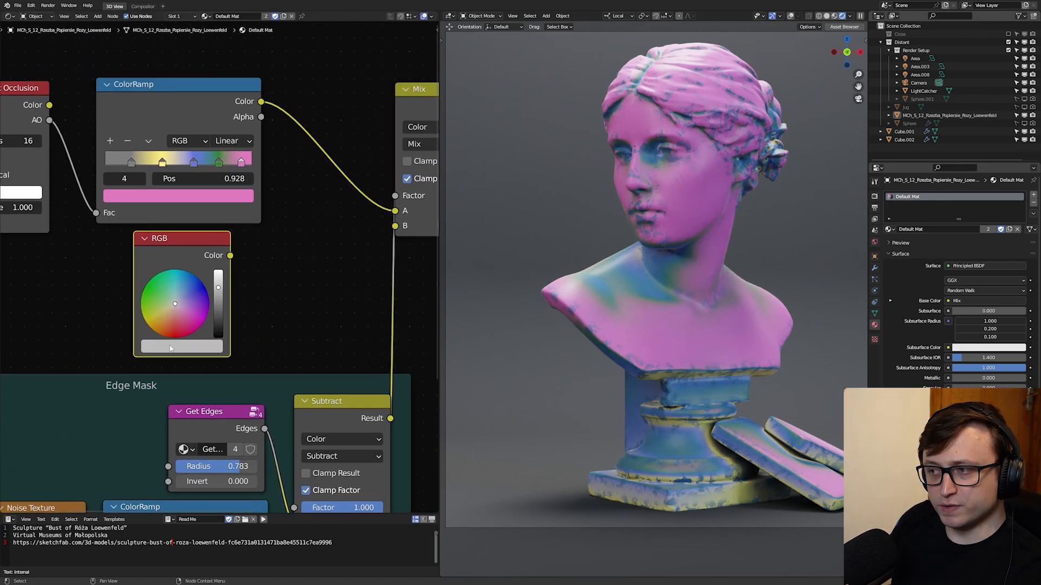
{"action": "key", "text": "e"}
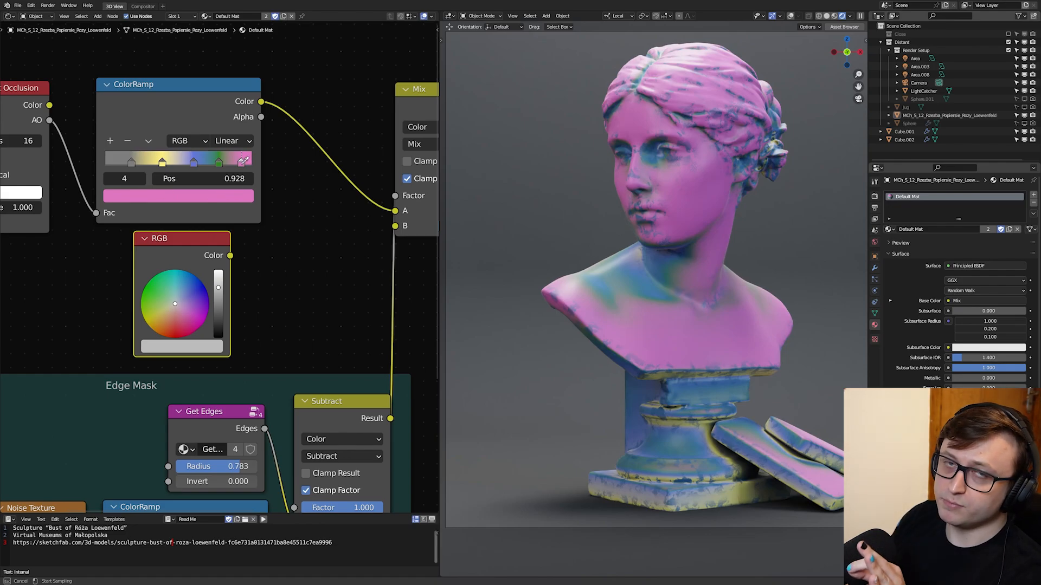
{"action": "left_click", "coordinate": [243, 161]}
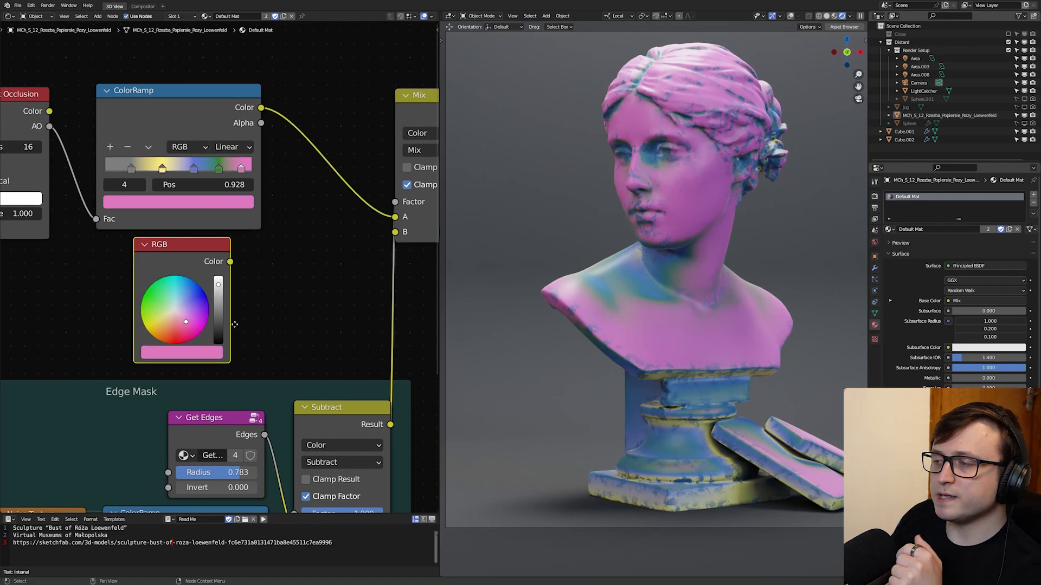
Step: Try the RGB node's pink as the Mix node's B input, inspect the pedestal edges and unlink it
{"action": "scroll", "coordinate": [242, 312], "scroll_direction": "down", "scroll_amount": 2}
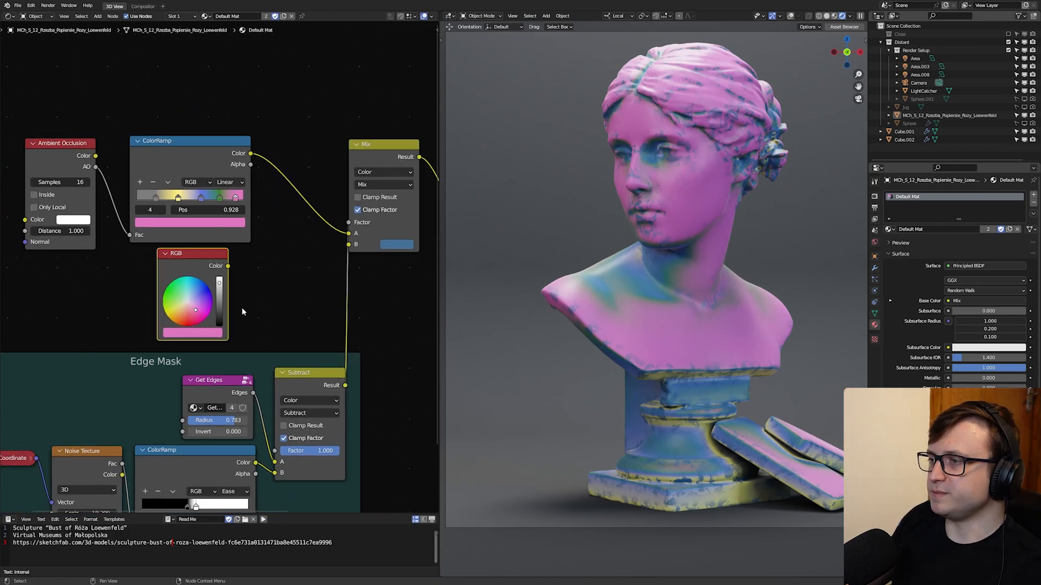
{"action": "left_click_drag", "start_coordinate": [228, 266], "coordinate": [194, 346]}
{"action": "left_click_drag", "start_coordinate": [337, 263], "coordinate": [350, 244]}
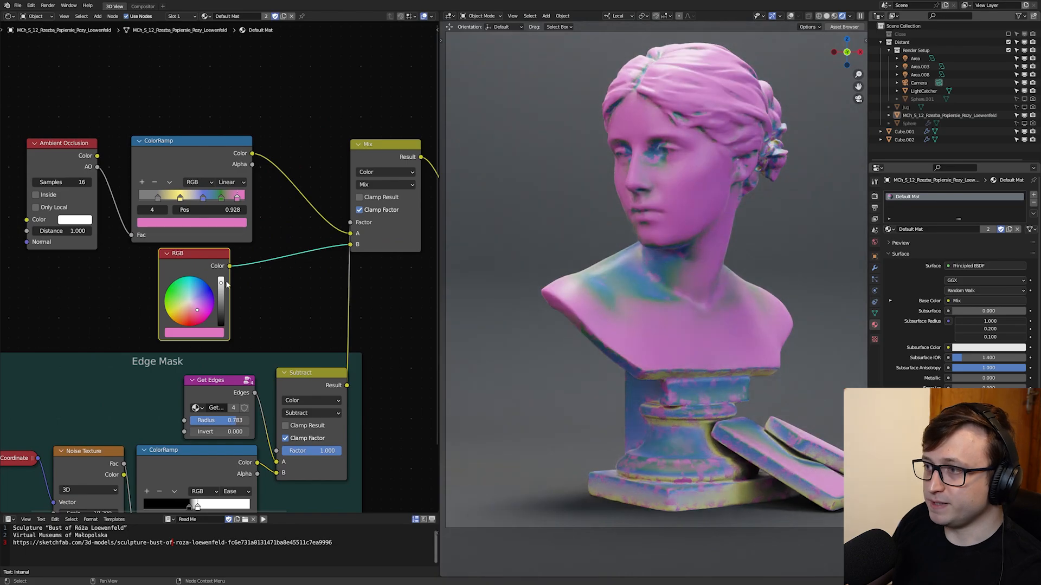
{"action": "scroll", "coordinate": [643, 390], "scroll_direction": "up", "scroll_amount": 5}
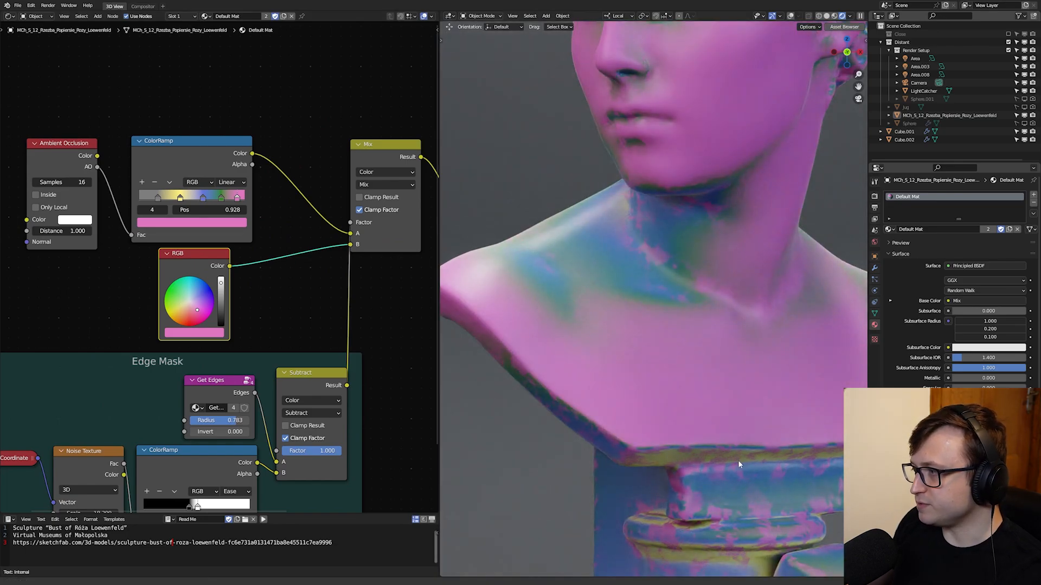
{"action": "middle_click_drag", "start_coordinate": [738, 462], "coordinate": [679, 404], "text": "shift"}
{"action": "scroll", "coordinate": [672, 415], "scroll_direction": "down", "scroll_amount": 5}
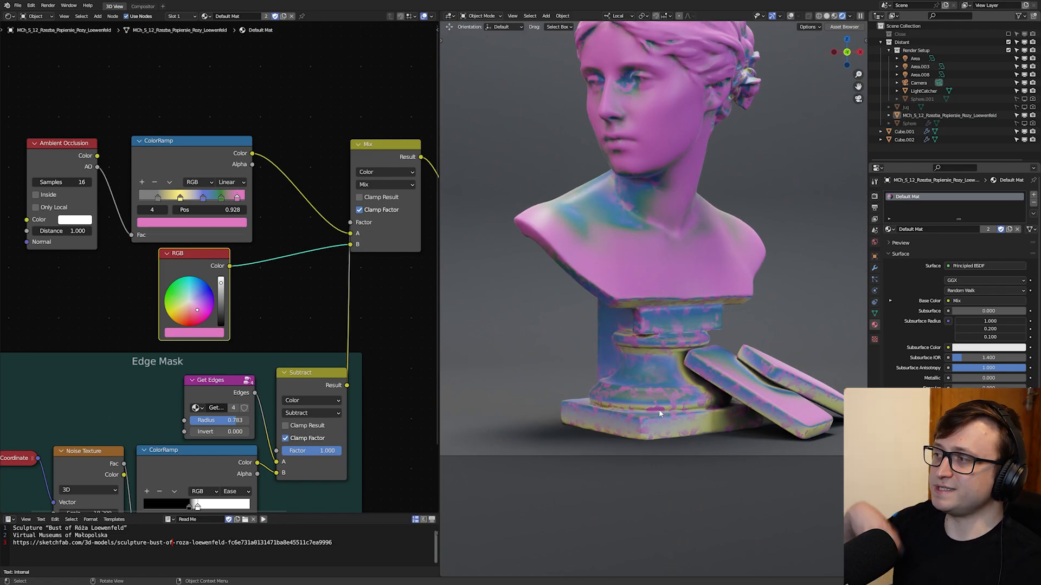
{"action": "middle_click_drag", "start_coordinate": [659, 409], "coordinate": [633, 362]}
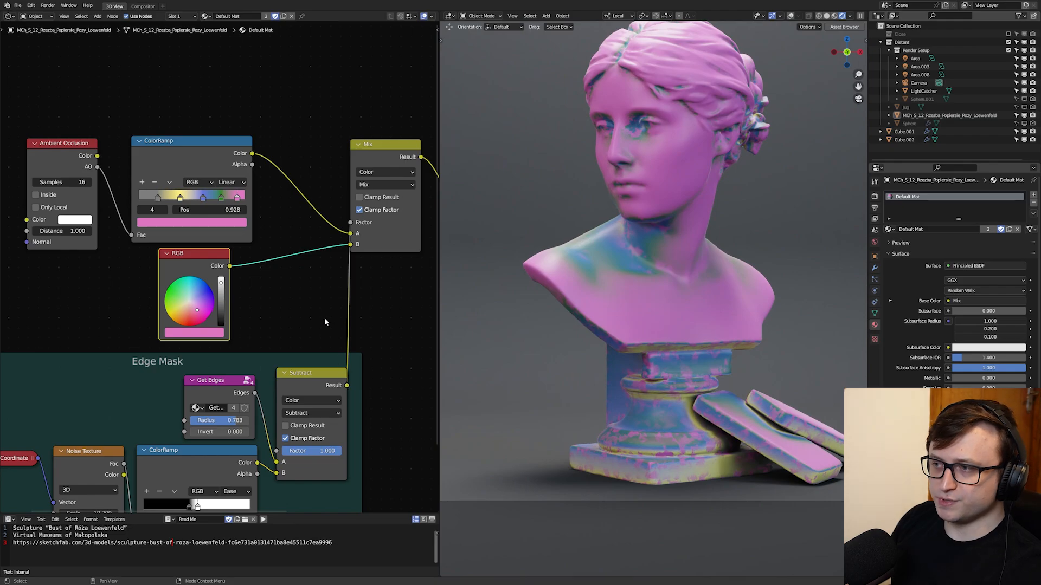
{"action": "left_click_drag", "start_coordinate": [350, 244], "coordinate": [315, 245]}
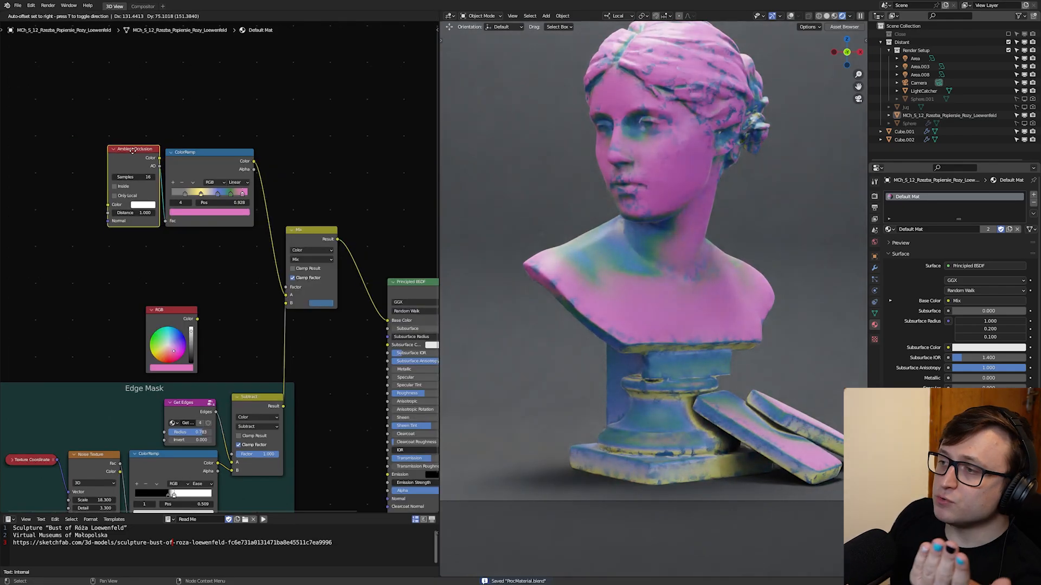
Step: Reposition the Ambient Occlusion, its ColorRamp and the Mix node to make room above the Edge Mask frame
{"action": "left_click_drag", "start_coordinate": [132, 151], "coordinate": [137, 153]}
{"action": "left_click_drag", "start_coordinate": [213, 155], "coordinate": [222, 153]}
{"action": "left_click_drag", "start_coordinate": [136, 152], "coordinate": [140, 145]}
{"action": "left_click_drag", "start_coordinate": [207, 152], "coordinate": [207, 148]}
{"action": "left_click_drag", "start_coordinate": [307, 230], "coordinate": [320, 219]}
{"action": "middle_click_drag", "start_coordinate": [295, 360], "coordinate": [302, 267]}
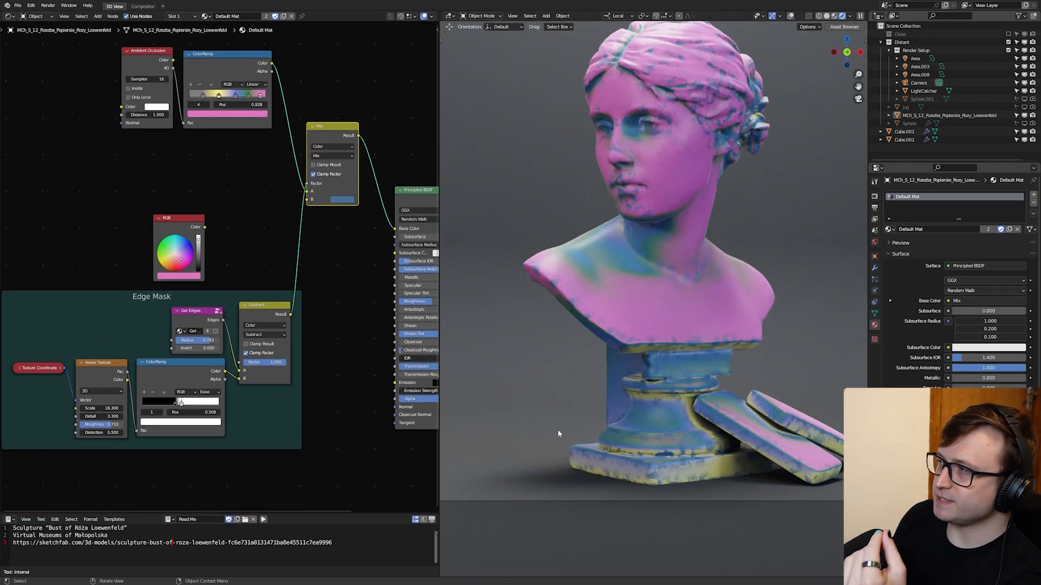
Step: Add the Imperfection Splotch node group from the Procedural Patterns asset catalog to the material, beside the RGB node
{"action": "left_click", "coordinate": [845, 28]}
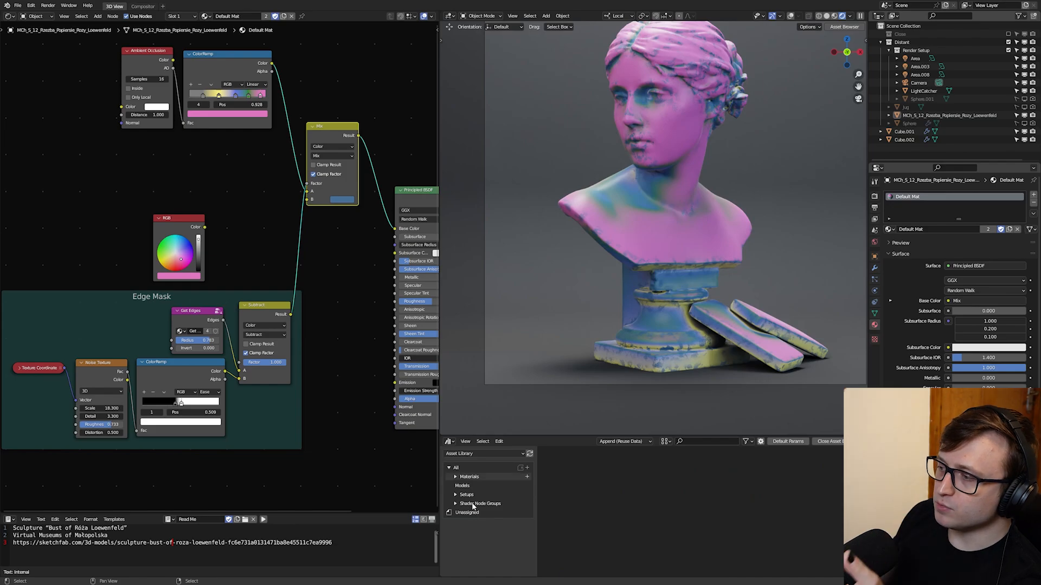
{"action": "left_click", "coordinate": [471, 504]}
{"action": "left_click", "coordinate": [483, 531]}
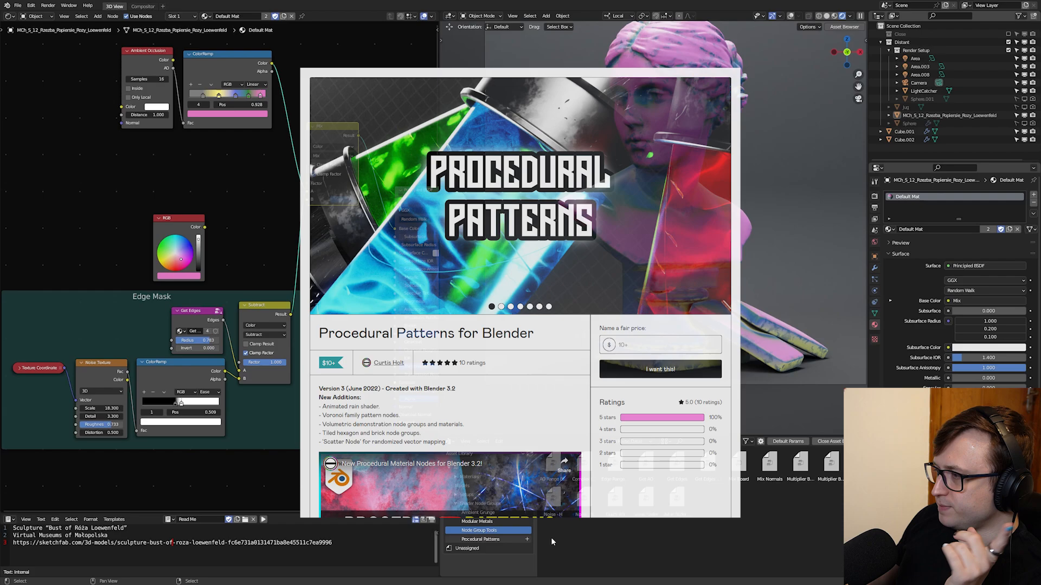
{"action": "left_click", "coordinate": [492, 539]}
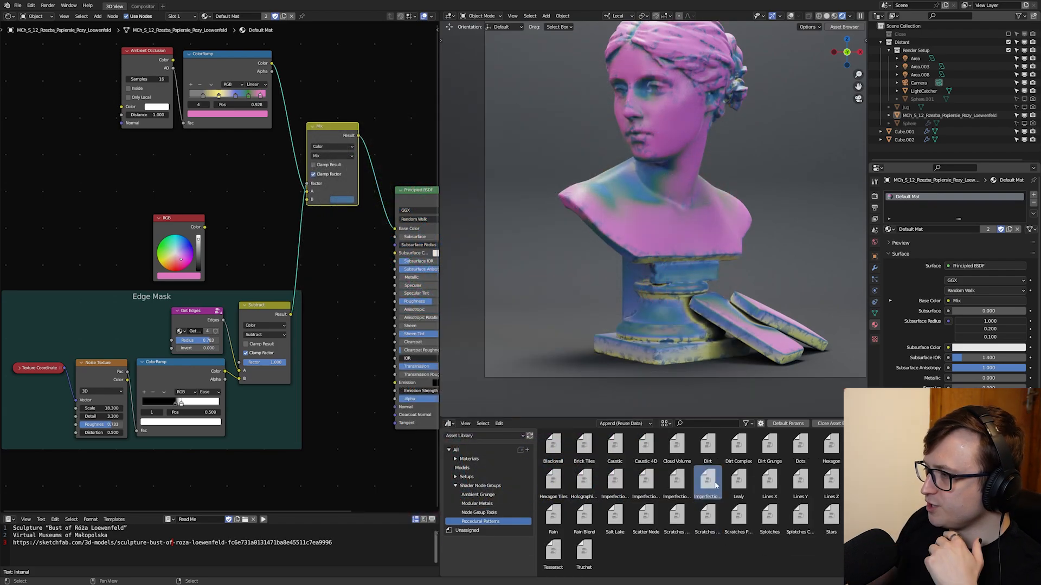
{"action": "left_click_drag", "start_coordinate": [716, 484], "coordinate": [78, 188]}
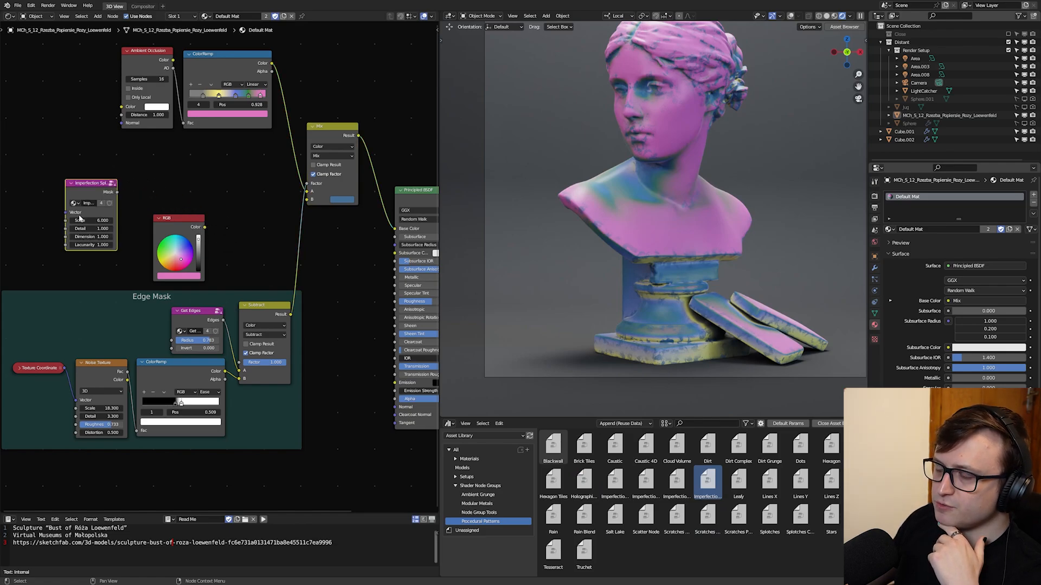
Step: Widen the Imperfection Splotch node so its full name is readable and shift it away from the RGB node
{"action": "middle_click_drag", "start_coordinate": [111, 281], "coordinate": [177, 338]}
{"action": "scroll", "coordinate": [177, 338], "scroll_direction": "up", "scroll_amount": 4}
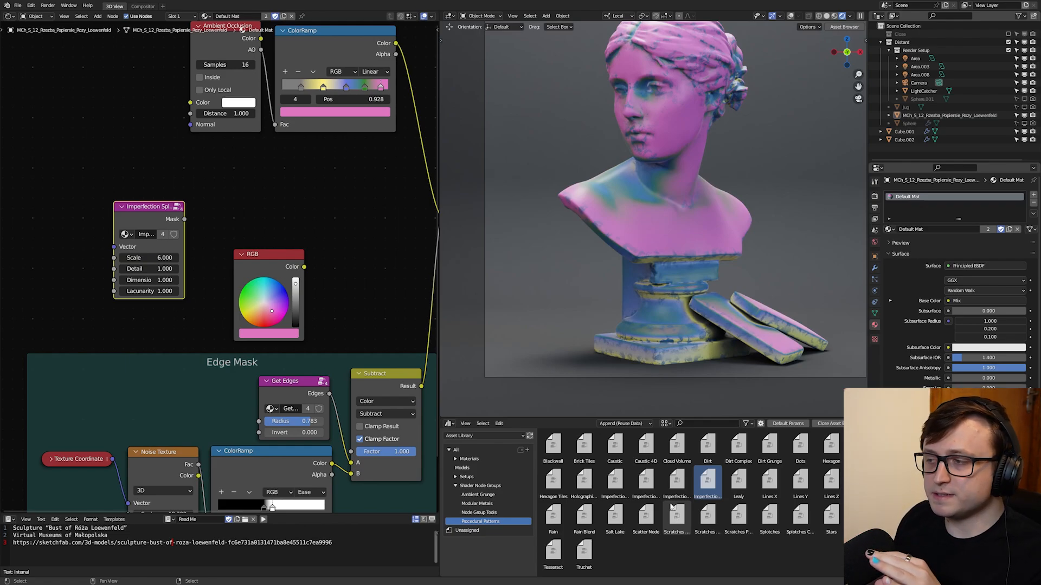
{"action": "middle_click_drag", "start_coordinate": [180, 278], "coordinate": [203, 295]}
{"action": "left_click_drag", "start_coordinate": [208, 297], "coordinate": [245, 298]}
{"action": "left_click_drag", "start_coordinate": [182, 239], "coordinate": [144, 236]}
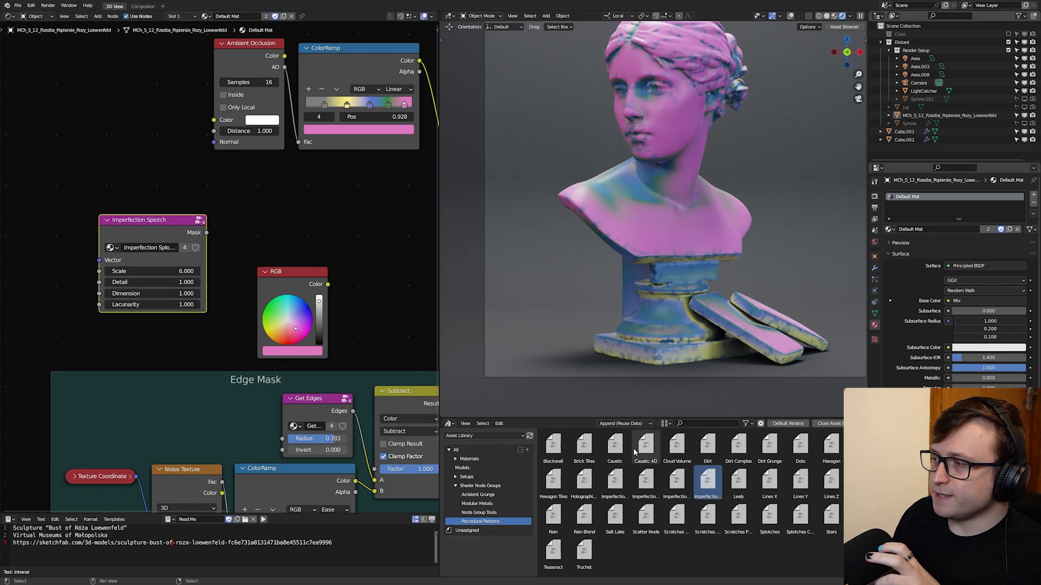
Step: Examine the Mark as Asset option and the node options available for the Imperfection Splotch group
{"action": "left_click", "coordinate": [149, 248]}
{"action": "right_click", "coordinate": [130, 247]}
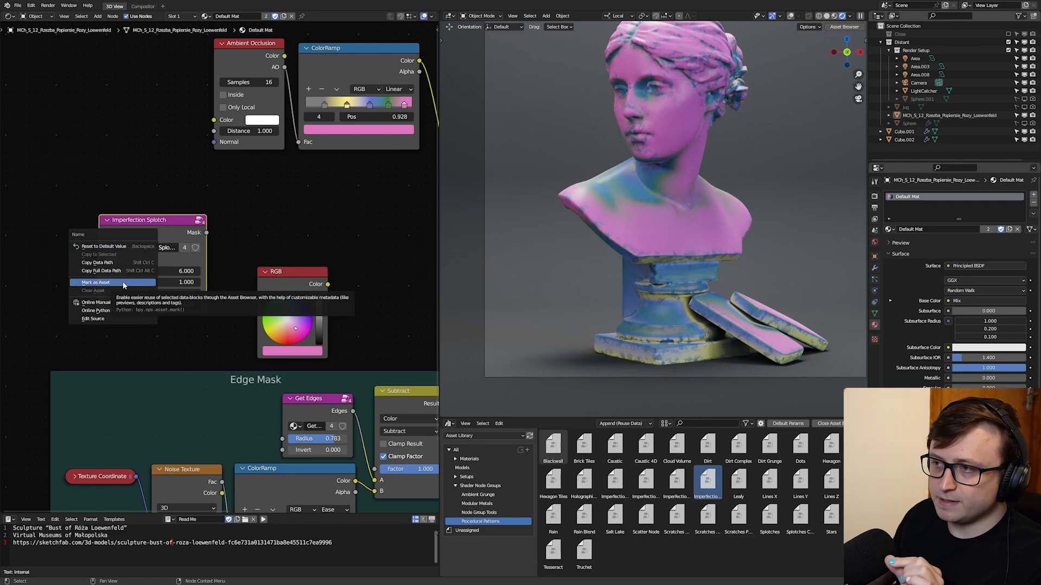
{"action": "left_click", "coordinate": [124, 283]}
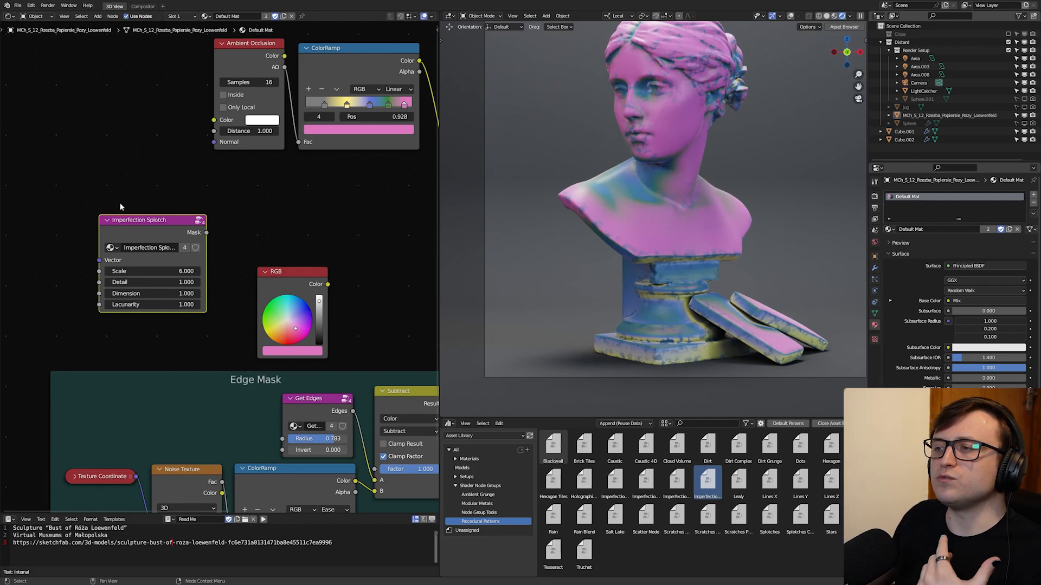
{"action": "right_click", "coordinate": [131, 219]}
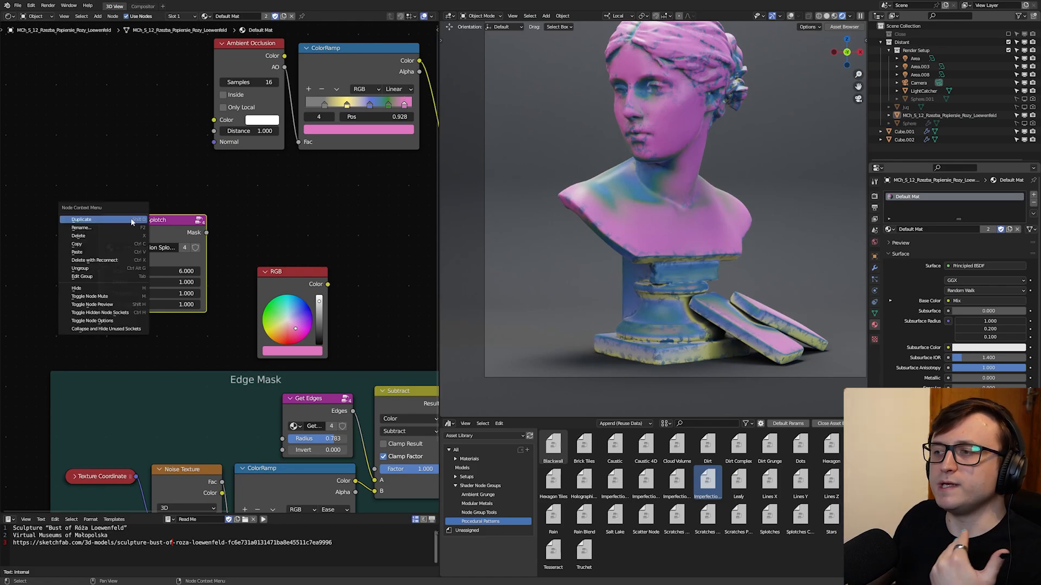
{"action": "left_click", "coordinate": [243, 250]}
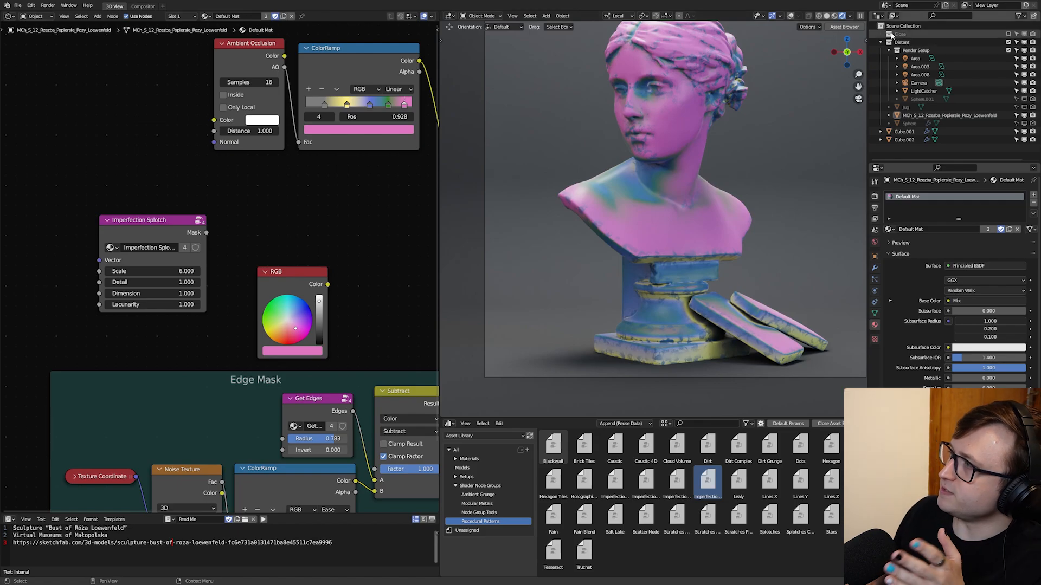
Step: Enlarge the outliner, show its Blender File data and examine the asset options of the Imperfection Splotch node group
{"action": "left_click_drag", "start_coordinate": [918, 164], "coordinate": [917, 380]}
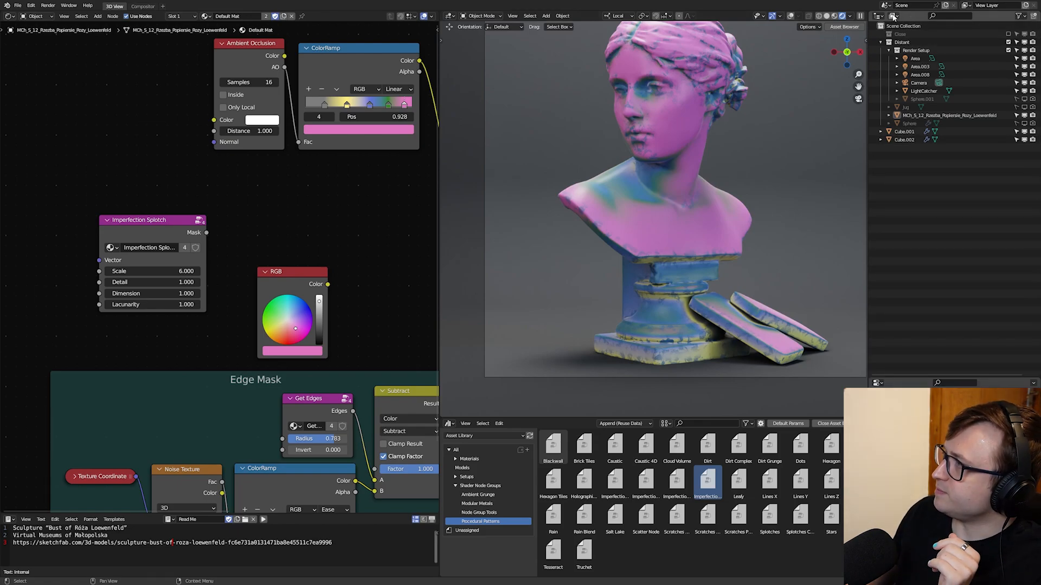
{"action": "left_click", "coordinate": [894, 16]}
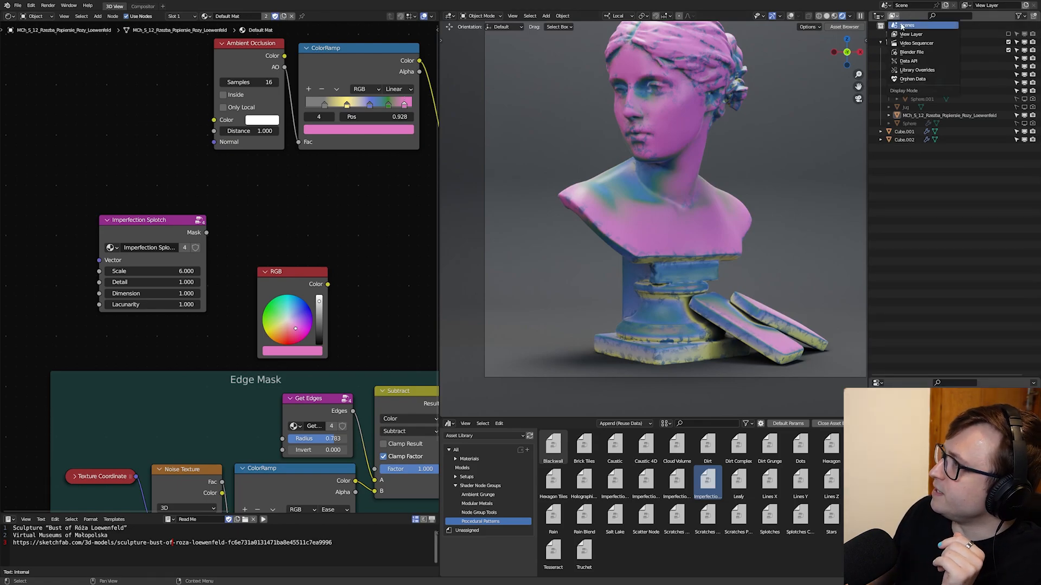
{"action": "left_click", "coordinate": [926, 56]}
{"action": "left_click", "coordinate": [881, 116]}
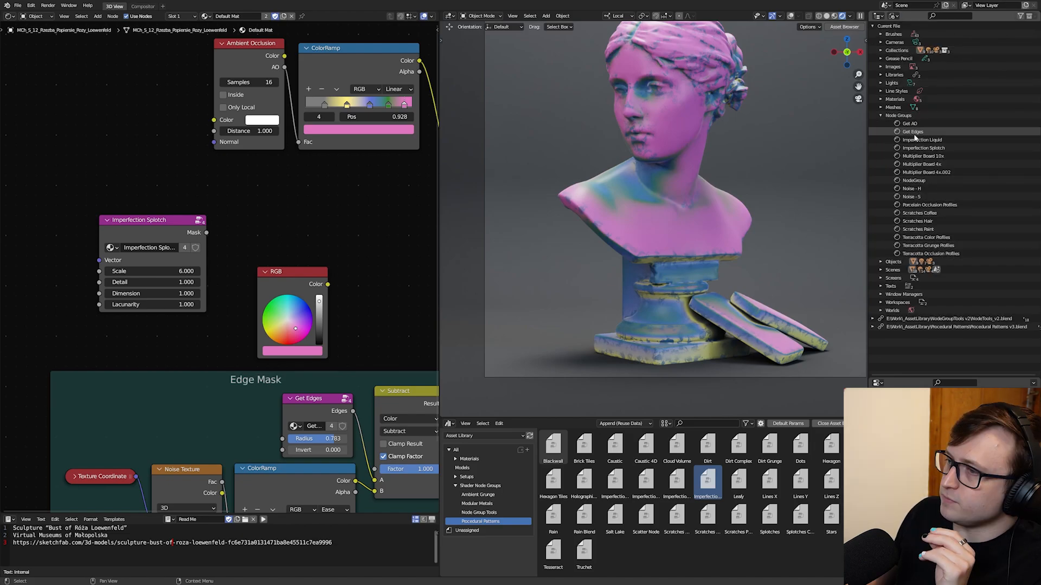
{"action": "left_click", "coordinate": [930, 149]}
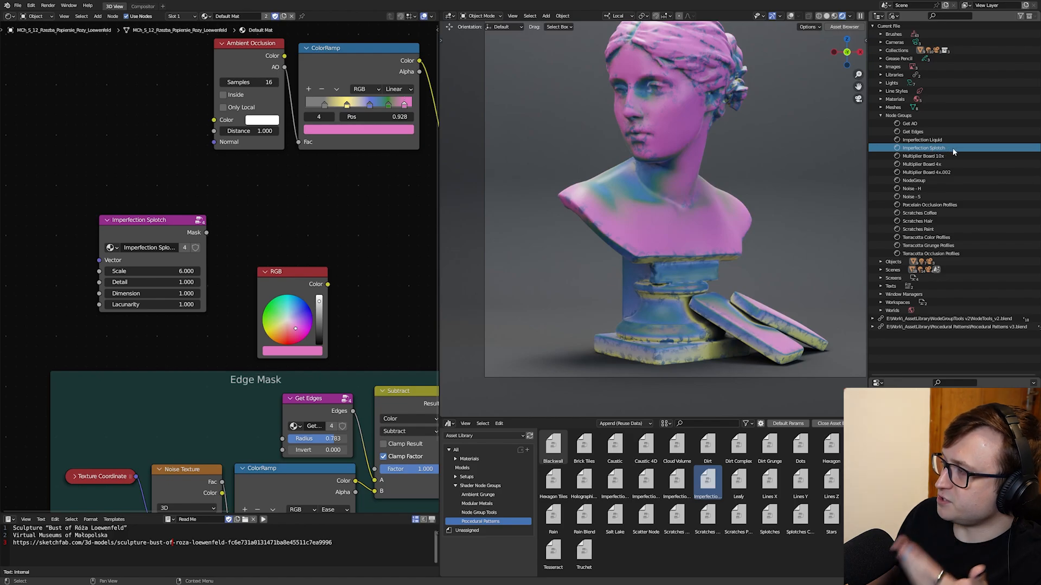
{"action": "right_click", "coordinate": [953, 152]}
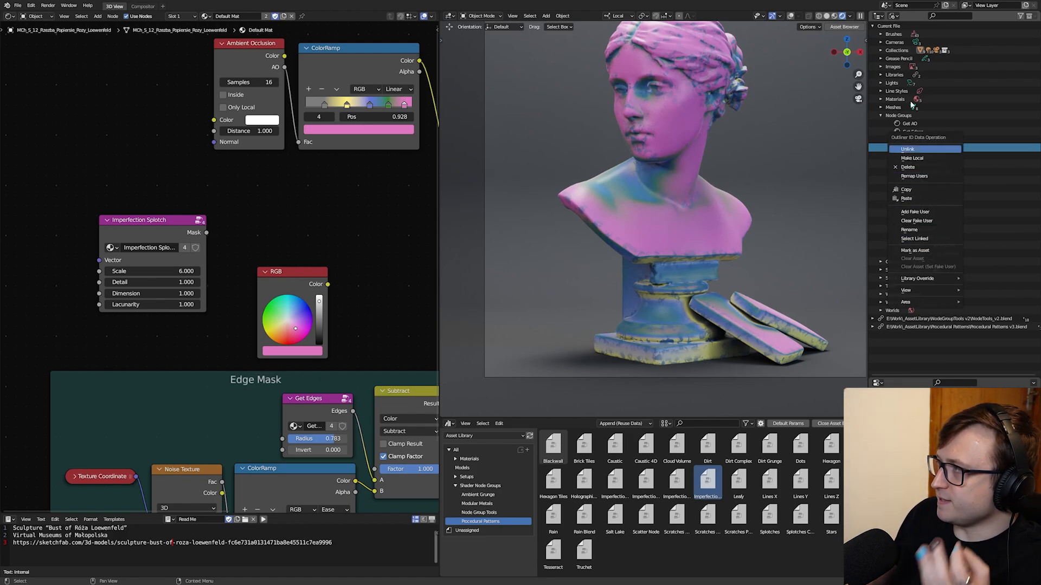
{"action": "key", "text": "Escape"}
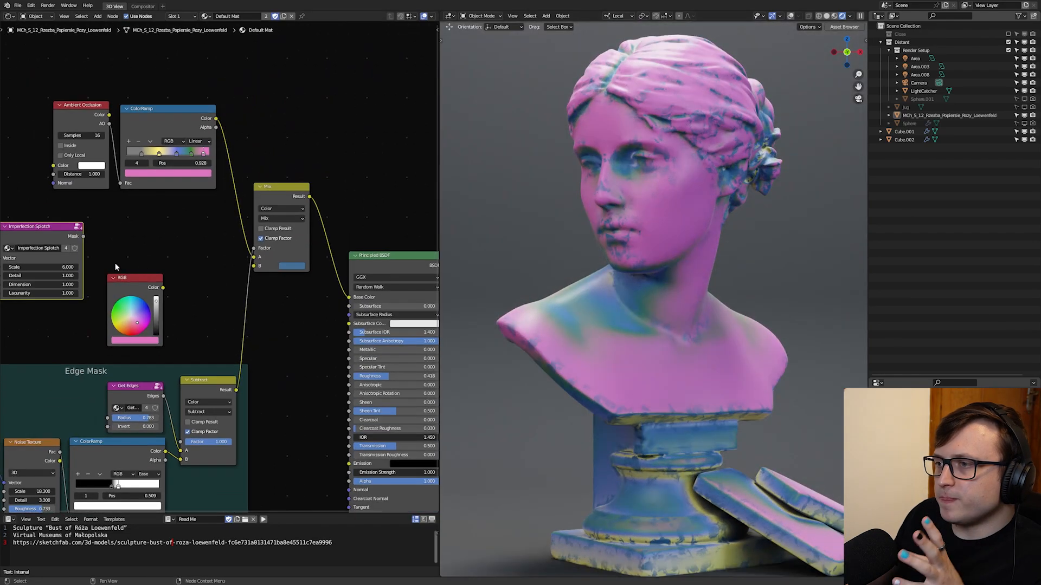
Step: Place Imperfection Splotch below the Ambient Occlusion ColorRamp, move the RGB node aside and link Mask to the Principled BSDF's Base Color
{"action": "middle_click_drag", "start_coordinate": [115, 263], "coordinate": [147, 251]}
{"action": "scroll", "coordinate": [147, 250], "scroll_direction": "up", "scroll_amount": 1}
{"action": "left_click_drag", "start_coordinate": [77, 216], "coordinate": [235, 210]}
{"action": "left_click_drag", "start_coordinate": [163, 266], "coordinate": [74, 266]}
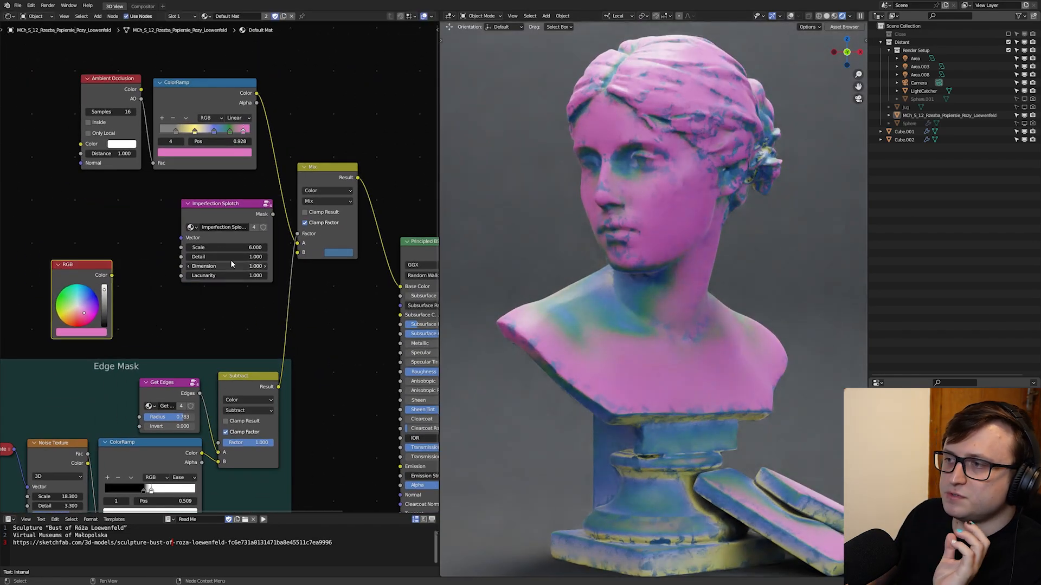
{"action": "middle_click_drag", "start_coordinate": [231, 264], "coordinate": [163, 255]}
{"action": "left_click_drag", "start_coordinate": [160, 201], "coordinate": [332, 278]}
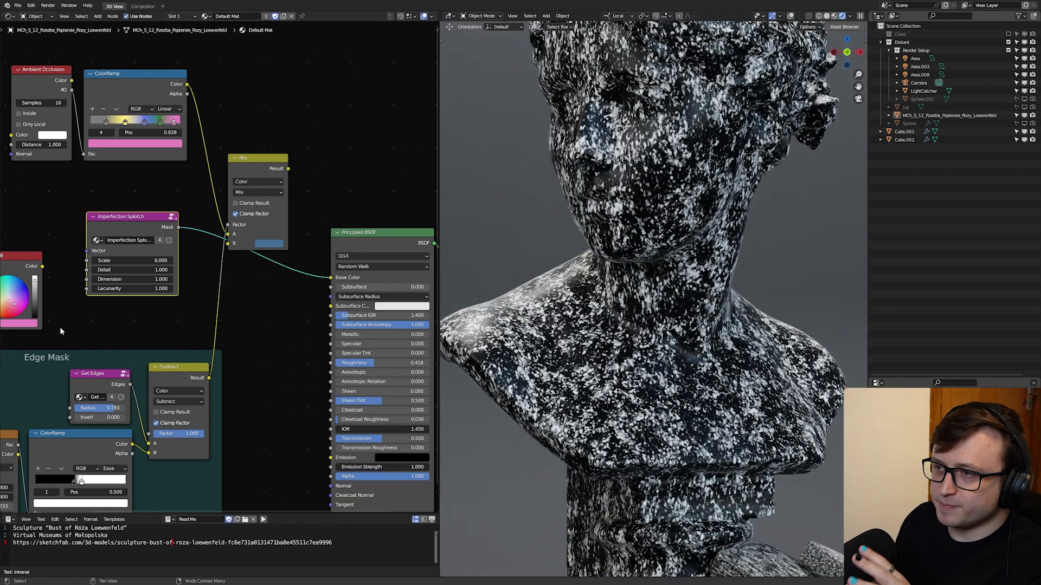
{"action": "middle_click_drag", "start_coordinate": [60, 327], "coordinate": [232, 320]}
{"action": "left_click", "coordinate": [90, 435]}
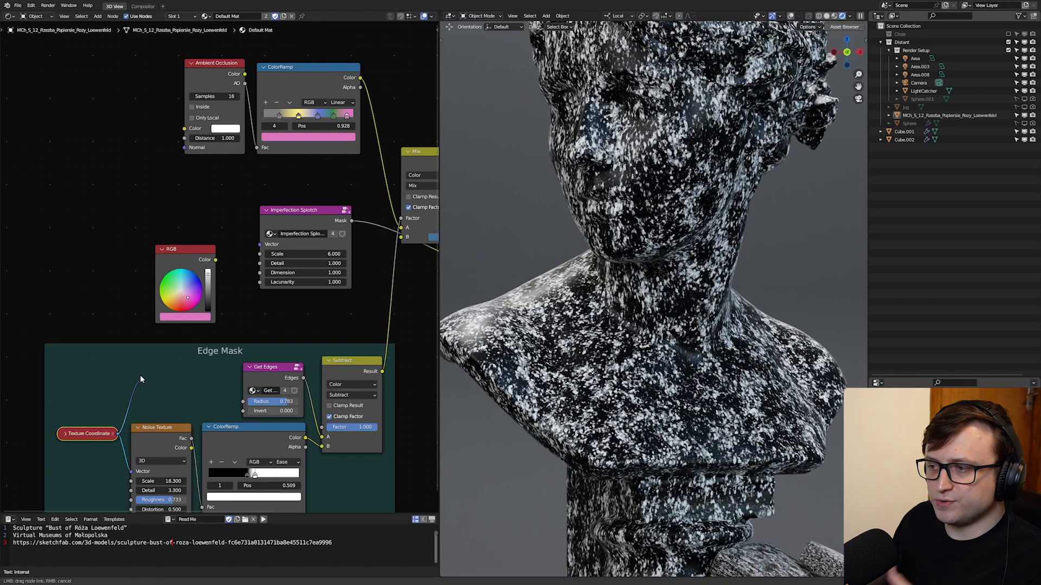
{"action": "left_click_drag", "start_coordinate": [140, 380], "coordinate": [118, 434]}
{"action": "left_click", "coordinate": [65, 434]}
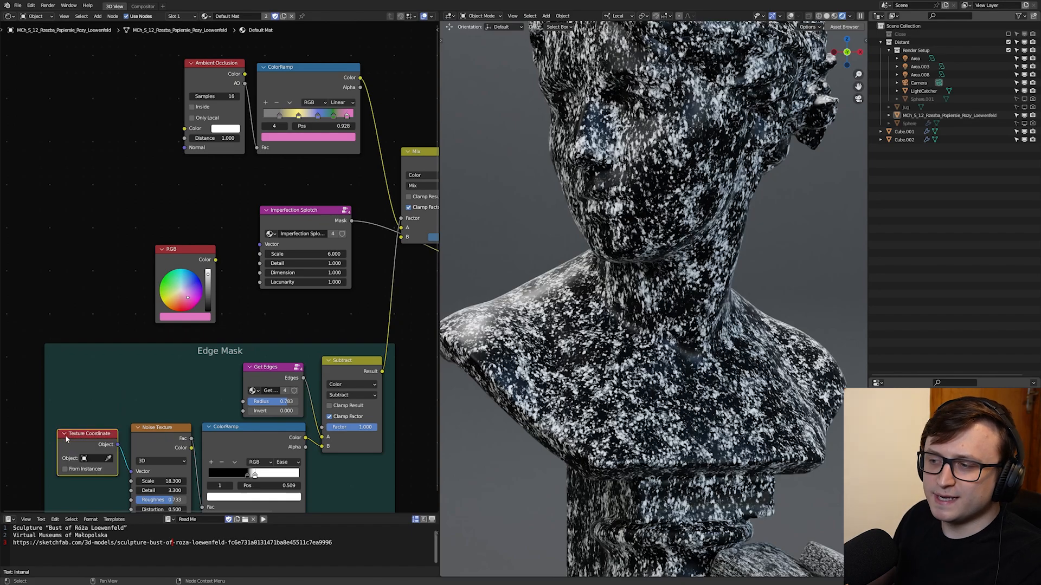
{"action": "left_click", "coordinate": [65, 434]}
{"action": "middle_click_drag", "start_coordinate": [134, 275], "coordinate": [179, 310]}
{"action": "key", "text": "shift+a"}
{"action": "left_click", "coordinate": [148, 224]}
{"action": "type", "text": "text co"}
{"action": "key", "text": "Return"}
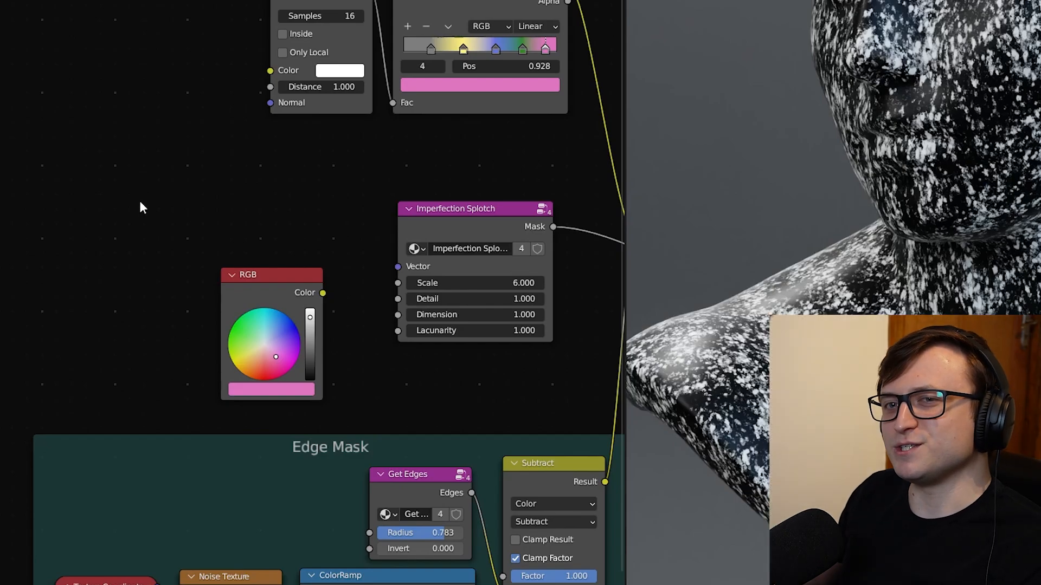
Step: Add a separate Texture Coordinate node and link its Object output to the Imperfection Splotch's Vector input
{"action": "key", "text": "shift+a"}
{"action": "left_click", "coordinate": [164, 215]}
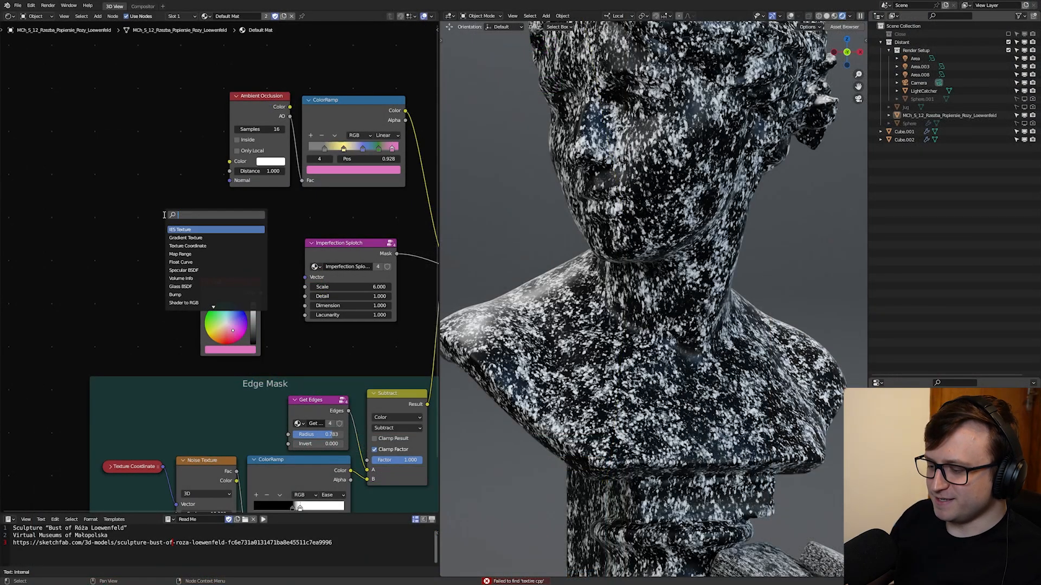
{"action": "type", "text": "texture"}
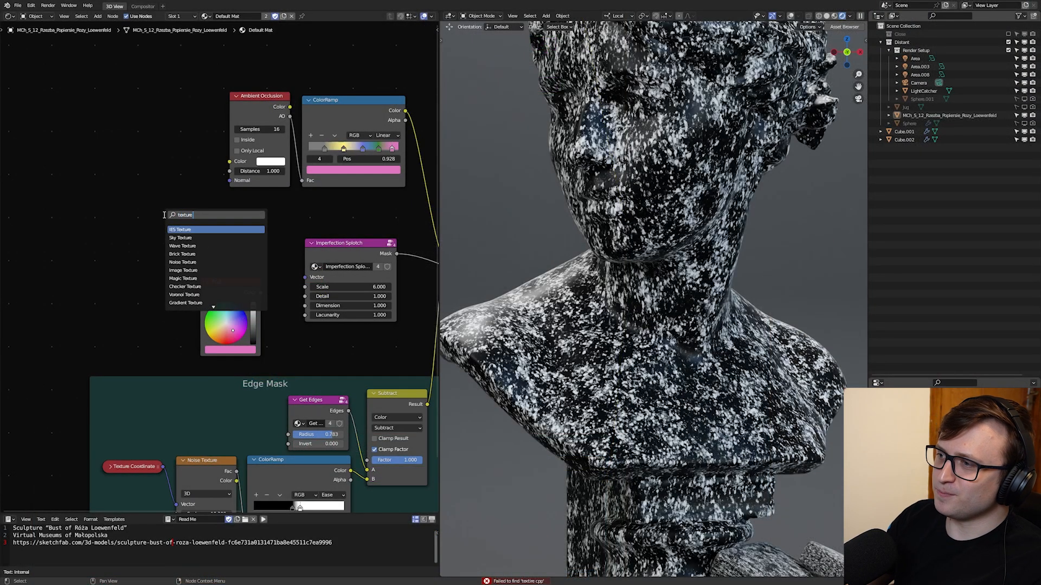
{"action": "type", "text": " co"}
{"action": "key", "text": "Return"}
{"action": "left_click", "coordinate": [98, 214]}
{"action": "left_click_drag", "start_coordinate": [159, 257], "coordinate": [304, 277]}
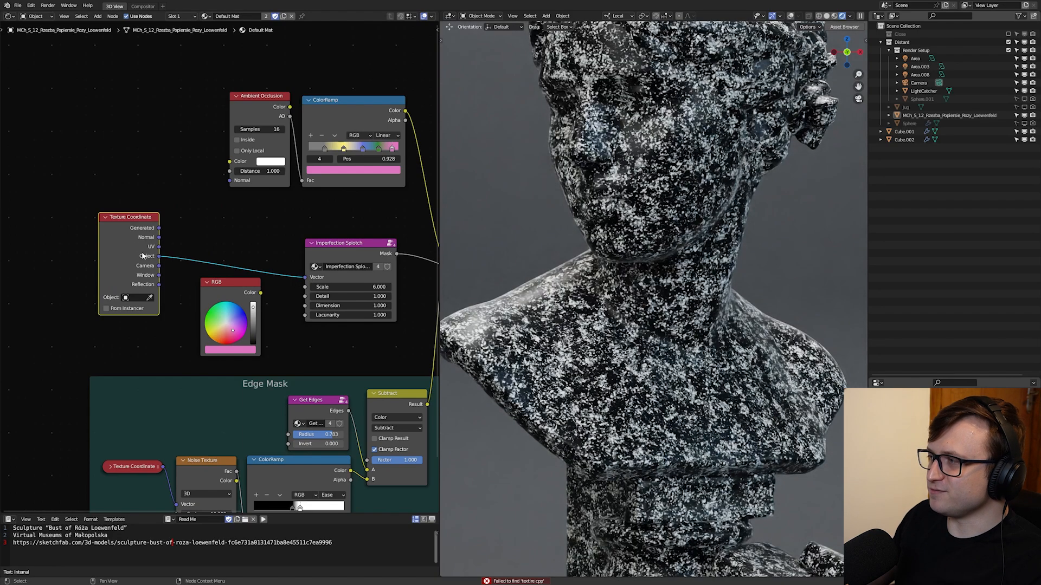
Step: Hide the new Texture Coordinate node's unused sockets, collapse it and place it next to Imperfection Splotch
{"action": "key", "text": "ctrl+h"}
{"action": "left_click", "coordinate": [104, 218]}
{"action": "left_click_drag", "start_coordinate": [129, 219], "coordinate": [238, 263]}
Step: Set the Imperfection Splotch Scale to 1.400
{"action": "scroll", "coordinate": [293, 284], "scroll_direction": "up", "scroll_amount": 3}
{"action": "middle_click_drag", "start_coordinate": [352, 306], "coordinate": [226, 294]}
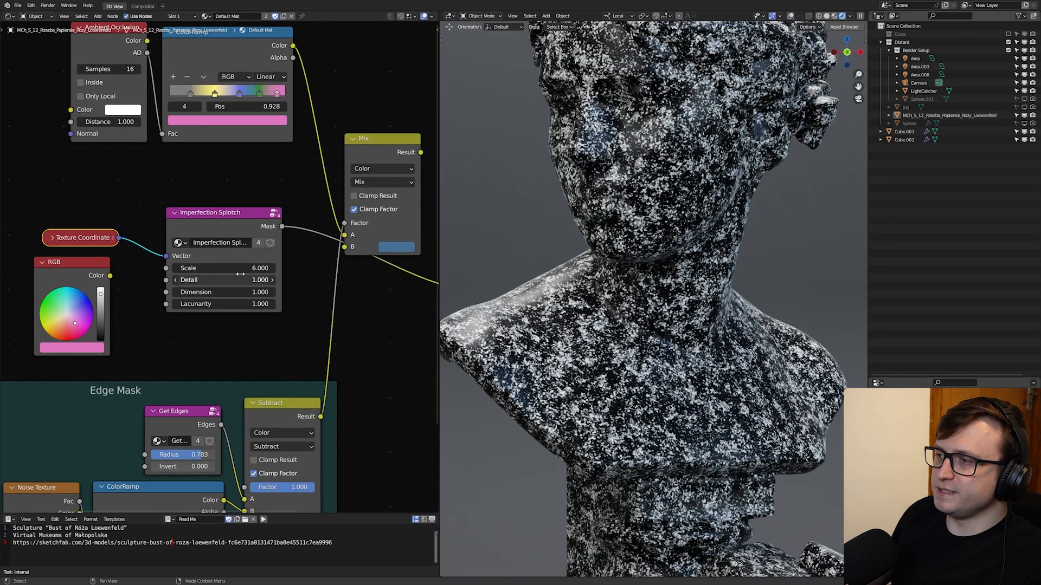
{"action": "left_click_drag", "start_coordinate": [225, 269], "coordinate": [201, 269]}
Step: Rearrange the Mix, Texture Coordinate, Imperfection Splotch and RGB nodes to free space after the splotch mask
{"action": "middle_click_drag", "start_coordinate": [374, 173], "coordinate": [329, 164]}
{"action": "scroll", "coordinate": [342, 158], "scroll_direction": "down", "scroll_amount": 4}
{"action": "left_click_drag", "start_coordinate": [335, 148], "coordinate": [339, 125]}
{"action": "middle_click_drag", "start_coordinate": [210, 234], "coordinate": [212, 258]}
{"action": "left_click_drag", "start_coordinate": [122, 234], "coordinate": [92, 202]}
{"action": "left_click_drag", "start_coordinate": [209, 217], "coordinate": [168, 209]}
{"action": "left_click_drag", "start_coordinate": [117, 260], "coordinate": [95, 255]}
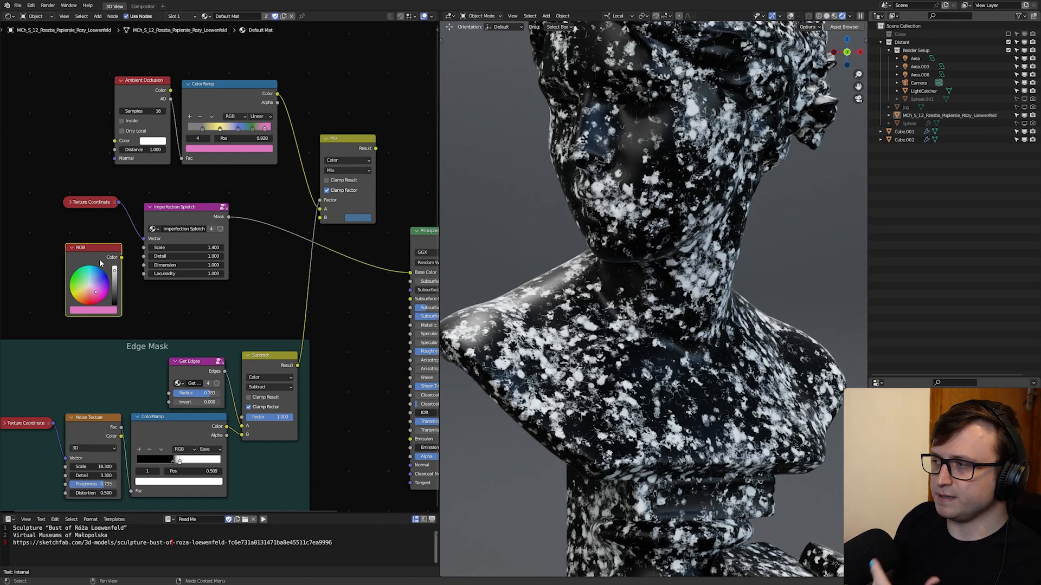
Step: Add a ColorRamp node and insert it between the Imperfection Splotch's Mask output and the Principled BSDF's Base Color
{"action": "key", "text": "shift+a"}
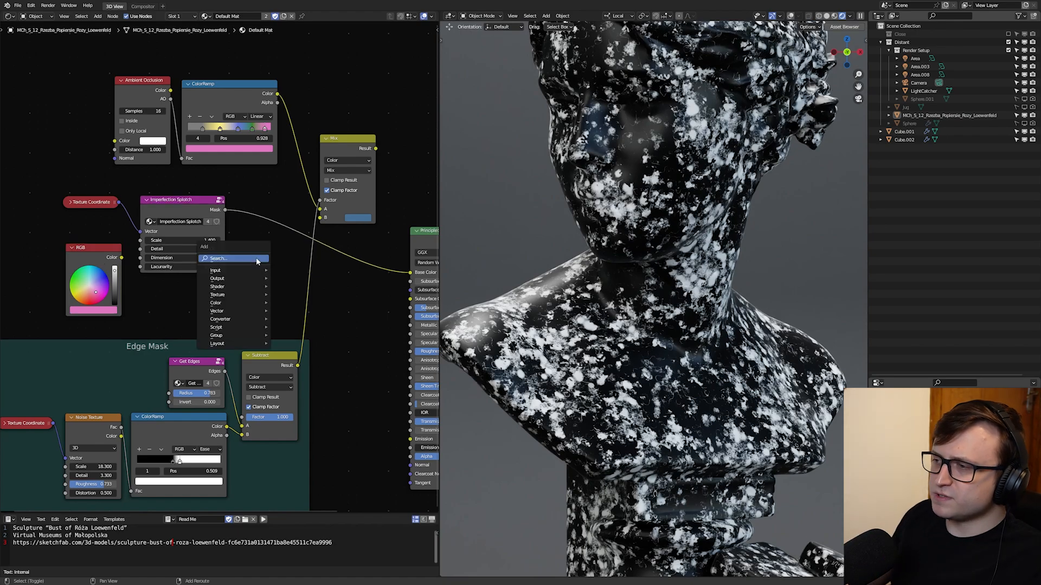
{"action": "left_click", "coordinate": [256, 258]}
{"action": "type", "text": "color"}
{"action": "key", "text": "Return"}
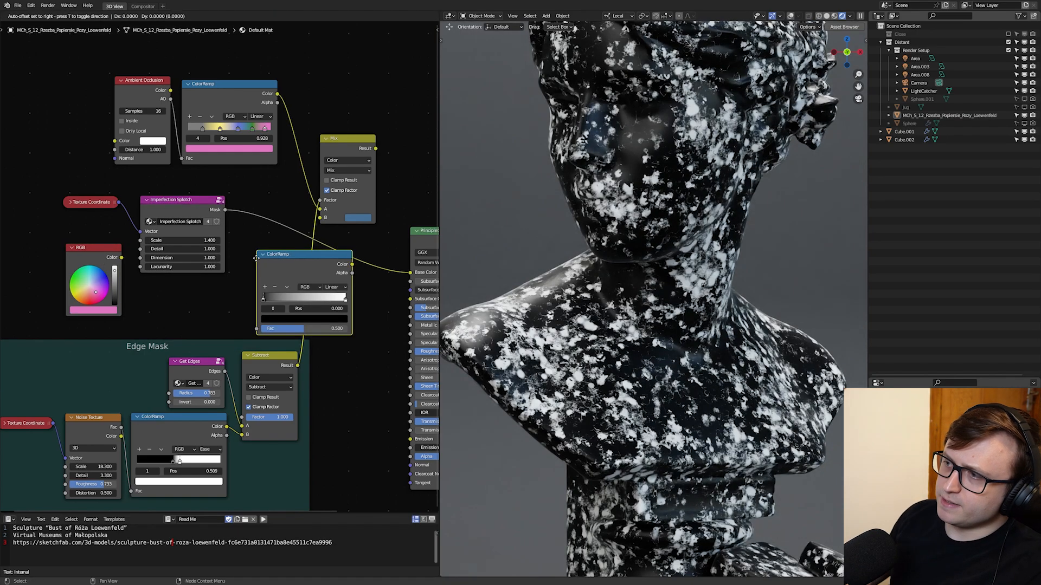
{"action": "left_click", "coordinate": [249, 227]}
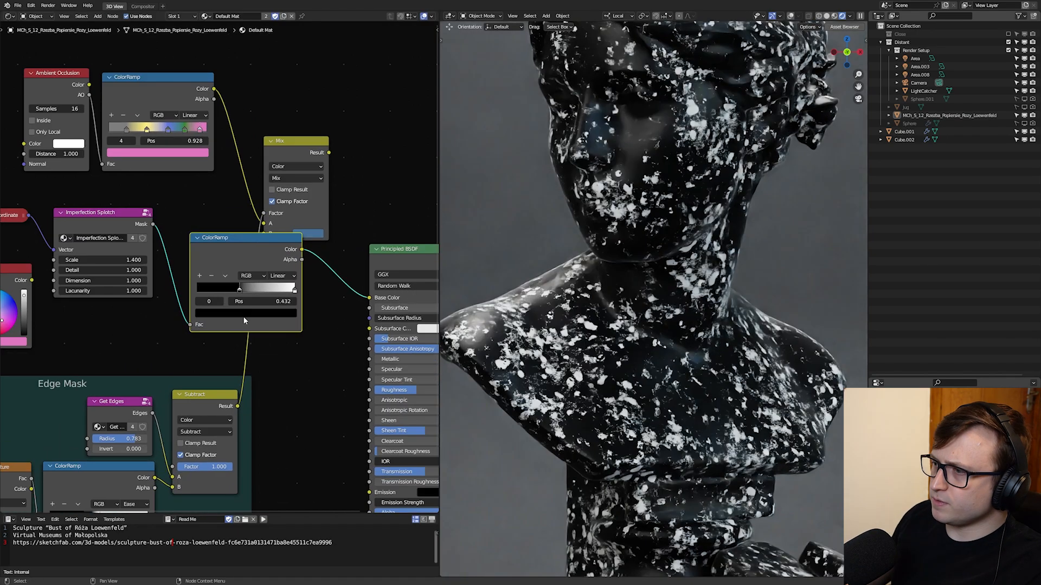
Step: Try blue on the new ColorRamp's dark stop, then return the stop to black at position 0.050
{"action": "left_click", "coordinate": [245, 314]}
{"action": "left_click_drag", "start_coordinate": [276, 244], "coordinate": [276, 188]}
{"action": "left_click_drag", "start_coordinate": [248, 204], "coordinate": [255, 199]}
{"action": "left_click_drag", "start_coordinate": [239, 291], "coordinate": [197, 292]}
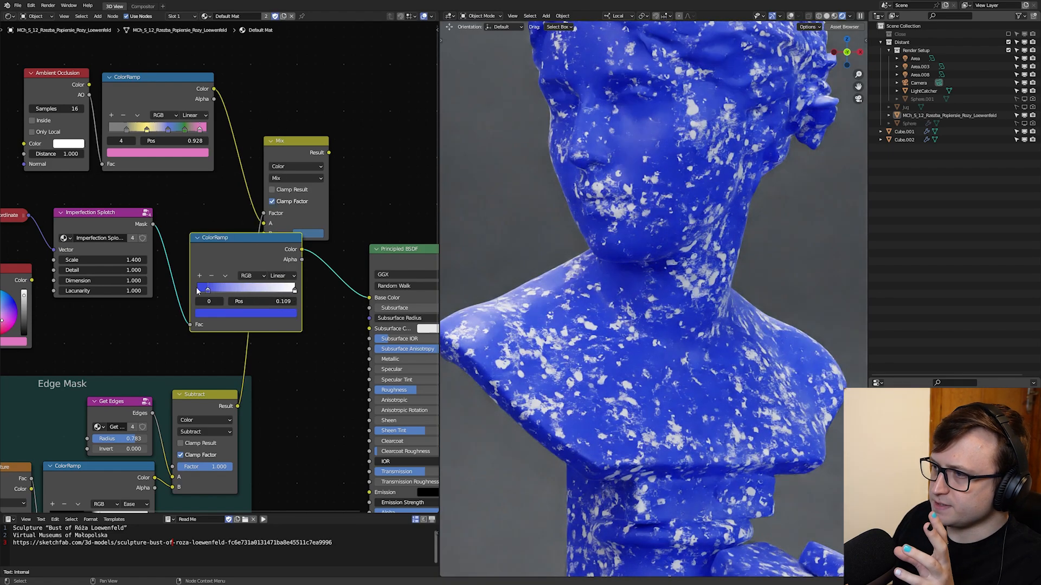
{"action": "left_click", "coordinate": [245, 313]}
{"action": "left_click", "coordinate": [277, 246]}
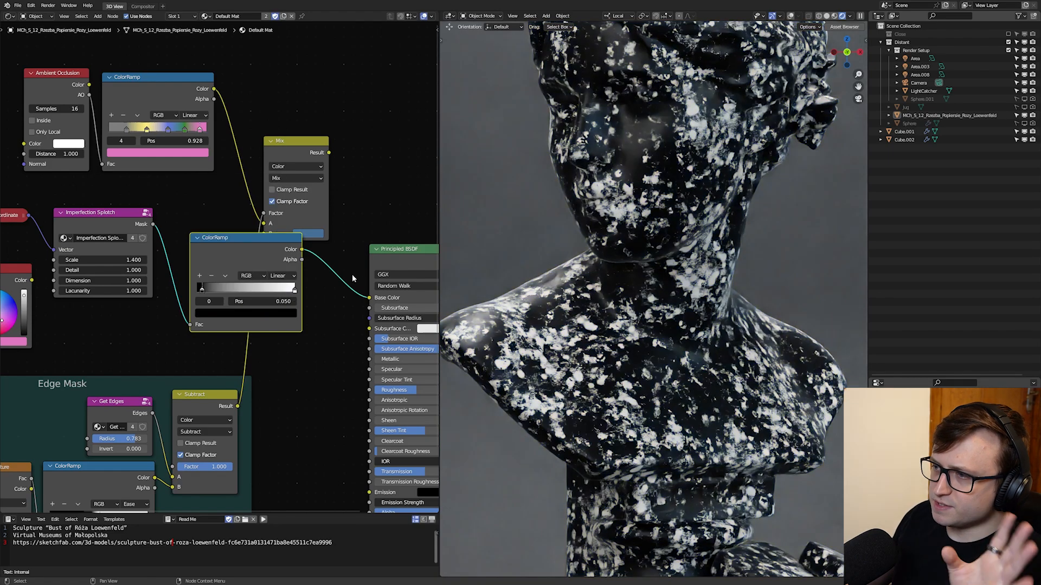
Step: Add a teal middle stop at position 0.525 to the splotch ColorRamp and recolour its end stop light cyan
{"action": "left_click", "coordinate": [199, 276]}
{"action": "left_click", "coordinate": [239, 313]}
{"action": "left_click", "coordinate": [238, 190]}
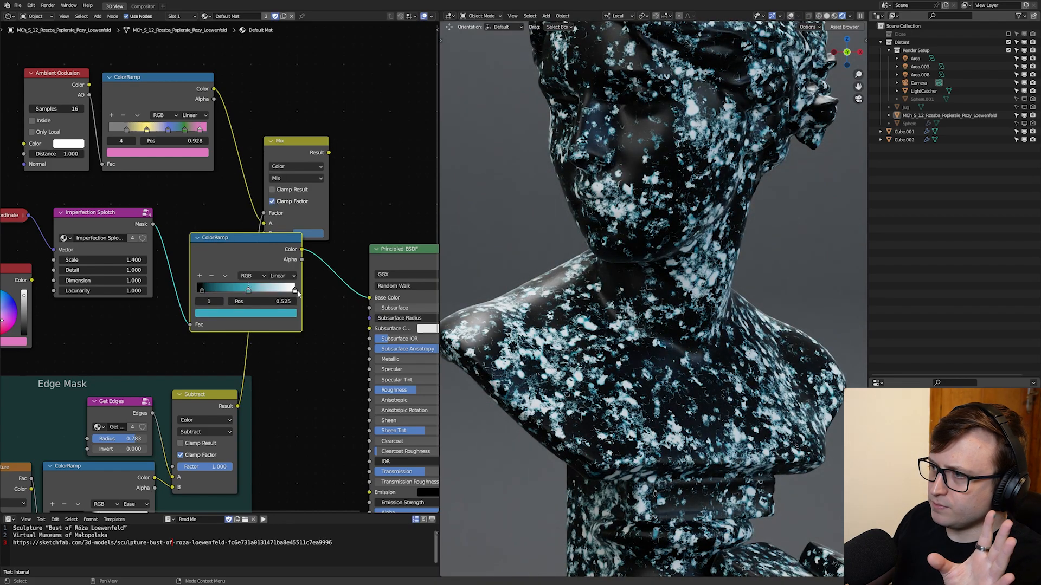
{"action": "left_click", "coordinate": [294, 291]}
{"action": "left_click", "coordinate": [251, 313]}
{"action": "mouse_move", "coordinate": [221, 208]}
{"action": "left_mouse_down"}
{"action": "mouse_move", "coordinate": [245, 235]}
{"action": "mouse_move", "coordinate": [242, 197]}
{"action": "mouse_move", "coordinate": [225, 201]}
{"action": "mouse_move", "coordinate": [239, 202]}
{"action": "left_mouse_up"}
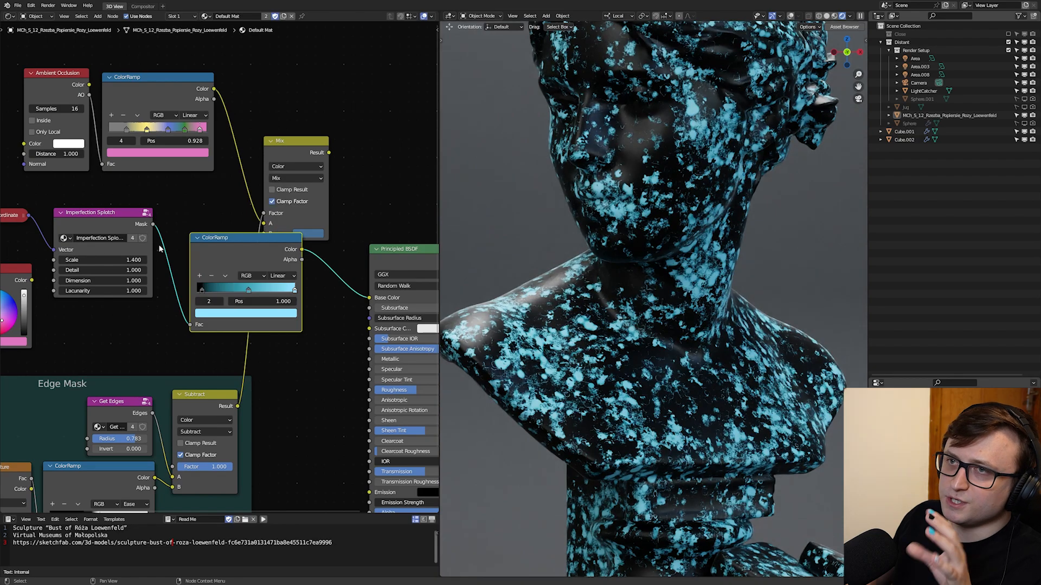
Step: Detach the splotch ColorRamp and set it aside, then place the RGB node directly below Imperfection Splotch
{"action": "middle_click_drag", "start_coordinate": [288, 266], "coordinate": [342, 262]}
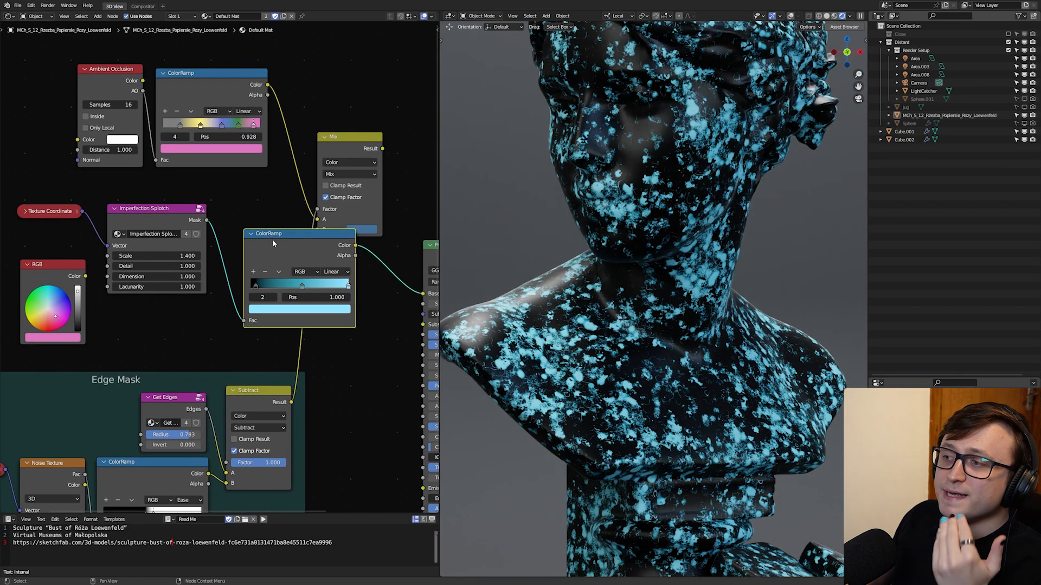
{"action": "left_click_drag", "start_coordinate": [272, 240], "coordinate": [261, 272]}
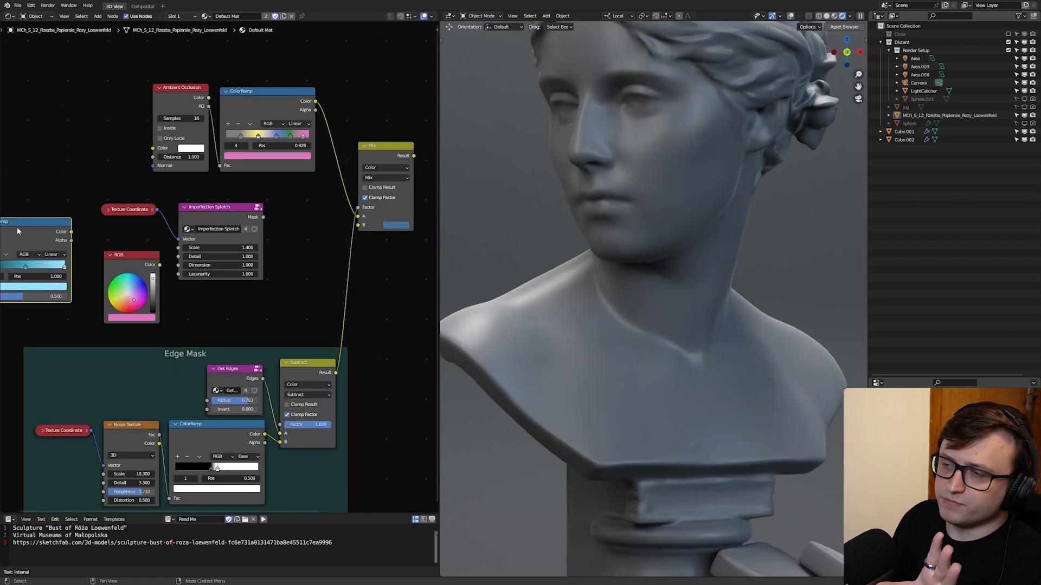
{"action": "scroll", "coordinate": [114, 275], "scroll_direction": "down", "scroll_amount": 2}
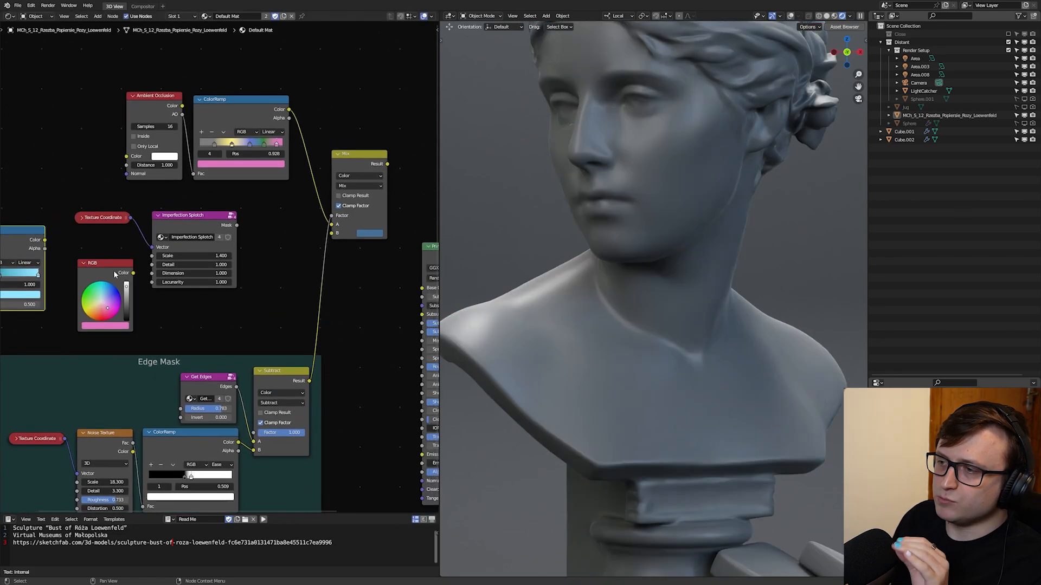
{"action": "left_click_drag", "start_coordinate": [114, 274], "coordinate": [227, 292]}
{"action": "left_click_drag", "start_coordinate": [200, 216], "coordinate": [208, 202]}
{"action": "left_click_drag", "start_coordinate": [223, 281], "coordinate": [212, 279]}
Step: Add a Mix node after the Imperfection Splotch and RGB nodes and set its data type to Color
{"action": "key", "text": "shift+a"}
{"action": "type", "text": "s"}
{"action": "type", "text": "mix"}
{"action": "key", "text": "Return"}
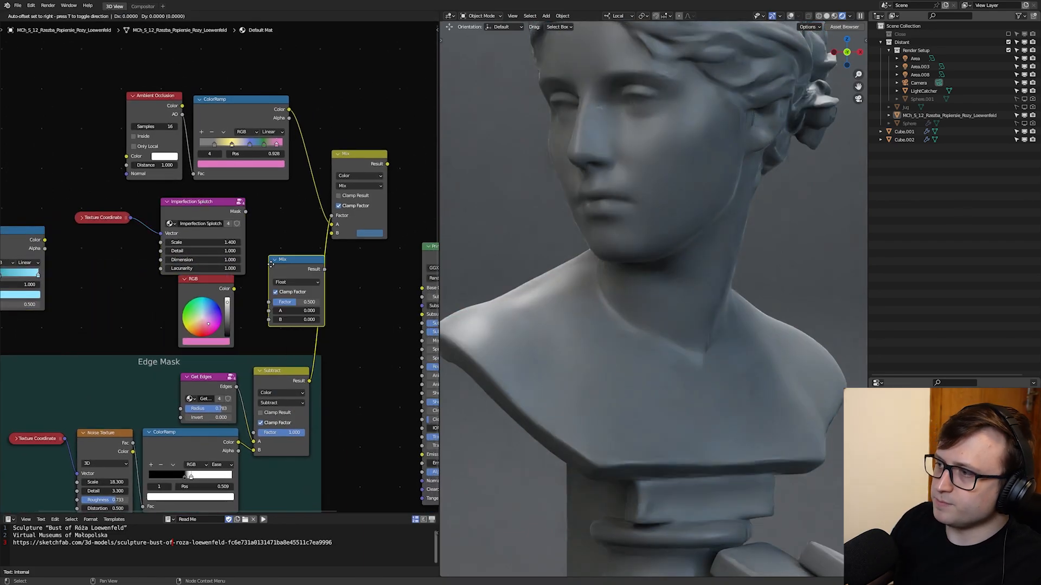
{"action": "left_click", "coordinate": [257, 241]}
{"action": "left_click", "coordinate": [277, 259]}
{"action": "left_click", "coordinate": [274, 297]}
Step: Link the splotch Mask to the new Mix's Factor and A, RGB to B, and its Result to Base Color; shift Imperfection Splotch away from Mix
{"action": "left_click_drag", "start_coordinate": [182, 179], "coordinate": [219, 315]}
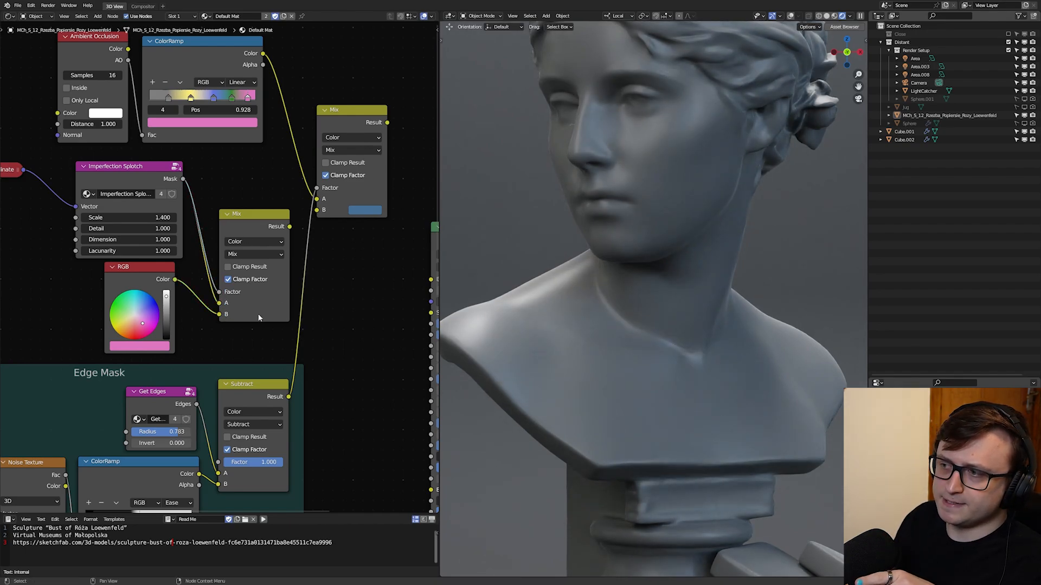
{"action": "middle_click_drag", "start_coordinate": [248, 270], "coordinate": [207, 280]}
{"action": "left_click_drag", "start_coordinate": [224, 248], "coordinate": [355, 296]}
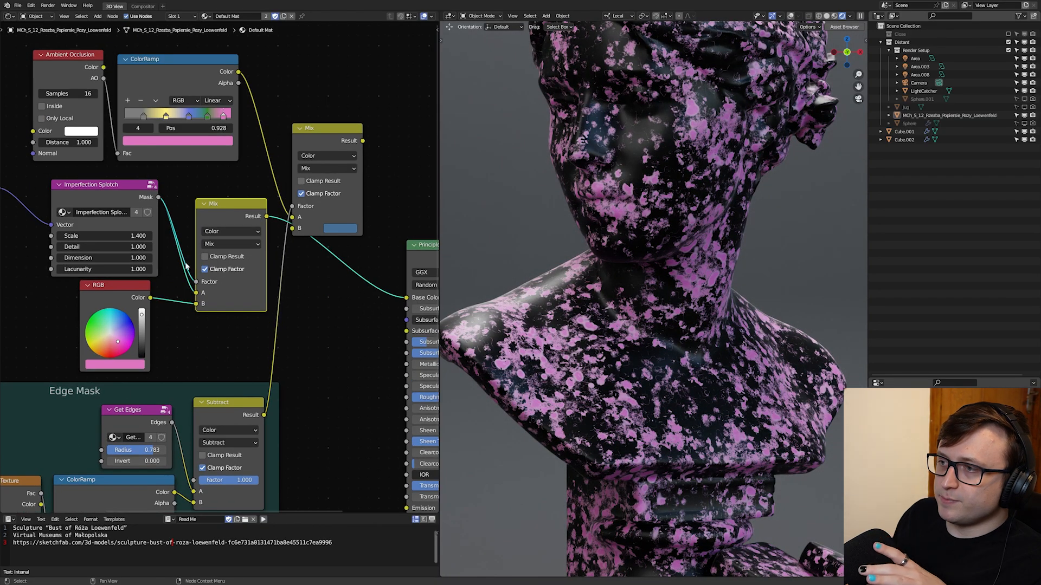
{"action": "middle_click_drag", "start_coordinate": [186, 271], "coordinate": [212, 273]}
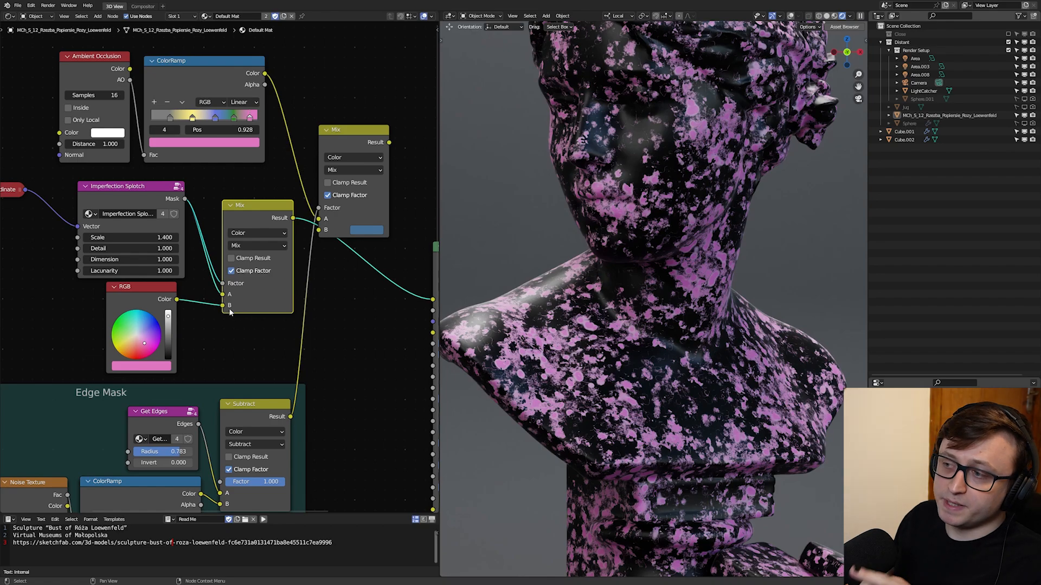
{"action": "left_click_drag", "start_coordinate": [161, 197], "coordinate": [138, 197]}
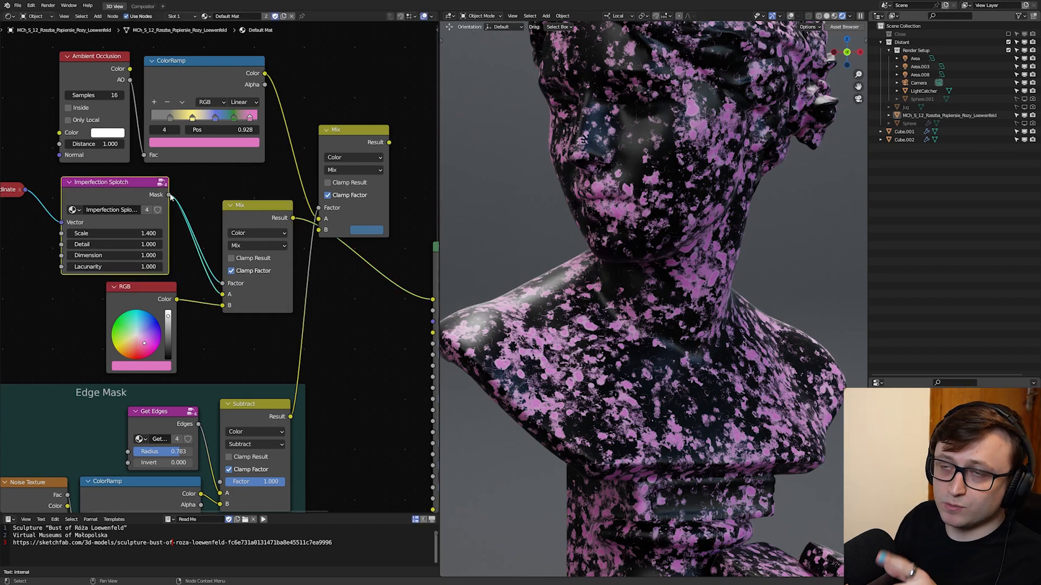
Step: Set the splotch Mix node's blending mode to Color, disconnect the mask from its Factor and set Factor to 1.000
{"action": "scroll", "coordinate": [685, 355], "scroll_direction": "up", "scroll_amount": 6}
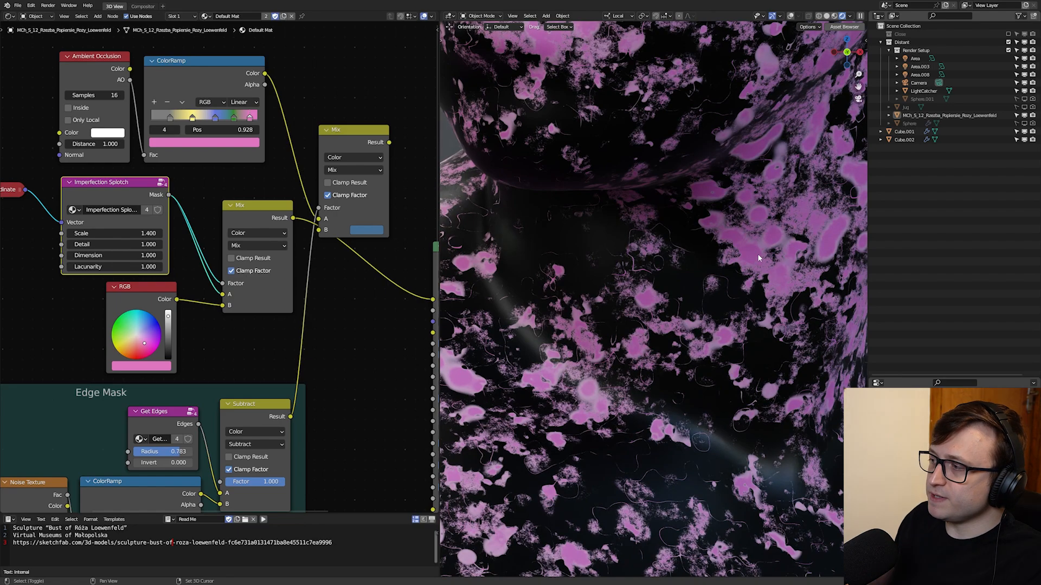
{"action": "middle_click_drag", "start_coordinate": [757, 253], "coordinate": [603, 305]}
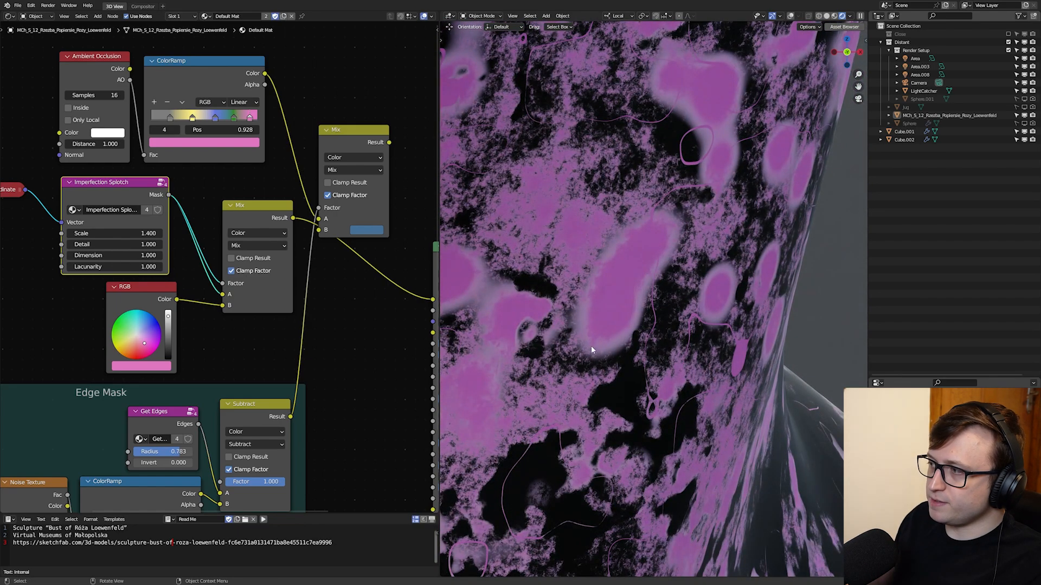
{"action": "middle_click_drag", "start_coordinate": [255, 247], "coordinate": [288, 245]}
{"action": "left_click", "coordinate": [288, 245]}
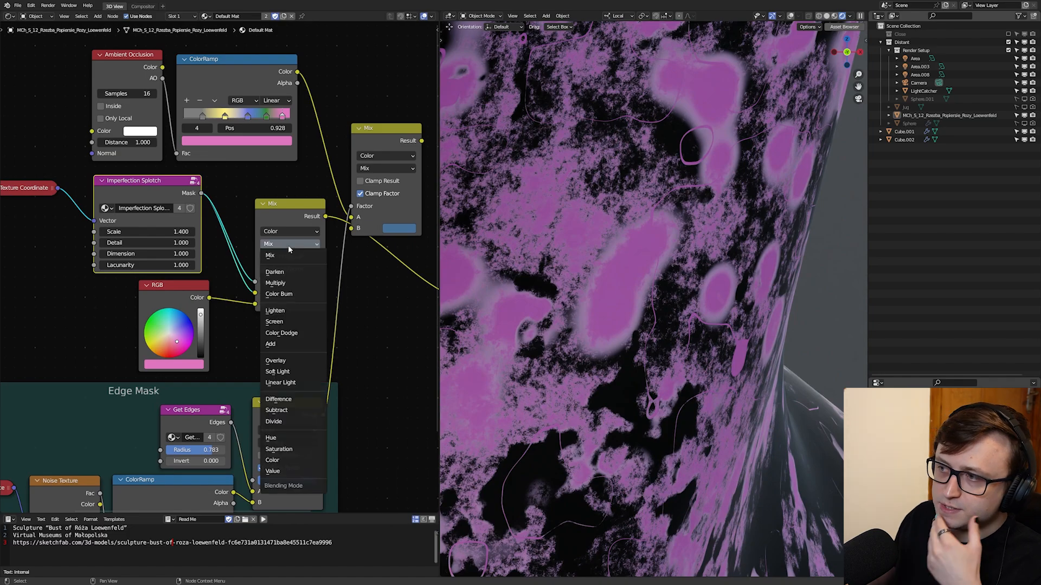
{"action": "left_click", "coordinate": [272, 460]}
{"action": "left_click_drag", "start_coordinate": [256, 282], "coordinate": [239, 247]}
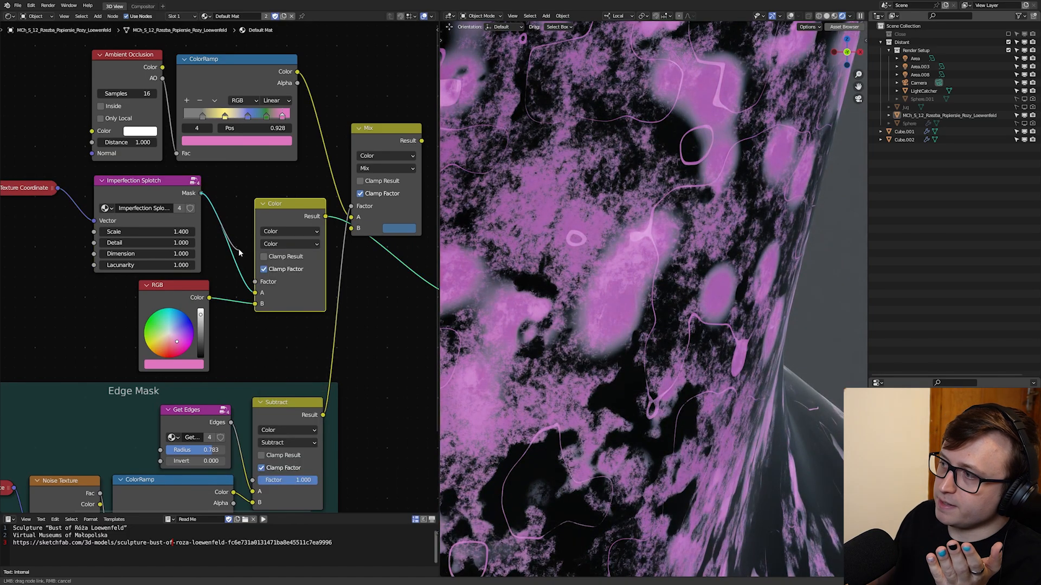
{"action": "scroll", "coordinate": [626, 349], "scroll_direction": "down", "scroll_amount": 4}
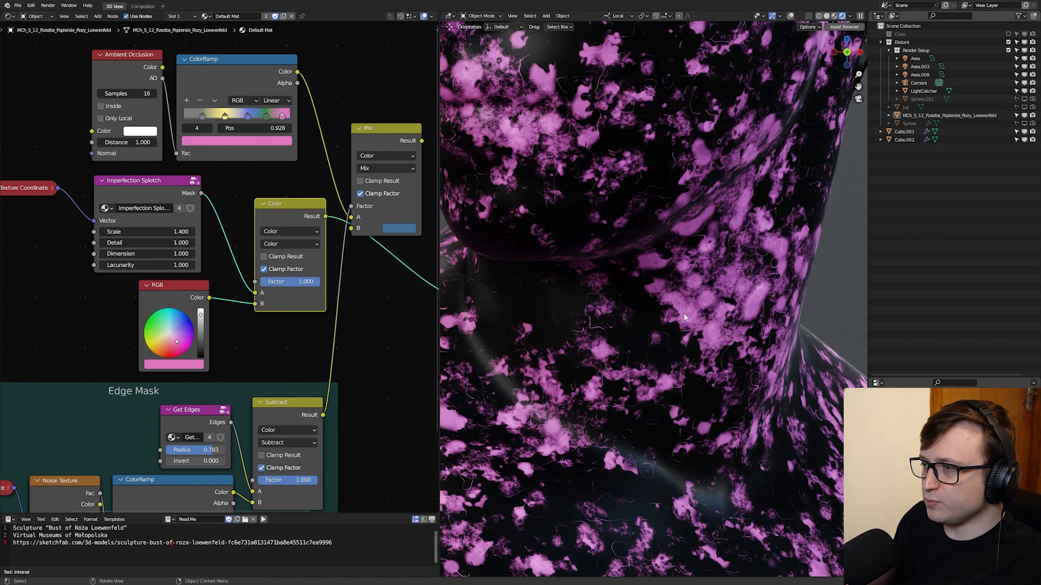
Step: Move the pink RGB node slightly away from the blend node that colours the Imperfection Splotch
{"action": "scroll", "coordinate": [611, 335], "scroll_direction": "down", "scroll_amount": 4}
{"action": "scroll", "coordinate": [622, 347], "scroll_direction": "up", "scroll_amount": 6}
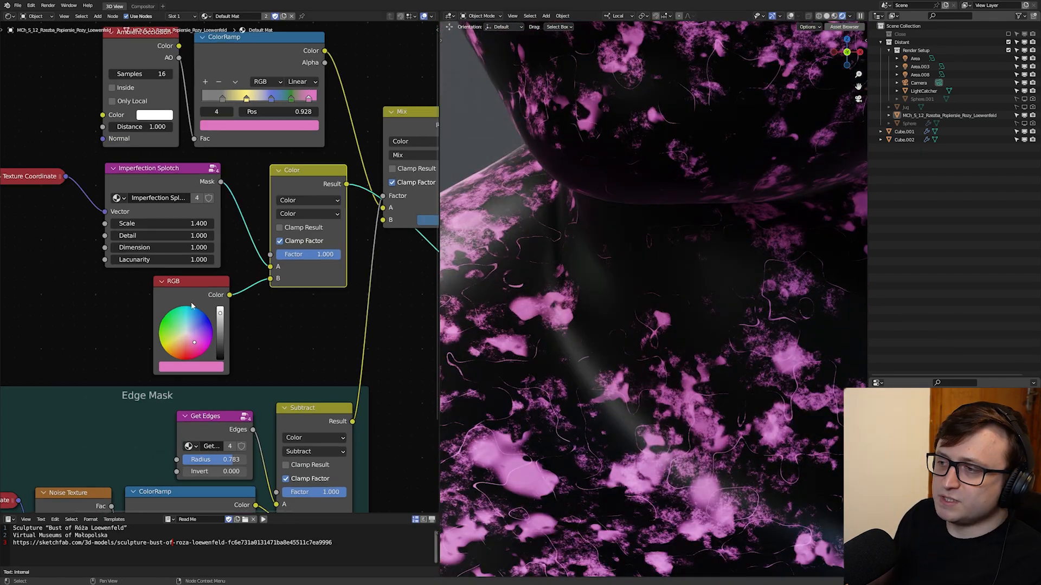
{"action": "left_click_drag", "start_coordinate": [196, 289], "coordinate": [184, 298]}
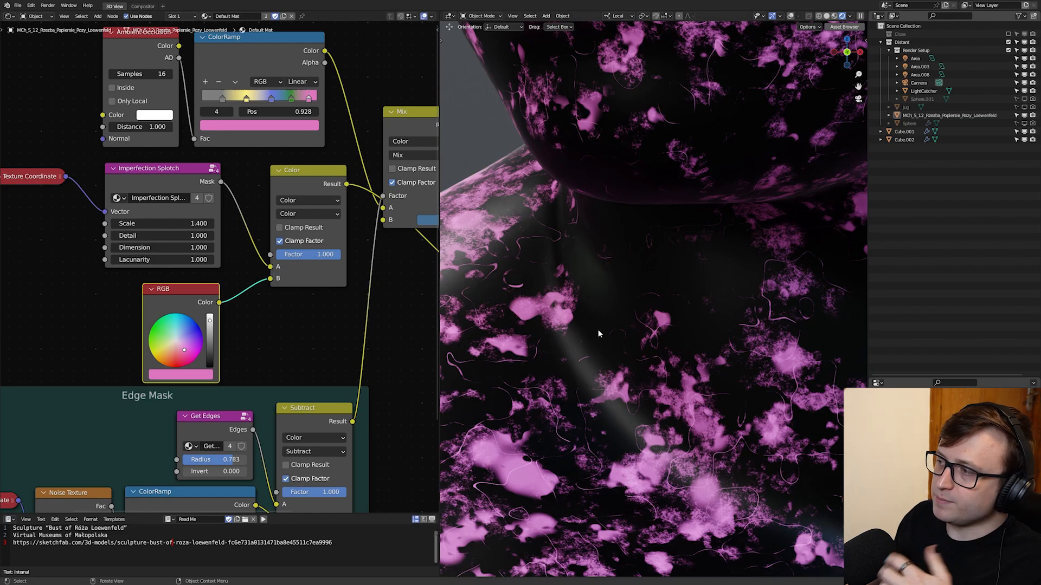
{"action": "scroll", "coordinate": [598, 332], "scroll_direction": "down", "scroll_amount": 2}
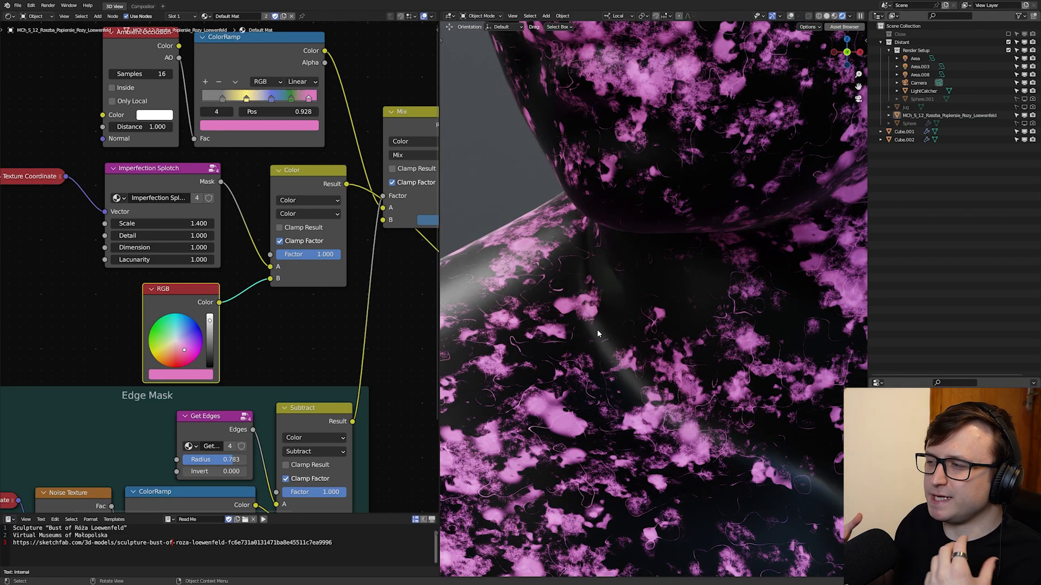
Step: Try the Multiply and Add blending modes on the splotch colour node, testing its factor between 0 and 1
{"action": "left_click_drag", "start_coordinate": [311, 255], "coordinate": [341, 255]}
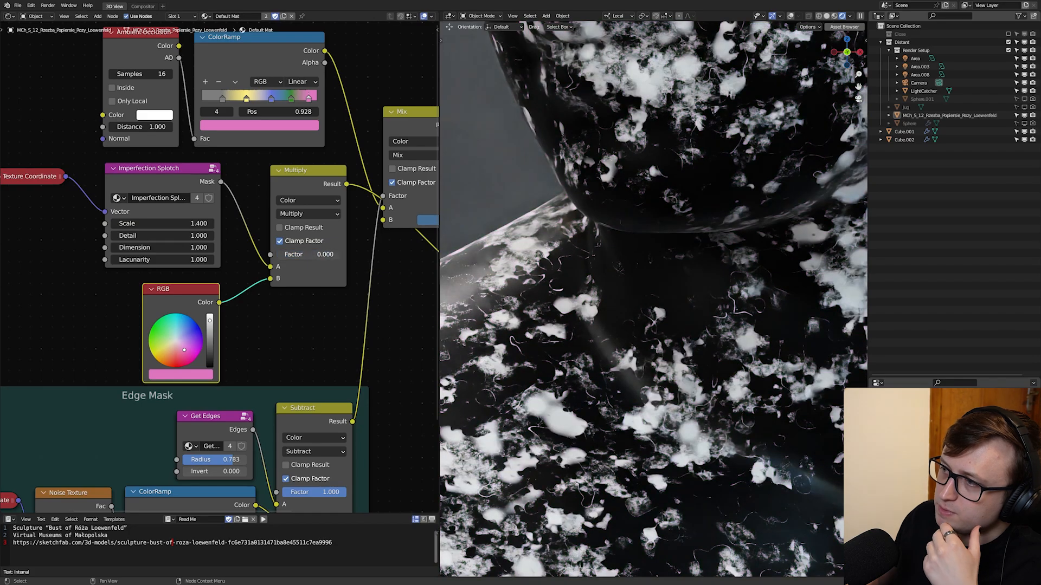
{"action": "left_click_drag", "start_coordinate": [277, 254], "coordinate": [340, 254]}
{"action": "left_click", "coordinate": [302, 217]}
{"action": "left_click", "coordinate": [300, 331]}
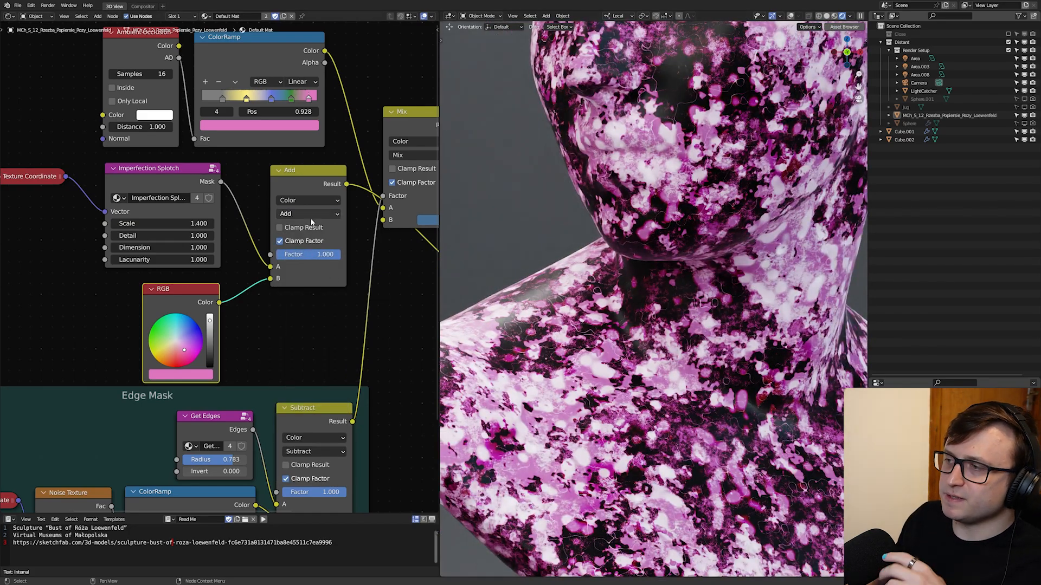
Step: Set the splotch colour node's blending mode to Mix and drive its Factor with the Imperfection Splotch mask
{"action": "left_click", "coordinate": [304, 214]}
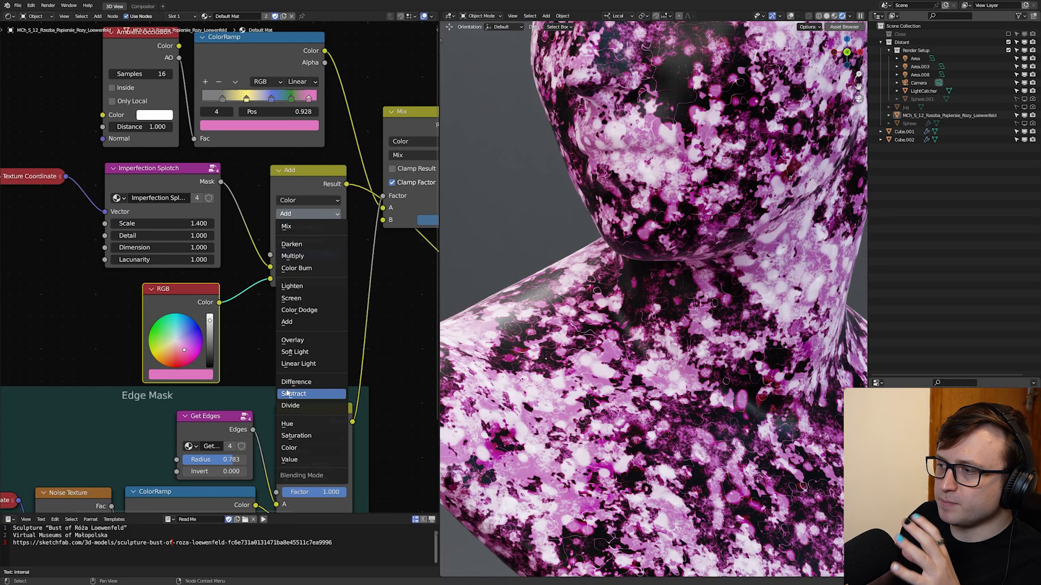
{"action": "mouse_move", "coordinate": [340, 254]}
{"action": "left_mouse_down"}
{"action": "mouse_move", "coordinate": [276, 254]}
{"action": "mouse_move", "coordinate": [320, 254]}
{"action": "left_mouse_up"}
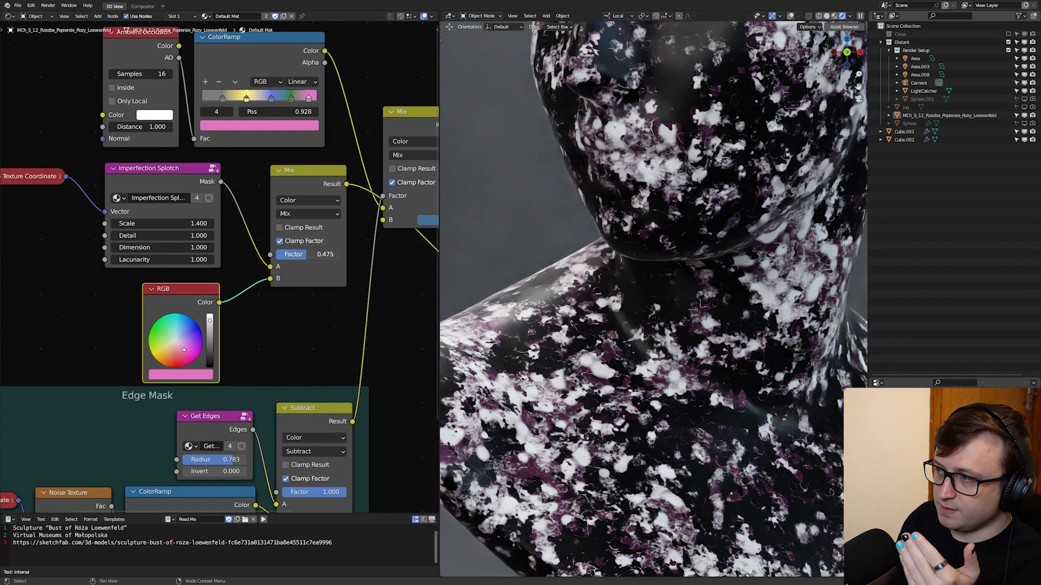
{"action": "left_click_drag", "start_coordinate": [221, 181], "coordinate": [277, 250]}
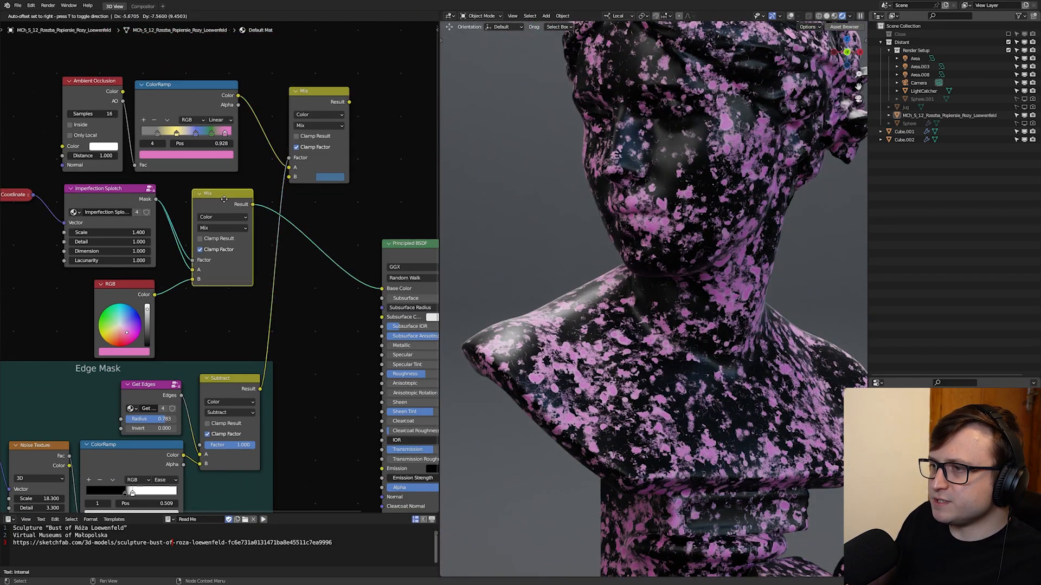
{"action": "left_click_drag", "start_coordinate": [138, 287], "coordinate": [134, 277]}
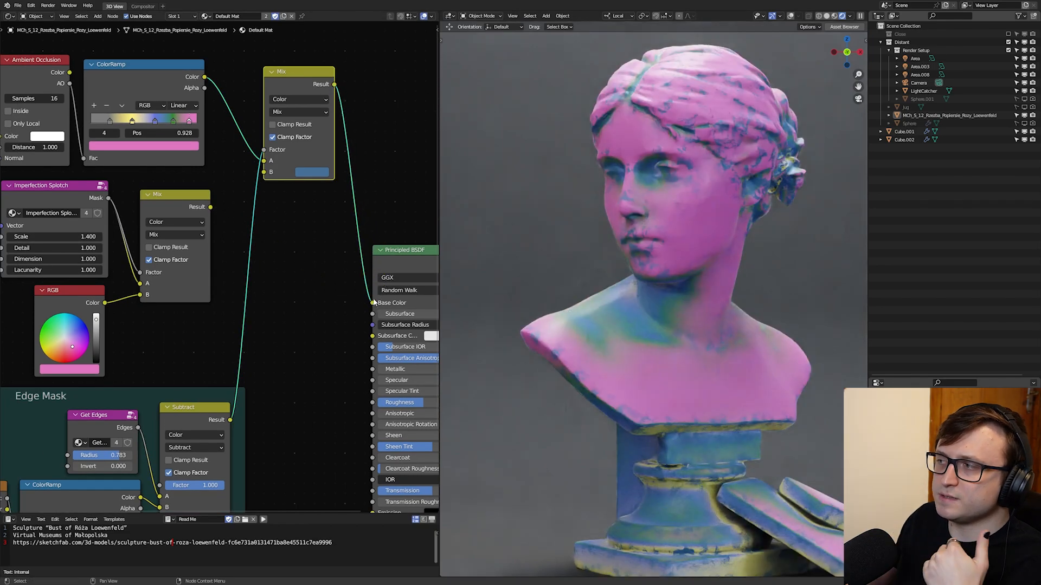
Step: Add a Mix color node that combines the ambient occlusion mix as A and the splotch mix as B into Base Color
{"action": "scroll", "coordinate": [601, 329], "scroll_direction": "up", "scroll_amount": 3}
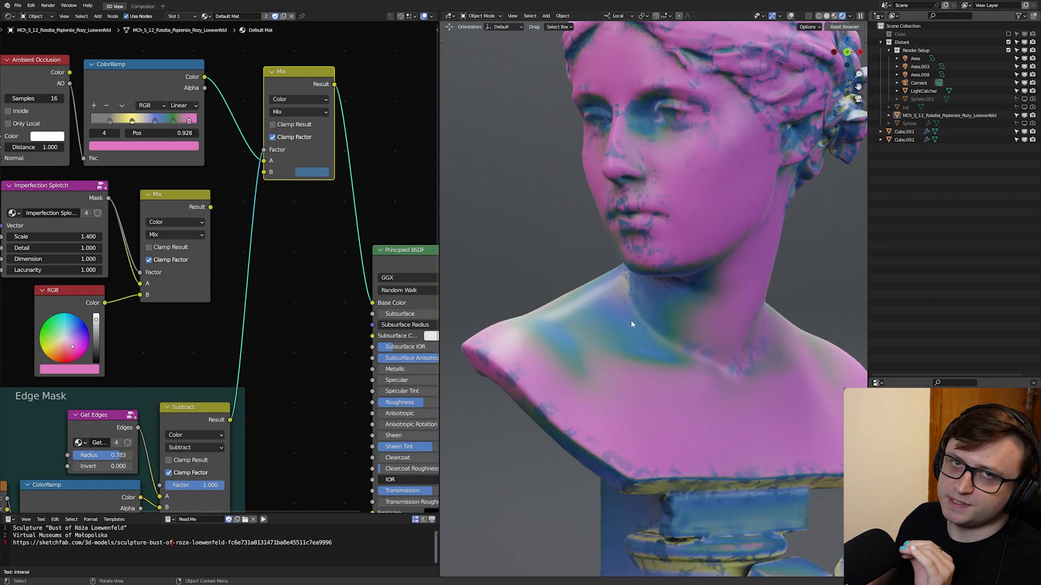
{"action": "middle_click_drag", "start_coordinate": [74, 105], "coordinate": [136, 103]}
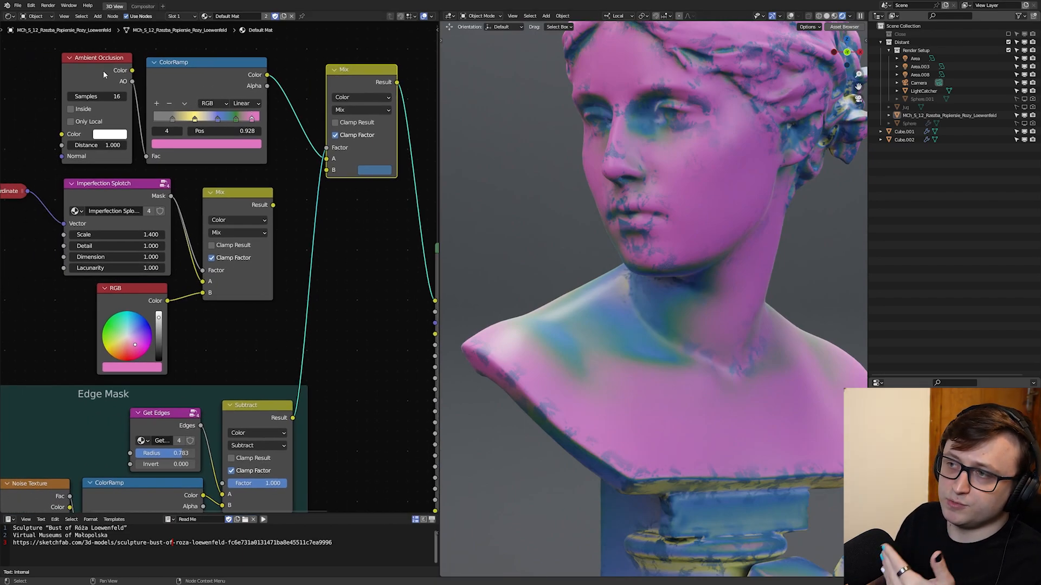
{"action": "middle_click_drag", "start_coordinate": [312, 220], "coordinate": [142, 206]}
{"action": "scroll", "coordinate": [142, 206], "scroll_direction": "down", "scroll_amount": 2}
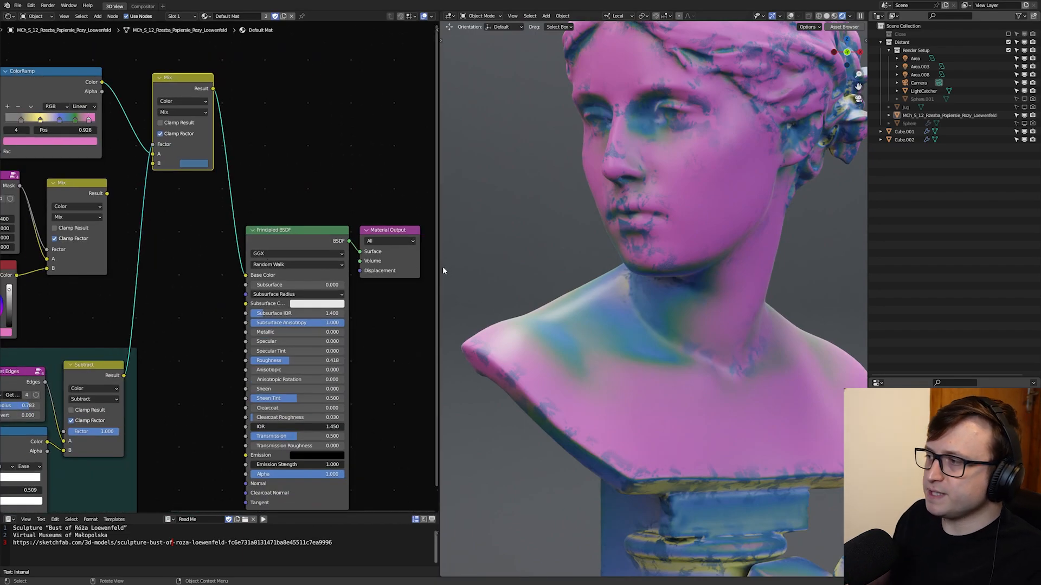
{"action": "left_click_drag", "start_coordinate": [442, 265], "coordinate": [491, 275]}
{"action": "middle_click_drag", "start_coordinate": [432, 303], "coordinate": [448, 311]}
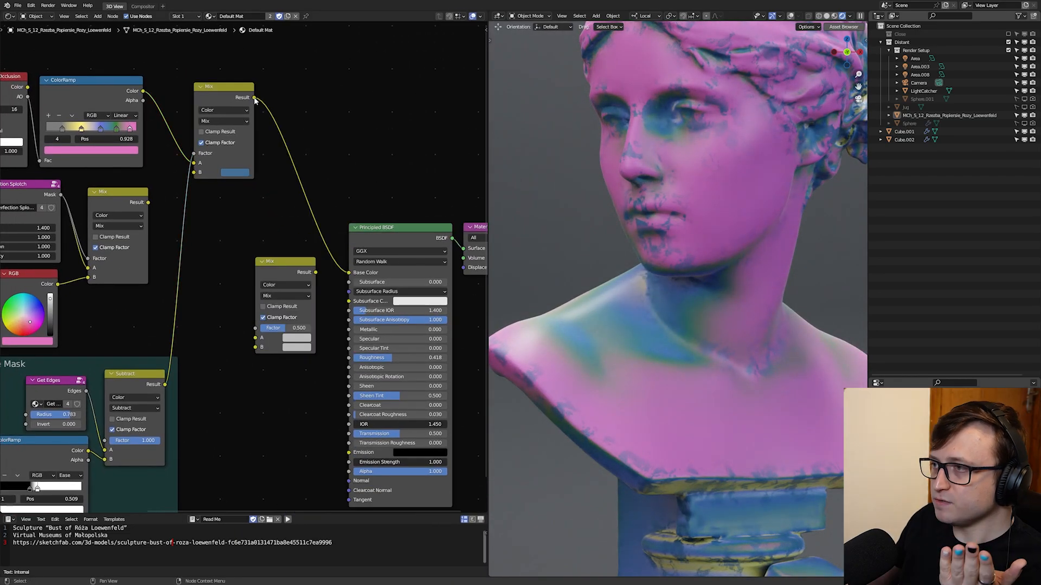
{"action": "left_click_drag", "start_coordinate": [254, 99], "coordinate": [245, 253]}
{"action": "left_click_drag", "start_coordinate": [148, 202], "coordinate": [236, 297]}
{"action": "left_click_drag", "start_coordinate": [296, 222], "coordinate": [348, 273]}
{"action": "middle_click_drag", "start_coordinate": [317, 284], "coordinate": [297, 296]}
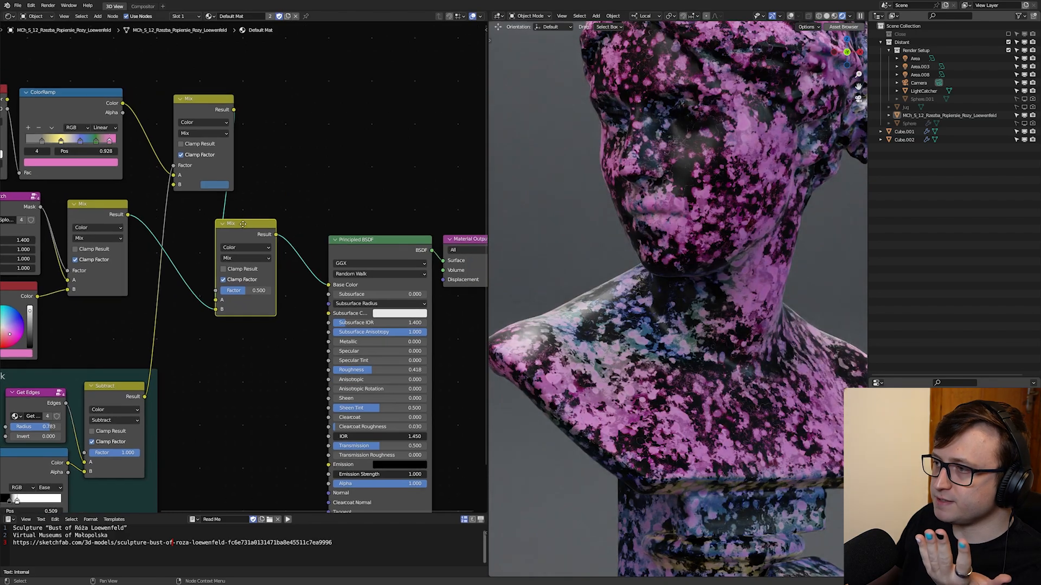
Step: Position the new Mix node and drive its Factor with the Imperfection Splotch mask, checking the splotches on the bust
{"action": "mouse_move", "coordinate": [255, 264]}
{"action": "left_mouse_down"}
{"action": "mouse_move", "coordinate": [279, 256]}
{"action": "mouse_move", "coordinate": [277, 284]}
{"action": "mouse_move", "coordinate": [246, 283]}
{"action": "mouse_move", "coordinate": [304, 283]}
{"action": "mouse_move", "coordinate": [247, 283]}
{"action": "left_mouse_up"}
{"action": "scroll", "coordinate": [278, 257], "scroll_direction": "up", "scroll_amount": 1}
{"action": "scroll", "coordinate": [639, 261], "scroll_direction": "down", "scroll_amount": 1}
{"action": "left_click_drag", "start_coordinate": [266, 218], "coordinate": [275, 209]}
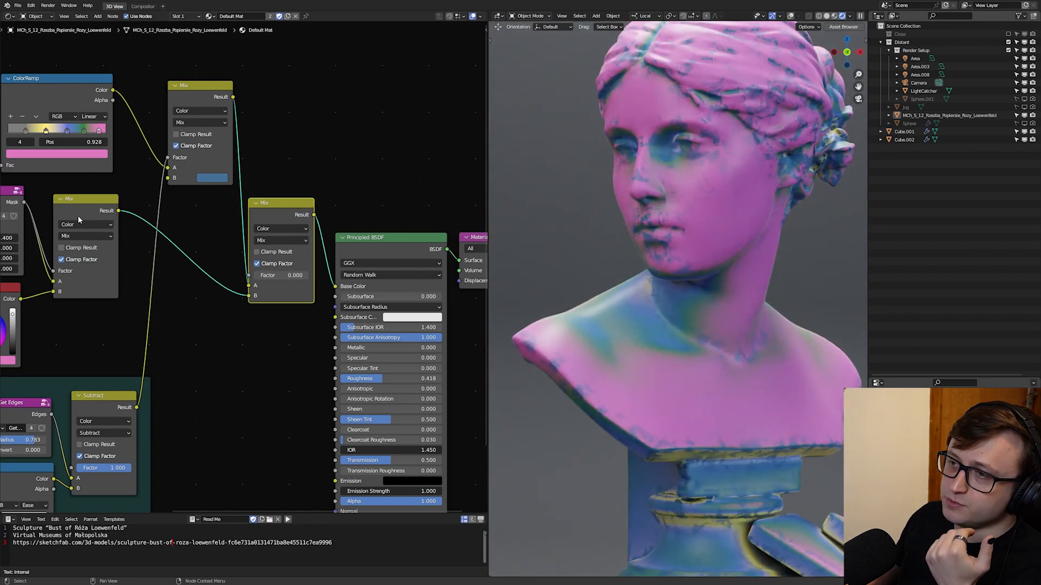
{"action": "middle_click_drag", "start_coordinate": [86, 223], "coordinate": [127, 227]}
{"action": "mouse_move", "coordinate": [63, 209]}
{"action": "middle_mouse_down"}
{"action": "mouse_move", "coordinate": [136, 216]}
{"action": "mouse_move", "coordinate": [70, 217]}
{"action": "middle_mouse_up"}
{"action": "left_click_drag", "start_coordinate": [71, 216], "coordinate": [299, 289]}
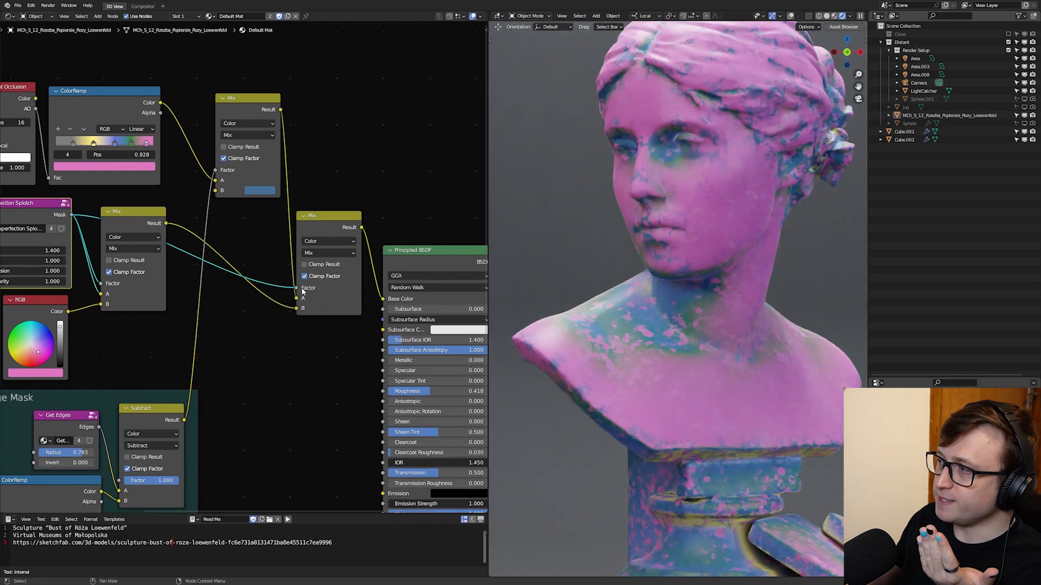
{"action": "scroll", "coordinate": [656, 395], "scroll_direction": "up", "scroll_amount": 3}
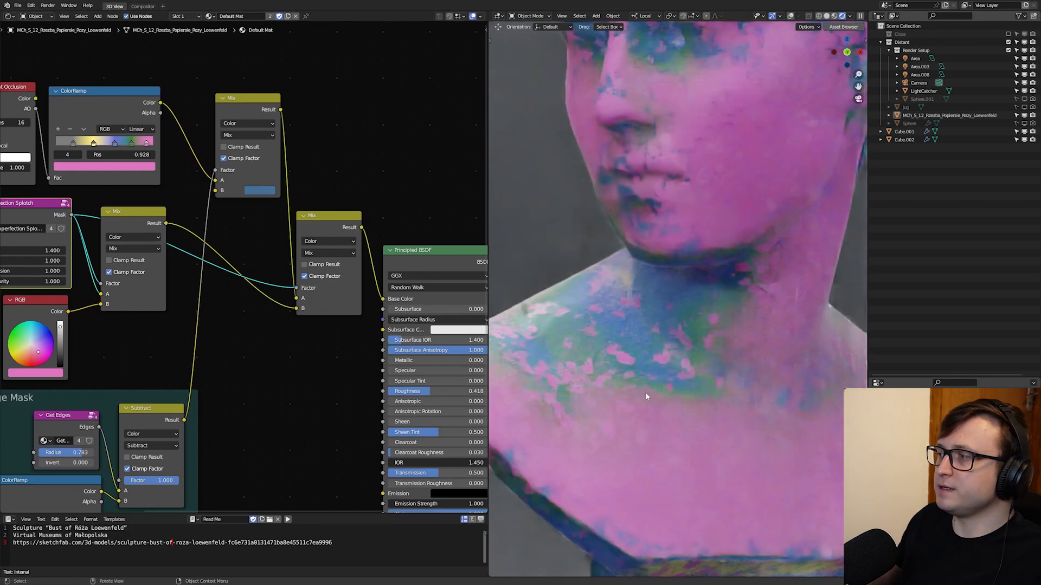
{"action": "scroll", "coordinate": [679, 366], "scroll_direction": "up", "scroll_amount": 2}
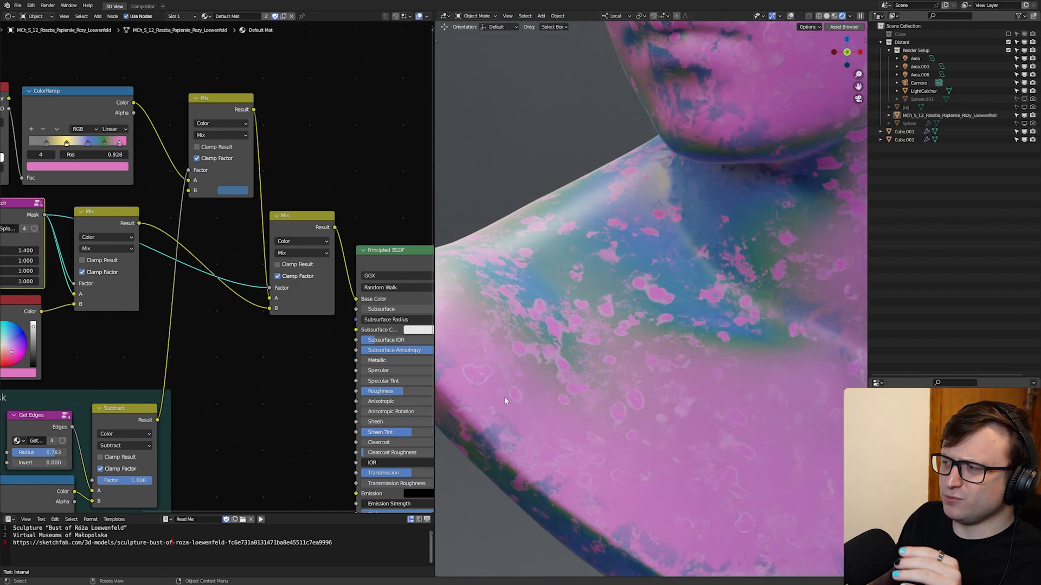
{"action": "scroll", "coordinate": [548, 422], "scroll_direction": "down", "scroll_amount": 6}
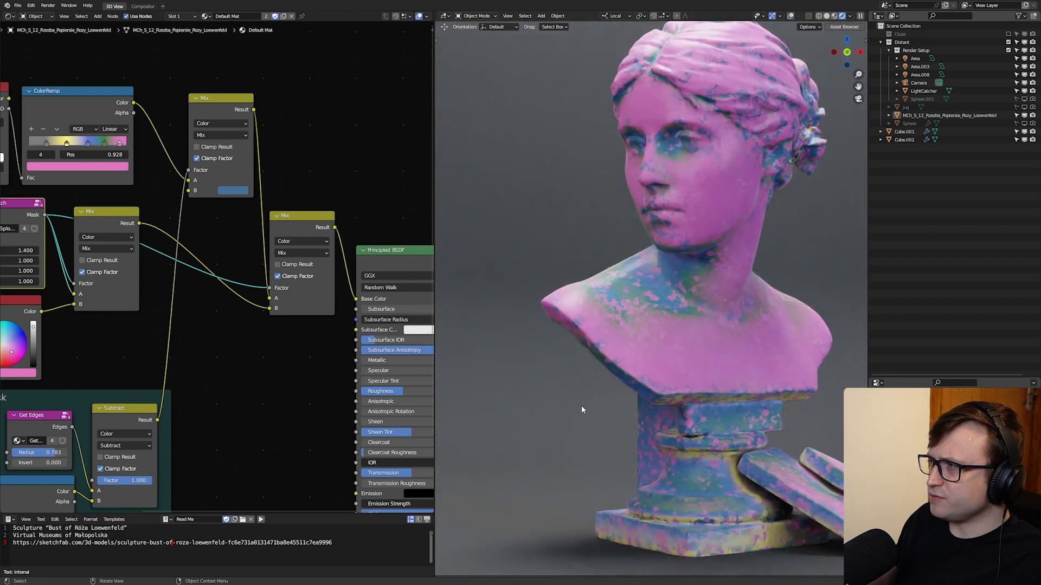
{"action": "middle_click_drag", "start_coordinate": [626, 402], "coordinate": [560, 398], "text": "shift"}
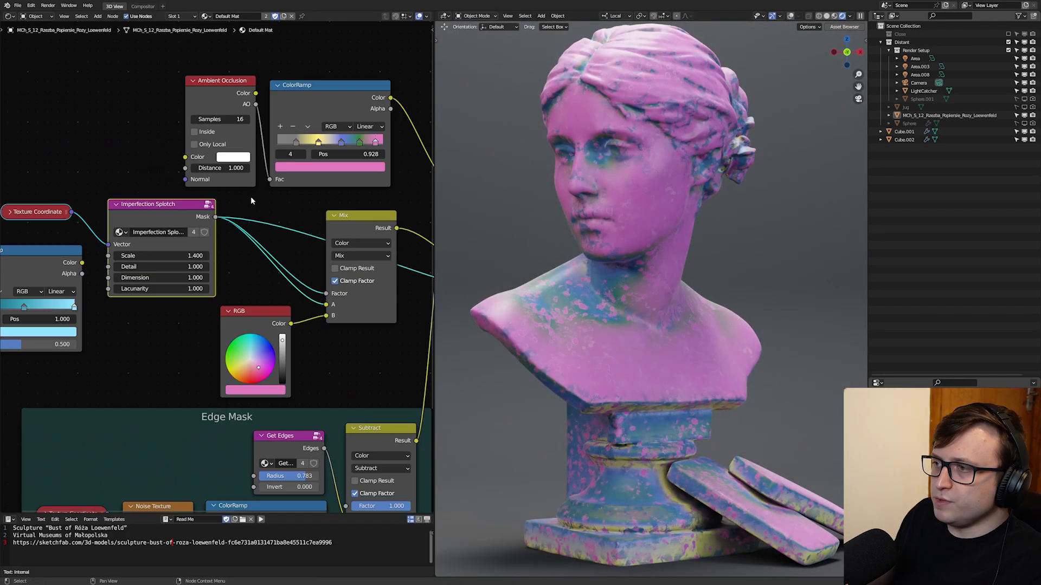
Step: Try a scale of 1.000 on the Imperfection Splotch node
{"action": "left_click", "coordinate": [232, 201]}
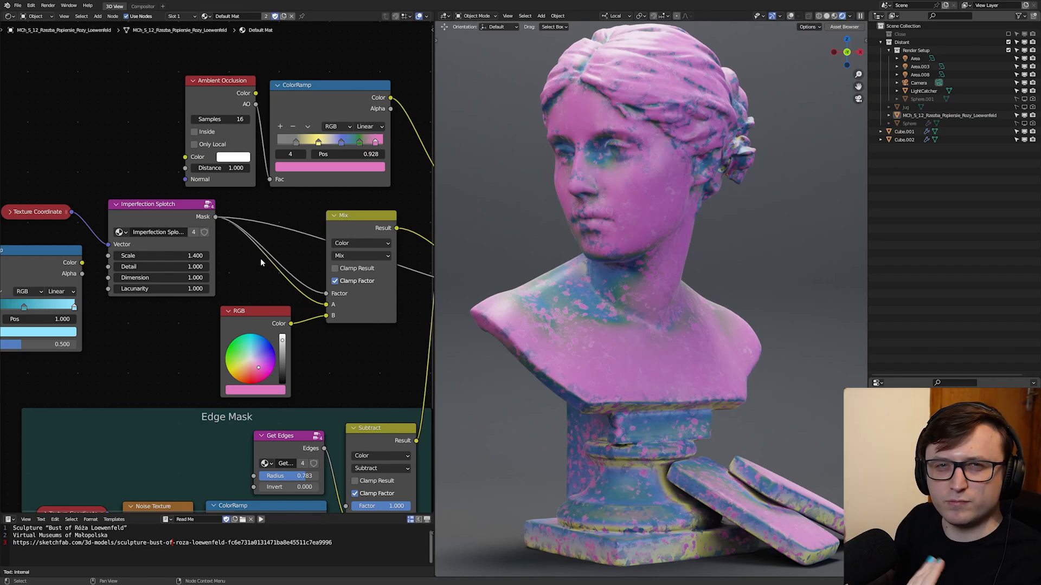
{"action": "mouse_move", "coordinate": [184, 255]}
{"action": "left_mouse_down"}
{"action": "mouse_move", "coordinate": [147, 256]}
{"action": "mouse_move", "coordinate": [177, 255]}
{"action": "left_mouse_up"}
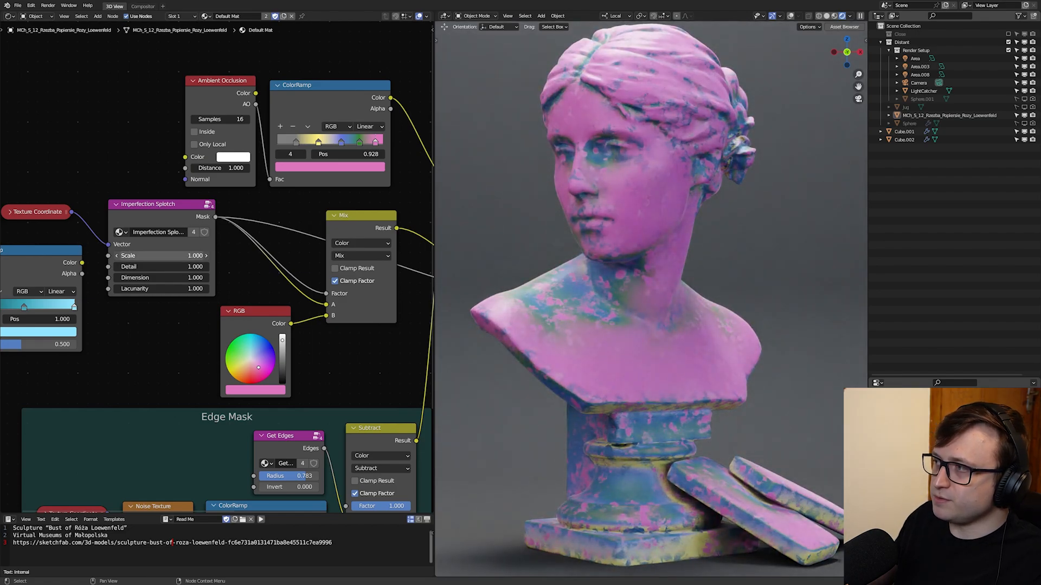
{"action": "right_click", "coordinate": [177, 256]}
Step: Move the Edge Mask frame further down to make room beneath the splotch nodes
{"action": "middle_click_drag", "start_coordinate": [149, 341], "coordinate": [174, 334]}
{"action": "scroll", "coordinate": [174, 335], "scroll_direction": "down", "scroll_amount": 2}
{"action": "middle_click_drag", "start_coordinate": [429, 300], "coordinate": [266, 297]}
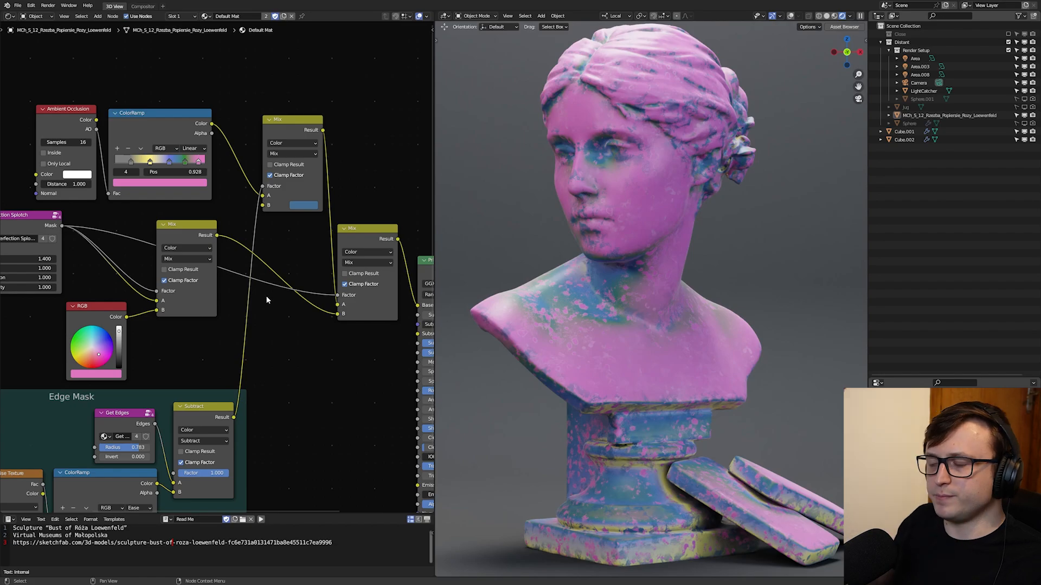
{"action": "scroll", "coordinate": [288, 305], "scroll_direction": "down", "scroll_amount": 2}
{"action": "left_click_drag", "start_coordinate": [162, 323], "coordinate": [261, 380]}
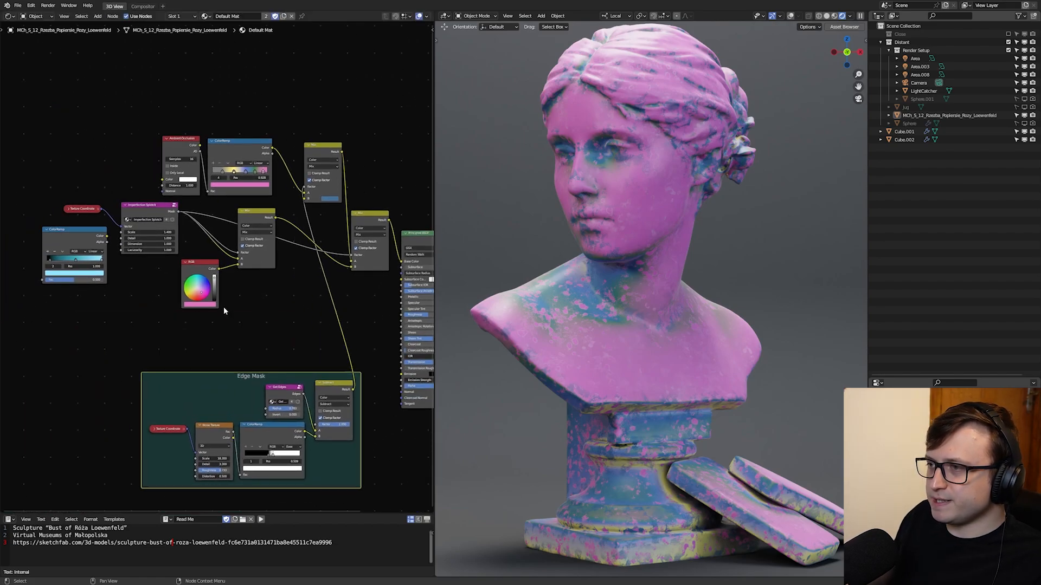
Step: Gather the Imperfection Splotch, Texture Coordinate, blue ColorRamp, RGB and splotch Mix nodes into a compact group above the Edge Mask frame
{"action": "scroll", "coordinate": [231, 306], "scroll_direction": "up", "scroll_amount": 1}
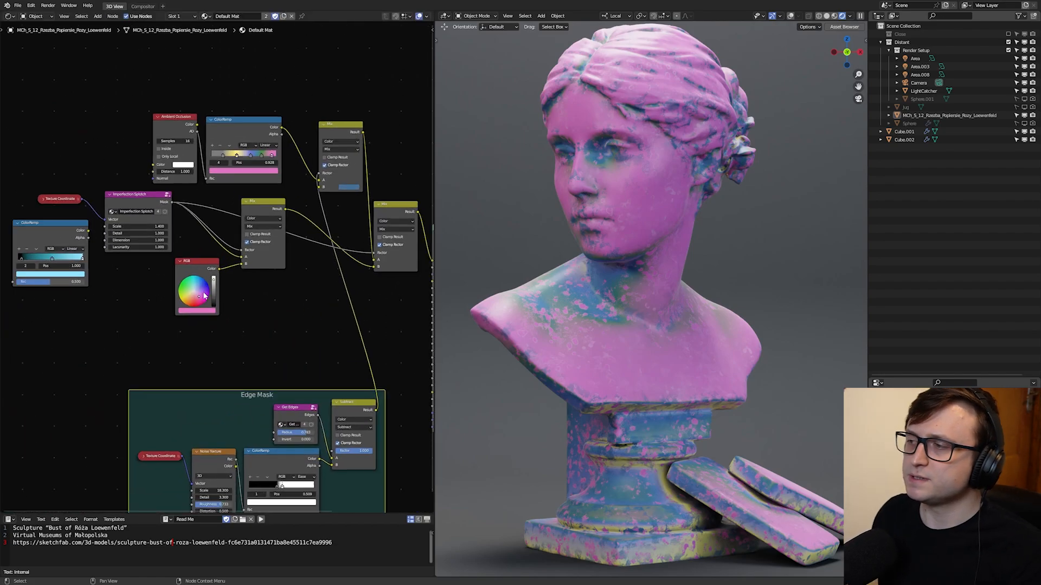
{"action": "scroll", "coordinate": [224, 296], "scroll_direction": "down", "scroll_amount": 1}
{"action": "middle_click_drag", "start_coordinate": [224, 296], "coordinate": [217, 254]}
{"action": "scroll", "coordinate": [217, 253], "scroll_direction": "up", "scroll_amount": 1}
{"action": "left_click_drag", "start_coordinate": [112, 182], "coordinate": [179, 221]}
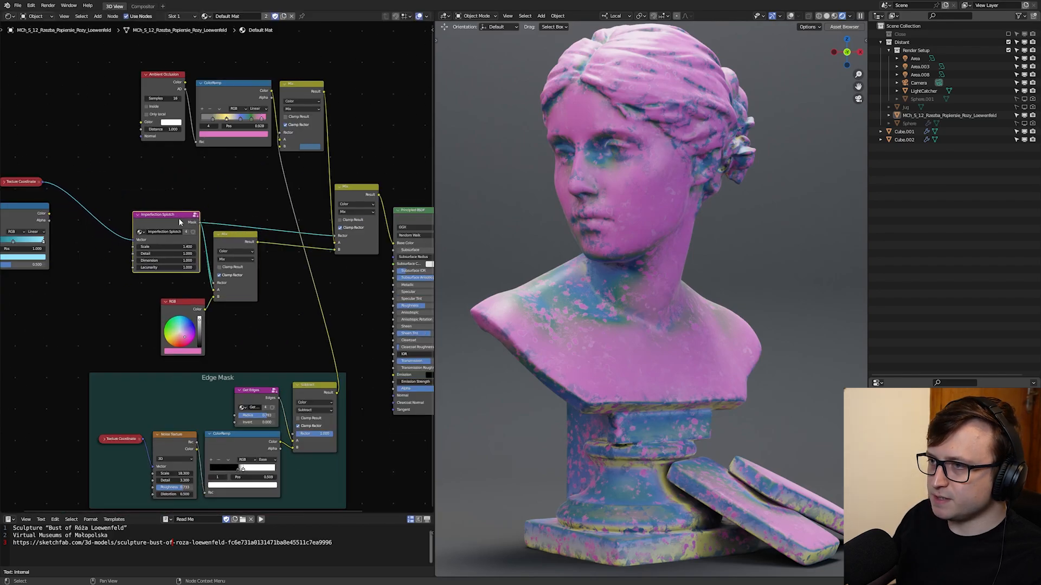
{"action": "middle_click_drag", "start_coordinate": [30, 218], "coordinate": [66, 216]}
{"action": "left_click_drag", "start_coordinate": [56, 211], "coordinate": [107, 300]}
{"action": "left_click_drag", "start_coordinate": [106, 300], "coordinate": [159, 288]}
Step: Add a Frame, place the splotch nodes inside it and label it Splotch
{"action": "key", "text": "shift+a"}
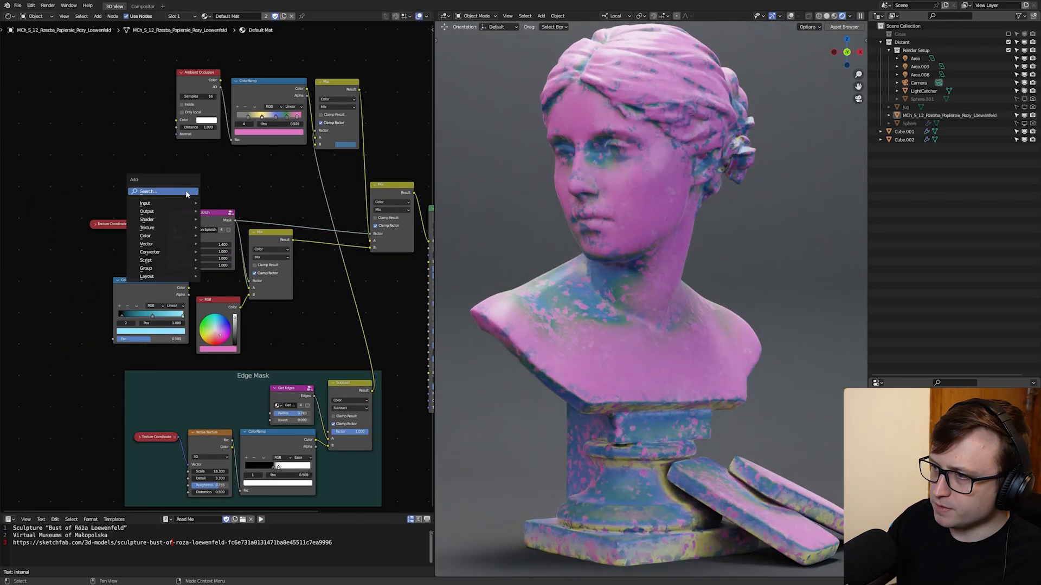
{"action": "left_click", "coordinate": [187, 191]}
{"action": "type", "text": "fra"}
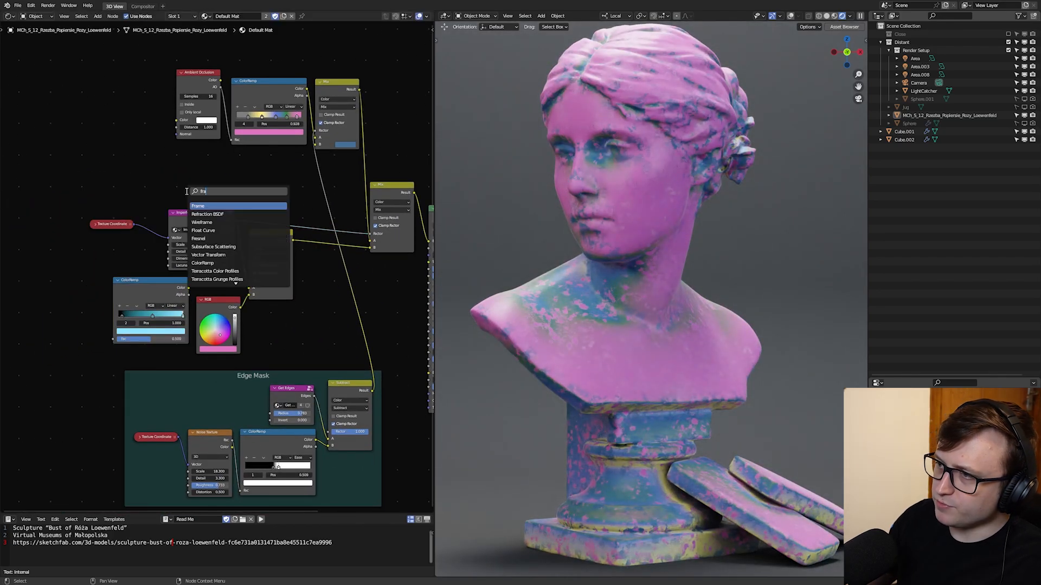
{"action": "key", "text": "Return"}
{"action": "left_click", "coordinate": [83, 180]}
{"action": "scroll", "coordinate": [335, 273], "scroll_direction": "up", "scroll_amount": 1}
{"action": "left_click_drag", "start_coordinate": [301, 326], "coordinate": [84, 220]}
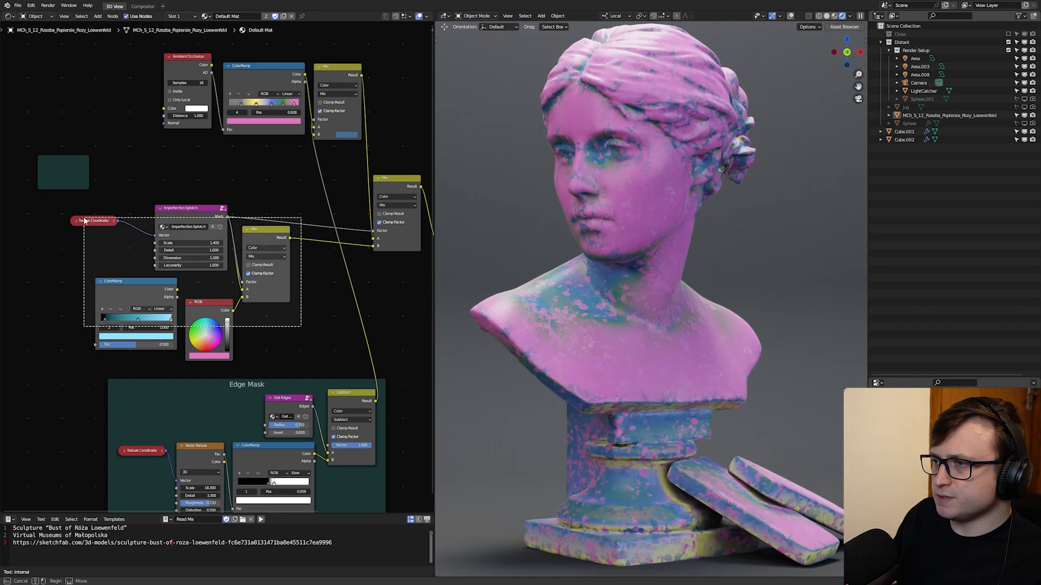
{"action": "left_click_drag", "start_coordinate": [89, 159], "coordinate": [162, 190]}
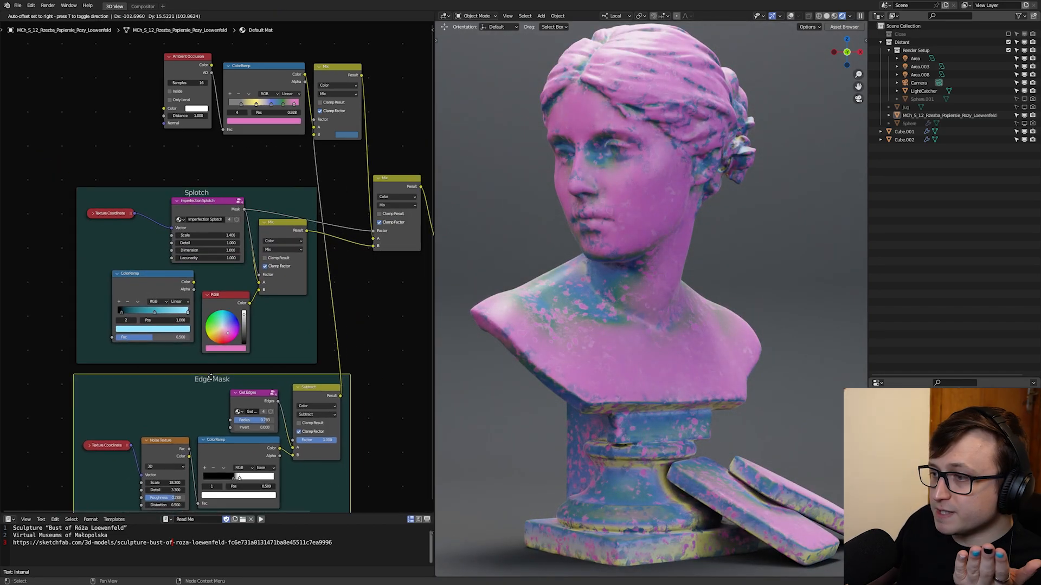
Step: Align the Edge Mask frame directly beneath the Splotch frame
{"action": "left_click_drag", "start_coordinate": [246, 383], "coordinate": [216, 373]}
{"action": "middle_click_drag", "start_coordinate": [372, 335], "coordinate": [313, 342]}
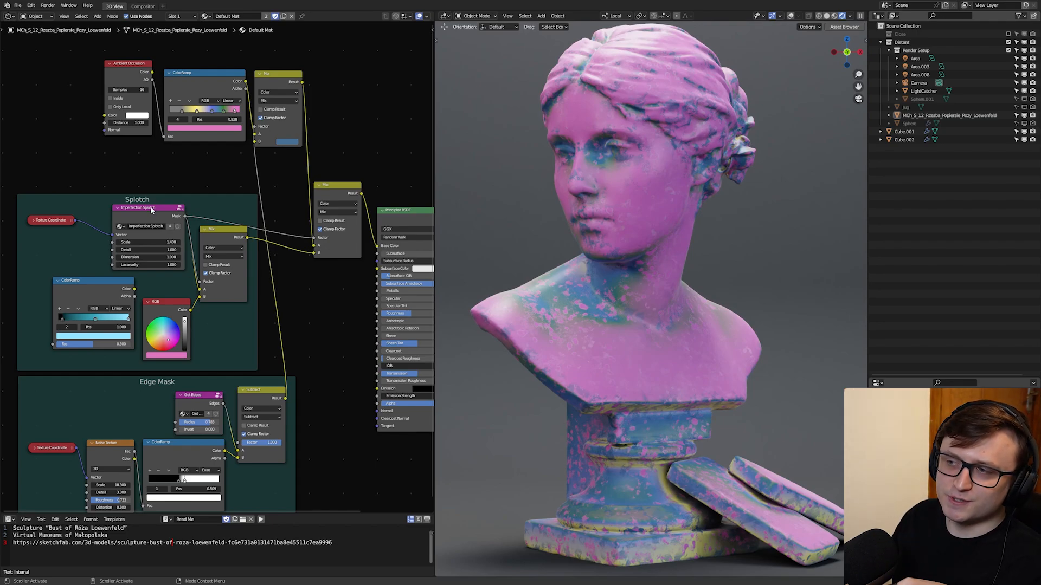
{"action": "left_click_drag", "start_coordinate": [150, 210], "coordinate": [151, 207]}
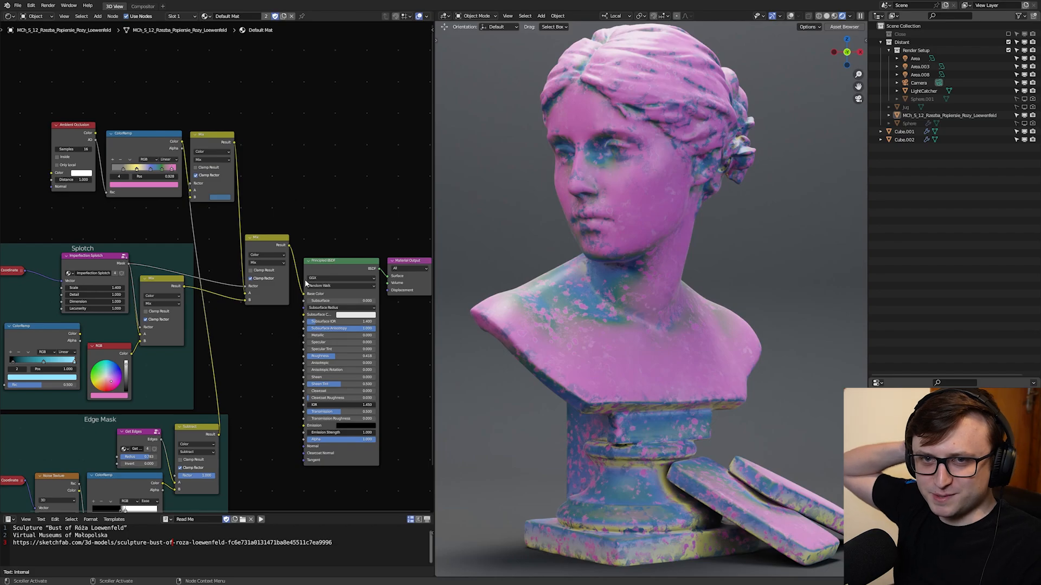
Step: Move the Ambient Occlusion node further away from its ColorRamp to open space between them
{"action": "middle_click_drag", "start_coordinate": [305, 284], "coordinate": [411, 262]}
{"action": "scroll", "coordinate": [172, 154], "scroll_direction": "up", "scroll_amount": 2}
{"action": "middle_click_drag", "start_coordinate": [219, 189], "coordinate": [172, 182]}
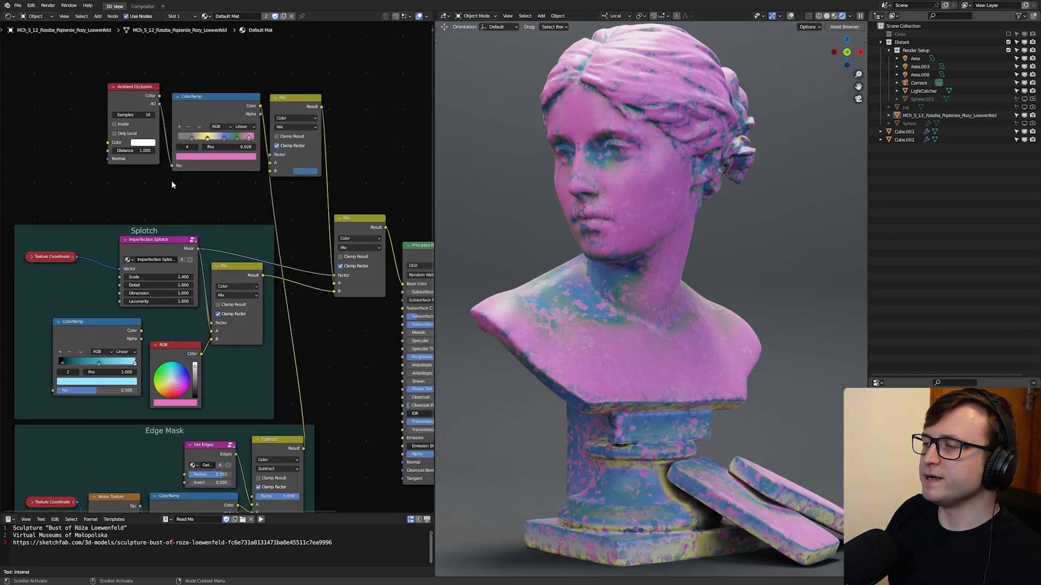
{"action": "scroll", "coordinate": [172, 183], "scroll_direction": "down", "scroll_amount": 2}
{"action": "middle_click_drag", "start_coordinate": [243, 115], "coordinate": [232, 142]}
{"action": "scroll", "coordinate": [232, 142], "scroll_direction": "up", "scroll_amount": 2}
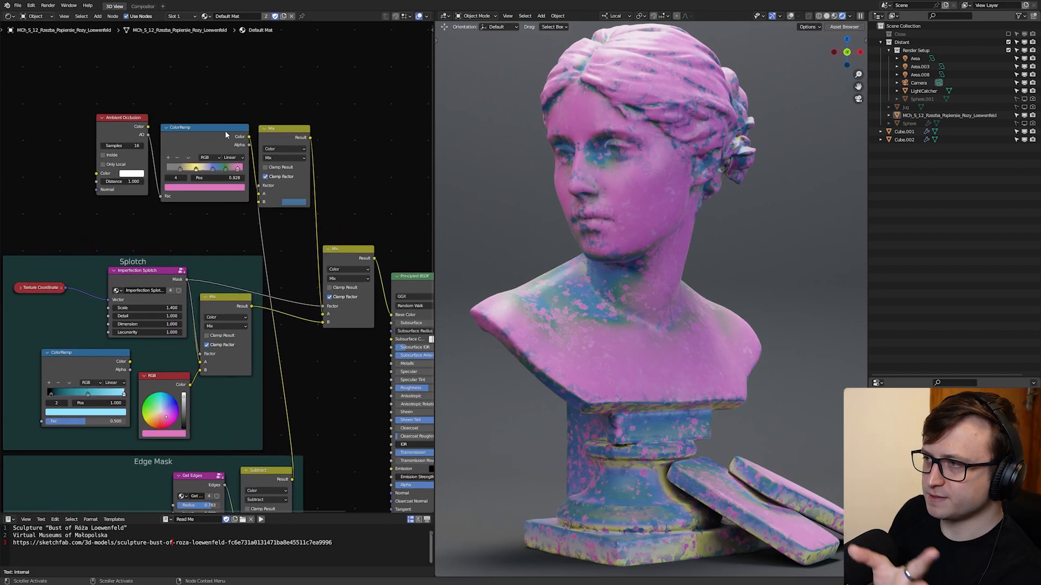
{"action": "left_click_drag", "start_coordinate": [204, 98], "coordinate": [278, 154]}
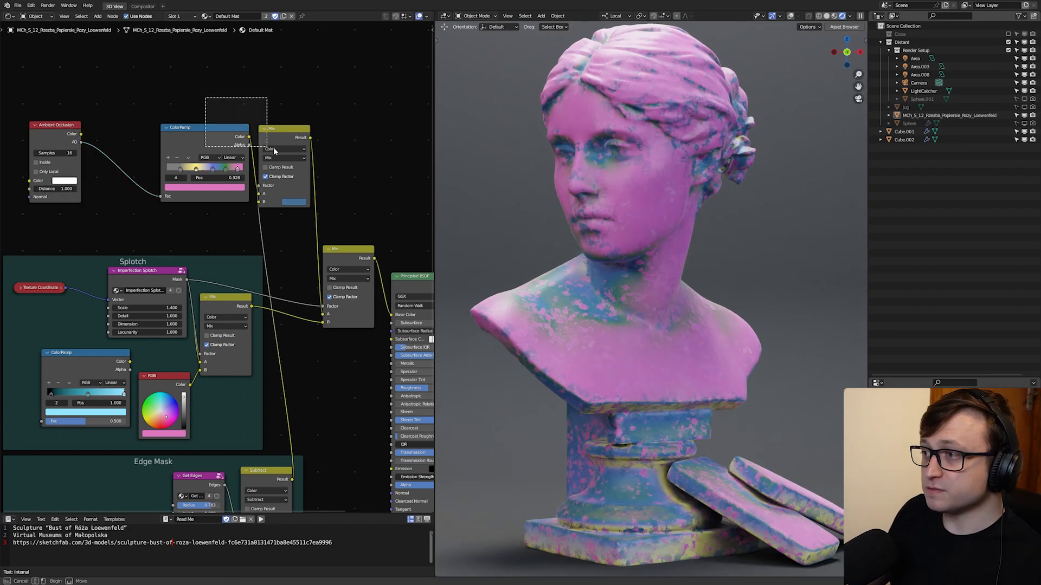
{"action": "key", "text": "h"}
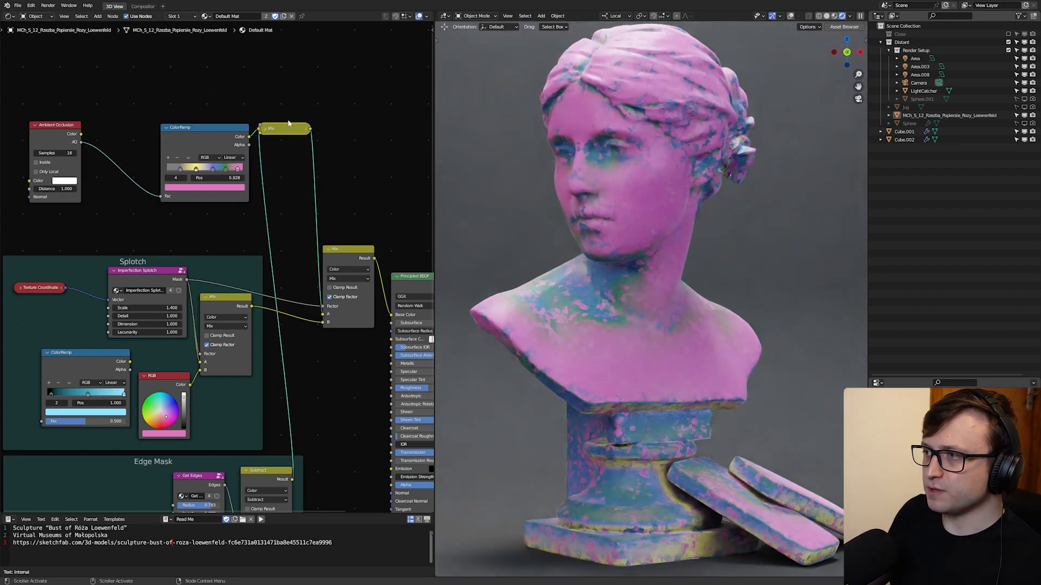
Step: Add a second ColorRamp above the coloured one, driven by the Ambient Occlusion AO output, and plug its Color into Base Color
{"action": "key", "text": "shift+a"}
{"action": "type", "text": "s"}
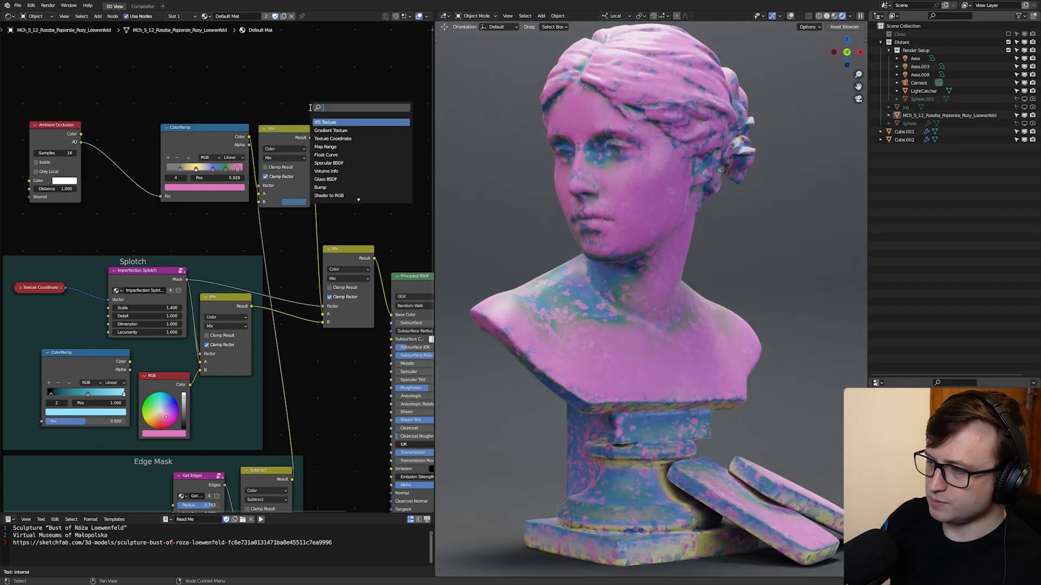
{"action": "type", "text": "ramp"}
{"action": "key", "text": "Return"}
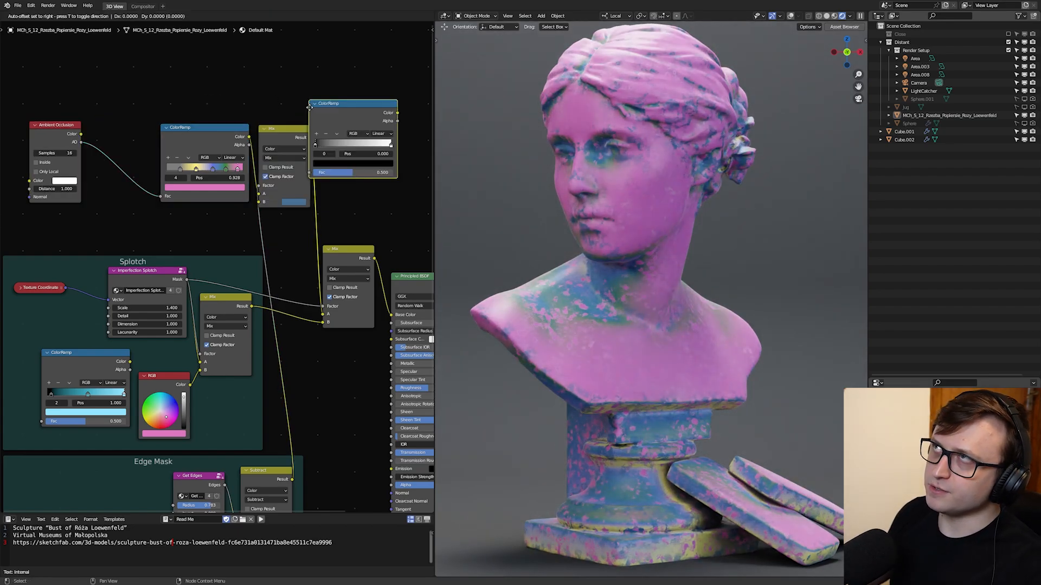
{"action": "left_click", "coordinate": [231, 59]}
{"action": "left_click_drag", "start_coordinate": [81, 142], "coordinate": [230, 123]}
{"action": "middle_click_drag", "start_coordinate": [245, 69], "coordinate": [226, 123]}
{"action": "left_click_drag", "start_coordinate": [226, 123], "coordinate": [161, 108]}
{"action": "left_click_drag", "start_coordinate": [234, 102], "coordinate": [379, 369]}
Step: Reverse the new ColorRamp so it runs from white to black, with the white stop at 0.545
{"action": "scroll", "coordinate": [57, 284], "scroll_direction": "up", "scroll_amount": 1}
{"action": "left_click_drag", "start_coordinate": [152, 134], "coordinate": [203, 134]}
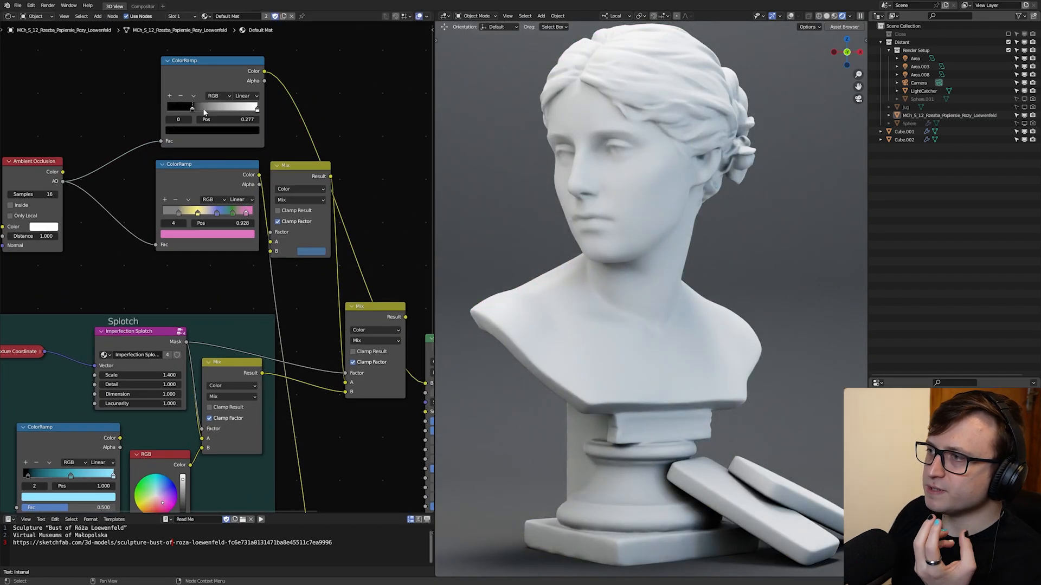
{"action": "left_click_drag", "start_coordinate": [258, 109], "coordinate": [144, 107]}
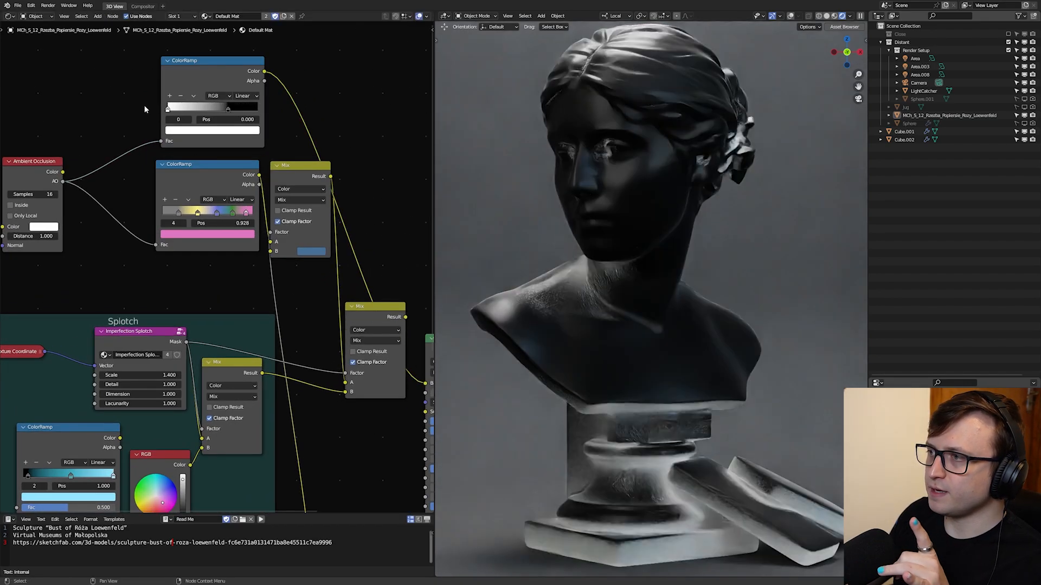
{"action": "mouse_move", "coordinate": [232, 110]}
{"action": "left_mouse_down"}
{"action": "mouse_move", "coordinate": [213, 111]}
{"action": "mouse_move", "coordinate": [254, 111]}
{"action": "left_mouse_up"}
{"action": "left_click_drag", "start_coordinate": [170, 111], "coordinate": [188, 111]}
{"action": "left_click_drag", "start_coordinate": [253, 110], "coordinate": [239, 111]}
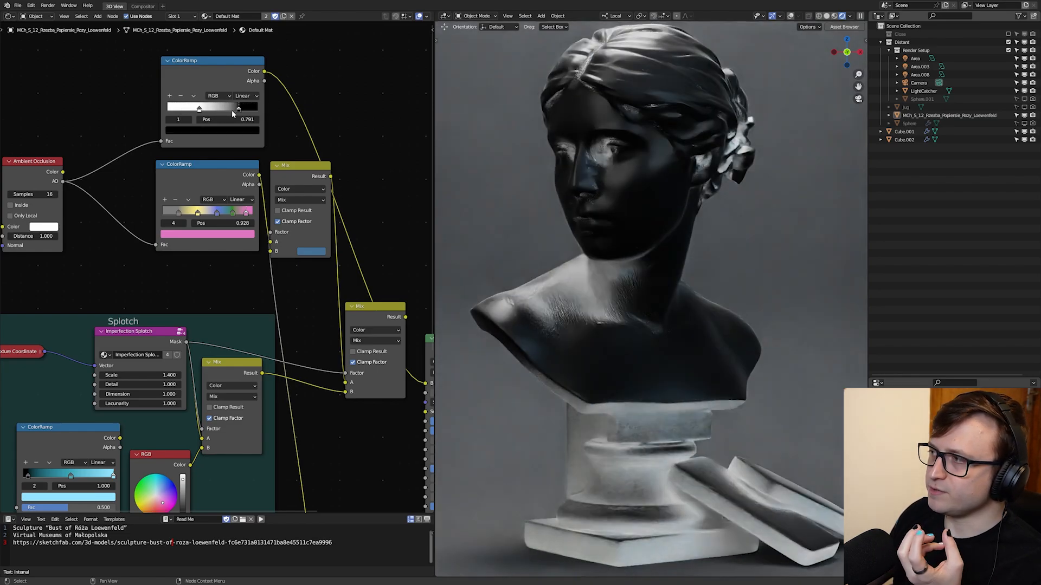
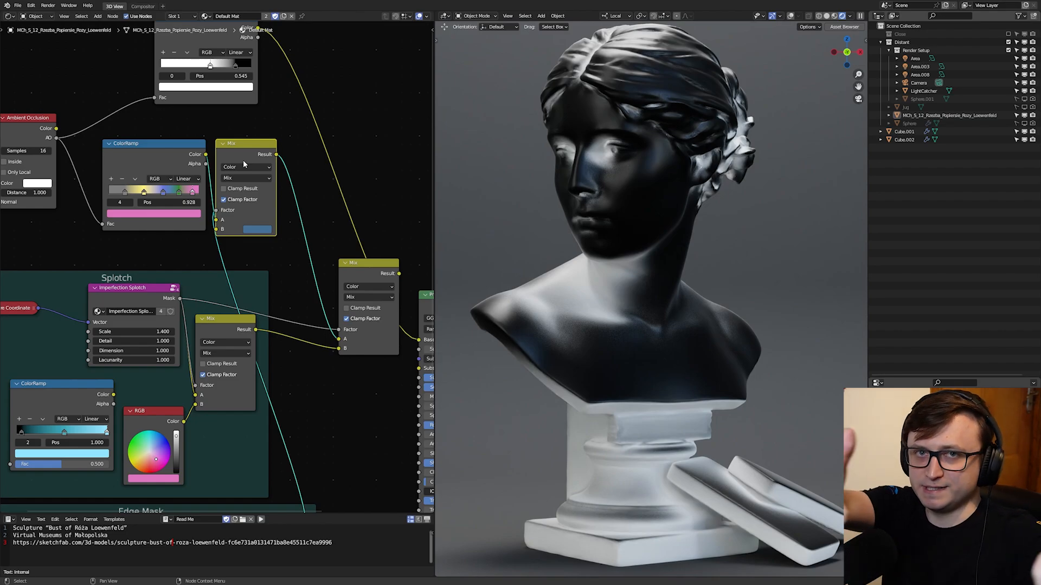
Step: Place the black-and-white ColorRamp beneath the coloured ColorRamp and its Mix node, moving that pair up
{"action": "scroll", "coordinate": [255, 184], "scroll_direction": "down", "scroll_amount": 3}
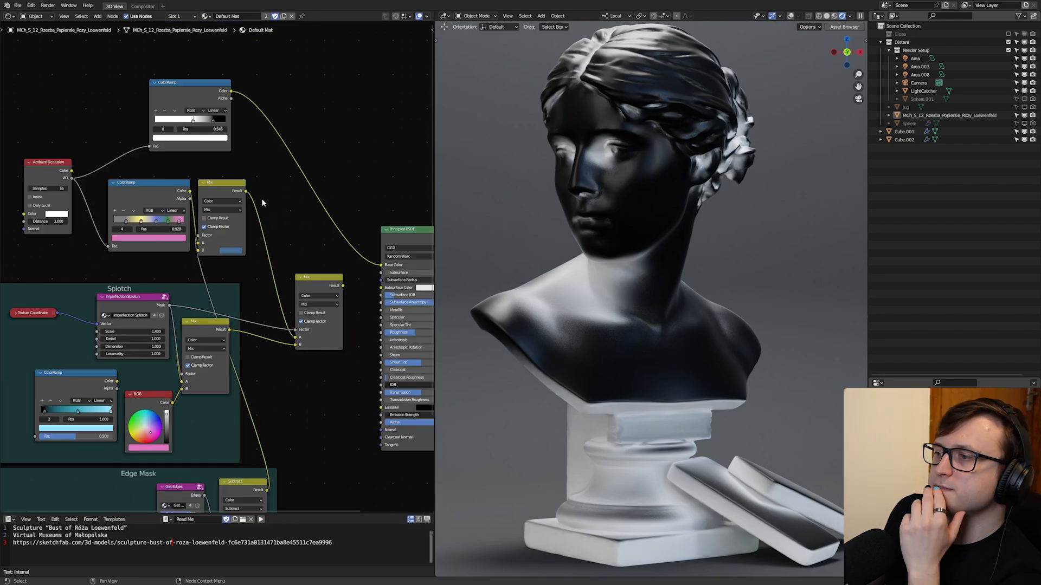
{"action": "left_click_drag", "start_coordinate": [284, 187], "coordinate": [173, 149]}
{"action": "key", "text": "g"}
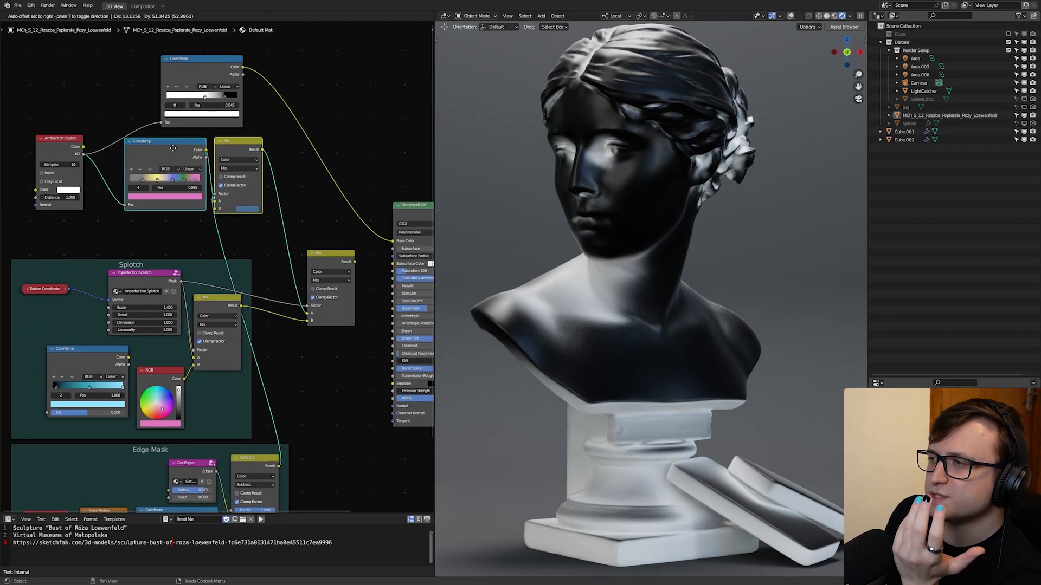
{"action": "left_click", "coordinate": [180, 120]}
{"action": "left_click_drag", "start_coordinate": [201, 73], "coordinate": [162, 220]}
{"action": "left_click_drag", "start_coordinate": [157, 91], "coordinate": [223, 156]}
{"action": "key", "text": "g"}
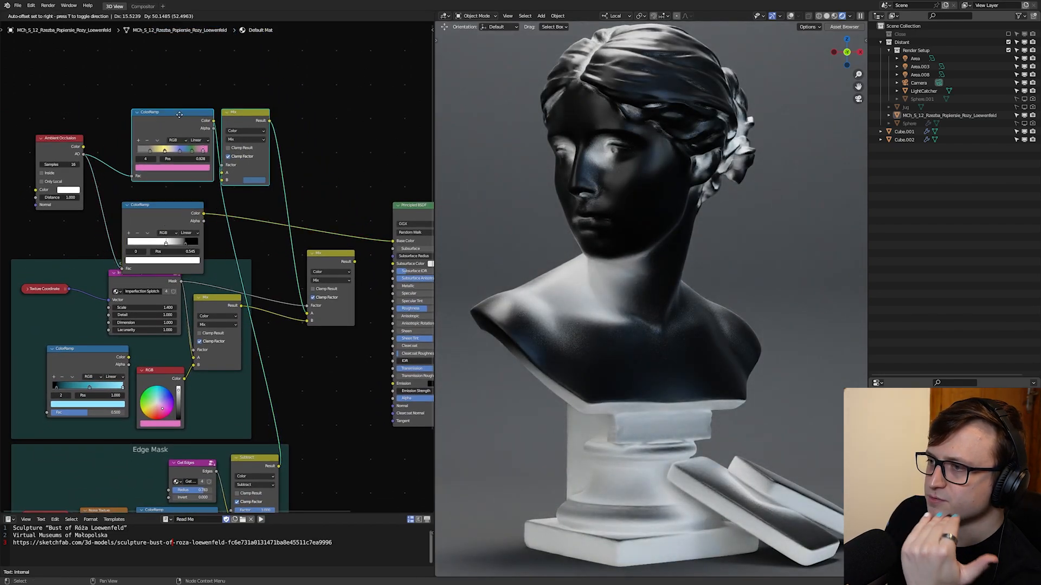
{"action": "left_click", "coordinate": [229, 97]}
{"action": "left_click_drag", "start_coordinate": [171, 206], "coordinate": [180, 182]}
Step: Preview the Imperfection Splotch mask on Base Color and shift the splotch Mix and final Mix nodes to make room
{"action": "scroll", "coordinate": [217, 269], "scroll_direction": "up", "scroll_amount": 2}
{"action": "middle_click_drag", "start_coordinate": [265, 294], "coordinate": [244, 291]}
{"action": "mouse_move", "coordinate": [319, 255]}
{"action": "left_mouse_down"}
{"action": "mouse_move", "coordinate": [315, 263]}
{"action": "mouse_move", "coordinate": [319, 251]}
{"action": "left_mouse_up"}
{"action": "left_click_drag", "start_coordinate": [356, 254], "coordinate": [401, 235]}
{"action": "middle_click_drag", "start_coordinate": [370, 254], "coordinate": [345, 256]}
{"action": "left_click_drag", "start_coordinate": [164, 174], "coordinate": [276, 308]}
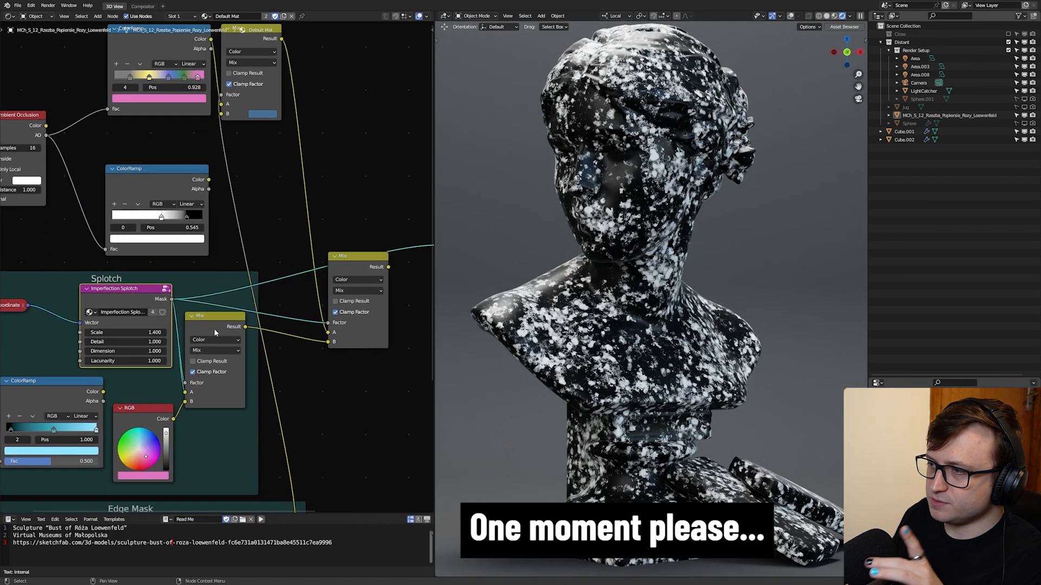
{"action": "left_click_drag", "start_coordinate": [206, 317], "coordinate": [263, 315]}
{"action": "left_click_drag", "start_coordinate": [350, 263], "coordinate": [398, 241]}
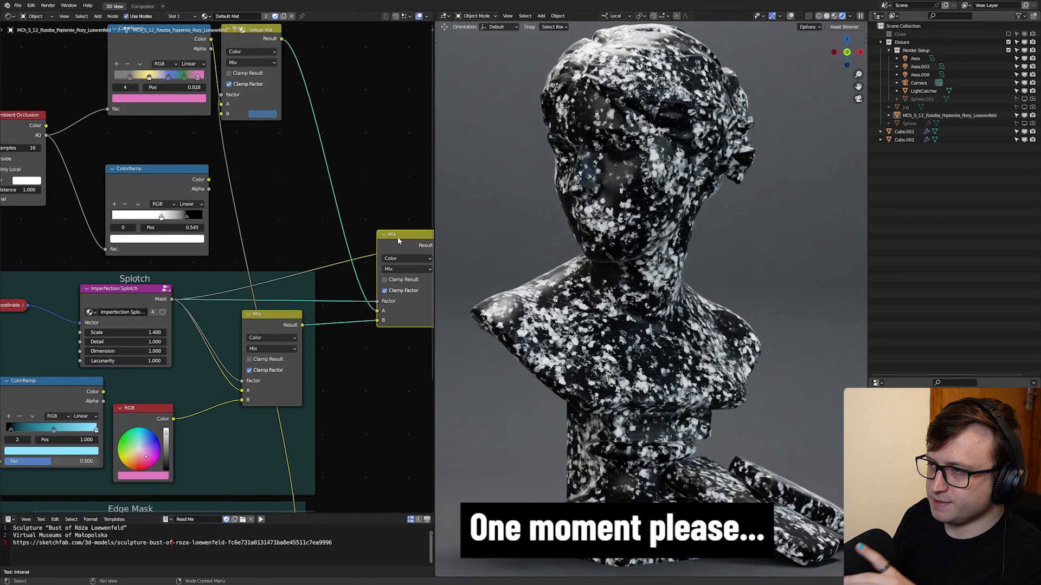
Step: Add a Mix Color node beside the black-and-white ColorRamp with the splotch Mask in A, and lower the final Mix node
{"action": "key", "text": "shift+a"}
{"action": "type", "text": "smix"}
{"action": "key", "text": "Return"}
{"action": "left_click", "coordinate": [274, 169]}
{"action": "left_click_drag", "start_coordinate": [172, 300], "coordinate": [261, 244]}
{"action": "scroll", "coordinate": [325, 211], "scroll_direction": "down", "scroll_amount": 4}
{"action": "middle_click_drag", "start_coordinate": [392, 166], "coordinate": [212, 212]}
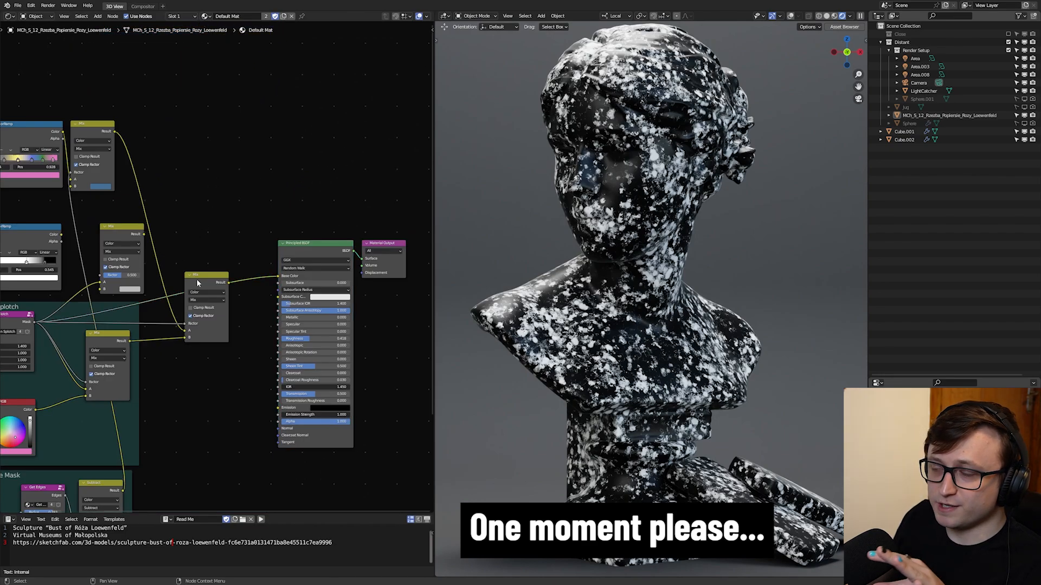
{"action": "left_click_drag", "start_coordinate": [208, 282], "coordinate": [210, 318]}
{"action": "middle_click_drag", "start_coordinate": [141, 260], "coordinate": [226, 283]}
{"action": "scroll", "coordinate": [226, 282], "scroll_direction": "up", "scroll_amount": 2}
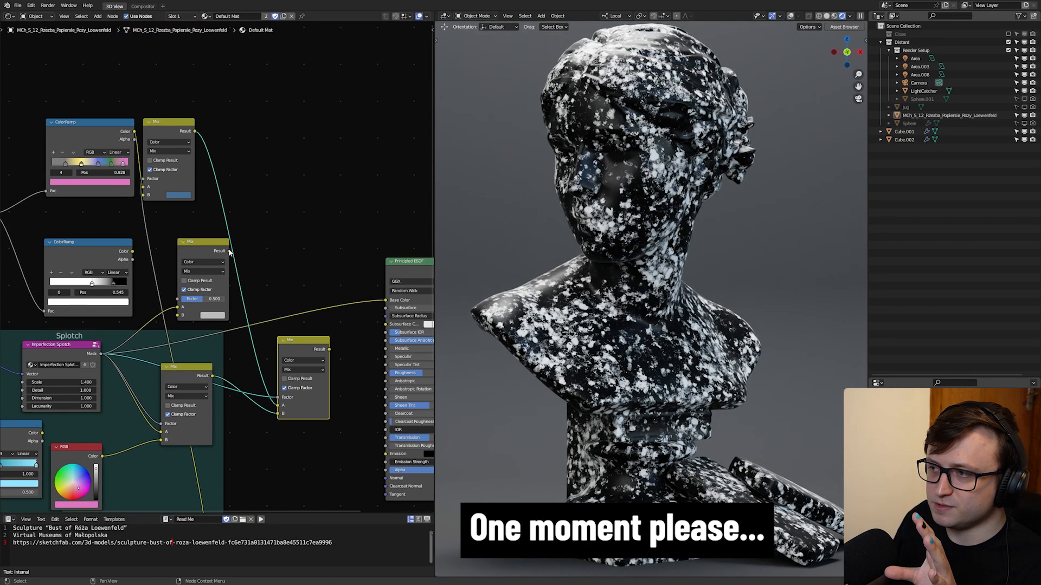
Step: Try Subtract blending at factor 1.000 on the new Mix node, with the black-and-white ColorRamp in A and the result previewed
{"action": "scroll", "coordinate": [32, 269], "scroll_direction": "up", "scroll_amount": 2}
{"action": "left_click_drag", "start_coordinate": [170, 245], "coordinate": [297, 309]}
{"action": "left_click", "coordinate": [267, 272]}
{"action": "left_click", "coordinate": [263, 439]}
{"action": "left_click_drag", "start_coordinate": [232, 331], "coordinate": [231, 320]}
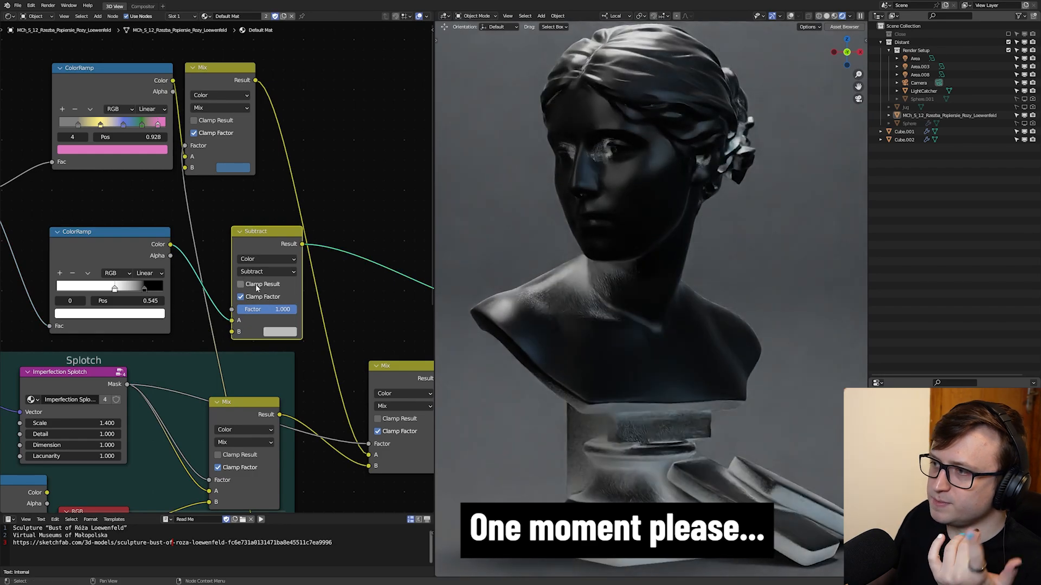
Step: Switch the new Mix node to Add, connecting the splotch Mask to B and the black-and-white ColorRamp's Color to Factor
{"action": "left_click", "coordinate": [265, 273]}
{"action": "left_click", "coordinate": [263, 374]}
{"action": "left_click_drag", "start_coordinate": [128, 384], "coordinate": [232, 332]}
{"action": "left_click_drag", "start_coordinate": [287, 310], "coordinate": [211, 299]}
{"action": "left_click_drag", "start_coordinate": [170, 244], "coordinate": [232, 310]}
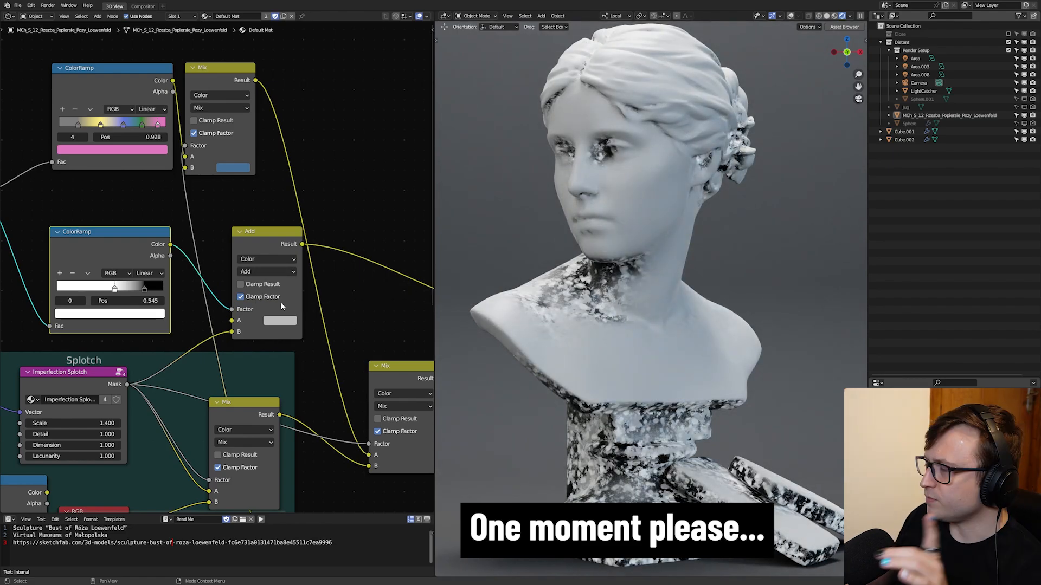
Step: Set the Add node's A colour to pure black with a Value of 0
{"action": "left_click", "coordinate": [279, 321]}
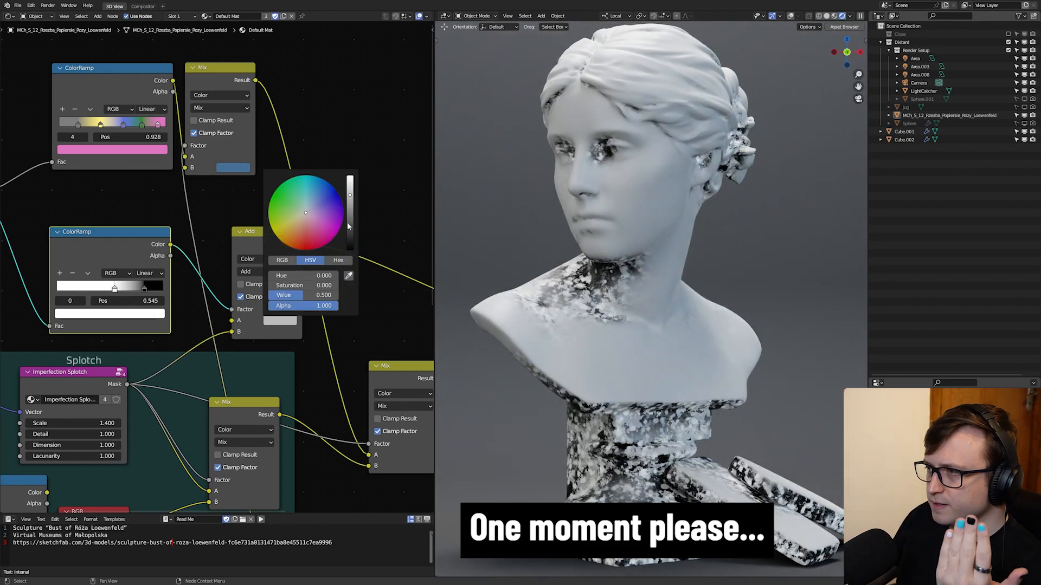
{"action": "left_click_drag", "start_coordinate": [351, 193], "coordinate": [351, 250]}
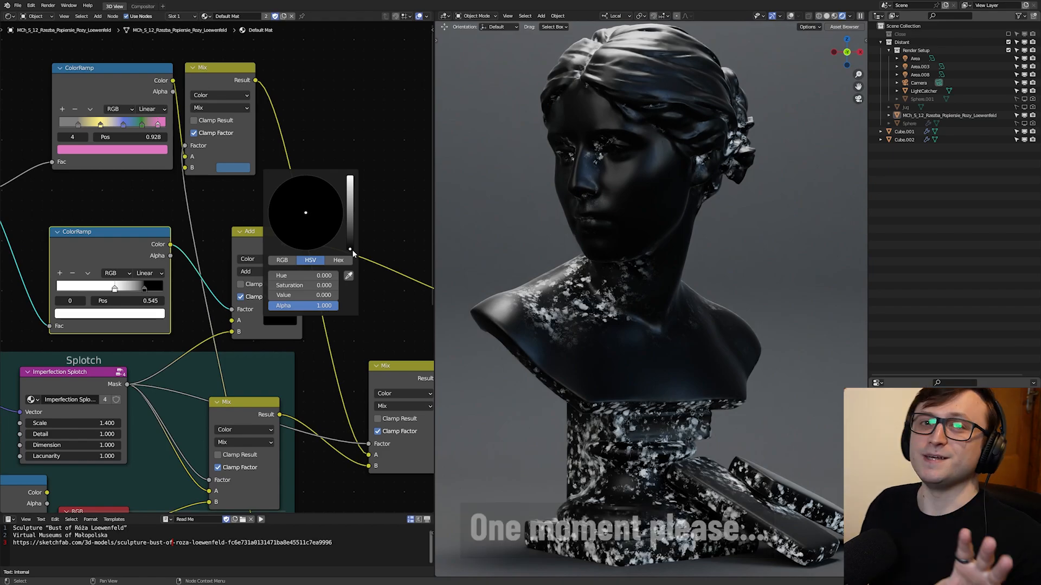
{"action": "scroll", "coordinate": [216, 188], "scroll_direction": "down", "scroll_amount": 2}
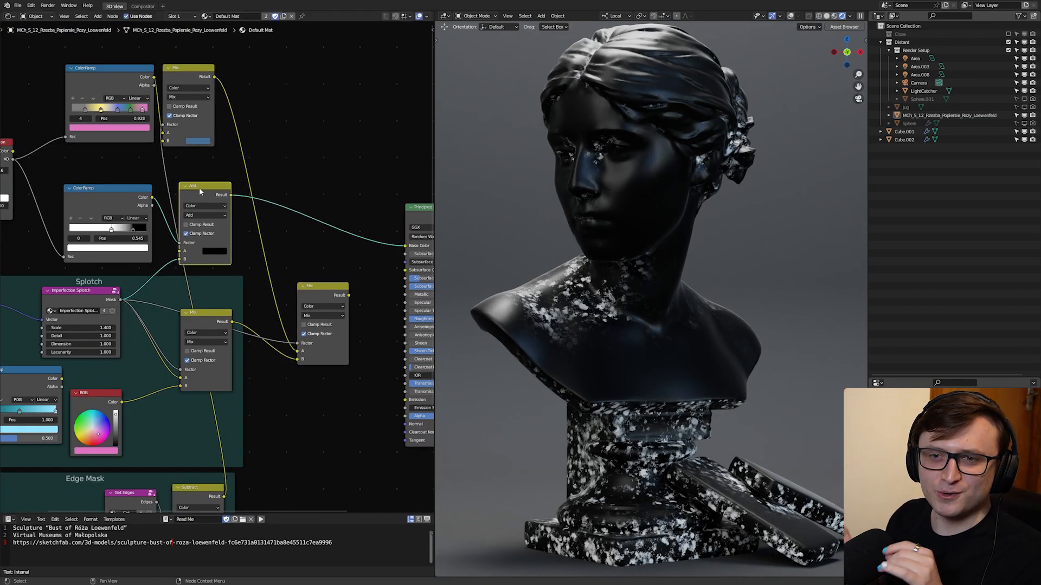
{"action": "scroll", "coordinate": [200, 188], "scroll_direction": "down", "scroll_amount": 1}
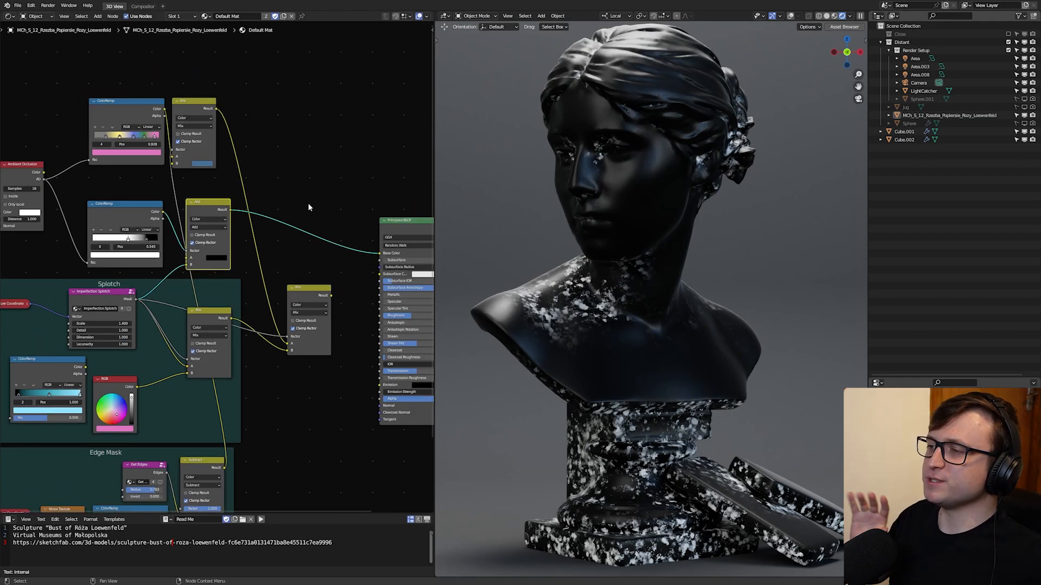
Step: Preview the splotch mask alone and the black-and-white ambient occlusion ramp alone on Base Color
{"action": "scroll", "coordinate": [305, 254], "scroll_direction": "up", "scroll_amount": 1}
{"action": "left_click_drag", "start_coordinate": [107, 297], "coordinate": [391, 244]}
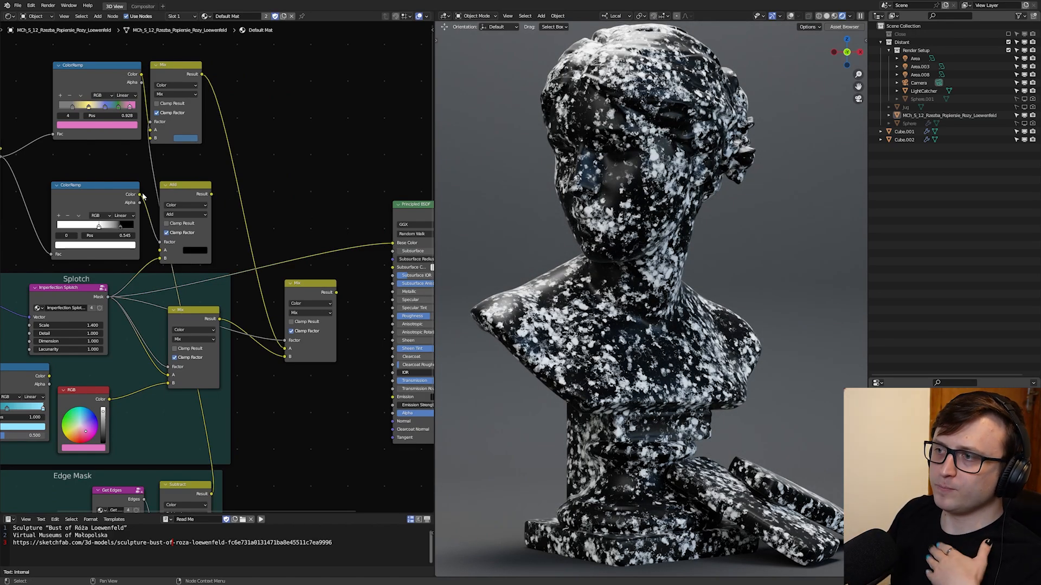
{"action": "left_click_drag", "start_coordinate": [142, 197], "coordinate": [392, 243]}
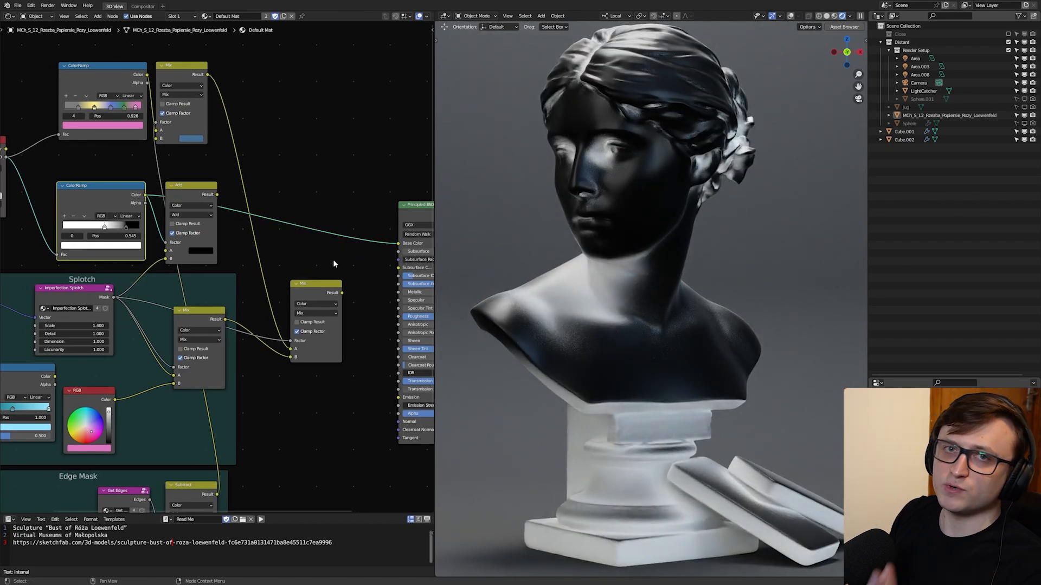
{"action": "scroll", "coordinate": [271, 239], "scroll_direction": "up", "scroll_amount": 1}
{"action": "left_click_drag", "start_coordinate": [183, 252], "coordinate": [206, 251]}
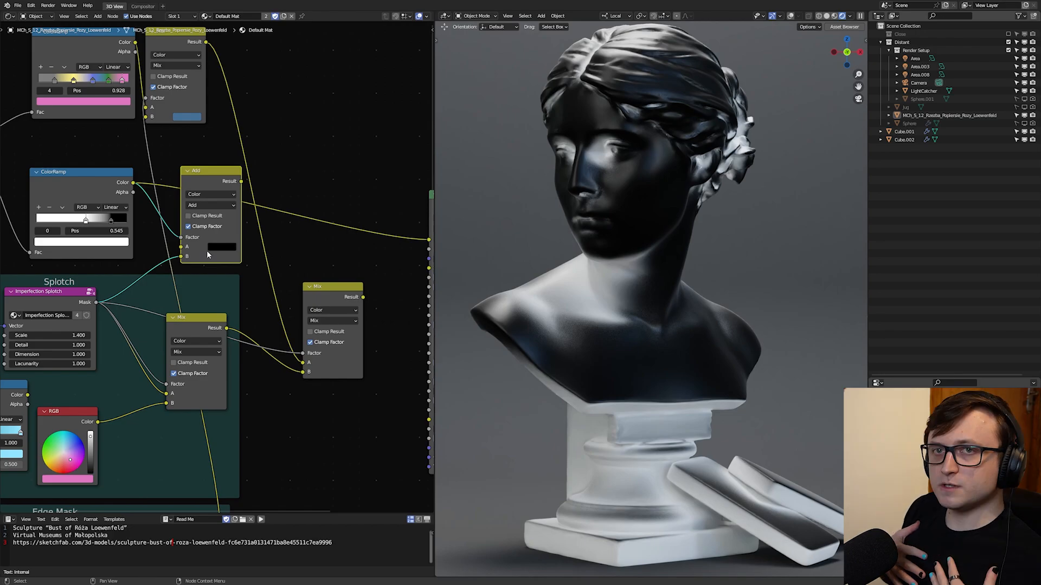
{"action": "left_click_drag", "start_coordinate": [210, 177], "coordinate": [207, 175]}
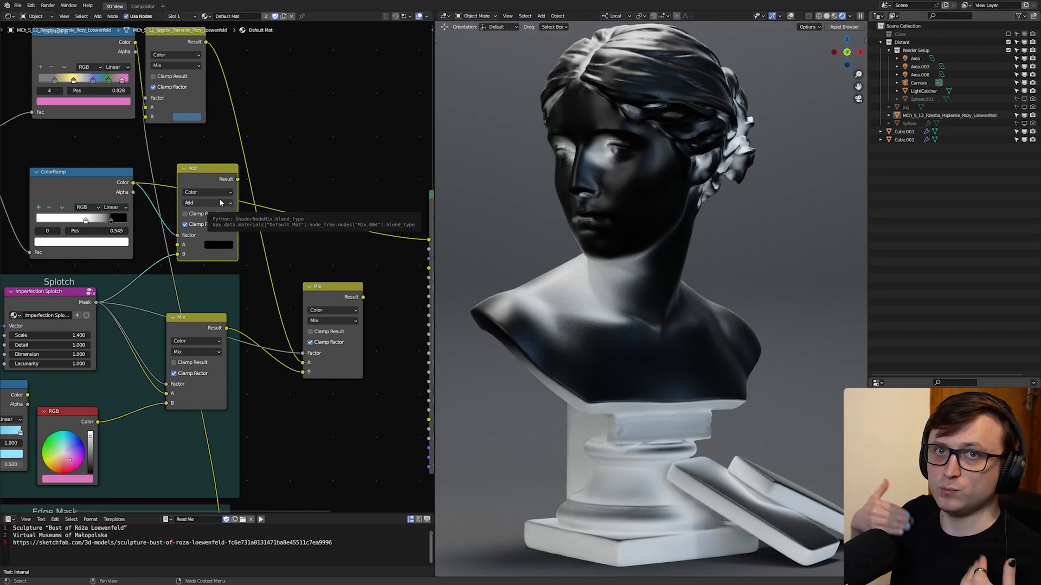
{"action": "middle_click_drag", "start_coordinate": [220, 202], "coordinate": [211, 210]}
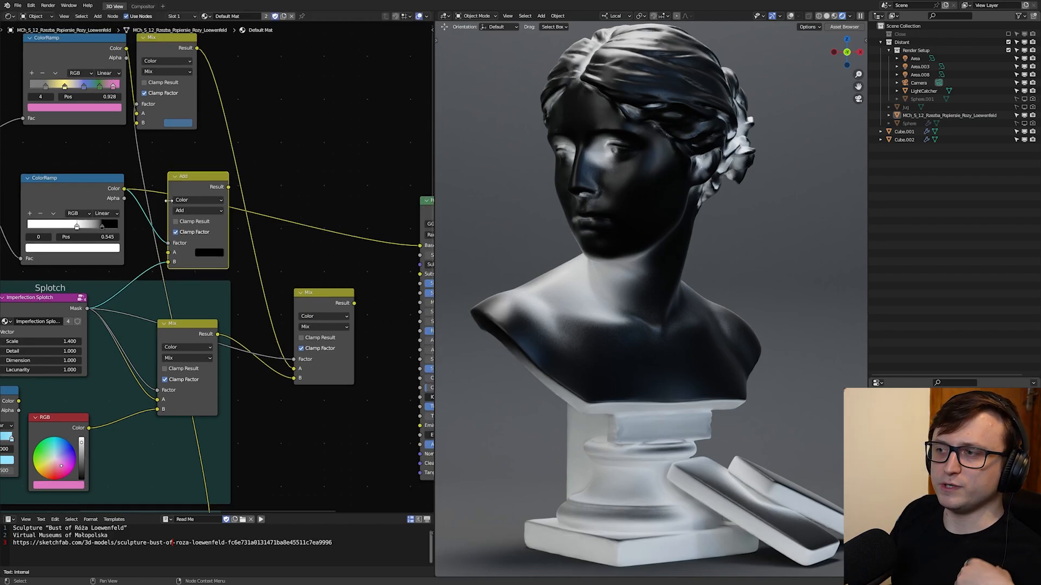
{"action": "left_click_drag", "start_coordinate": [124, 189], "coordinate": [420, 245]}
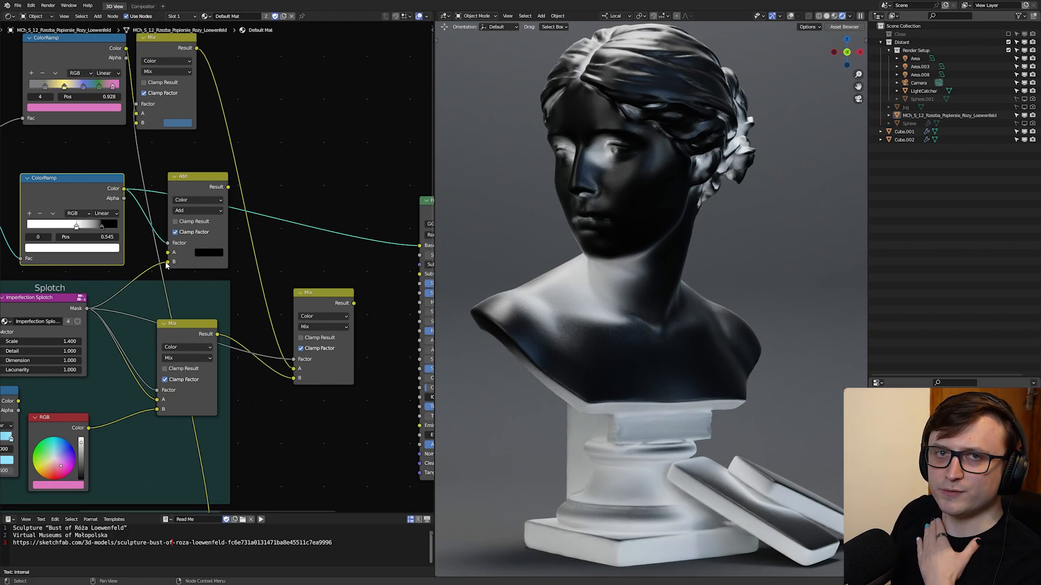
{"action": "middle_click_drag", "start_coordinate": [171, 281], "coordinate": [189, 265]}
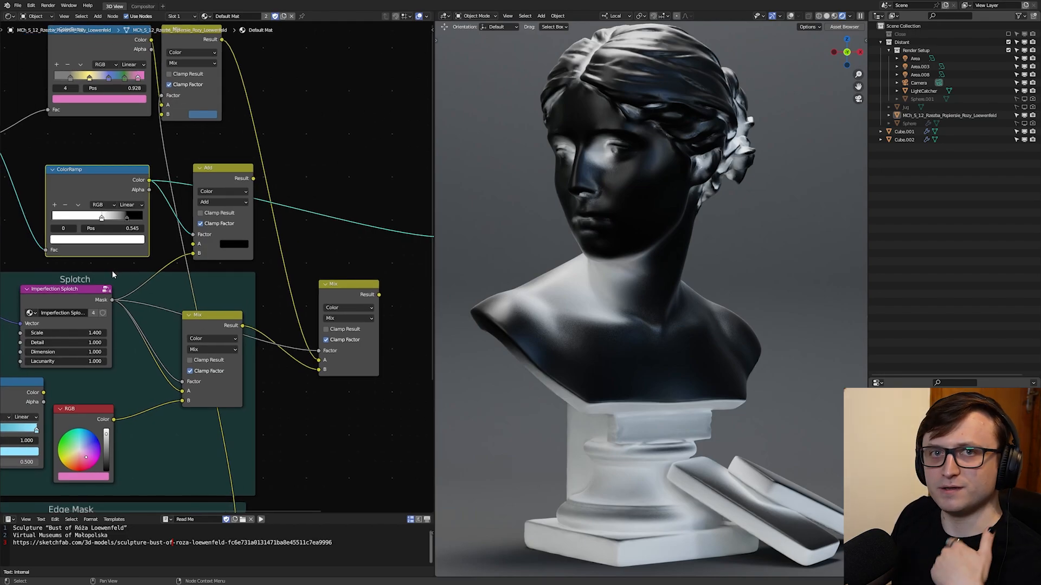
{"action": "left_click_drag", "start_coordinate": [75, 295], "coordinate": [76, 296]}
{"action": "middle_click_drag", "start_coordinate": [196, 256], "coordinate": [148, 269]}
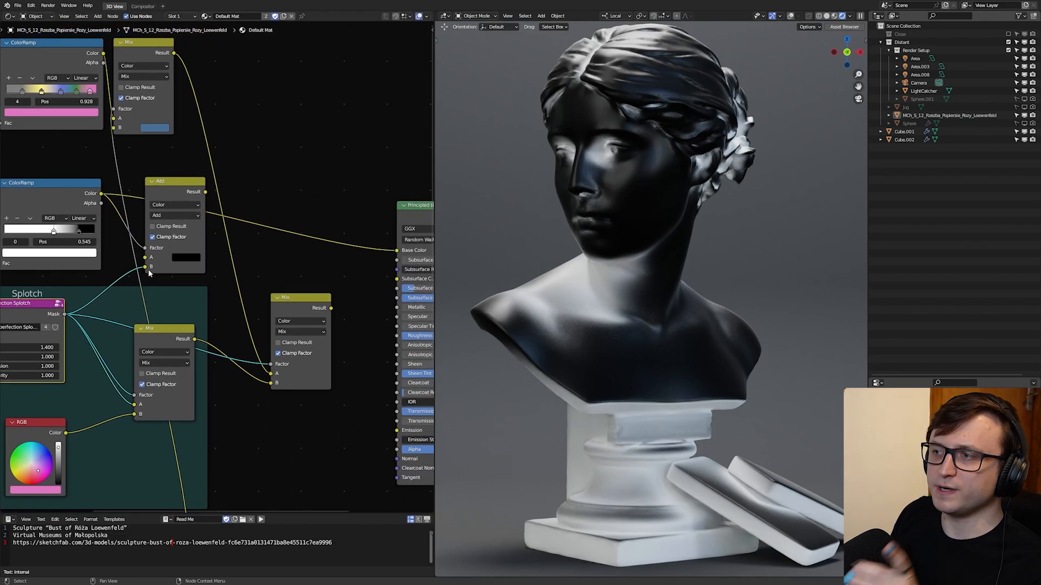
Step: Preview the Add node's combined mask by connecting its Result to Base Color
{"action": "left_click_drag", "start_coordinate": [205, 192], "coordinate": [396, 250]}
{"action": "middle_click_drag", "start_coordinate": [248, 292], "coordinate": [323, 302]}
{"action": "scroll", "coordinate": [322, 302], "scroll_direction": "up", "scroll_amount": 2}
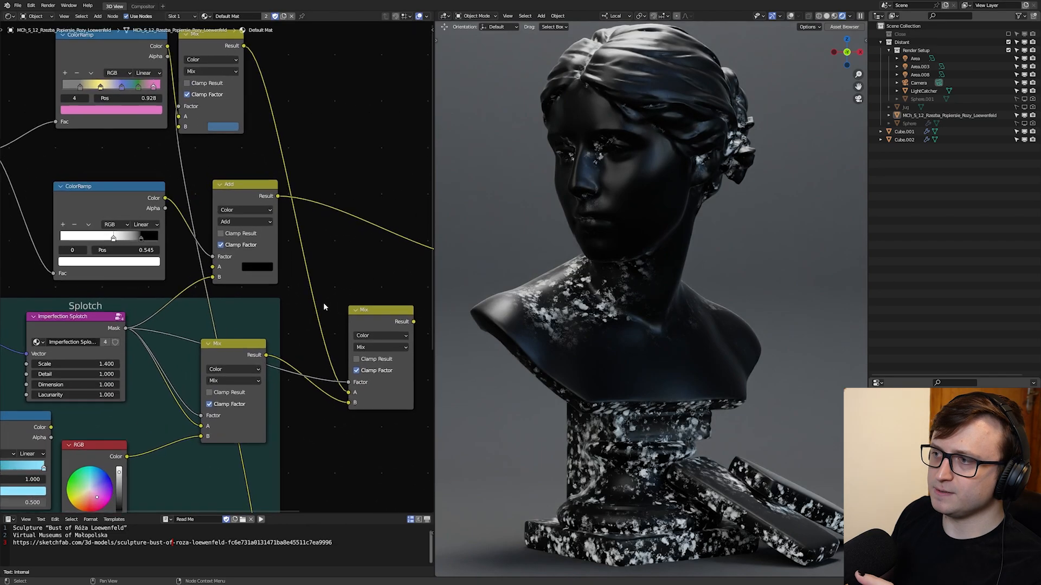
{"action": "middle_click_drag", "start_coordinate": [172, 205], "coordinate": [154, 189]}
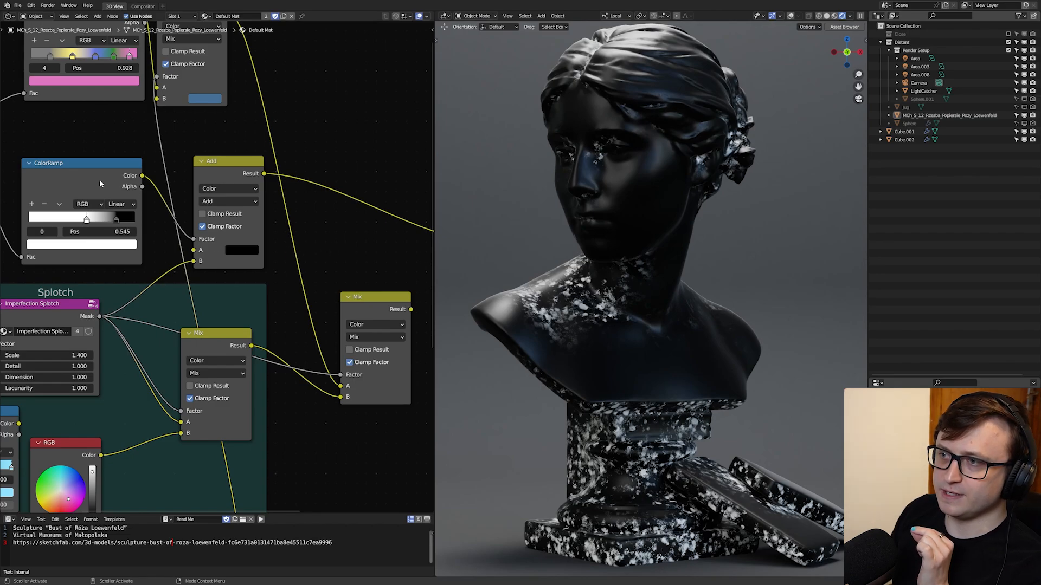
Step: Move the Add node closer to the black-and-white ColorRamp
{"action": "middle_click_drag", "start_coordinate": [99, 183], "coordinate": [134, 186]}
{"action": "left_click_drag", "start_coordinate": [138, 181], "coordinate": [123, 181]}
{"action": "middle_click_drag", "start_coordinate": [281, 181], "coordinate": [142, 179]}
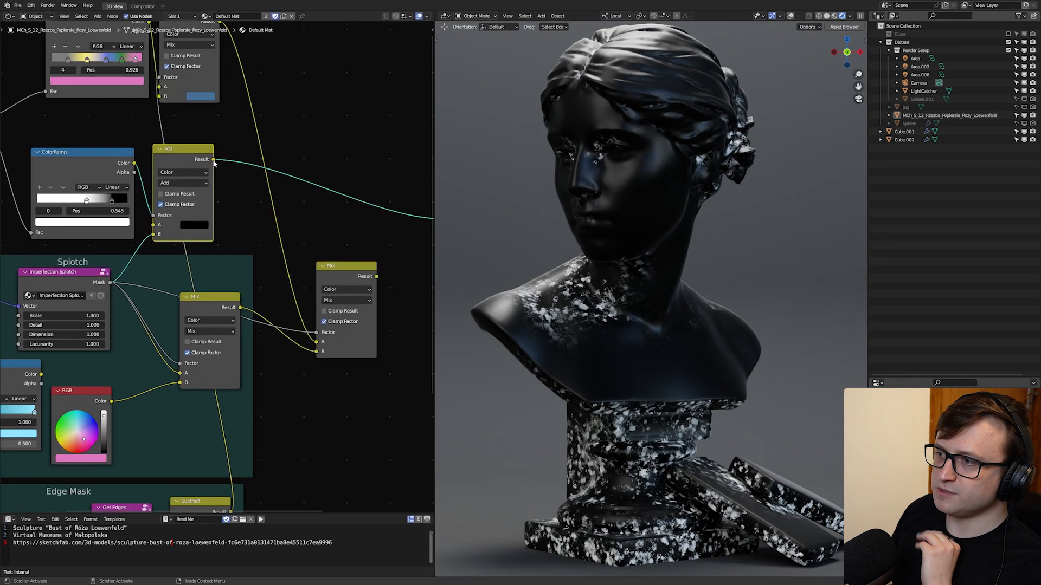
Step: Connect the Add node's Result to the Factor of the Splotch frame's Mix node and return the final Mix to Base Color
{"action": "left_click_drag", "start_coordinate": [214, 163], "coordinate": [182, 364]}
{"action": "middle_click_drag", "start_coordinate": [182, 364], "coordinate": [64, 384]}
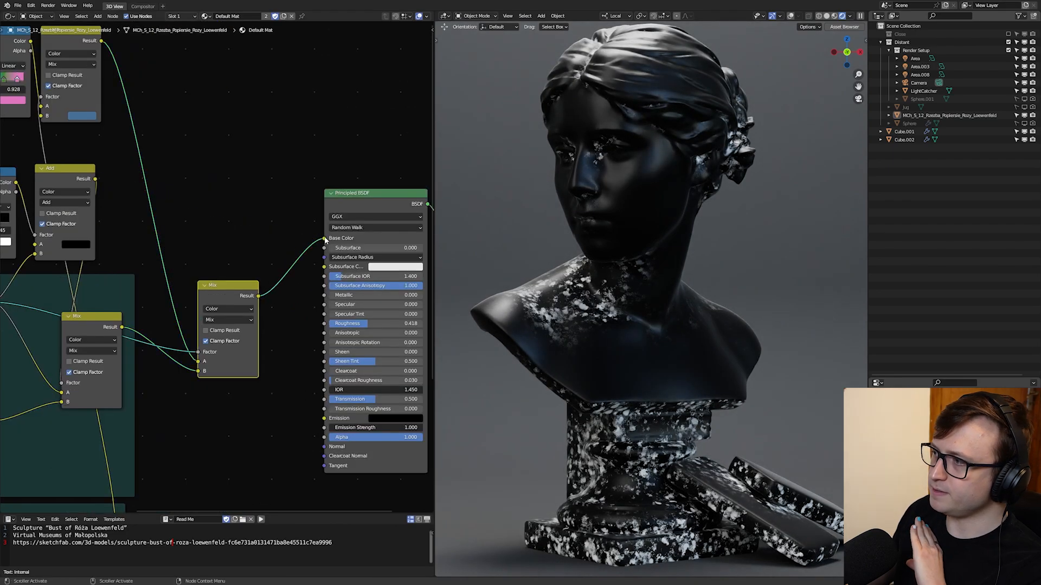
Step: Connect the final Mix node's Result to Base Color and move that node up, clear of the Splotch frame's Mix node
{"action": "left_click_drag", "start_coordinate": [259, 295], "coordinate": [324, 238]}
{"action": "middle_click_drag", "start_coordinate": [163, 333], "coordinate": [206, 309]}
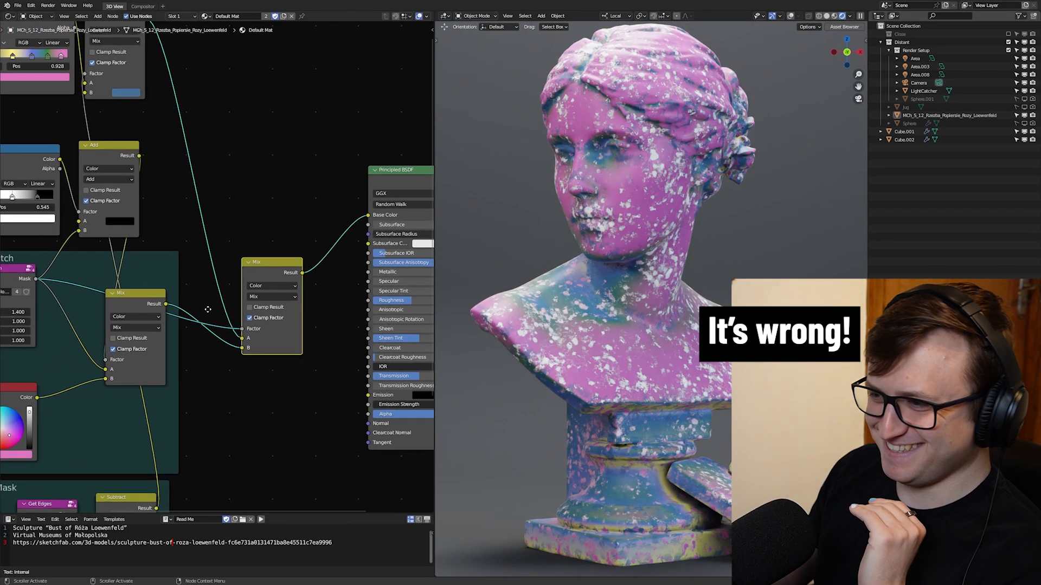
{"action": "scroll", "coordinate": [206, 309], "scroll_direction": "up", "scroll_amount": 2}
{"action": "left_click_drag", "start_coordinate": [134, 310], "coordinate": [142, 307]}
{"action": "middle_click_drag", "start_coordinate": [142, 307], "coordinate": [153, 307]}
{"action": "left_click_drag", "start_coordinate": [277, 272], "coordinate": [281, 173]}
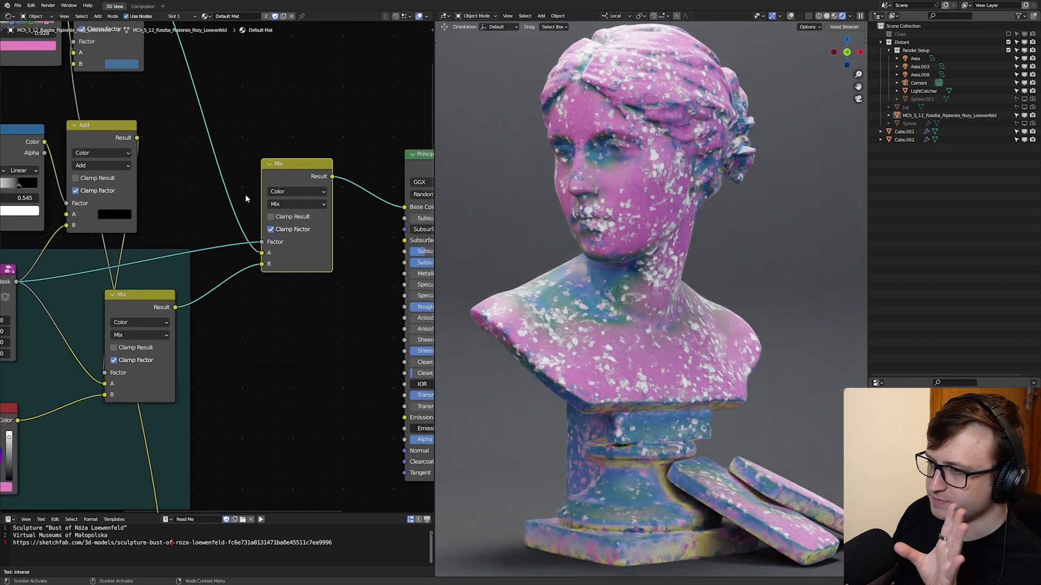
Step: Connect the Add node's Result to the final Mix node's Factor and shift the Add node slightly away from the ColorRamp
{"action": "middle_click_drag", "start_coordinate": [245, 195], "coordinate": [280, 212]}
{"action": "middle_click_drag", "start_coordinate": [177, 333], "coordinate": [208, 330]}
{"action": "left_click_drag", "start_coordinate": [160, 150], "coordinate": [50, 171]}
{"action": "right_click", "coordinate": [49, 171]}
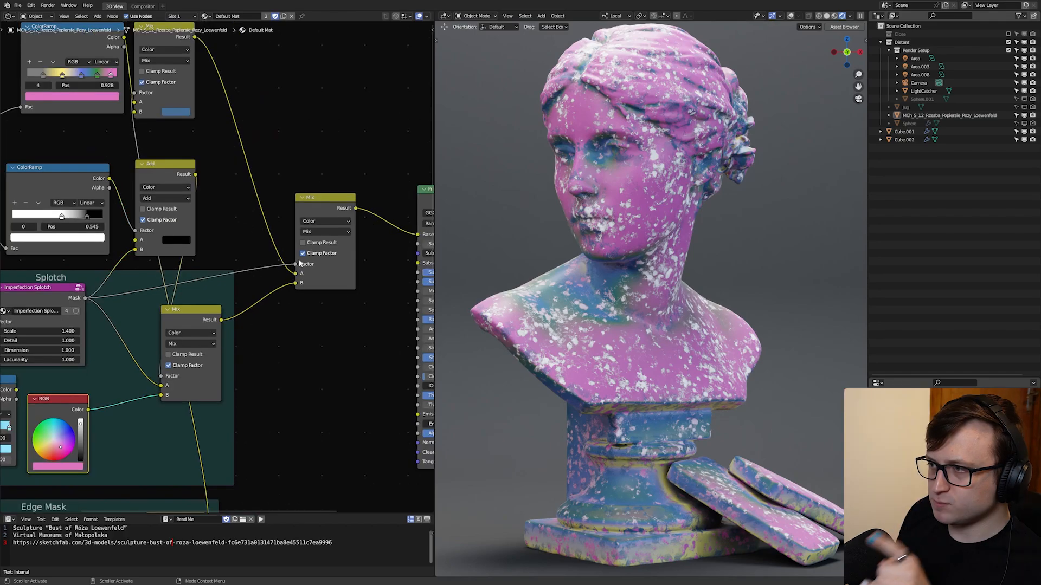
{"action": "left_click_drag", "start_coordinate": [195, 174], "coordinate": [295, 264]}
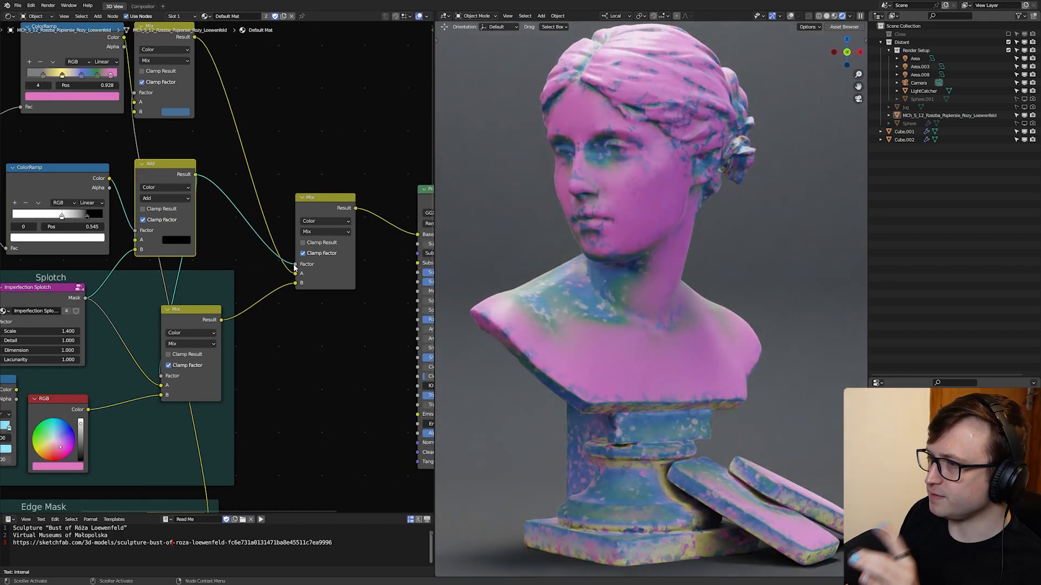
{"action": "scroll", "coordinate": [109, 327], "scroll_direction": "up", "scroll_amount": 2}
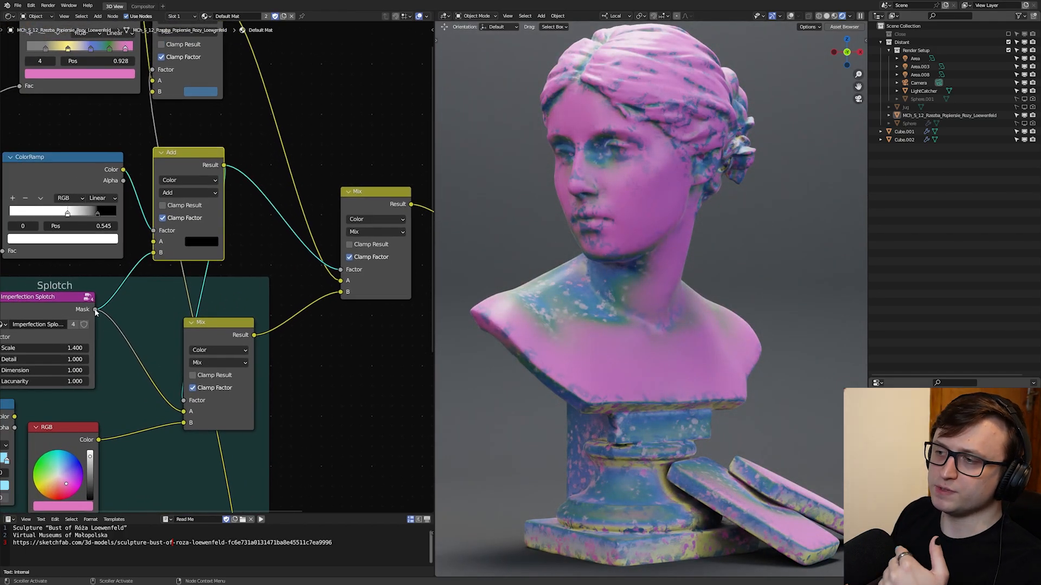
{"action": "left_click_drag", "start_coordinate": [191, 166], "coordinate": [200, 166]}
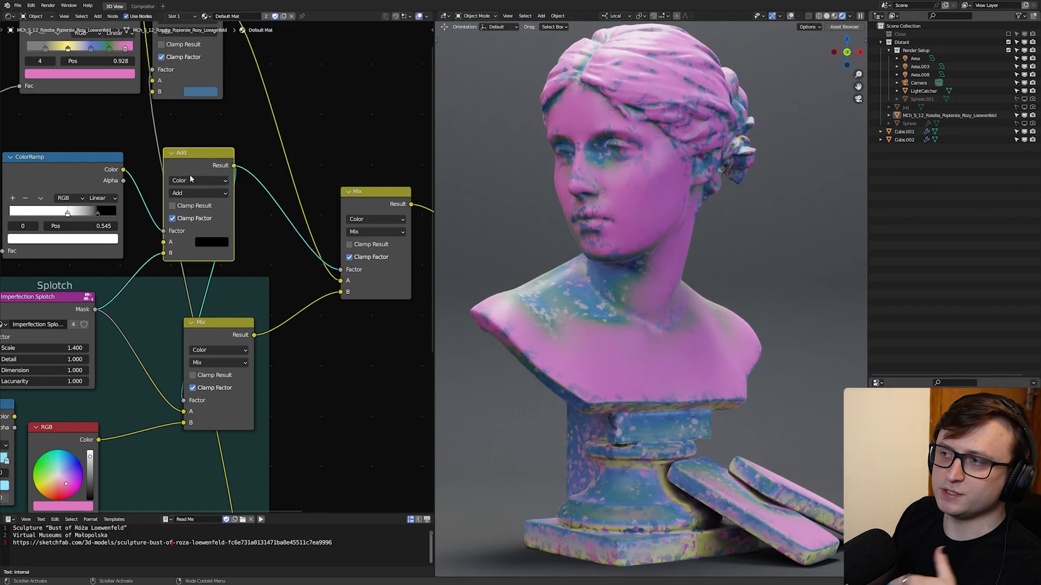
Step: Compare the raw splotch Mask on the final Mix's Factor with the Add node's Result, leaving the Add Result connected
{"action": "left_click_drag", "start_coordinate": [96, 310], "coordinate": [340, 269]}
{"action": "middle_click_drag", "start_coordinate": [256, 241], "coordinate": [225, 249]}
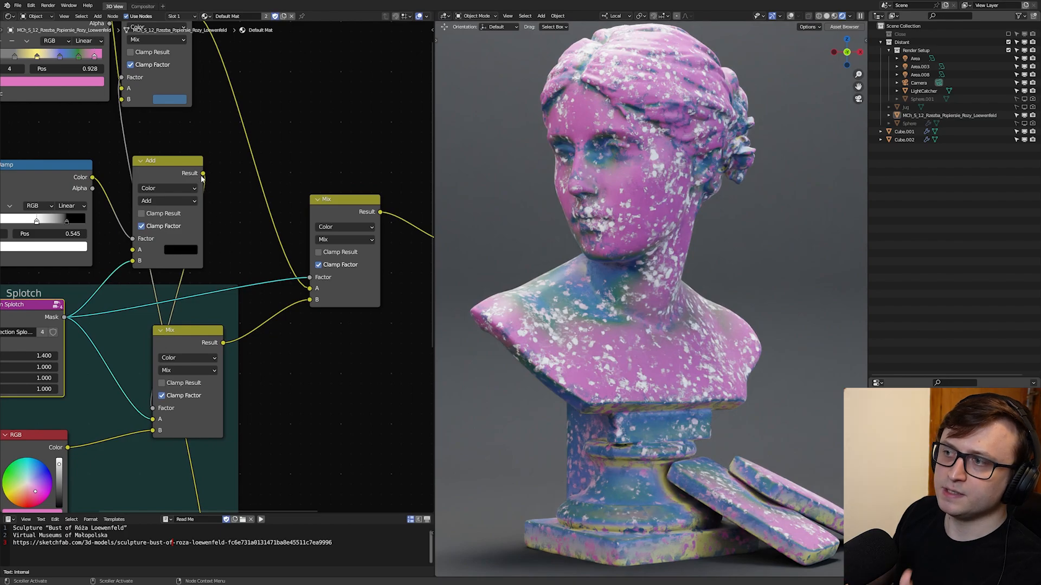
{"action": "left_click_drag", "start_coordinate": [202, 174], "coordinate": [228, 204]}
{"action": "left_click_drag", "start_coordinate": [316, 279], "coordinate": [317, 280]}
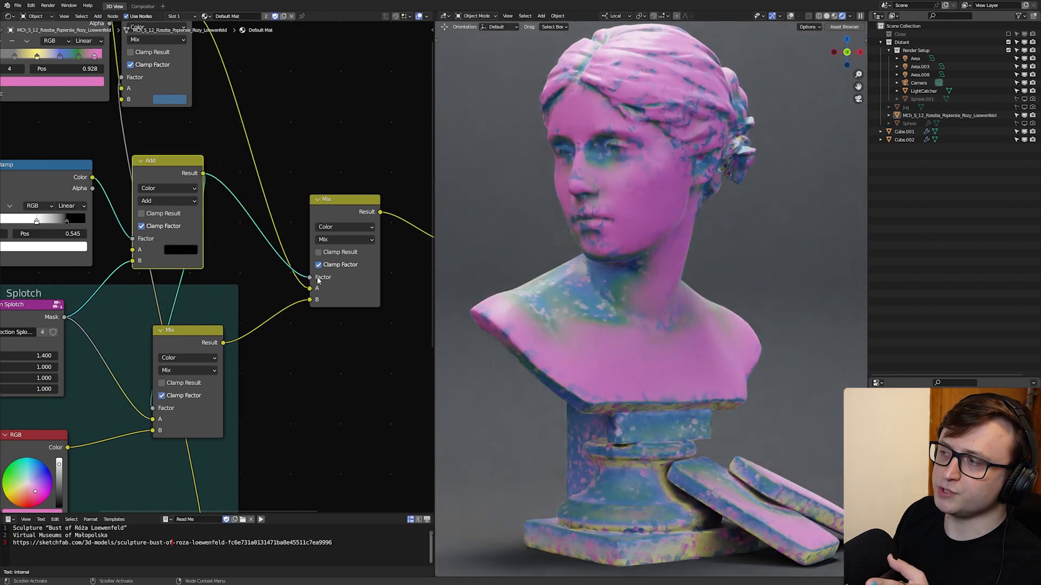
{"action": "scroll", "coordinate": [610, 363], "scroll_direction": "up", "scroll_amount": 2}
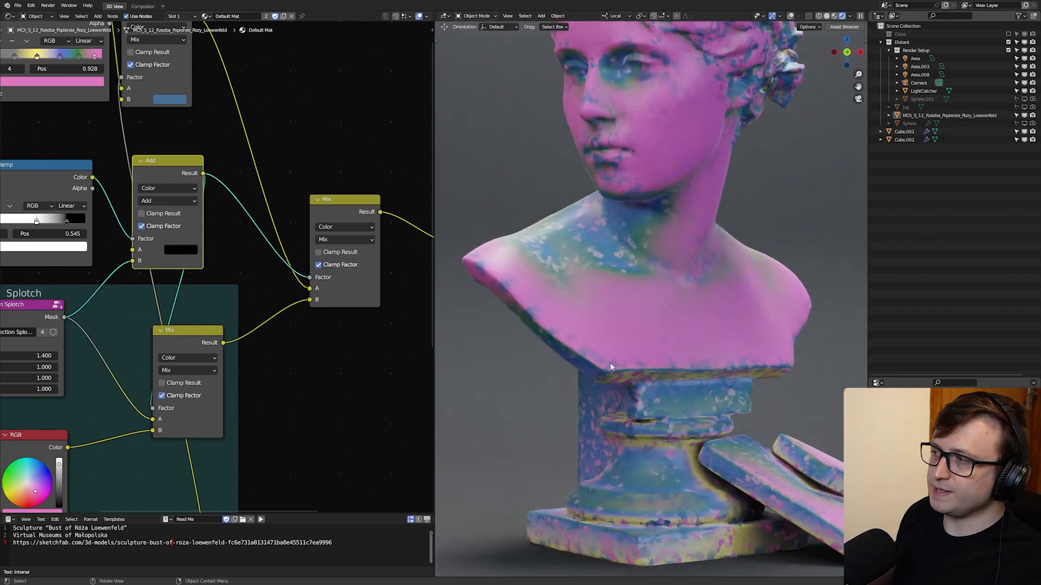
{"action": "scroll", "coordinate": [610, 363], "scroll_direction": "up", "scroll_amount": 3}
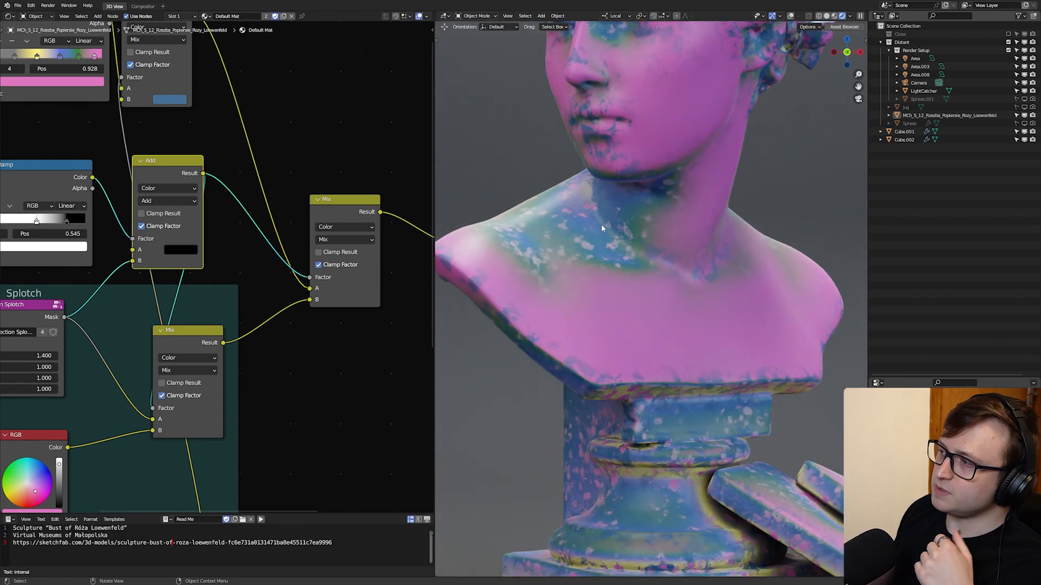
{"action": "scroll", "coordinate": [391, 259], "scroll_direction": "down", "scroll_amount": 2}
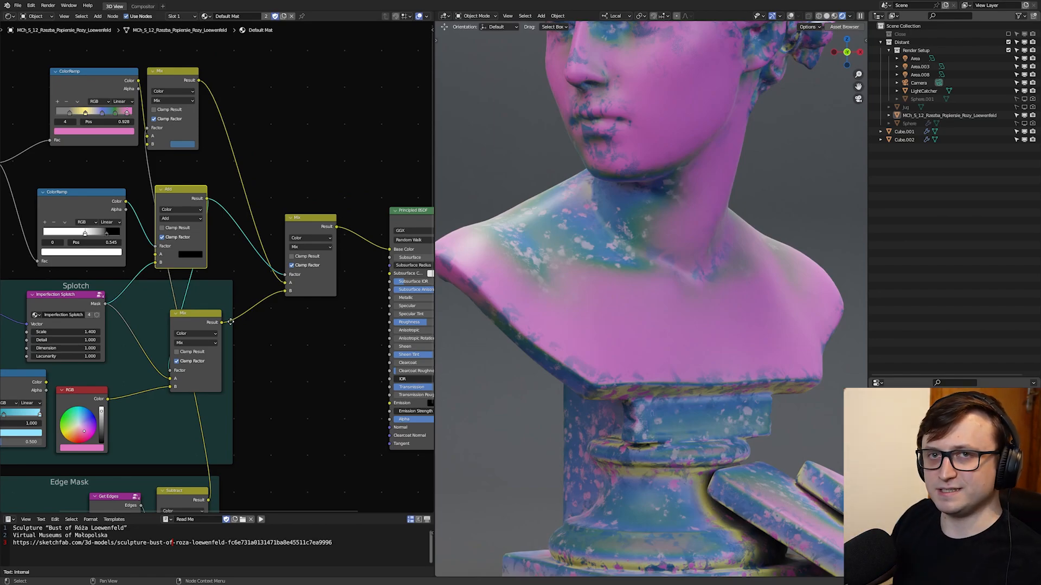
Step: Maximize the node editor, widen the Splotch frame, and move the Add node and black-and-white ColorRamp inside it
{"action": "middle_click_drag", "start_coordinate": [149, 352], "coordinate": [200, 328]}
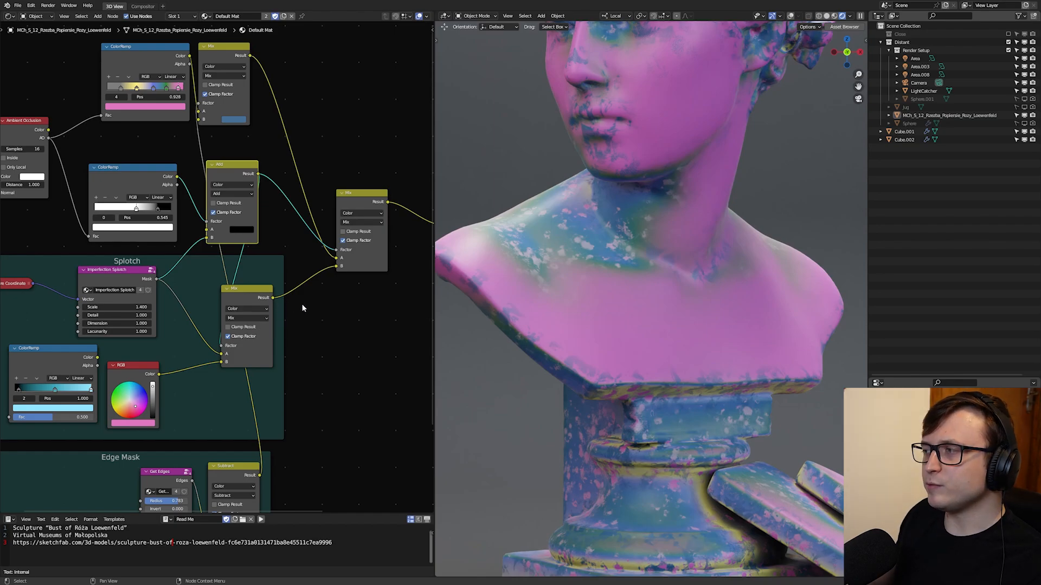
{"action": "scroll", "coordinate": [298, 312], "scroll_direction": "down", "scroll_amount": 1}
{"action": "middle_click_drag", "start_coordinate": [296, 318], "coordinate": [329, 347]}
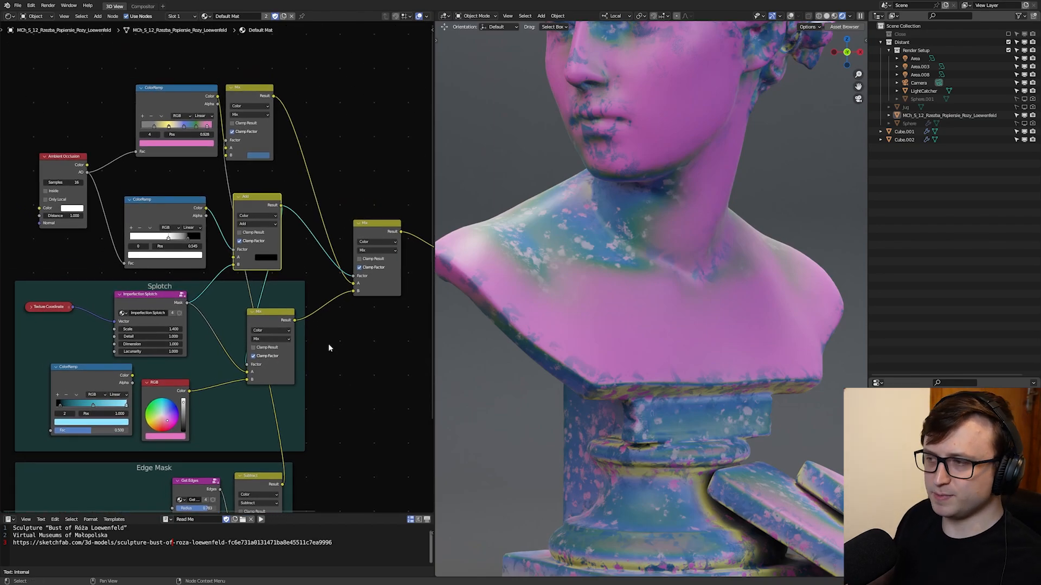
{"action": "key", "text": "ctrl+space"}
{"action": "scroll", "coordinate": [658, 313], "scroll_direction": "up", "scroll_amount": 1}
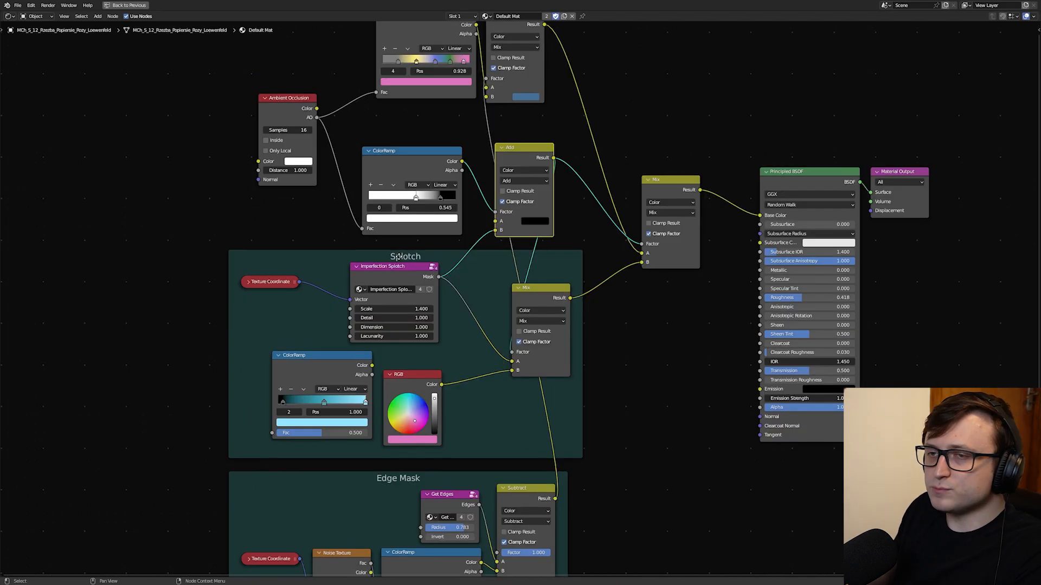
{"action": "left_click_drag", "start_coordinate": [398, 257], "coordinate": [271, 251]}
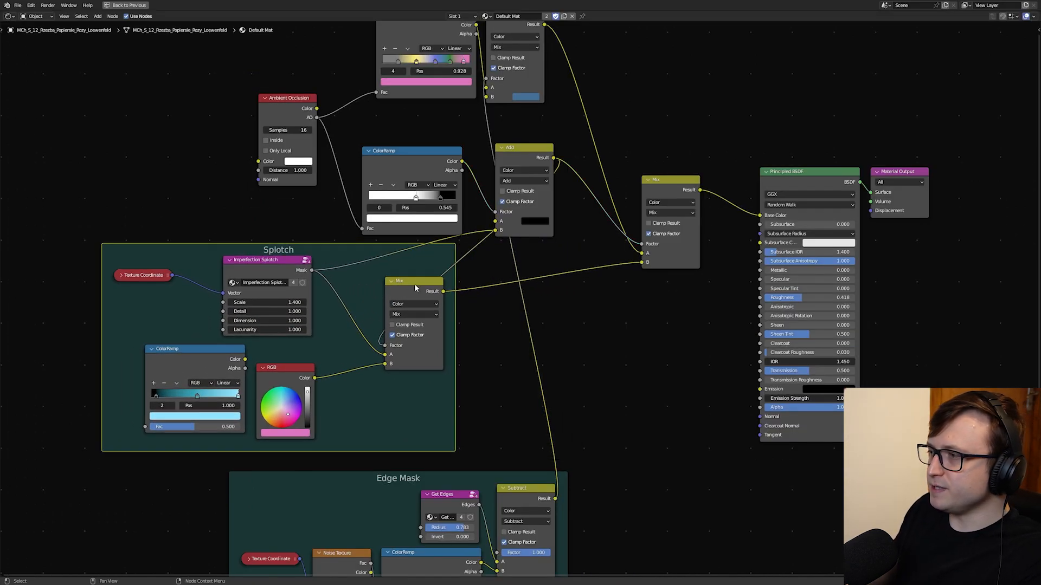
{"action": "left_click_drag", "start_coordinate": [416, 289], "coordinate": [578, 277]}
{"action": "left_click_drag", "start_coordinate": [526, 162], "coordinate": [489, 285]}
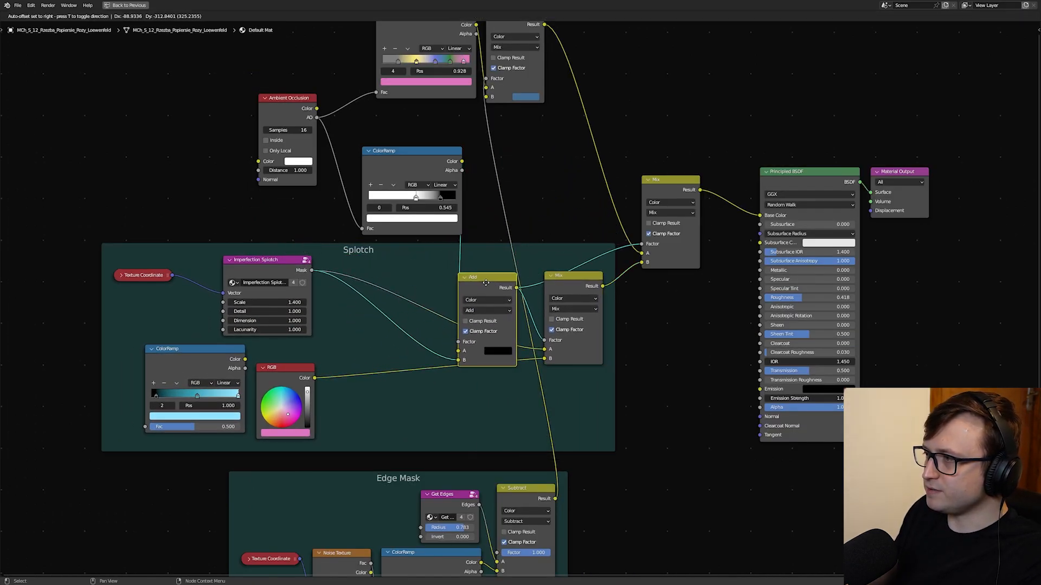
{"action": "left_click_drag", "start_coordinate": [415, 158], "coordinate": [393, 276]}
Step: Duplicate the Ambient Occlusion node into the Splotch frame and connect its AO output to the black-and-white ColorRamp's Fac
{"action": "middle_click_drag", "start_coordinate": [393, 276], "coordinate": [467, 339]}
{"action": "scroll", "coordinate": [468, 339], "scroll_direction": "down", "scroll_amount": 2}
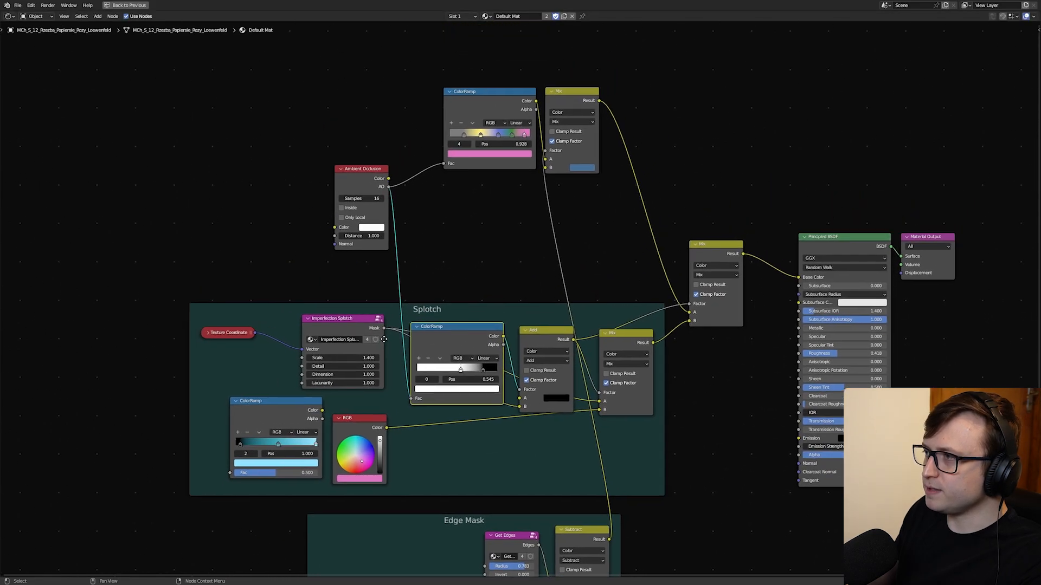
{"action": "left_click_drag", "start_coordinate": [377, 206], "coordinate": [375, 118]}
{"action": "key", "text": "shift+d"}
{"action": "left_click", "coordinate": [319, 219]}
{"action": "scroll", "coordinate": [351, 254], "scroll_direction": "up", "scroll_amount": 1}
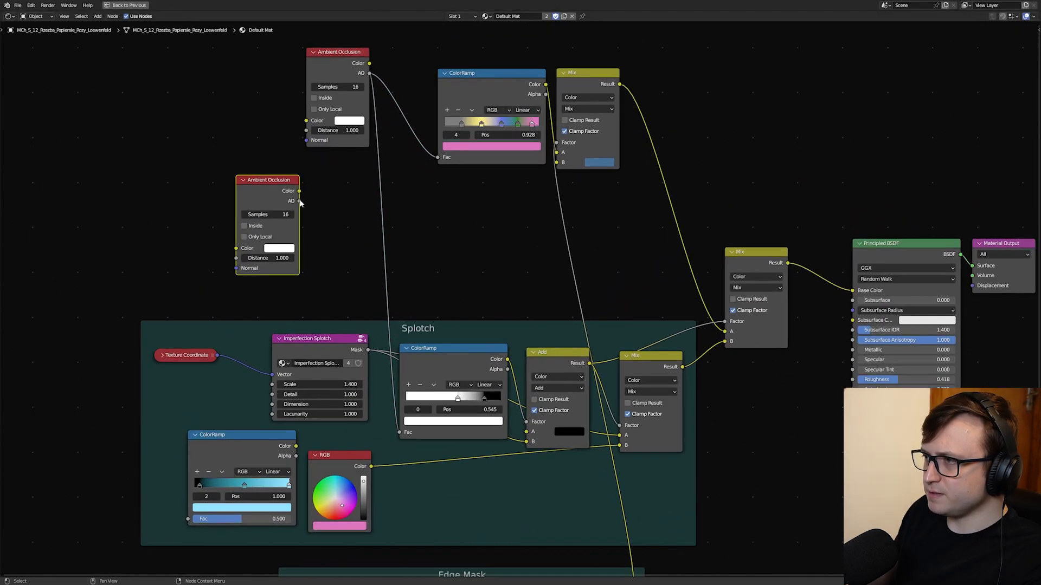
{"action": "left_click_drag", "start_coordinate": [321, 242], "coordinate": [400, 432]}
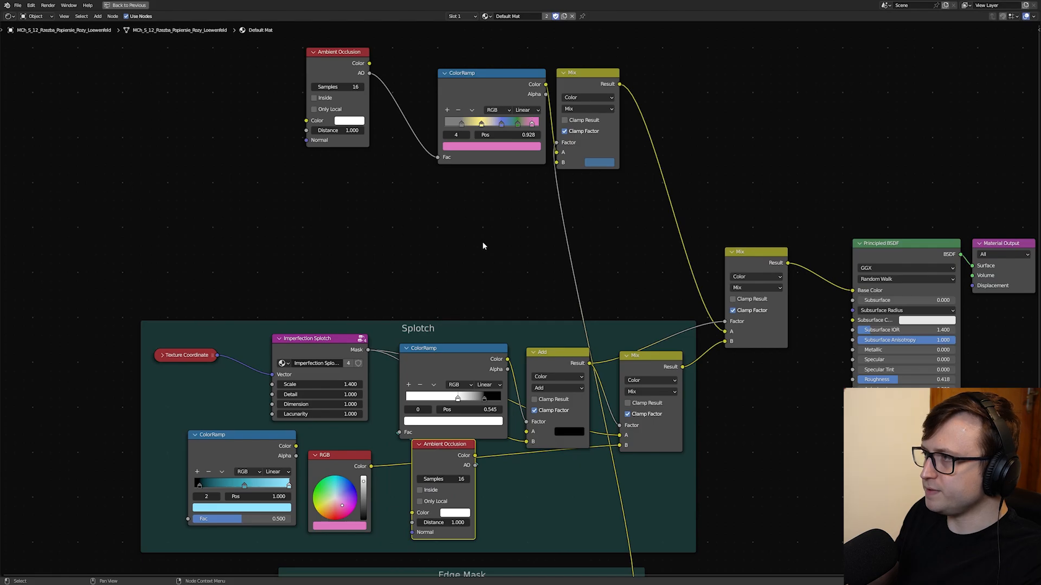
Step: Group the original Ambient Occlusion, coloured ColorRamp and Mix nodes in a new frame labelled Base Color
{"action": "middle_click_drag", "start_coordinate": [483, 246], "coordinate": [465, 256]}
{"action": "left_click_drag", "start_coordinate": [575, 83], "coordinate": [597, 86]}
{"action": "key", "text": "shift+a"}
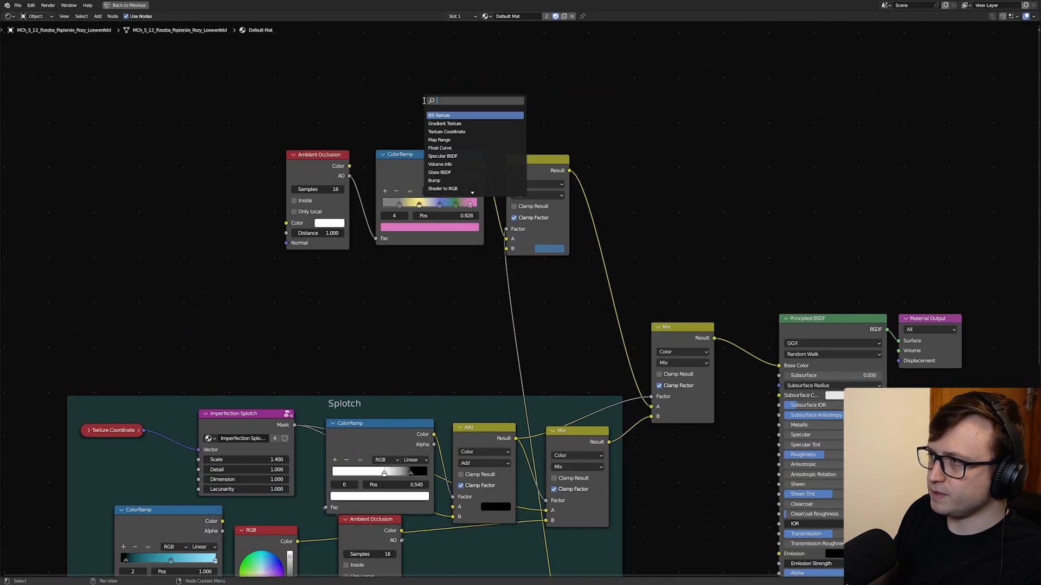
{"action": "type", "text": "fra"}
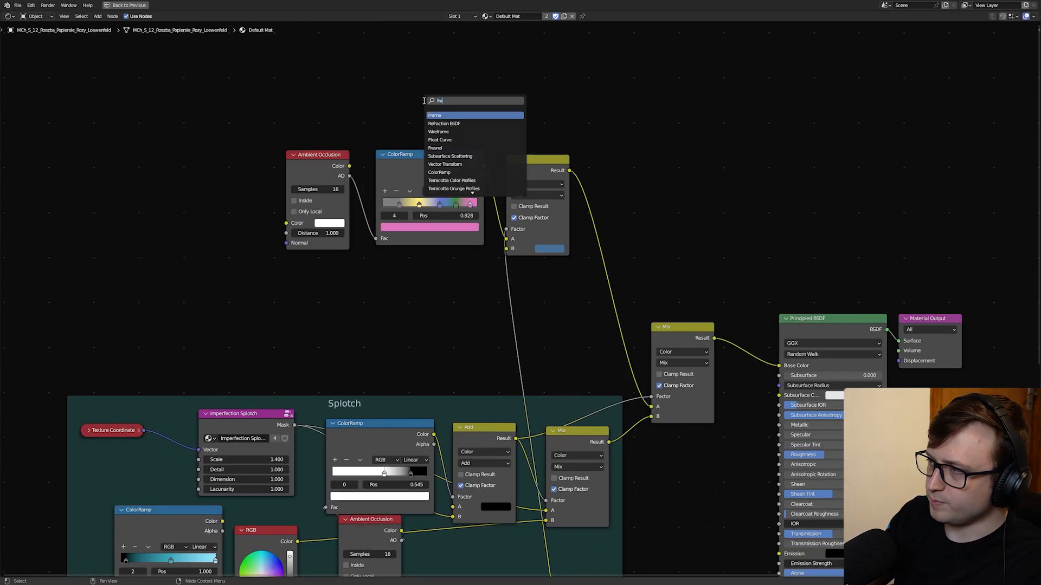
{"action": "key", "text": "Return"}
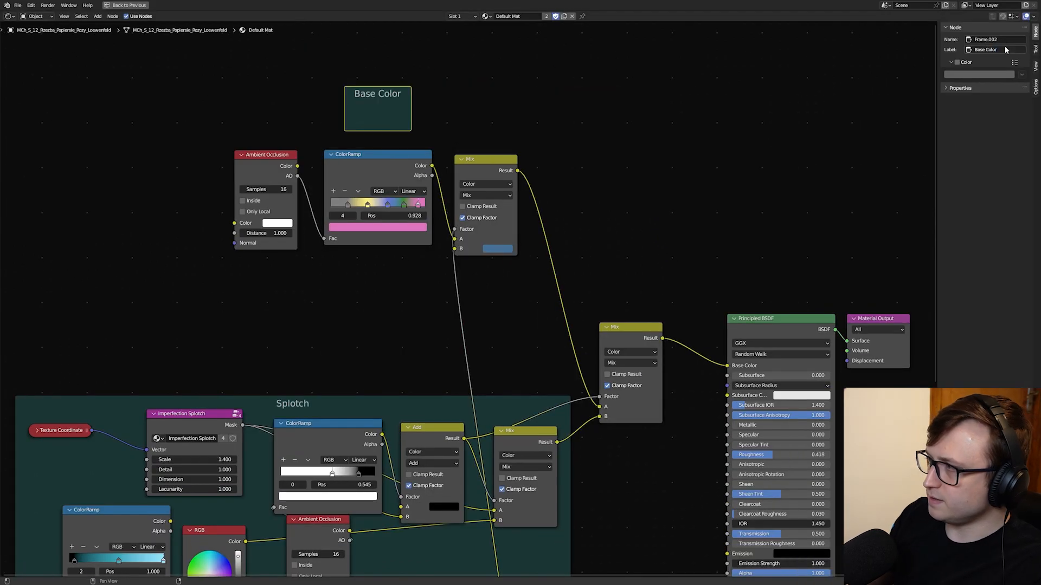
{"action": "key", "text": "n"}
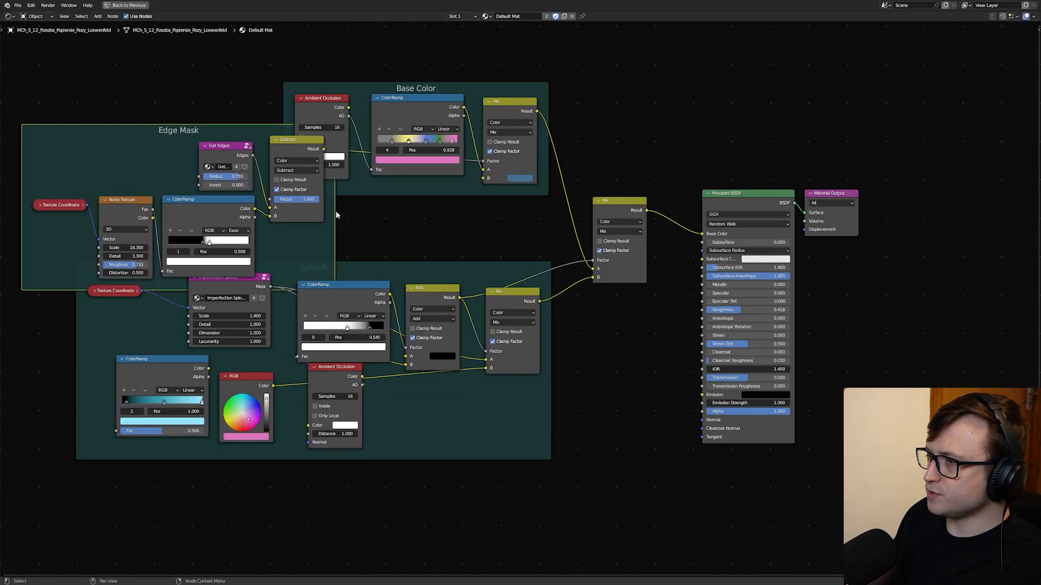
Step: Move the Splotch frame lower and place the Edge Mask frame above the Base Color frame
{"action": "mouse_move", "coordinate": [399, 275]}
{"action": "left_mouse_down"}
{"action": "mouse_move", "coordinate": [412, 314]}
{"action": "mouse_move", "coordinate": [427, 264]}
{"action": "left_mouse_up"}
{"action": "left_click_drag", "start_coordinate": [428, 264], "coordinate": [428, 263]}
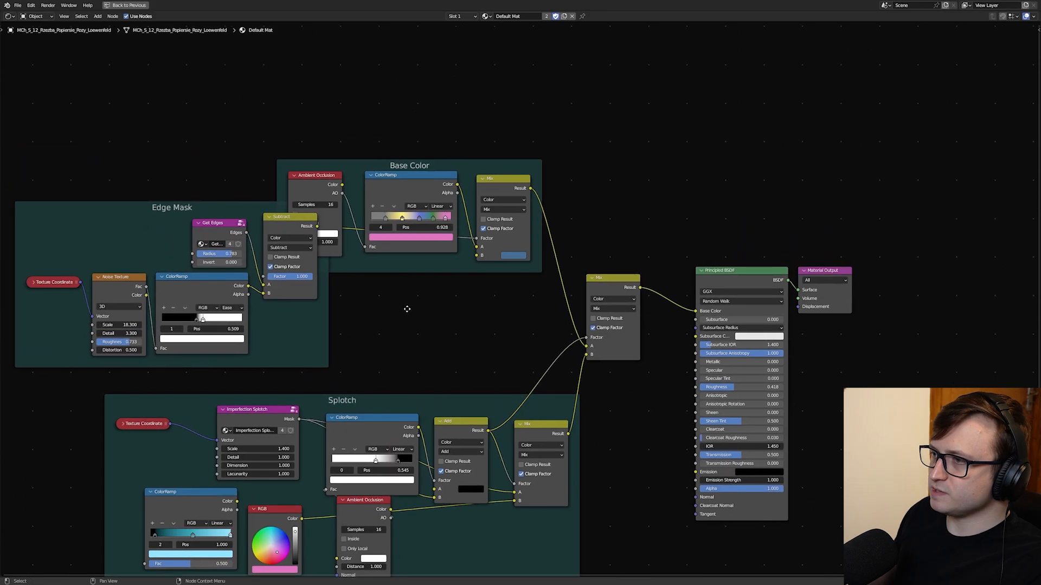
{"action": "middle_click_drag", "start_coordinate": [407, 309], "coordinate": [416, 363]}
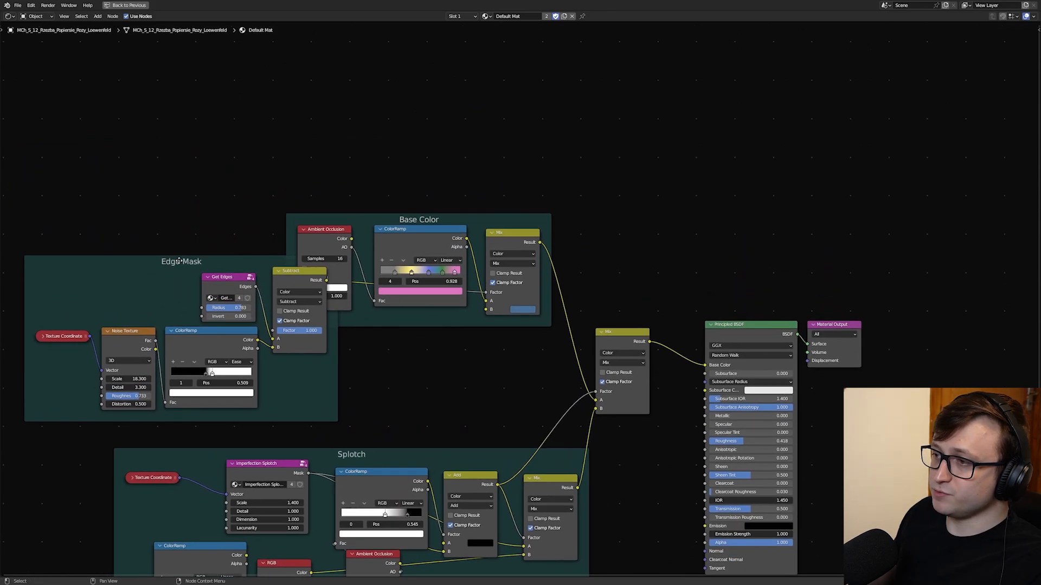
{"action": "left_click_drag", "start_coordinate": [179, 261], "coordinate": [406, 42]}
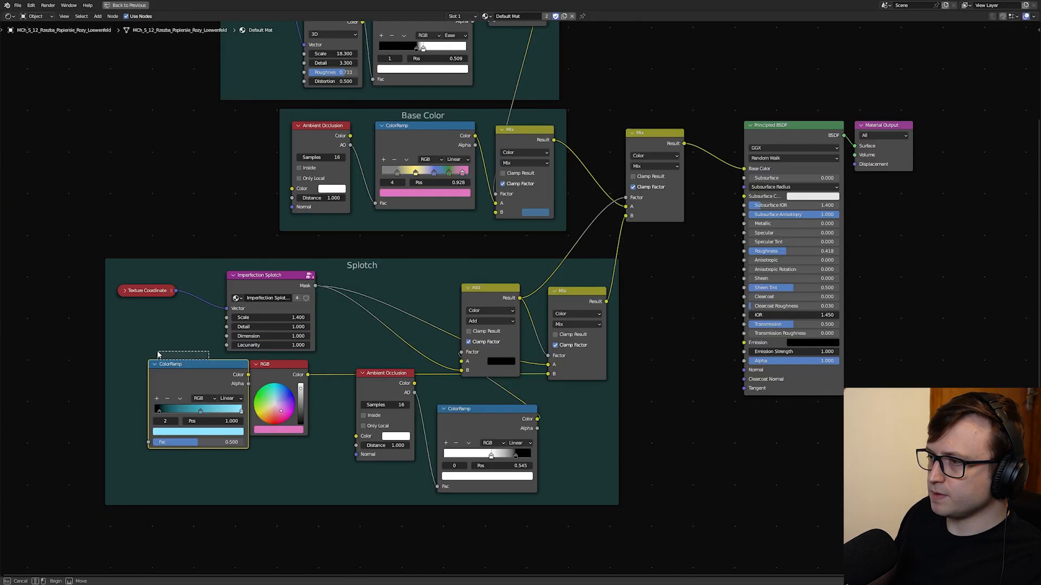
Step: Tidy the Splotch frame with its Ambient Occlusion and black-and-white ColorRamp below the RGB node, and align the frame under Base Color
{"action": "left_click_drag", "start_coordinate": [158, 352], "coordinate": [158, 353]}
{"action": "left_click_drag", "start_coordinate": [190, 364], "coordinate": [148, 356]}
{"action": "left_click_drag", "start_coordinate": [279, 365], "coordinate": [249, 362]}
{"action": "left_click_drag", "start_coordinate": [388, 374], "coordinate": [339, 394]}
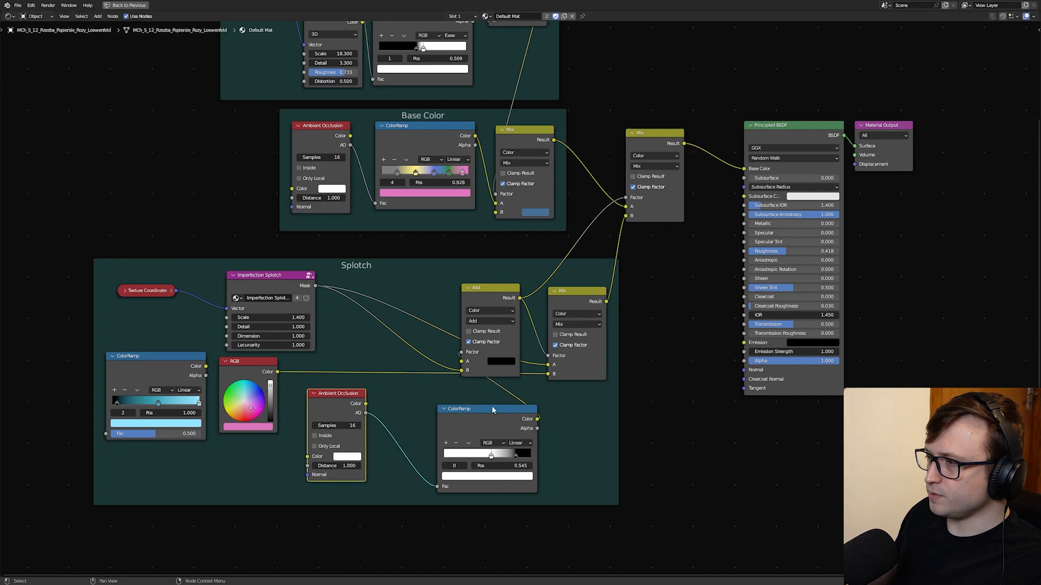
{"action": "left_click_drag", "start_coordinate": [493, 411], "coordinate": [433, 401]}
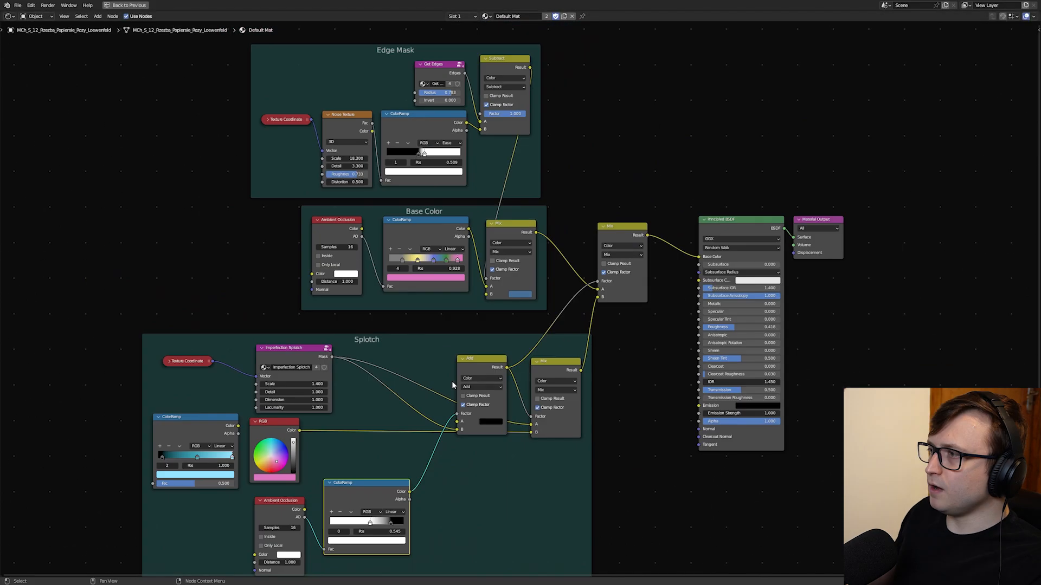
{"action": "left_click_drag", "start_coordinate": [430, 353], "coordinate": [417, 337]}
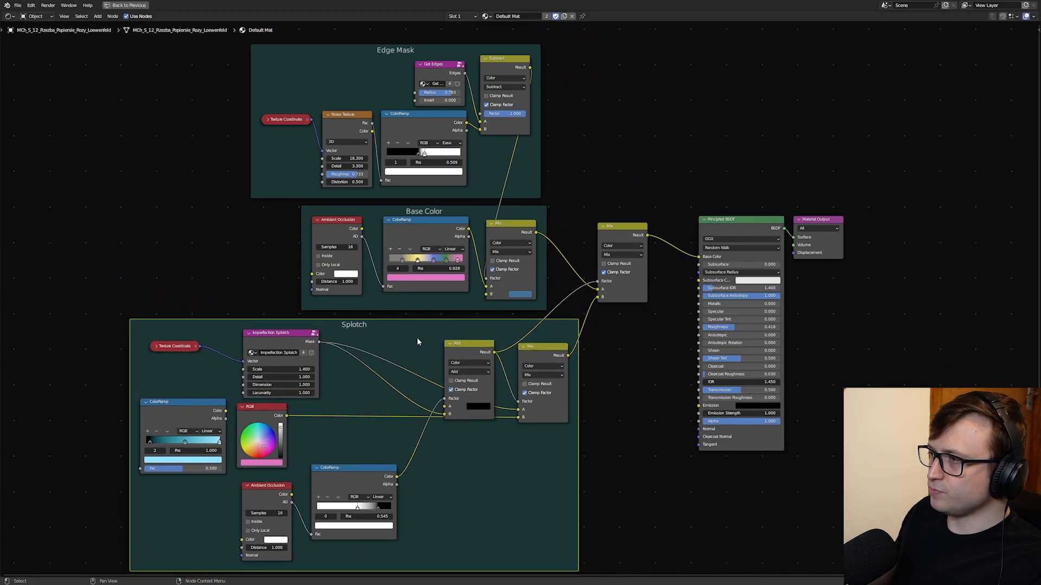
Step: Restore the split layout and examine the Splotch frame's Texture Coordinate node and the splotches on the bust's neck and shoulders
{"action": "middle_click_drag", "start_coordinate": [418, 341], "coordinate": [487, 268]}
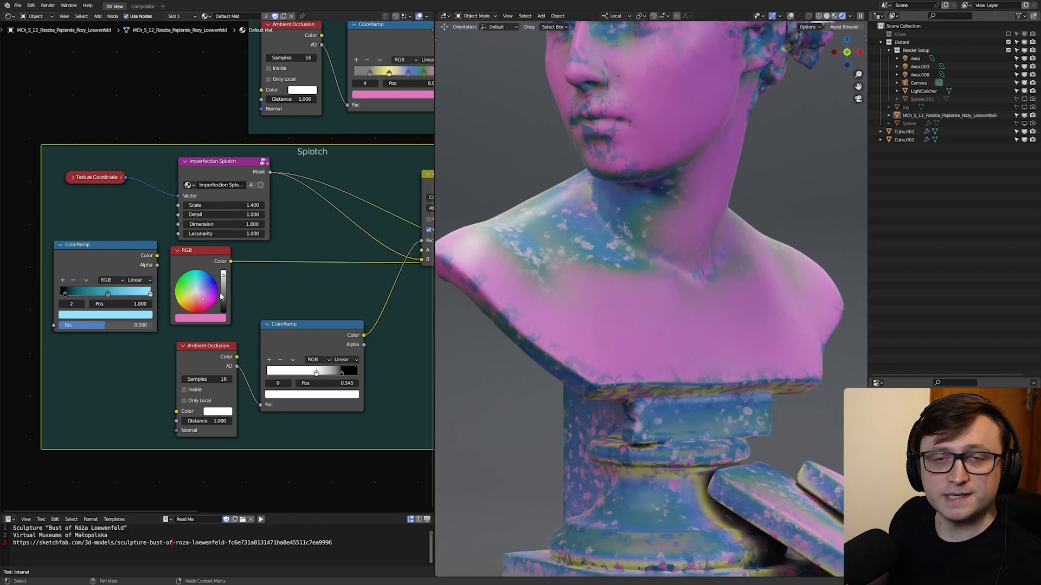
{"action": "middle_click_drag", "start_coordinate": [309, 290], "coordinate": [278, 294]}
{"action": "left_click", "coordinate": [47, 184]}
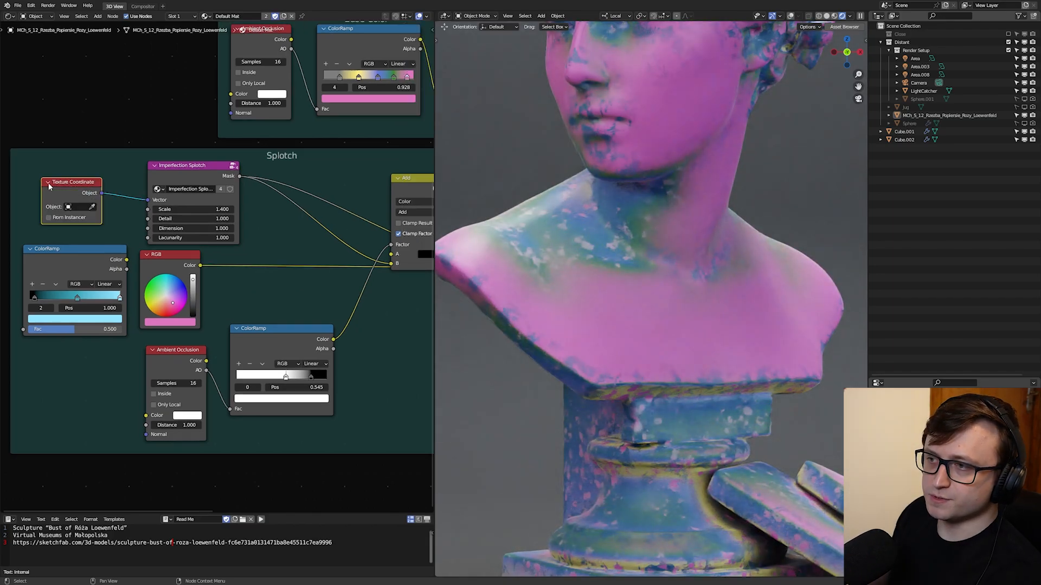
{"action": "left_click", "coordinate": [49, 184]}
{"action": "middle_click_drag", "start_coordinate": [282, 195], "coordinate": [263, 209]}
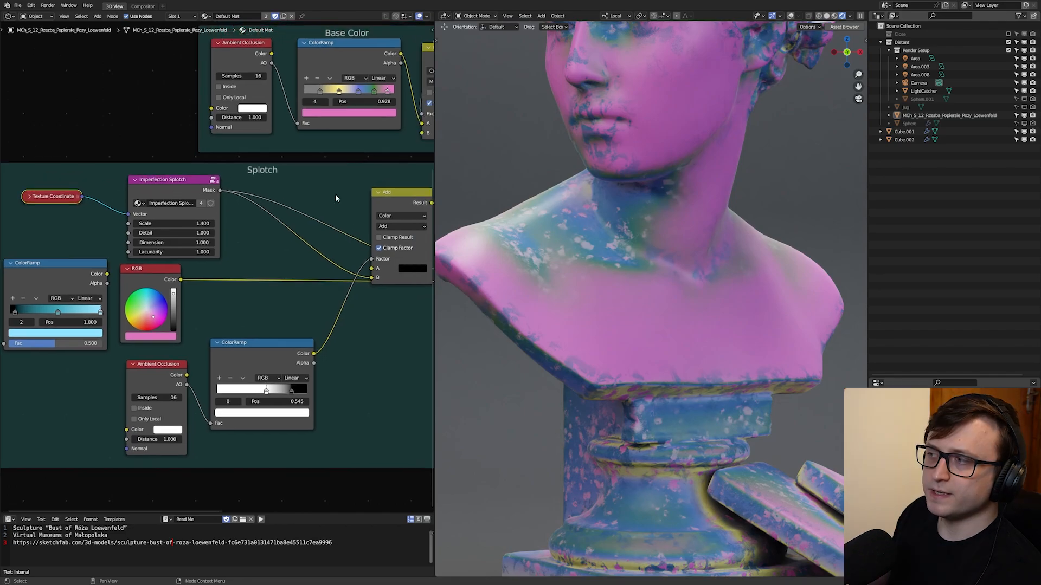
{"action": "scroll", "coordinate": [568, 247], "scroll_direction": "up", "scroll_amount": 2}
{"action": "middle_click_drag", "start_coordinate": [572, 282], "coordinate": [646, 294]}
{"action": "scroll", "coordinate": [646, 294], "scroll_direction": "up", "scroll_amount": 5}
{"action": "mouse_move", "coordinate": [611, 327]}
{"action": "middle_mouse_down"}
{"action": "mouse_move", "coordinate": [671, 354]}
{"action": "mouse_move", "coordinate": [637, 314]}
{"action": "mouse_move", "coordinate": [607, 320]}
{"action": "middle_mouse_up"}
{"action": "middle_click_drag", "start_coordinate": [322, 293], "coordinate": [251, 303]}
{"action": "scroll", "coordinate": [578, 318], "scroll_direction": "up", "scroll_amount": 4}
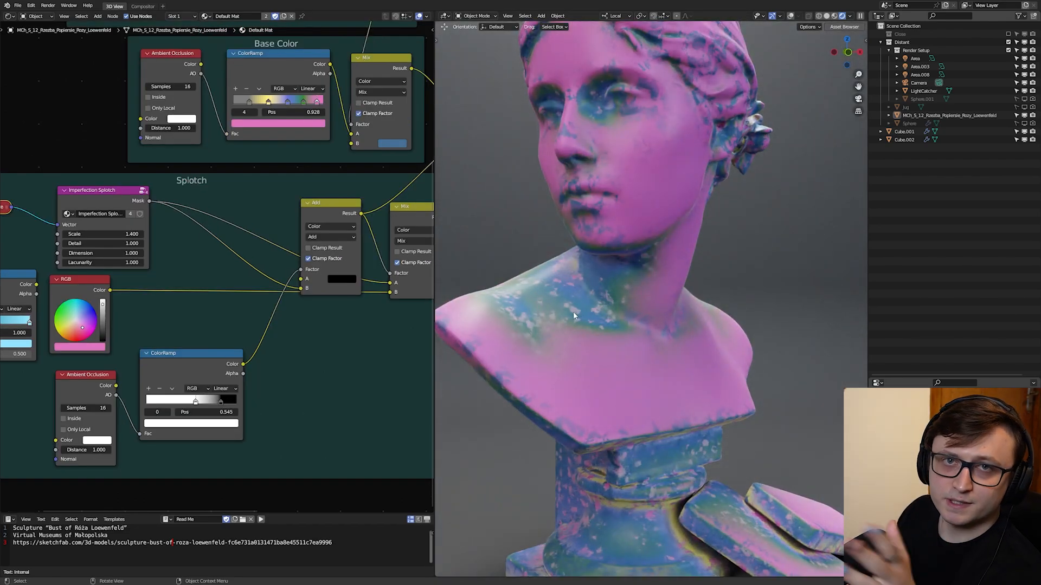
Step: Nudge the Splotch frame's Ambient Occlusion and black-and-white ColorRamp nodes, and preview that ramp's Color on Base Color
{"action": "middle_click_drag", "start_coordinate": [83, 379], "coordinate": [144, 351]}
{"action": "left_click_drag", "start_coordinate": [144, 351], "coordinate": [139, 340]}
{"action": "left_click_drag", "start_coordinate": [248, 334], "coordinate": [246, 344]}
{"action": "scroll", "coordinate": [316, 343], "scroll_direction": "down", "scroll_amount": 1}
{"action": "middle_click_drag", "start_coordinate": [316, 343], "coordinate": [126, 378]}
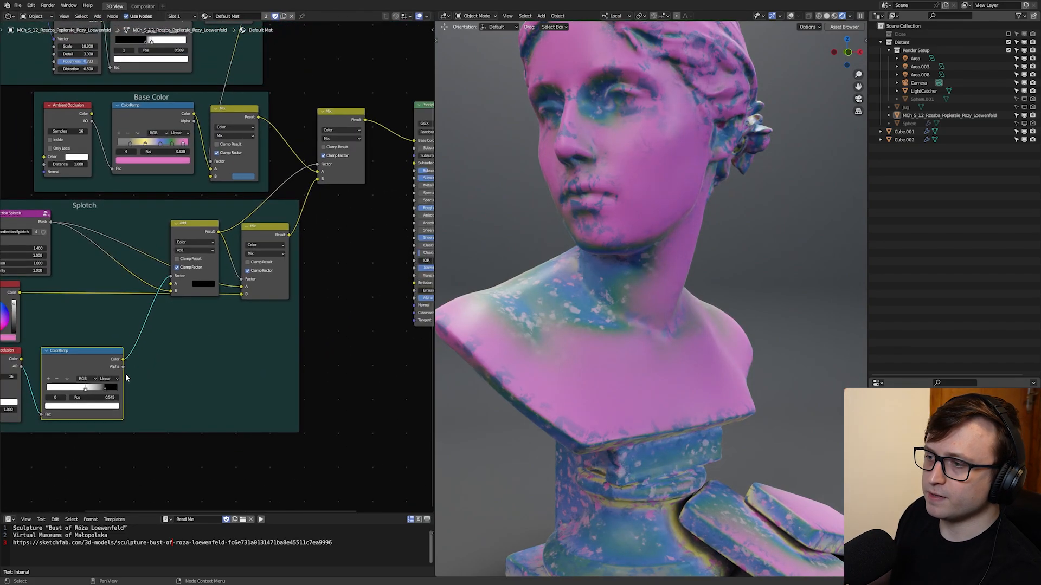
{"action": "left_click", "coordinate": [124, 360], "text": "ctrl+shift"}
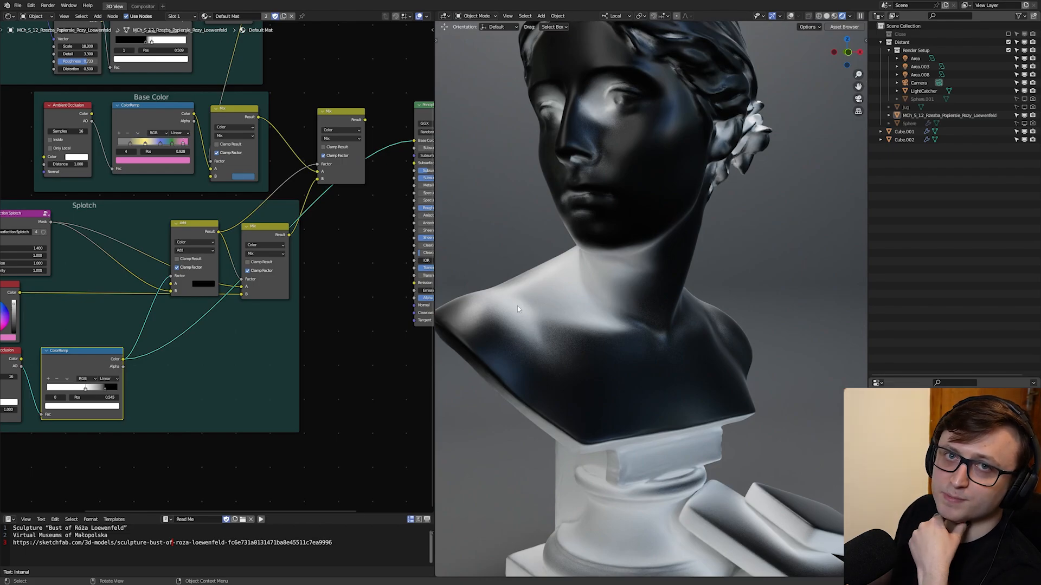
Step: Move the Splotch frame's Add node slightly and preview its masked Result on the Principled BSDF's Base Color
{"action": "middle_click_drag", "start_coordinate": [217, 360], "coordinate": [309, 361]}
{"action": "scroll", "coordinate": [282, 233], "scroll_direction": "up", "scroll_amount": 1}
{"action": "left_click_drag", "start_coordinate": [281, 233], "coordinate": [258, 236]}
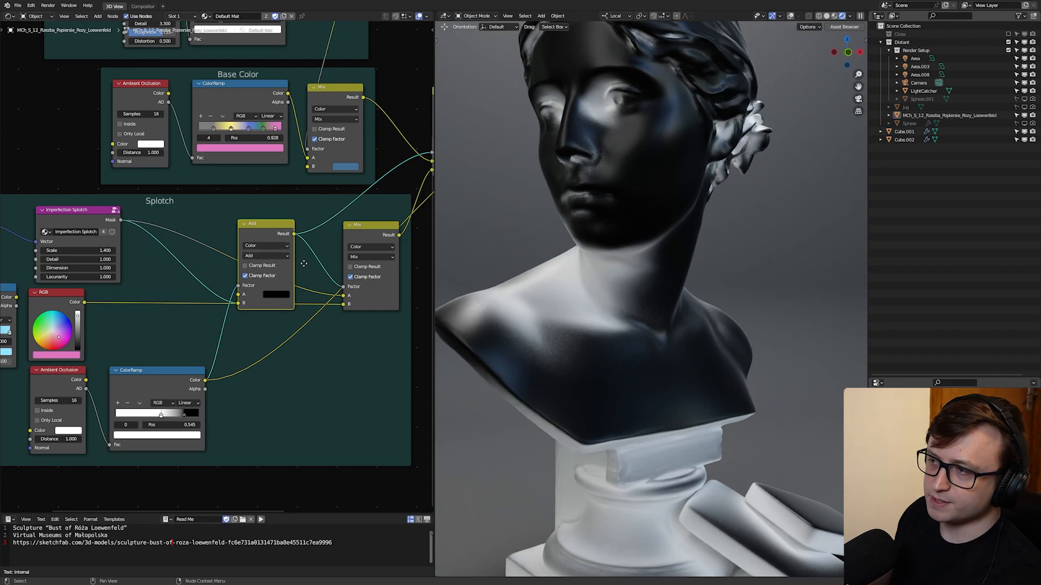
{"action": "middle_click_drag", "start_coordinate": [304, 264], "coordinate": [230, 295]}
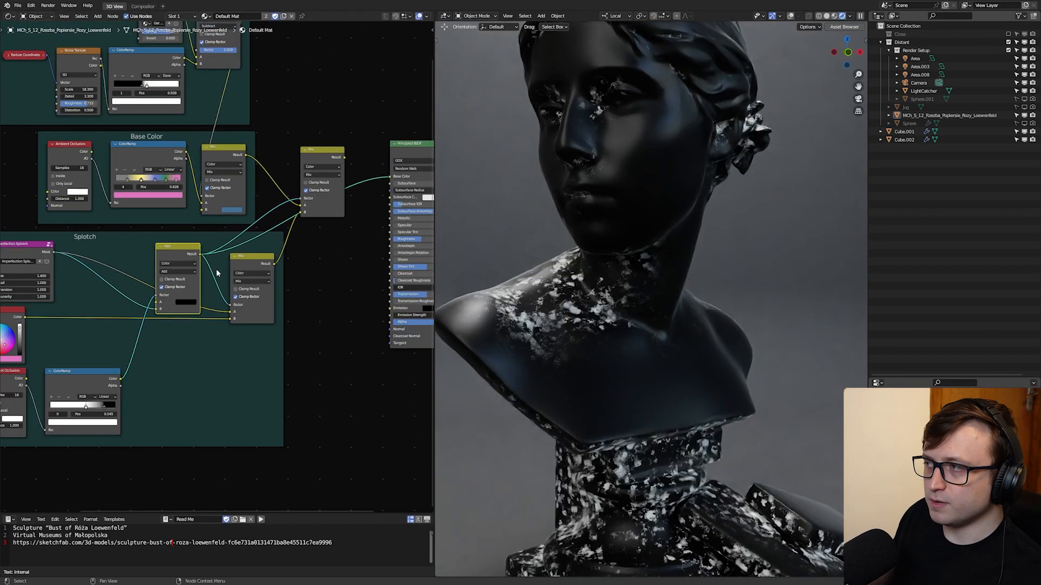
{"action": "scroll", "coordinate": [280, 258], "scroll_direction": "up", "scroll_amount": 2}
{"action": "middle_click_drag", "start_coordinate": [215, 268], "coordinate": [276, 258]}
{"action": "scroll", "coordinate": [275, 257], "scroll_direction": "up", "scroll_amount": 2}
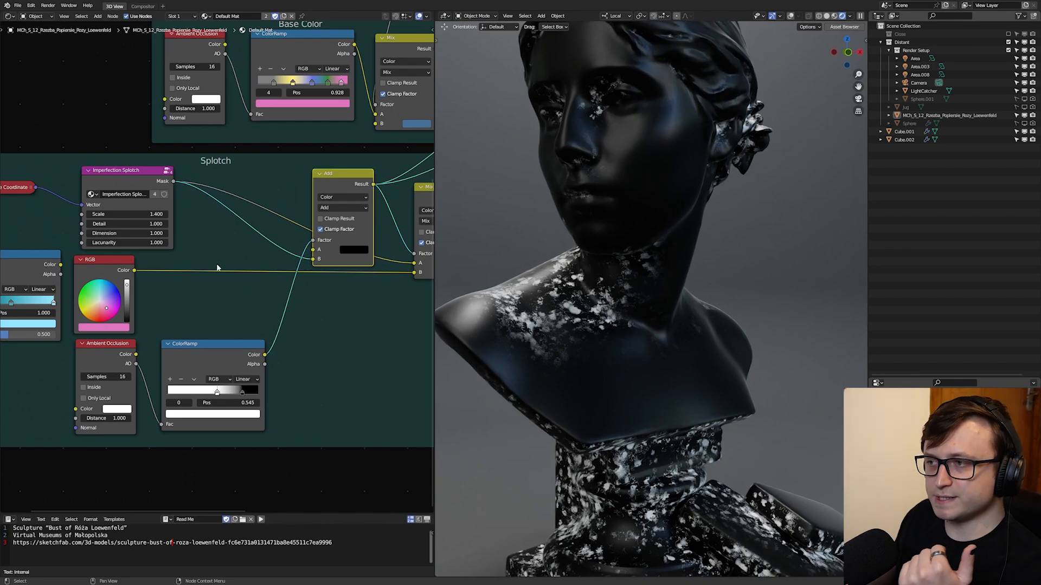
{"action": "middle_click_drag", "start_coordinate": [285, 187], "coordinate": [208, 239]}
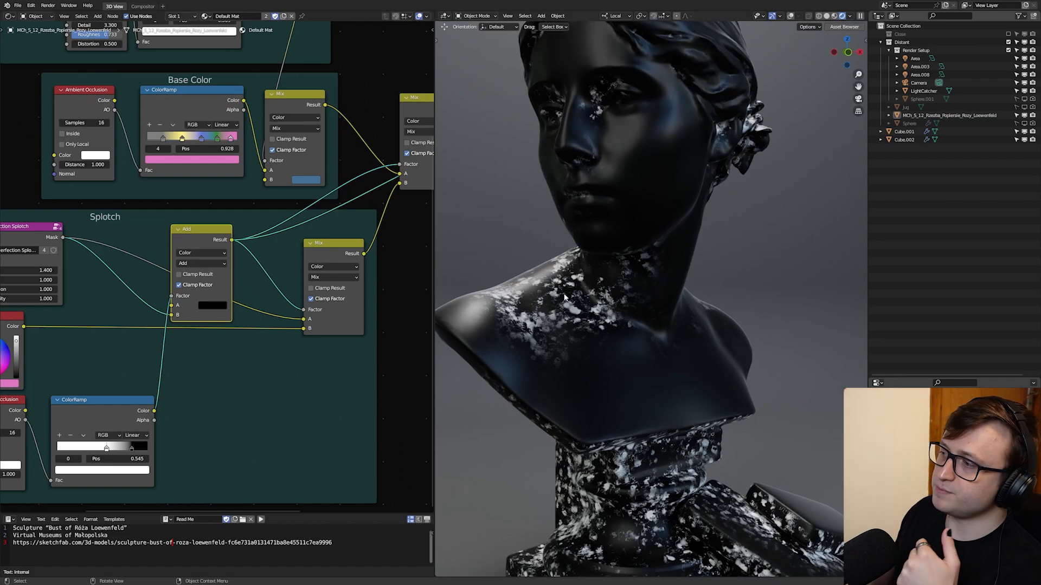
{"action": "middle_click_drag", "start_coordinate": [231, 244], "coordinate": [145, 269]}
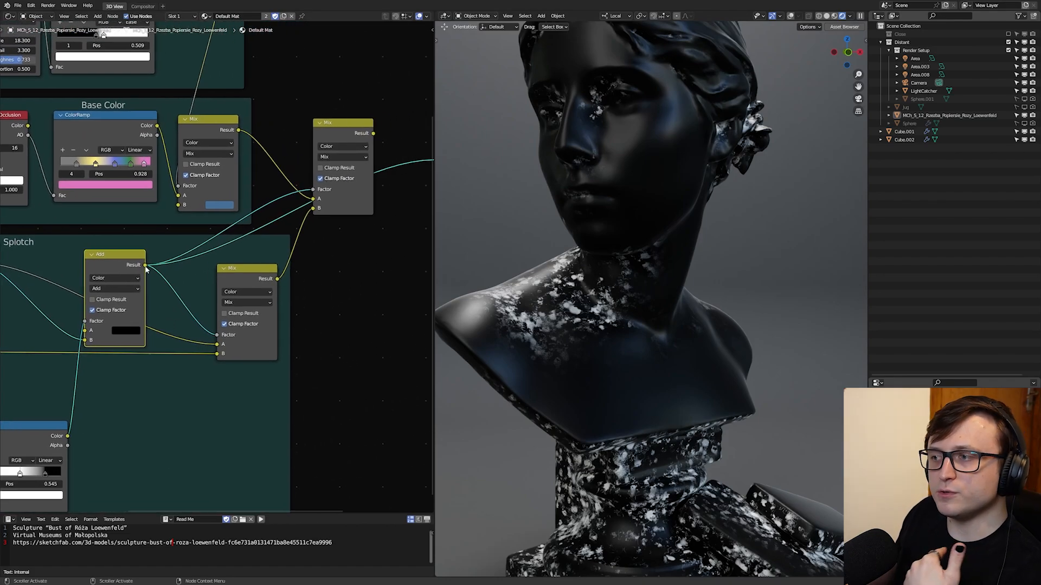
{"action": "middle_click_drag", "start_coordinate": [240, 277], "coordinate": [326, 278]}
{"action": "scroll", "coordinate": [326, 277], "scroll_direction": "down", "scroll_amount": 1}
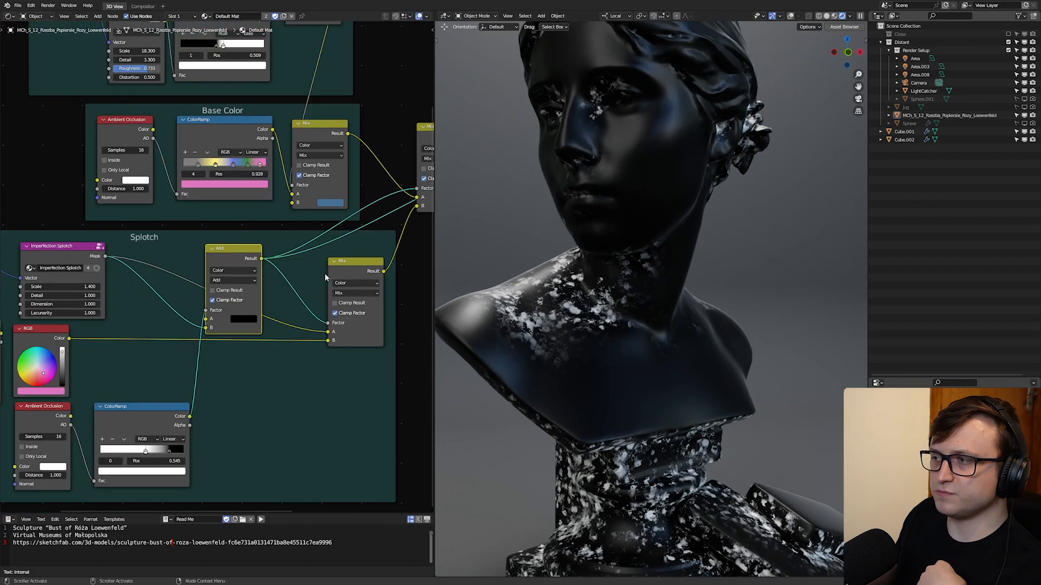
Step: Shift the Splotch frame's RGB node closer to Add, and reconnect the final Mix Result to Base Color
{"action": "left_click_drag", "start_coordinate": [350, 268], "coordinate": [350, 270]}
{"action": "left_click_drag", "start_coordinate": [49, 339], "coordinate": [133, 335]}
{"action": "middle_click_drag", "start_coordinate": [132, 335], "coordinate": [214, 332]}
{"action": "middle_click_drag", "start_coordinate": [401, 190], "coordinate": [202, 278]}
{"action": "scroll", "coordinate": [304, 271], "scroll_direction": "up", "scroll_amount": 2}
{"action": "left_click_drag", "start_coordinate": [307, 276], "coordinate": [302, 258]}
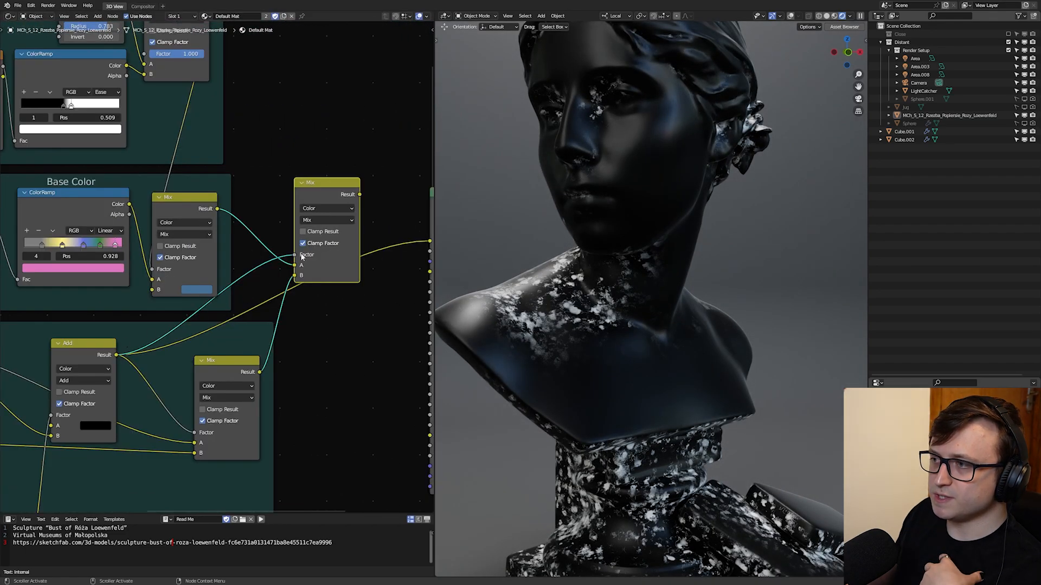
{"action": "middle_click_drag", "start_coordinate": [362, 210], "coordinate": [219, 218]}
{"action": "left_click_drag", "start_coordinate": [217, 202], "coordinate": [286, 249]}
{"action": "middle_click_drag", "start_coordinate": [281, 262], "coordinate": [406, 239]}
{"action": "middle_click_drag", "start_coordinate": [537, 312], "coordinate": [550, 304]}
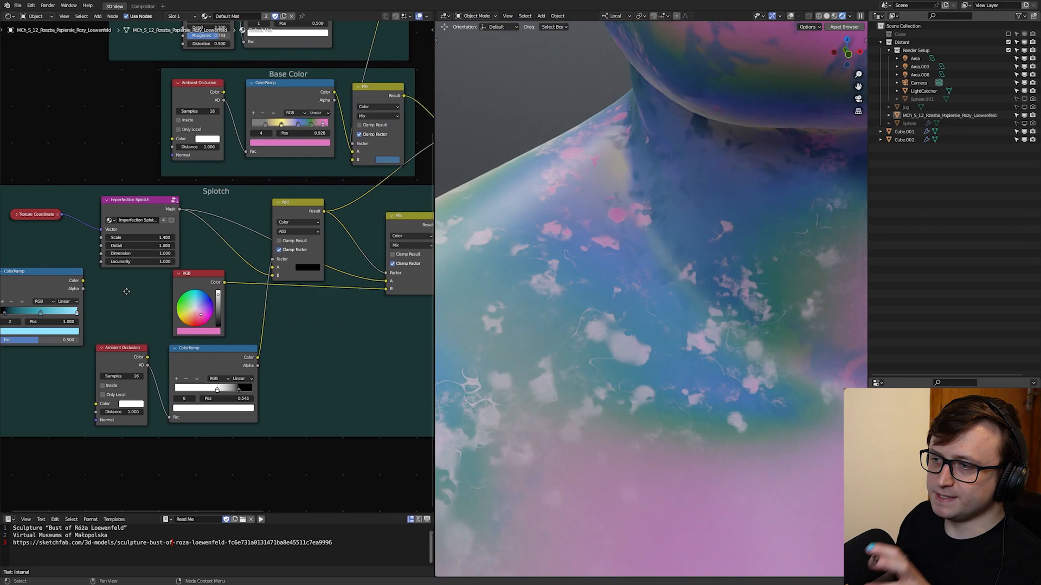
Step: Try the blue ColorRamp as the splotch colour by feeding it into the Splotch Mix's B input and adjusting its middle stop
{"action": "left_click", "coordinate": [38, 274]}
{"action": "left_click_drag", "start_coordinate": [38, 274], "coordinate": [304, 325]}
{"action": "scroll", "coordinate": [345, 316], "scroll_direction": "up", "scroll_amount": 2}
{"action": "left_click_drag", "start_coordinate": [123, 294], "coordinate": [141, 302]}
{"action": "left_click_drag", "start_coordinate": [324, 330], "coordinate": [337, 300]}
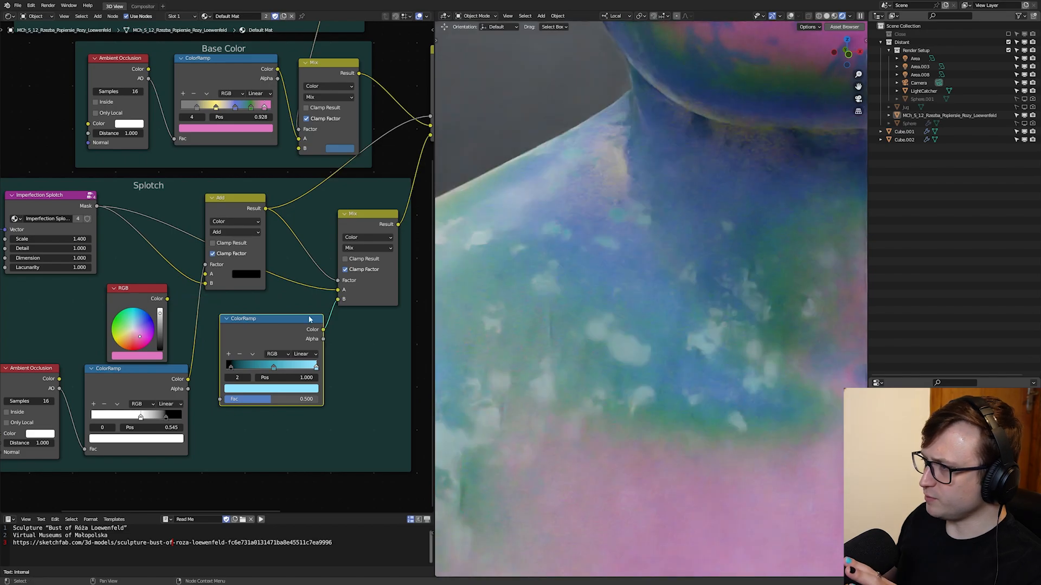
{"action": "left_click_drag", "start_coordinate": [274, 368], "coordinate": [262, 352]}
{"action": "left_click", "coordinate": [262, 389]}
{"action": "left_click_drag", "start_coordinate": [271, 368], "coordinate": [267, 366]}
{"action": "scroll", "coordinate": [138, 329], "scroll_direction": "up", "scroll_amount": 1}
Step: Feed the pink RGB colour into the Splotch Mix's B input again and delete the blue ColorRamp
{"action": "left_click_drag", "start_coordinate": [130, 321], "coordinate": [317, 324]}
{"action": "left_click", "coordinate": [252, 341]}
{"action": "key", "text": "x"}
{"action": "left_click_drag", "start_coordinate": [103, 310], "coordinate": [228, 340]}
{"action": "middle_click_drag", "start_coordinate": [291, 310], "coordinate": [288, 332]}
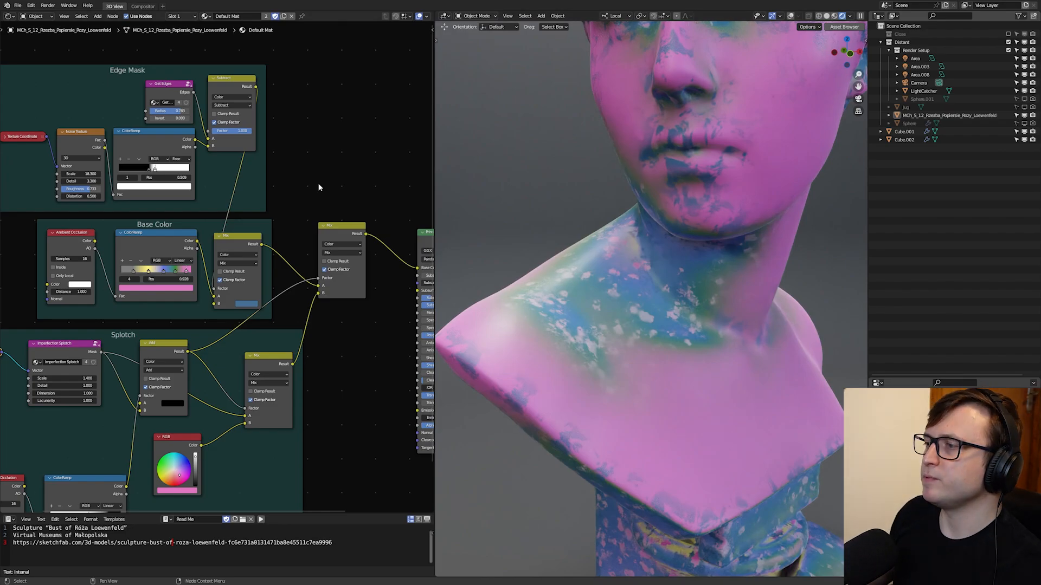
Step: Move the final Mix node between the Splotch frame and the Principled BSDF, level with the Splotch Mix
{"action": "scroll", "coordinate": [312, 181], "scroll_direction": "down", "scroll_amount": 3}
{"action": "left_click_drag", "start_coordinate": [298, 164], "coordinate": [312, 164]}
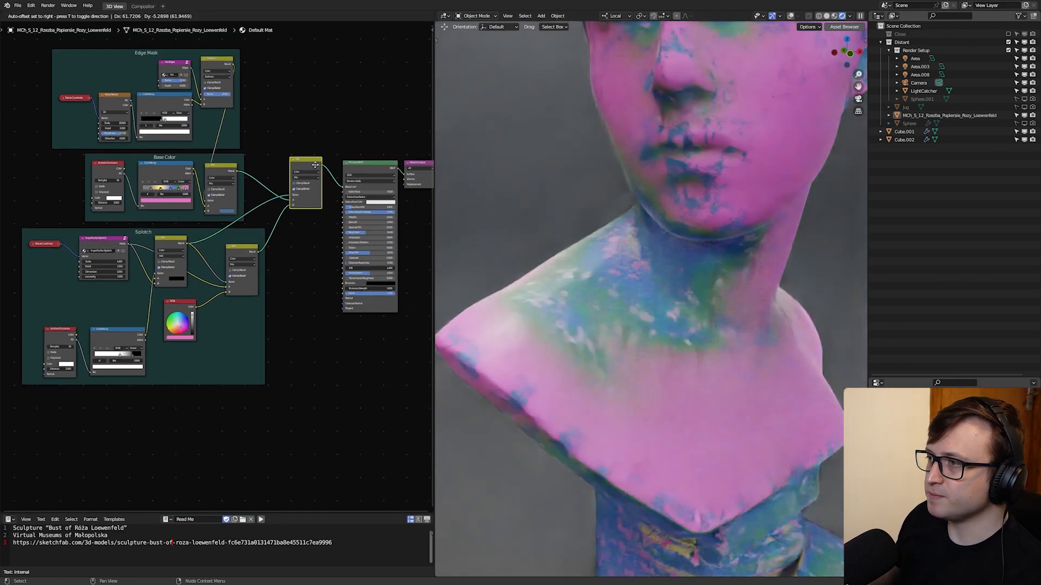
{"action": "scroll", "coordinate": [312, 164], "scroll_direction": "down", "scroll_amount": 1}
{"action": "middle_click_drag", "start_coordinate": [313, 163], "coordinate": [355, 203]}
{"action": "left_click_drag", "start_coordinate": [314, 90], "coordinate": [6, 388]}
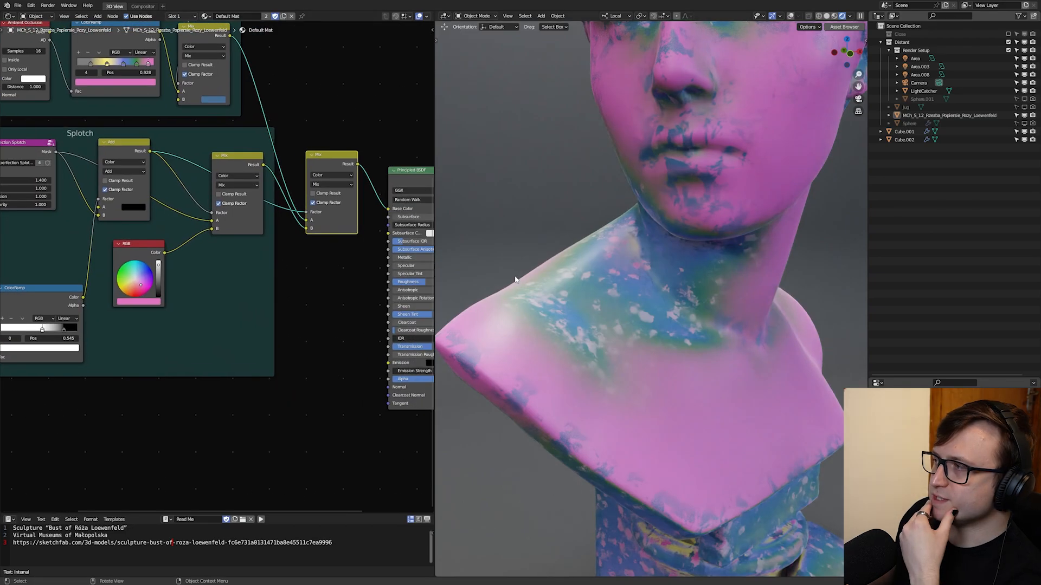
{"action": "middle_click_drag", "start_coordinate": [637, 288], "coordinate": [603, 288]}
{"action": "scroll", "coordinate": [330, 287], "scroll_direction": "up", "scroll_amount": 1}
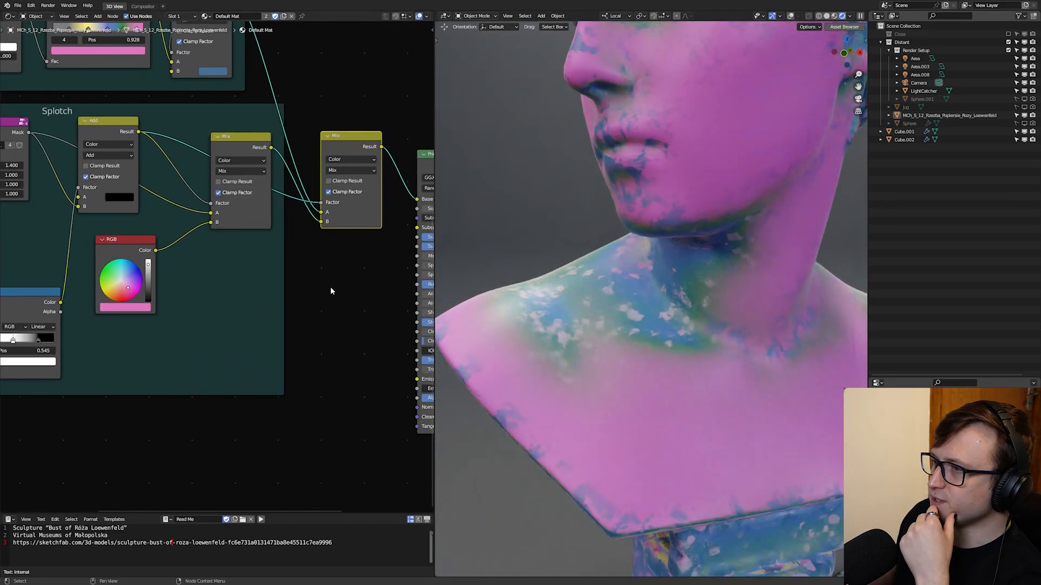
Step: Try a glossier bust by lowering the Principled BSDF's Roughness to about 0.04, and raise it slightly again
{"action": "middle_click_drag", "start_coordinate": [291, 277], "coordinate": [188, 249]}
{"action": "scroll", "coordinate": [190, 250], "scroll_direction": "up", "scroll_amount": 1}
{"action": "left_click_drag", "start_coordinate": [364, 254], "coordinate": [323, 254]}
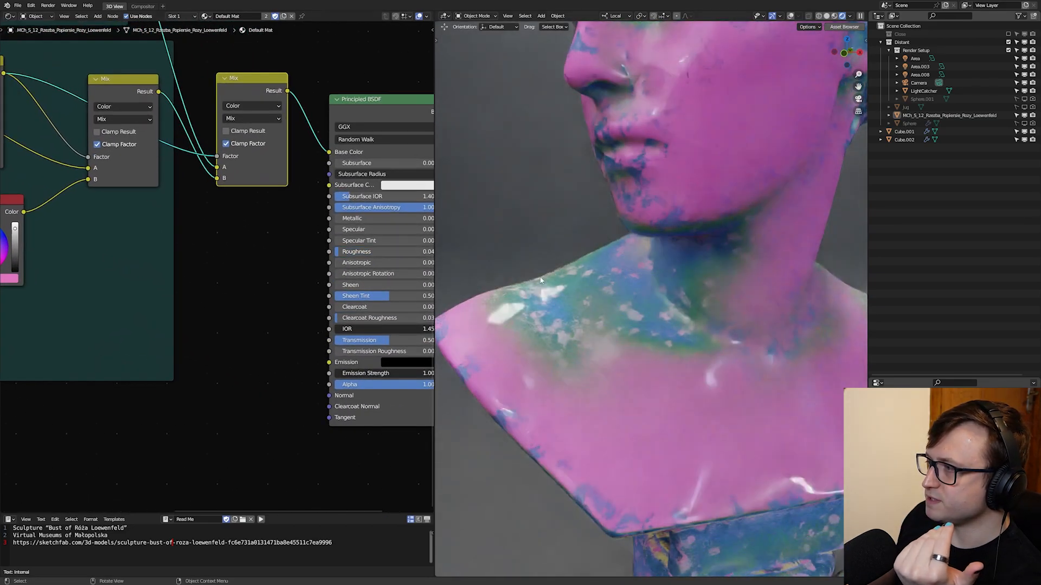
{"action": "scroll", "coordinate": [601, 293], "scroll_direction": "down", "scroll_amount": 3}
{"action": "middle_click_drag", "start_coordinate": [601, 293], "coordinate": [621, 291]}
{"action": "left_click_drag", "start_coordinate": [339, 253], "coordinate": [365, 253]}
{"action": "scroll", "coordinate": [217, 245], "scroll_direction": "down", "scroll_amount": 1}
Step: Move the Splotch frame's black-and-white ColorRamp and Ambient Occlusion nodes up beneath the Imperfection Splotch node
{"action": "middle_click_drag", "start_coordinate": [210, 245], "coordinate": [309, 325]}
{"action": "scroll", "coordinate": [268, 320], "scroll_direction": "down", "scroll_amount": 1}
{"action": "middle_click_drag", "start_coordinate": [272, 191], "coordinate": [331, 164]}
{"action": "middle_click_drag", "start_coordinate": [128, 314], "coordinate": [227, 296]}
{"action": "left_click_drag", "start_coordinate": [190, 303], "coordinate": [183, 258]}
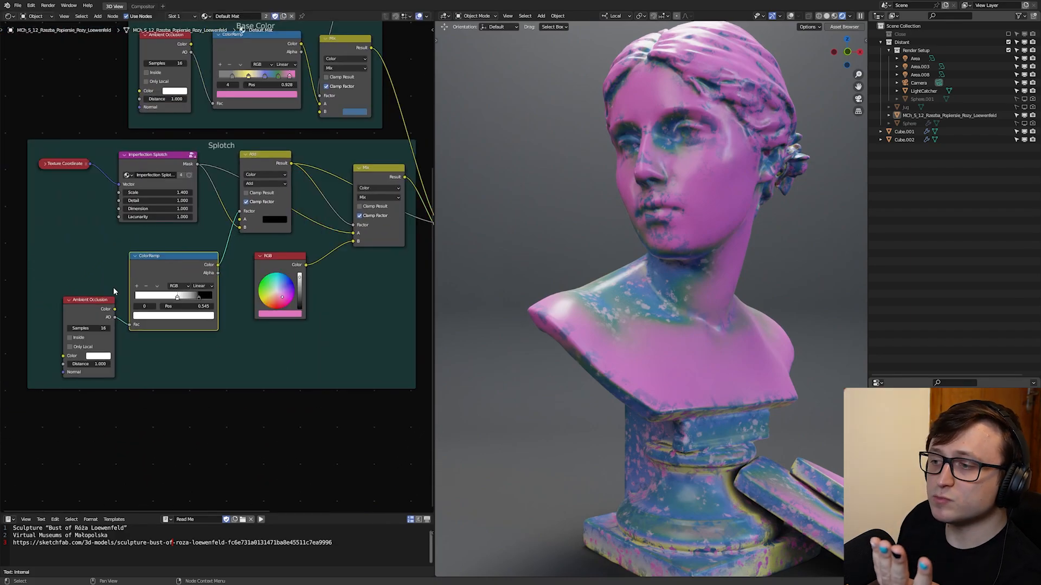
{"action": "left_click_drag", "start_coordinate": [104, 301], "coordinate": [105, 260]}
{"action": "middle_click_drag", "start_coordinate": [336, 302], "coordinate": [73, 259]}
Step: Connect the Imperfection Splotch Mask to the Principled BSDF's Roughness and check the reflections on the bust
{"action": "scroll", "coordinate": [111, 141], "scroll_direction": "down", "scroll_amount": 2}
{"action": "middle_click_drag", "start_coordinate": [59, 213], "coordinate": [130, 238]}
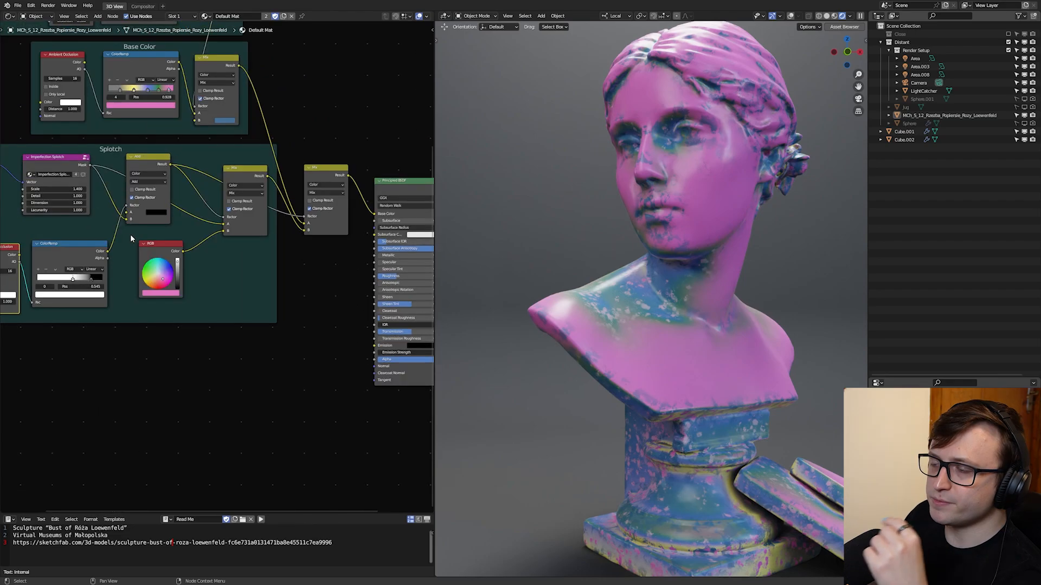
{"action": "left_click_drag", "start_coordinate": [90, 165], "coordinate": [146, 207]}
{"action": "left_click_drag", "start_coordinate": [329, 267], "coordinate": [379, 276]}
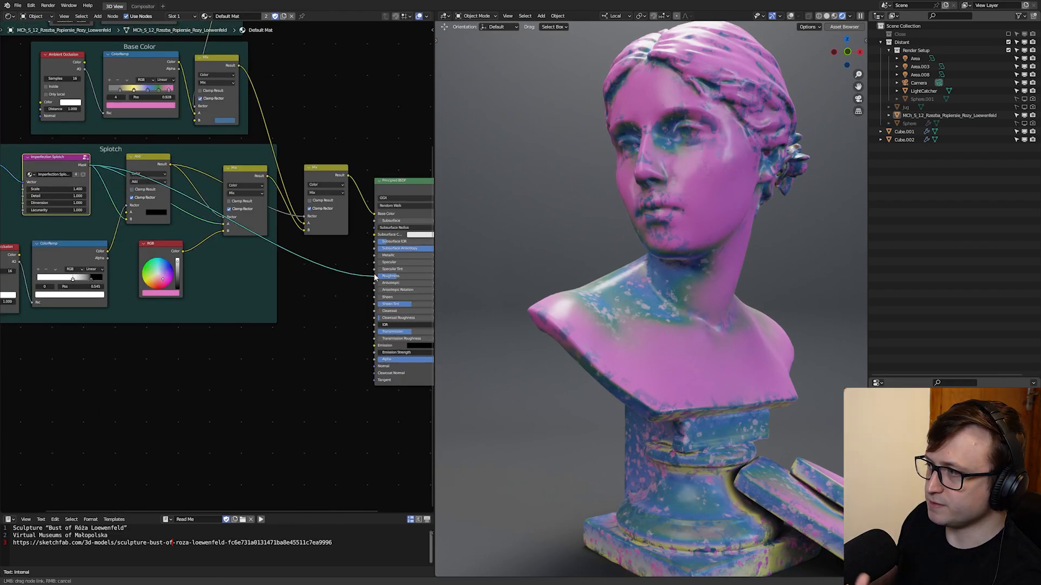
{"action": "scroll", "coordinate": [625, 297], "scroll_direction": "up", "scroll_amount": 3}
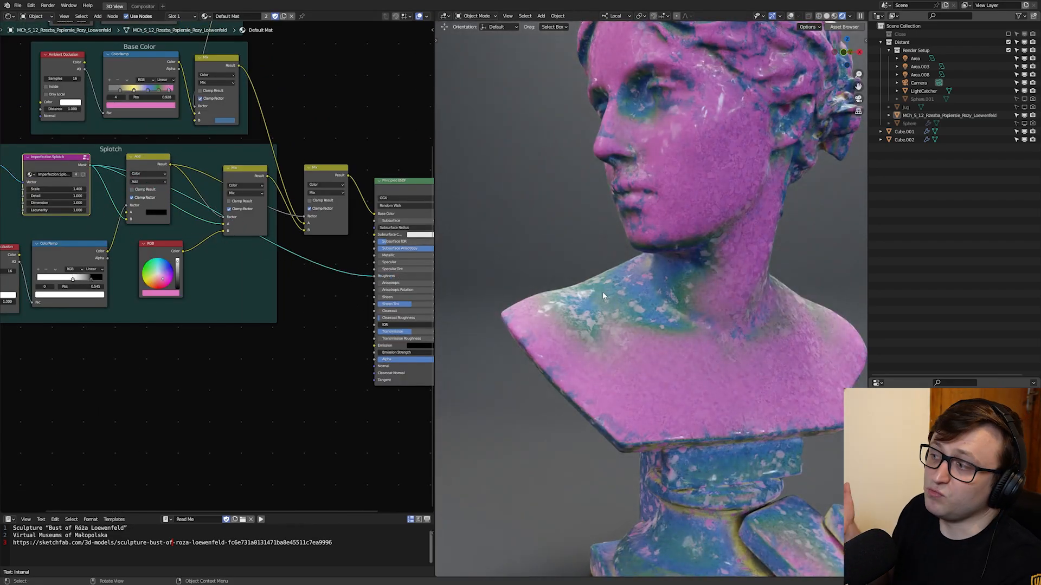
{"action": "middle_click_drag", "start_coordinate": [672, 242], "coordinate": [691, 303]}
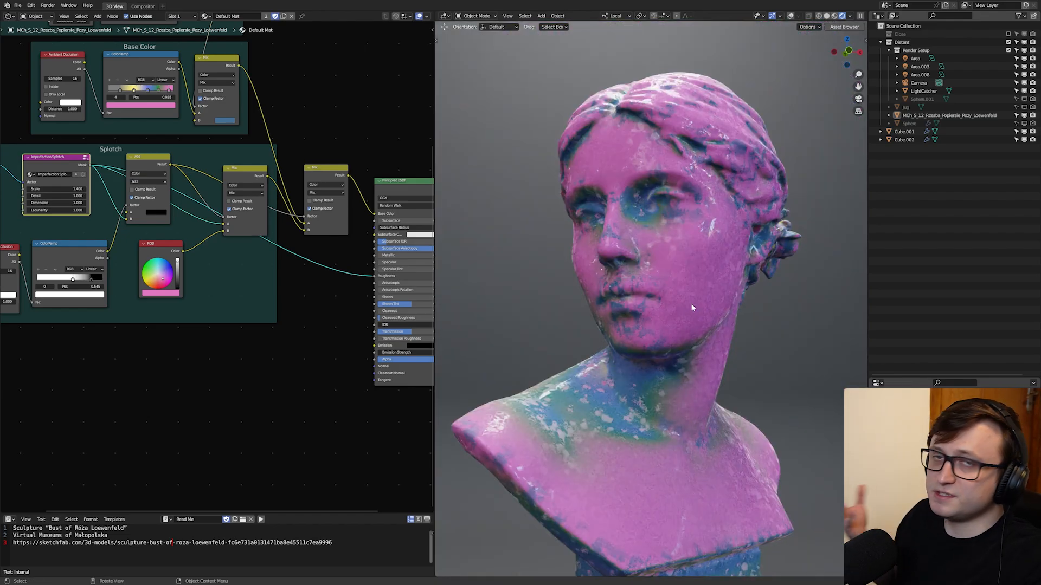
Step: Add a new ColorRamp node below the Splotch frame for the roughness mask
{"action": "scroll", "coordinate": [247, 223], "scroll_direction": "up", "scroll_amount": 1}
{"action": "middle_click_drag", "start_coordinate": [247, 223], "coordinate": [262, 301]}
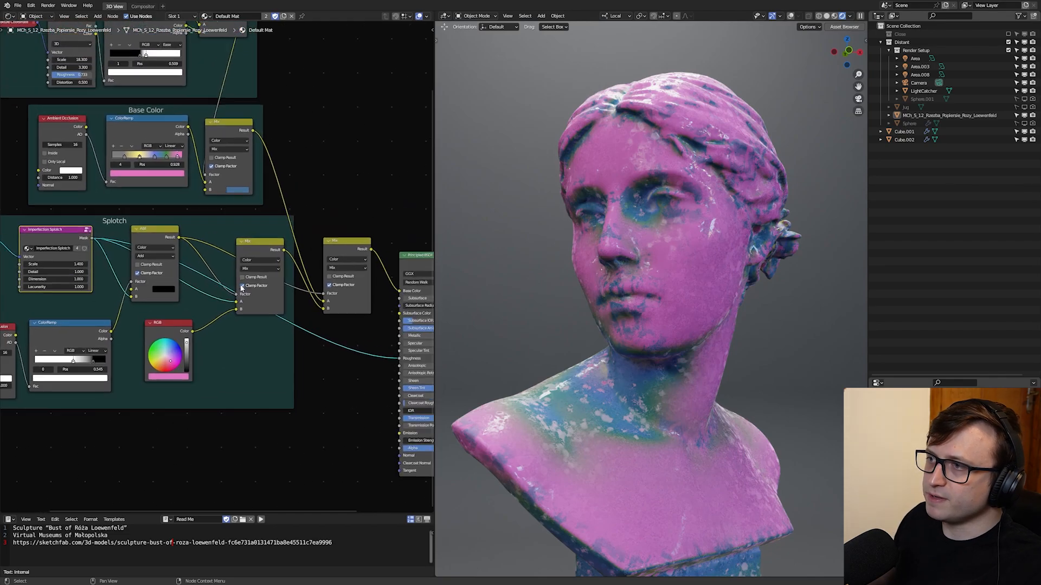
{"action": "left_click_drag", "start_coordinate": [114, 145], "coordinate": [356, 276]}
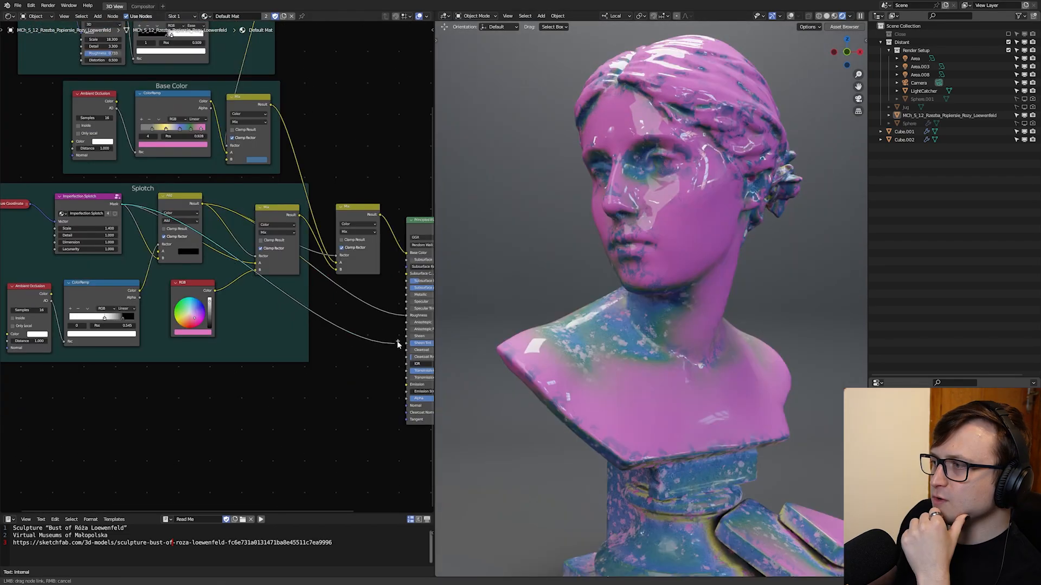
{"action": "scroll", "coordinate": [287, 324], "scroll_direction": "up", "scroll_amount": 4}
{"action": "key", "text": "shift+a"}
{"action": "type", "text": "ramp"}
{"action": "key", "text": "Return"}
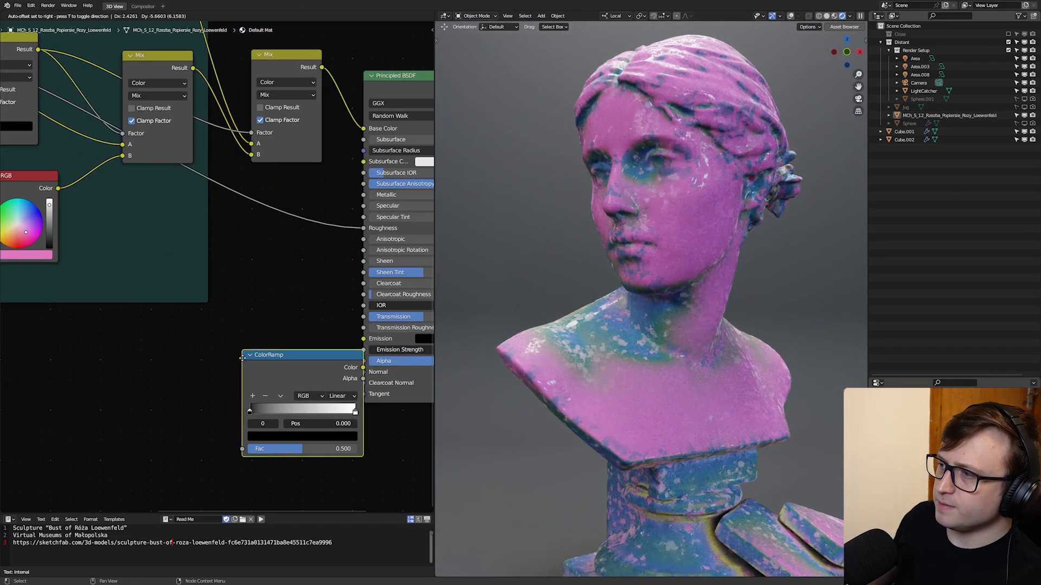
{"action": "left_click", "coordinate": [160, 328]}
Step: Link the Imperfection Splotch Mask to the new ColorRamp's Fac and preview the ramp's Color on Base Color
{"action": "scroll", "coordinate": [147, 309], "scroll_direction": "down", "scroll_amount": 4}
{"action": "middle_click_drag", "start_coordinate": [101, 266], "coordinate": [167, 291]}
{"action": "left_click_drag", "start_coordinate": [42, 147], "coordinate": [226, 418]}
{"action": "scroll", "coordinate": [252, 366], "scroll_direction": "up", "scroll_amount": 1}
{"action": "middle_click_drag", "start_coordinate": [252, 365], "coordinate": [205, 370]}
{"action": "left_click_drag", "start_coordinate": [273, 362], "coordinate": [337, 197]}
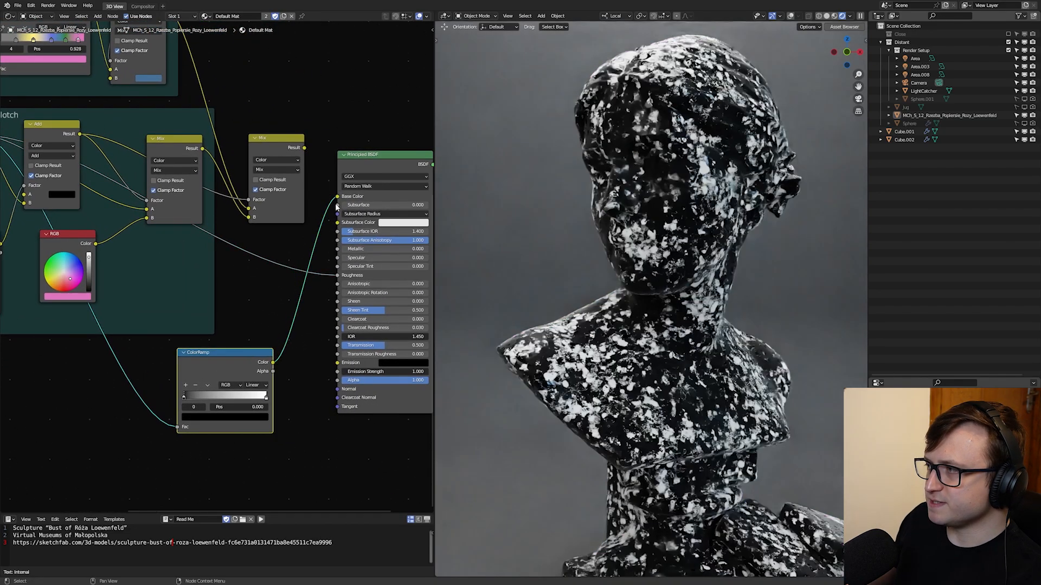
Step: Set the new ramp's white stop to 0.909 and insert a Math Add node between the Mask and the ramp
{"action": "middle_click_drag", "start_coordinate": [304, 347], "coordinate": [304, 284]}
{"action": "scroll", "coordinate": [233, 325], "scroll_direction": "up", "scroll_amount": 2}
{"action": "key", "text": "shift+a"}
{"action": "key", "text": "s"}
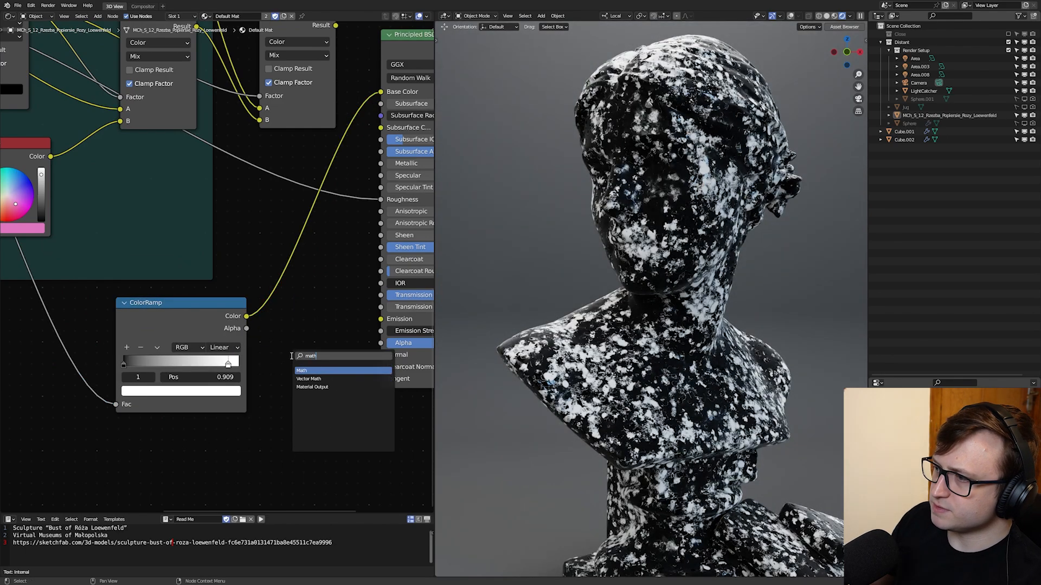
{"action": "key", "text": "Return"}
{"action": "middle_click_drag", "start_coordinate": [243, 320], "coordinate": [298, 319]}
{"action": "left_click_drag", "start_coordinate": [309, 335], "coordinate": [149, 328]}
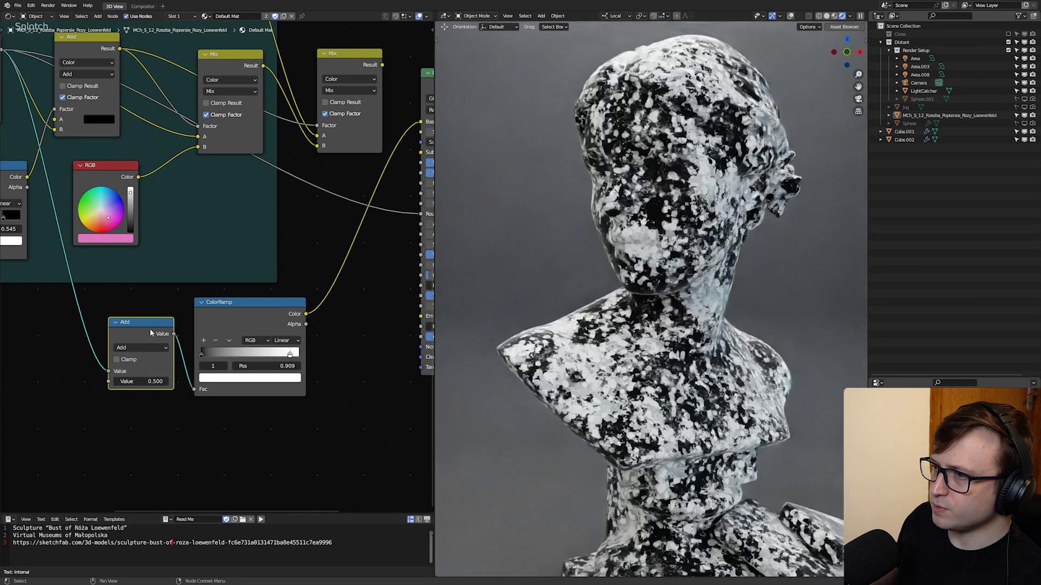
Step: Set the Math Add node's Value to 1.200
{"action": "middle_click_drag", "start_coordinate": [177, 360], "coordinate": [179, 376]}
{"action": "scroll", "coordinate": [179, 374], "scroll_direction": "up", "scroll_amount": 2}
{"action": "left_click_drag", "start_coordinate": [100, 420], "coordinate": [138, 420]}
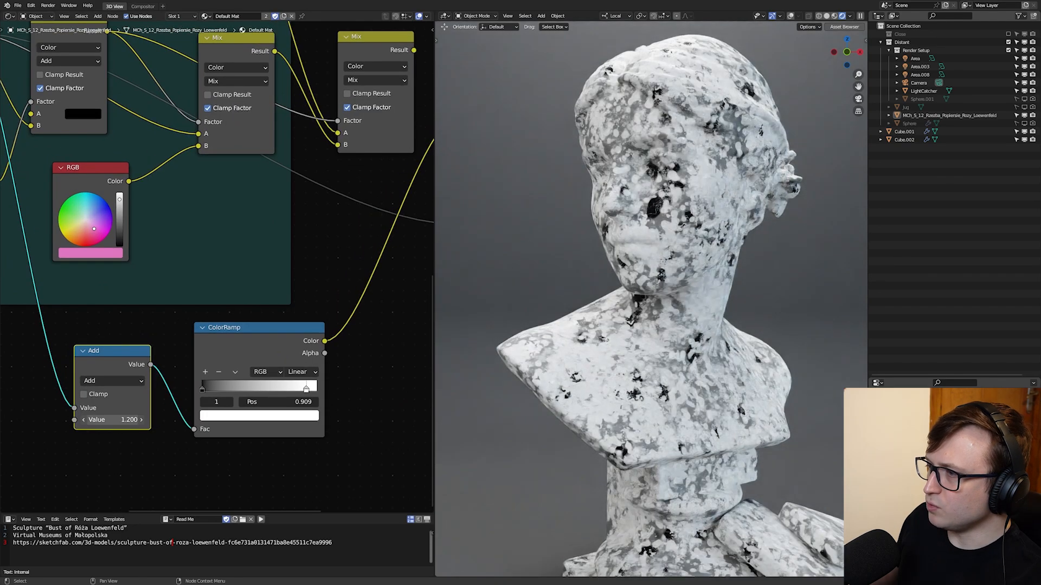
Step: Adjust the new ramp's contrast, keeping the black stop near the start and placing the white stop at 0.682
{"action": "middle_click_drag", "start_coordinate": [120, 363], "coordinate": [212, 323]}
{"action": "scroll", "coordinate": [212, 324], "scroll_direction": "down", "scroll_amount": 1}
{"action": "left_click_drag", "start_coordinate": [212, 323], "coordinate": [224, 319]}
{"action": "left_click_drag", "start_coordinate": [288, 346], "coordinate": [294, 346]}
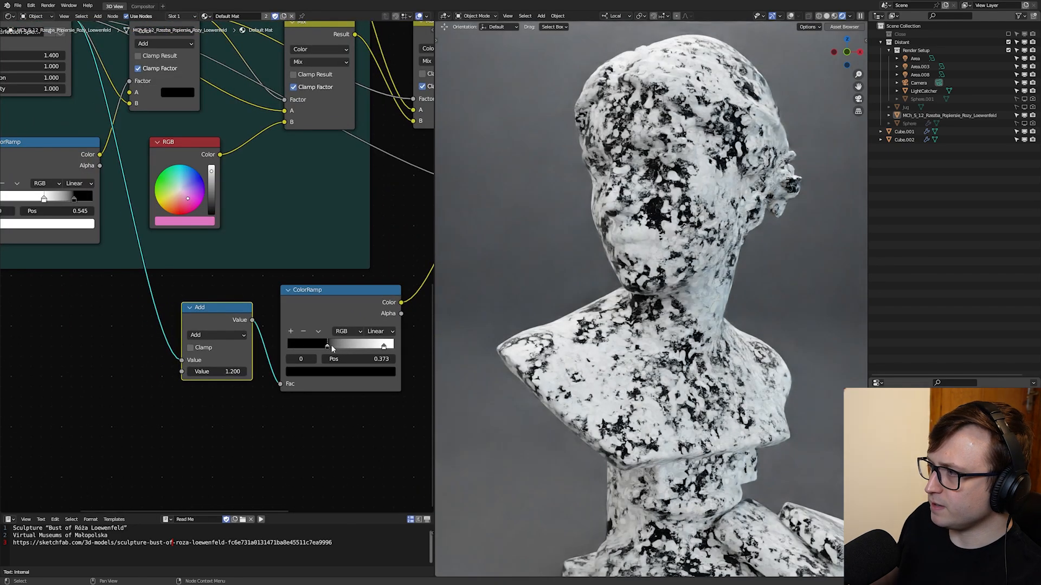
{"action": "left_click_drag", "start_coordinate": [384, 346], "coordinate": [351, 351]}
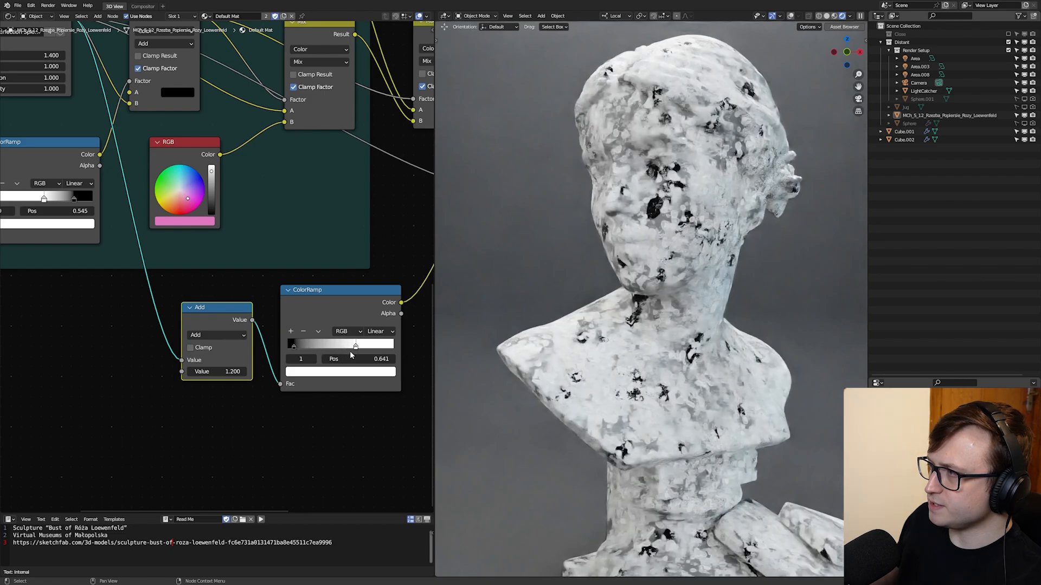
{"action": "middle_click_drag", "start_coordinate": [359, 387], "coordinate": [277, 392]}
{"action": "scroll", "coordinate": [277, 391], "scroll_direction": "down", "scroll_amount": 1}
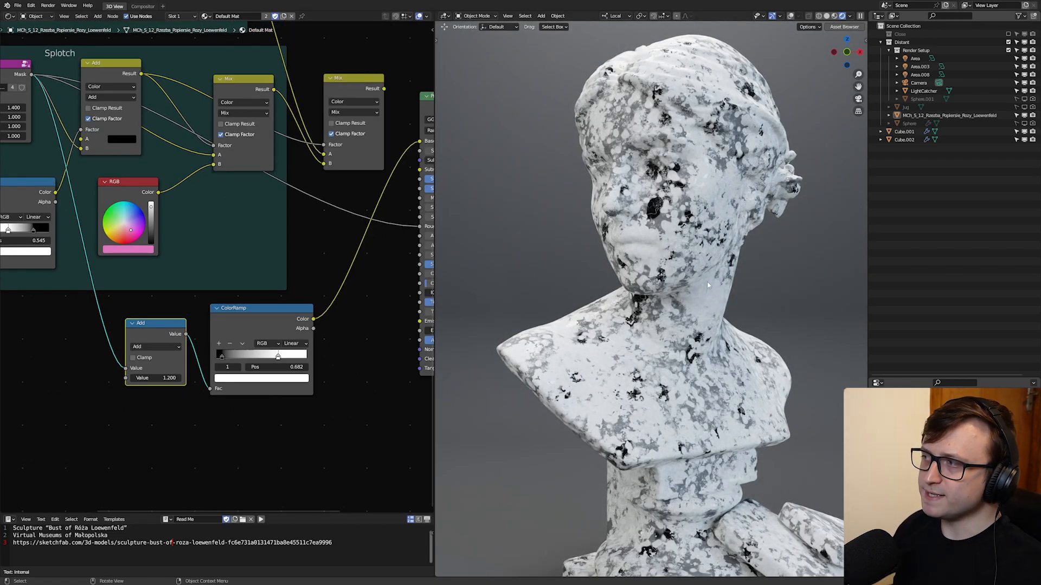
Step: Move the new ramp's black stop to 0.091 and change its colour to light grey
{"action": "left_click", "coordinate": [222, 357]}
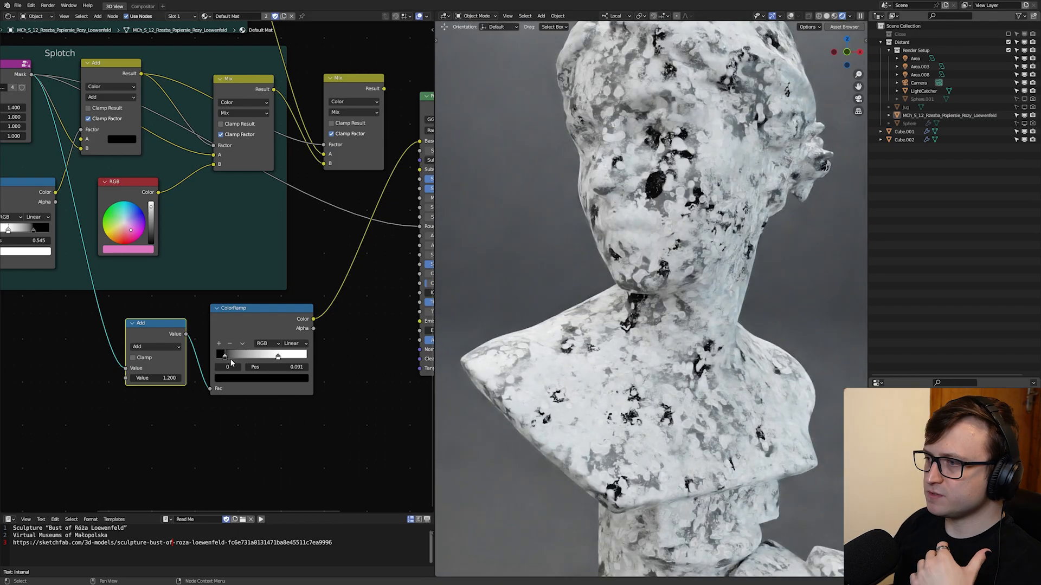
{"action": "left_click", "coordinate": [244, 378]}
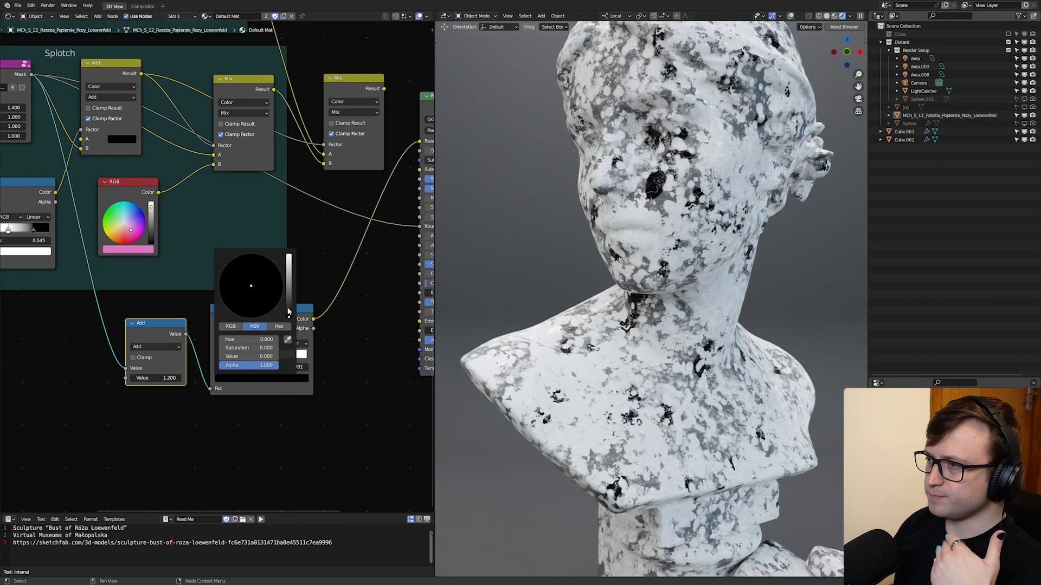
{"action": "left_click_drag", "start_coordinate": [288, 311], "coordinate": [288, 268]}
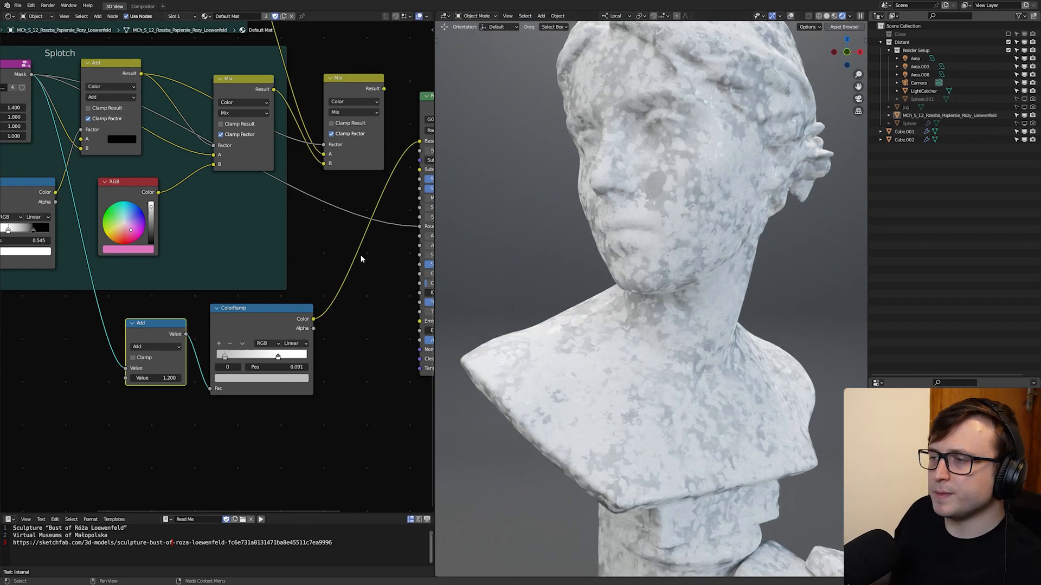
Step: Duplicate the Texture Coordinate and Imperfection Splotch nodes below the Splotch frame and connect the copy's Mask to the Math Add node
{"action": "scroll", "coordinate": [188, 334], "scroll_direction": "down", "scroll_amount": 2}
{"action": "middle_click_drag", "start_coordinate": [188, 334], "coordinate": [289, 339]}
{"action": "scroll", "coordinate": [201, 268], "scroll_direction": "down", "scroll_amount": 1}
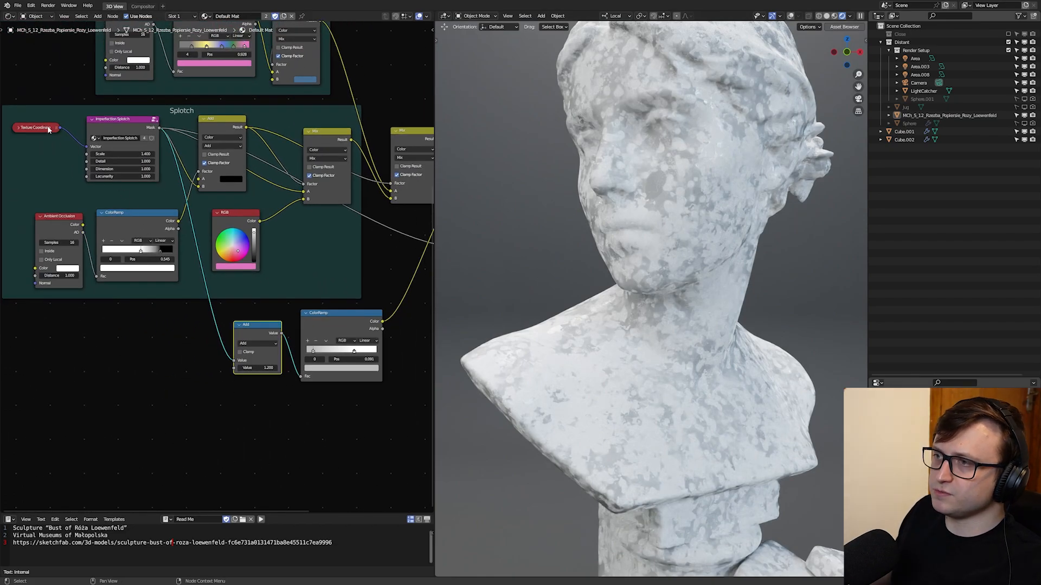
{"action": "left_click", "coordinate": [123, 123]}
{"action": "key", "text": "shift+d"}
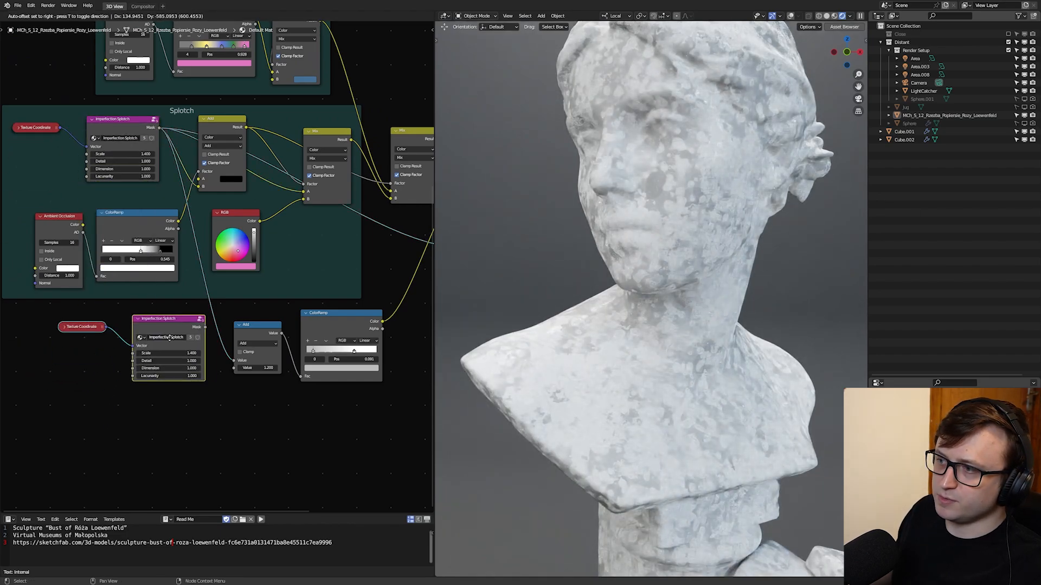
{"action": "left_click", "coordinate": [170, 335]}
{"action": "scroll", "coordinate": [185, 343], "scroll_direction": "up", "scroll_amount": 3}
{"action": "left_click_drag", "start_coordinate": [203, 357], "coordinate": [238, 385]}
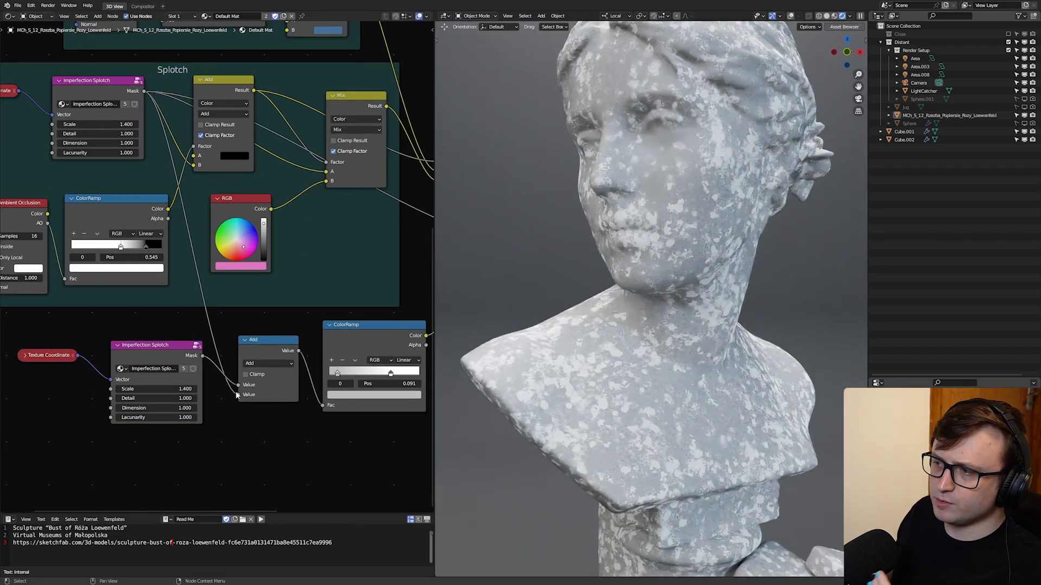
Step: Set the duplicated Imperfection Splotch node's Scale to 0.700 and reduce its Detail
{"action": "scroll", "coordinate": [140, 330], "scroll_direction": "up", "scroll_amount": 1}
{"action": "left_click_drag", "start_coordinate": [139, 329], "coordinate": [96, 351]}
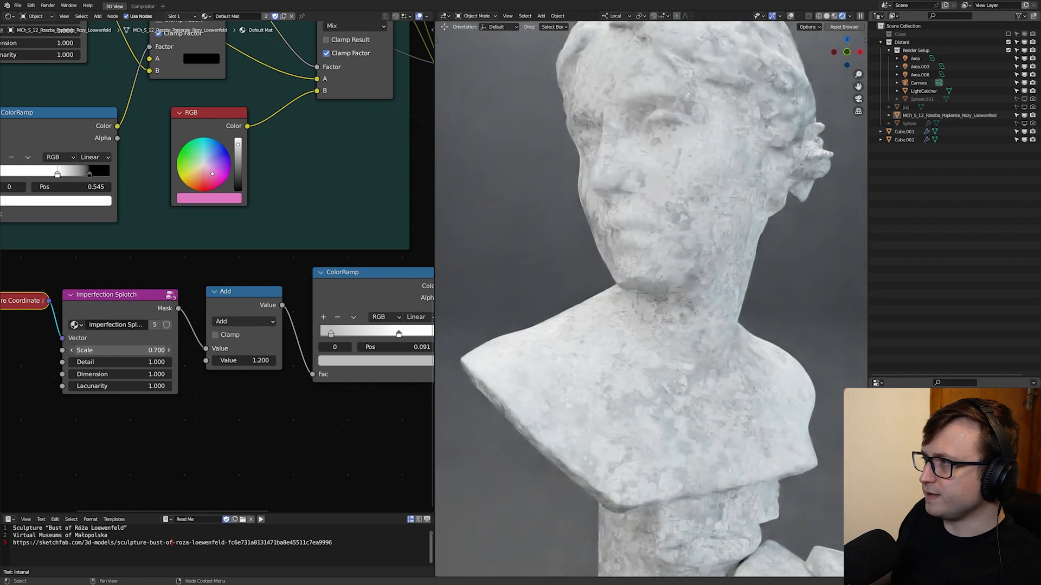
{"action": "middle_click_drag", "start_coordinate": [117, 371], "coordinate": [164, 355]}
{"action": "left_click_drag", "start_coordinate": [164, 347], "coordinate": [152, 348]}
Step: Remove the link into the Principled BSDF's Base Color and connect the lower ColorRamp's Color output to Roughness
{"action": "middle_click_drag", "start_coordinate": [300, 348], "coordinate": [41, 400]}
{"action": "scroll", "coordinate": [41, 400], "scroll_direction": "down", "scroll_amount": 1}
{"action": "left_click_drag", "start_coordinate": [340, 123], "coordinate": [284, 275]}
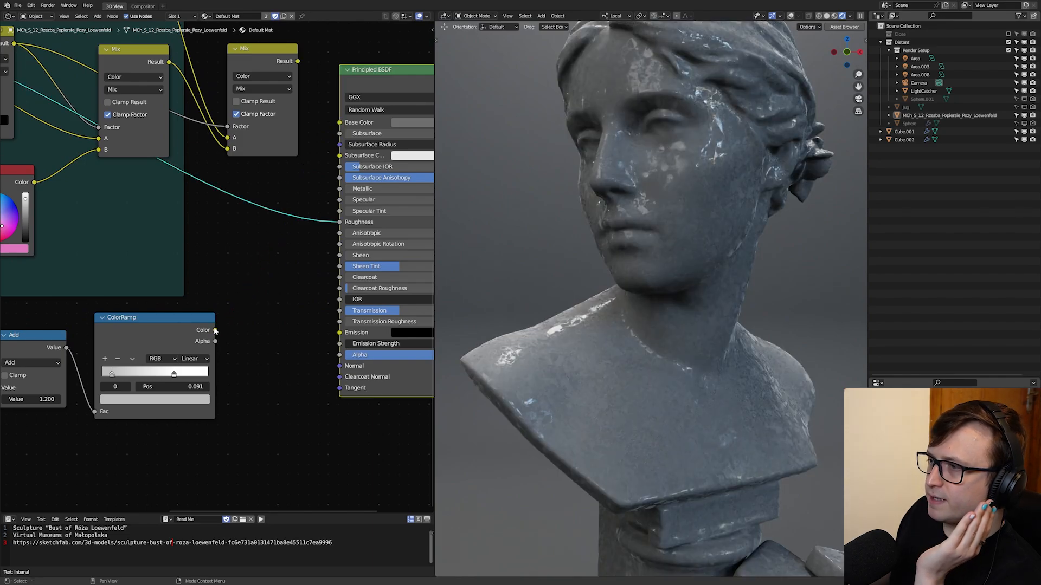
{"action": "left_click_drag", "start_coordinate": [215, 330], "coordinate": [336, 223]}
{"action": "middle_click_drag", "start_coordinate": [218, 340], "coordinate": [239, 340]}
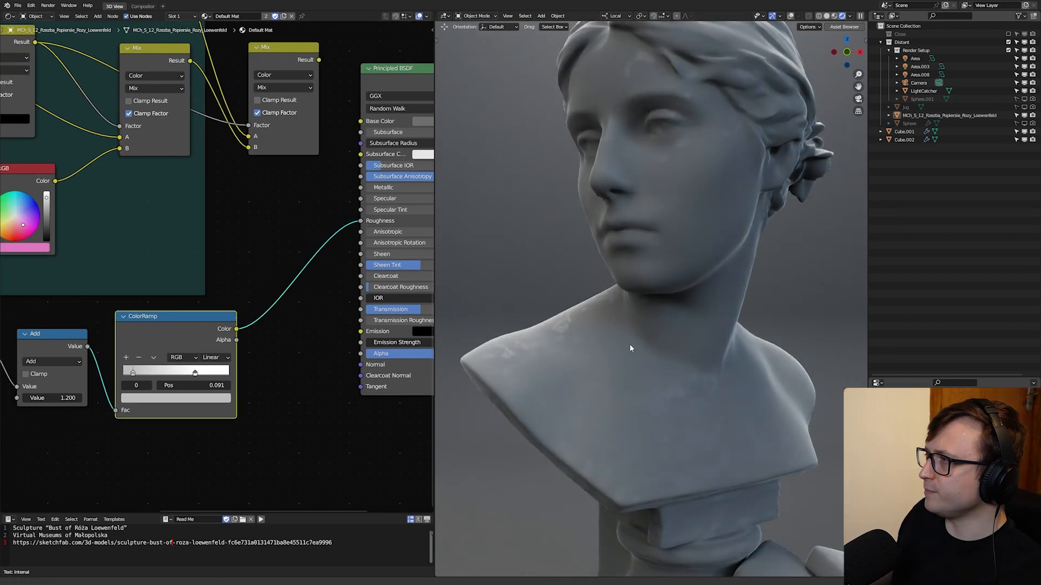
Step: Enlarge the Properties editor beneath the Outliner and inspect the roughness on the bust's face
{"action": "middle_click_drag", "start_coordinate": [630, 346], "coordinate": [651, 364]}
{"action": "scroll", "coordinate": [650, 365], "scroll_direction": "up", "scroll_amount": 1}
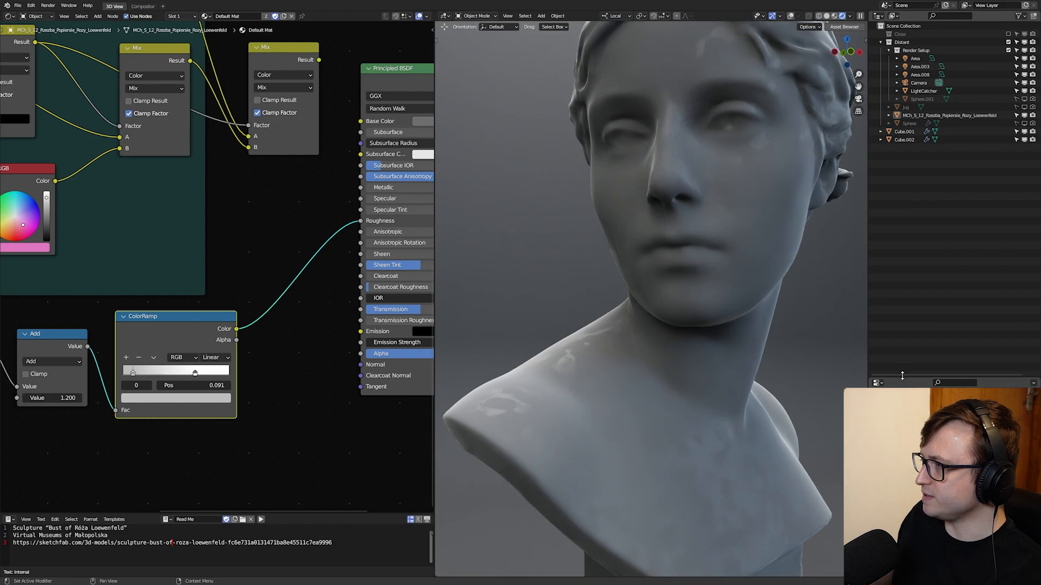
{"action": "left_click_drag", "start_coordinate": [902, 375], "coordinate": [908, 223]}
{"action": "middle_click_drag", "start_coordinate": [702, 364], "coordinate": [632, 351]}
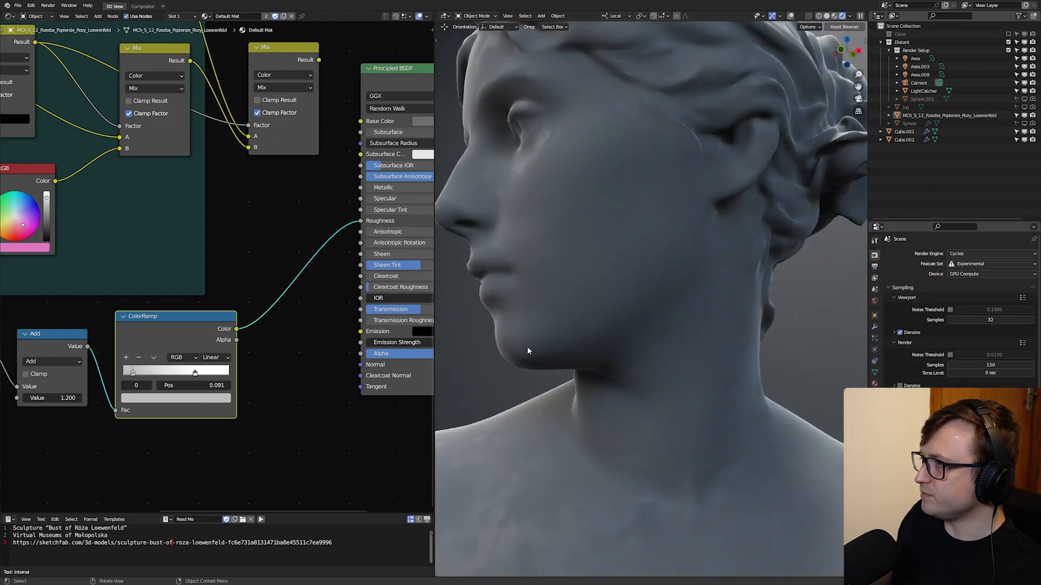
Step: Change the roughness ramp's two colour stops to mid greys
{"action": "middle_click_drag", "start_coordinate": [286, 323], "coordinate": [335, 313]}
{"action": "scroll", "coordinate": [335, 313], "scroll_direction": "up", "scroll_amount": 1}
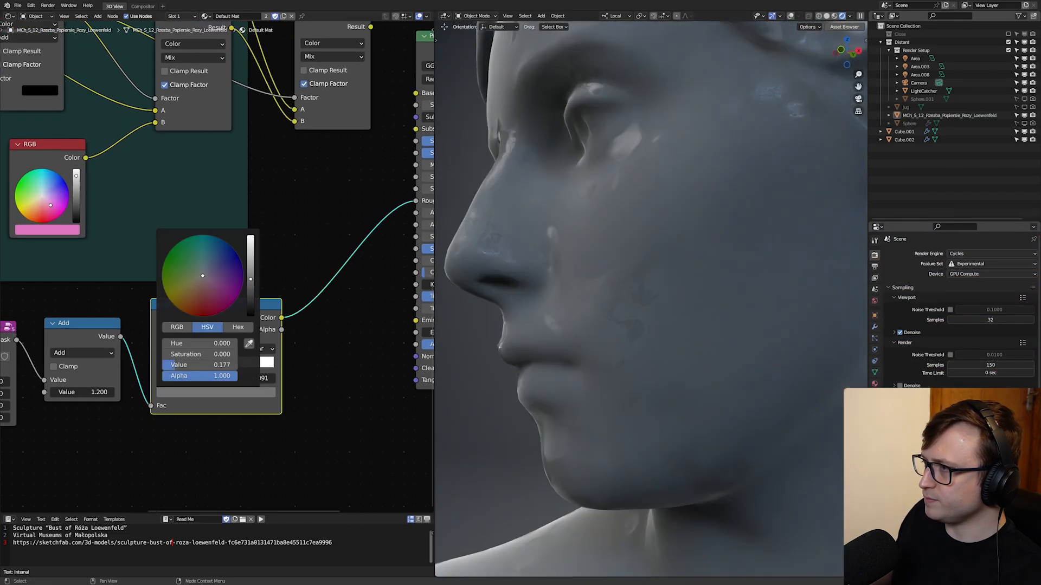
{"action": "left_click_drag", "start_coordinate": [198, 365], "coordinate": [212, 365]}
{"action": "left_click", "coordinate": [236, 394]}
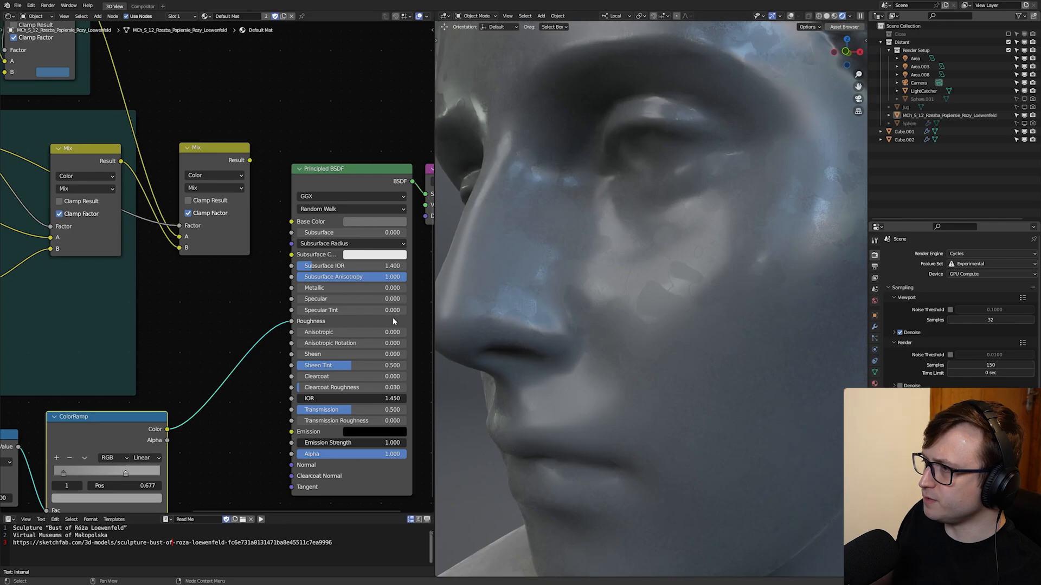
Step: Preview the roughness ramp through Base Color and set the lower Imperfection Splotch's Dimension to -0.100 and Lacunarity to 2.650
{"action": "left_click_drag", "start_coordinate": [294, 322], "coordinate": [292, 222]}
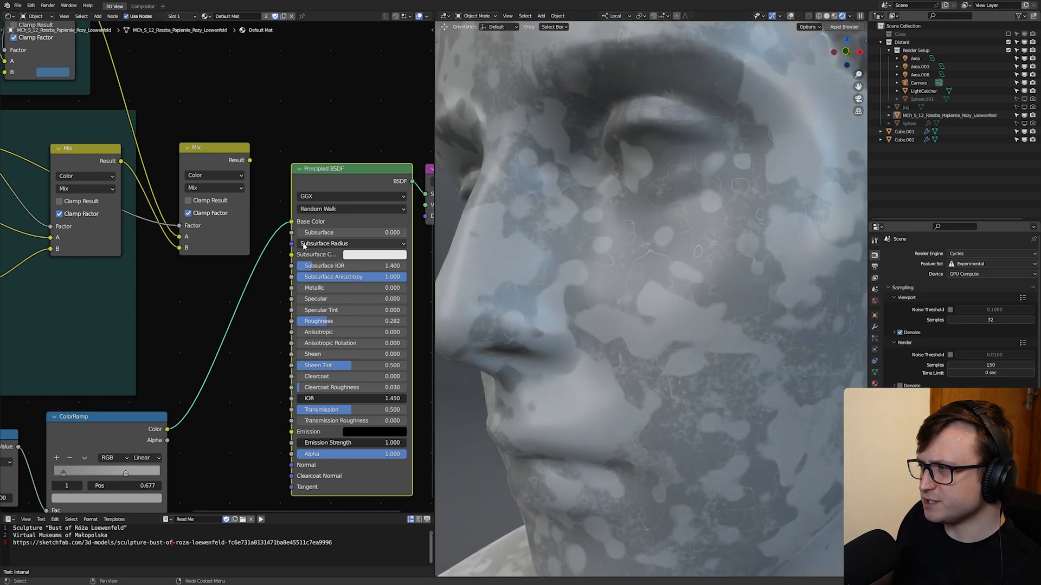
{"action": "middle_click_drag", "start_coordinate": [396, 367], "coordinate": [718, 213]}
{"action": "scroll", "coordinate": [271, 228], "scroll_direction": "up", "scroll_amount": 2}
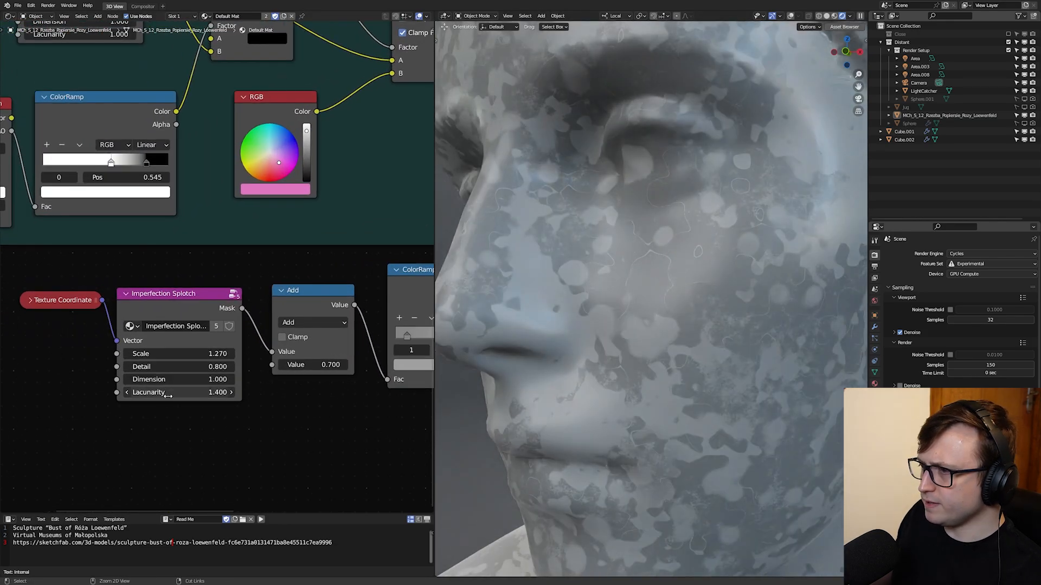
{"action": "left_click_drag", "start_coordinate": [179, 392], "coordinate": [268, 393], "text": "shift"}
Step: Examine the Musgrave and Voronoi textures inside the Imperfection Splotch group and return to the main material
{"action": "key", "text": "Tab"}
{"action": "scroll", "coordinate": [680, 244], "scroll_direction": "up", "scroll_amount": 2}
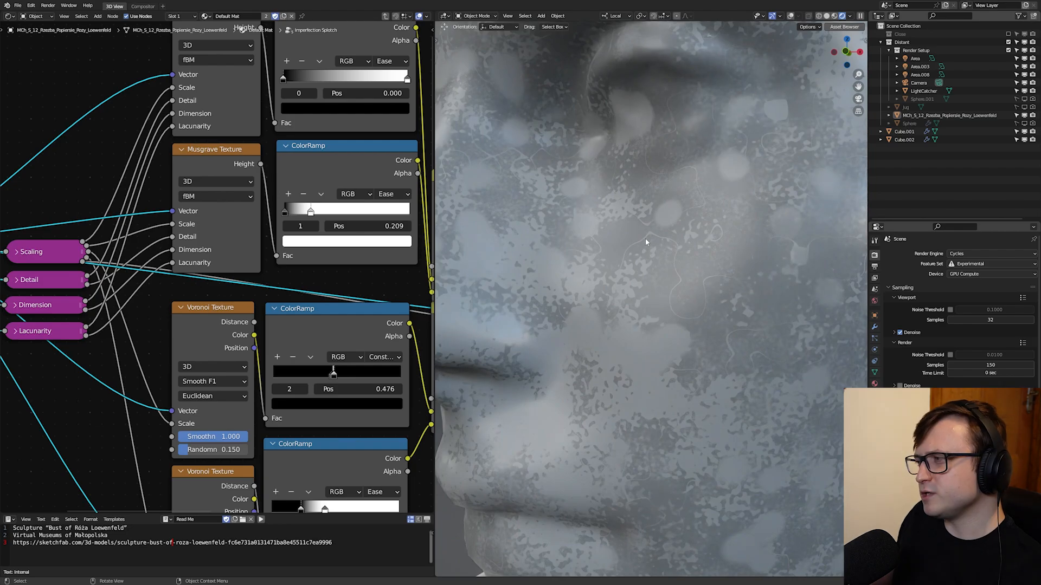
{"action": "scroll", "coordinate": [668, 248], "scroll_direction": "down", "scroll_amount": 4}
{"action": "scroll", "coordinate": [668, 248], "scroll_direction": "up", "scroll_amount": 2}
{"action": "middle_click_drag", "start_coordinate": [321, 73], "coordinate": [390, 110]}
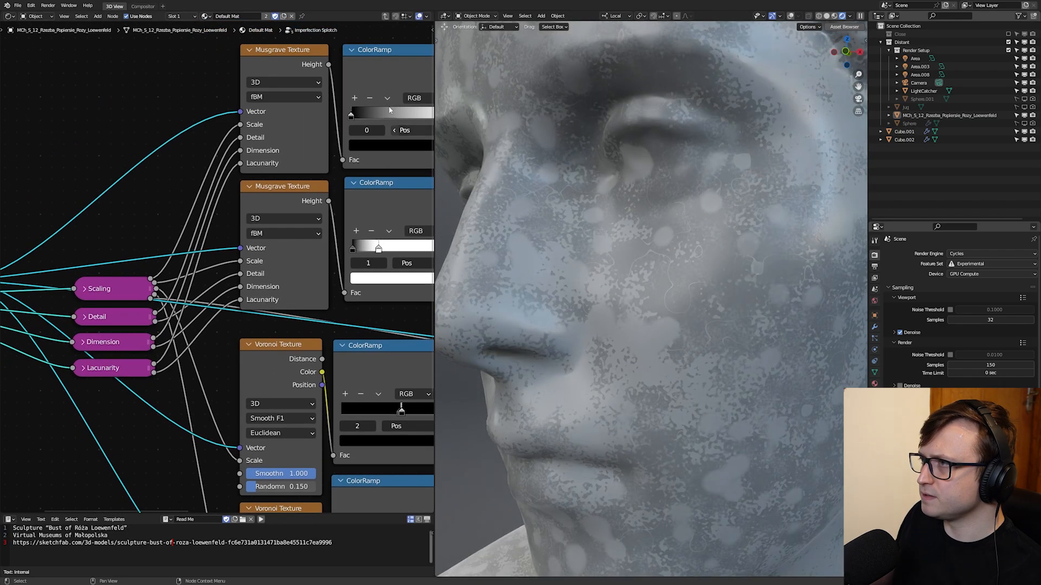
{"action": "left_click", "coordinate": [386, 17]}
Step: Move the roughness ramp's link from Base Color back to Roughness and inspect the reflections on the bust's face
{"action": "middle_click_drag", "start_coordinate": [279, 281], "coordinate": [112, 319]}
{"action": "middle_click_drag", "start_coordinate": [379, 307], "coordinate": [205, 346]}
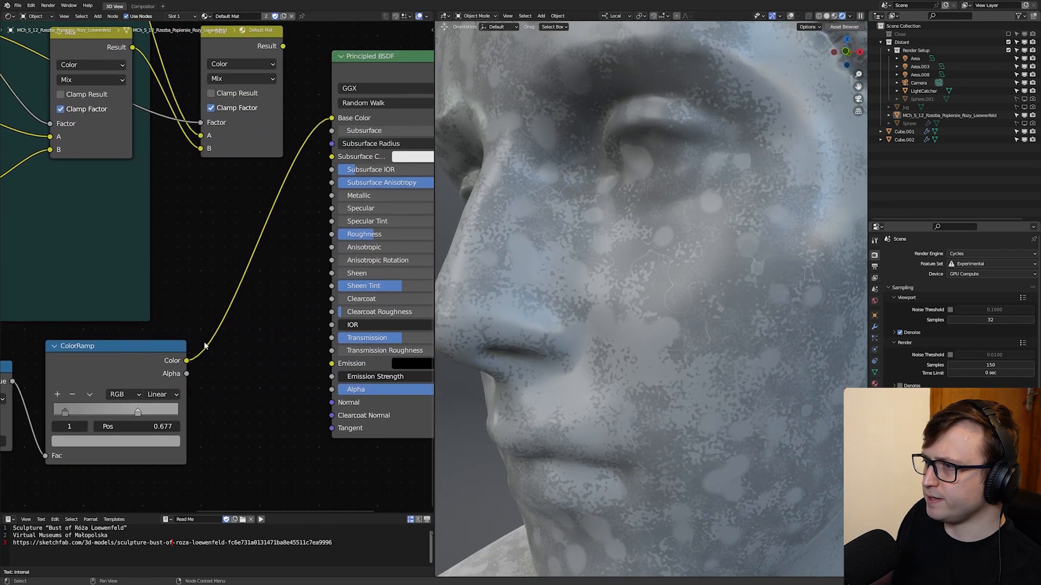
{"action": "left_click_drag", "start_coordinate": [333, 250], "coordinate": [332, 234]}
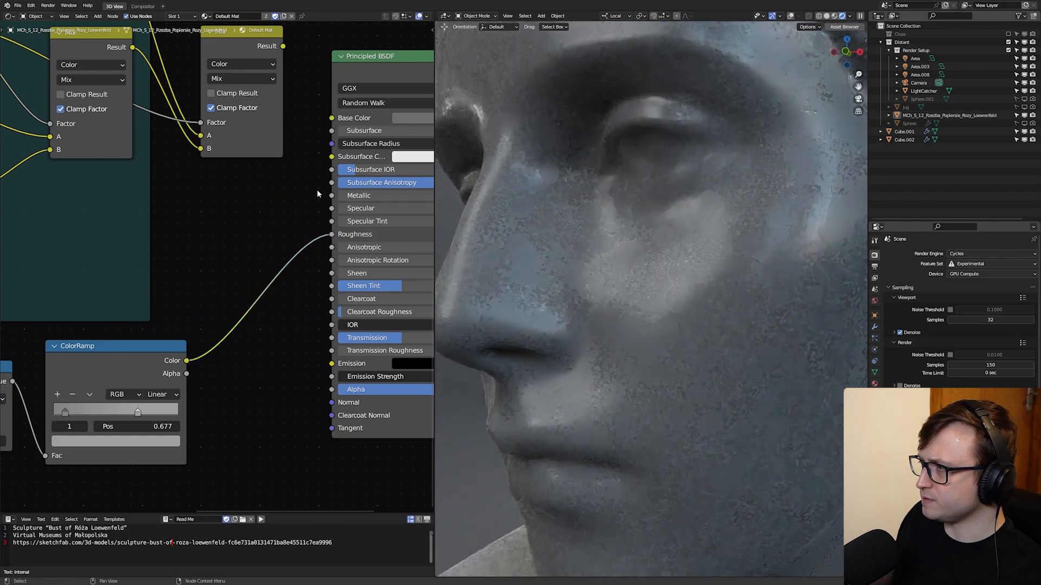
{"action": "scroll", "coordinate": [596, 341], "scroll_direction": "up", "scroll_amount": 3}
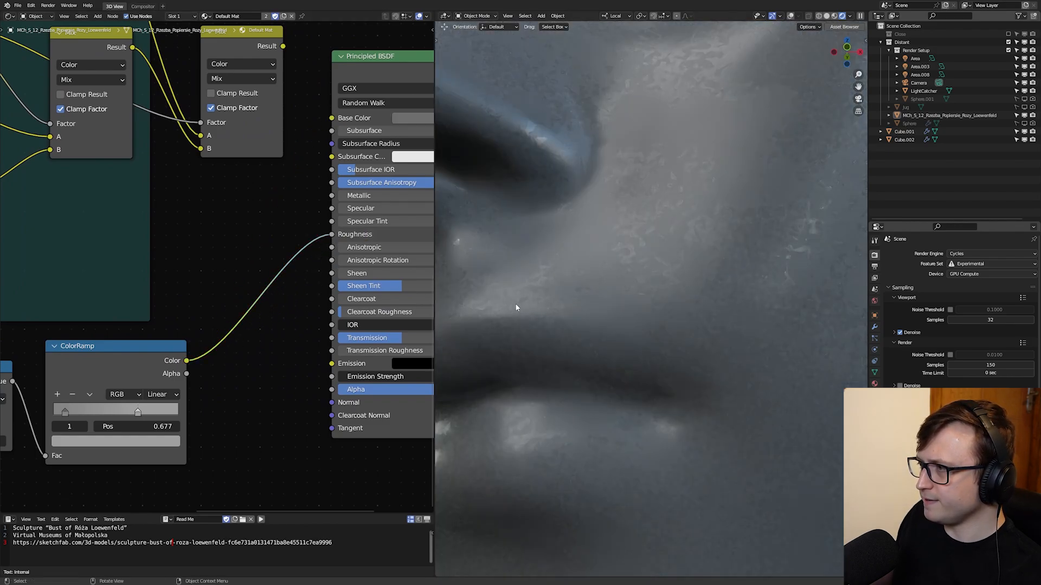
{"action": "middle_click_drag", "start_coordinate": [516, 308], "coordinate": [587, 300]}
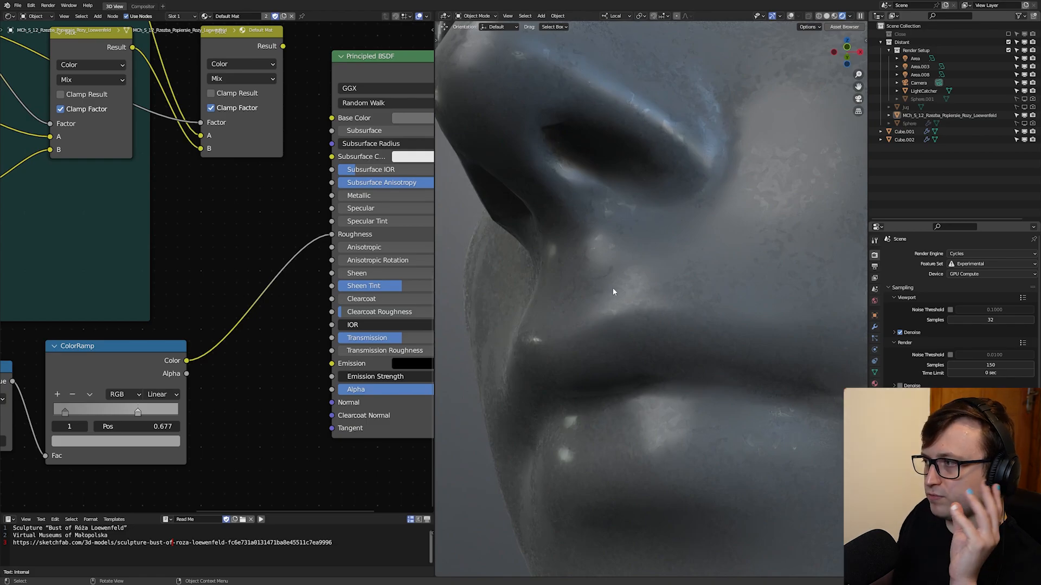
{"action": "scroll", "coordinate": [658, 232], "scroll_direction": "up", "scroll_amount": 4}
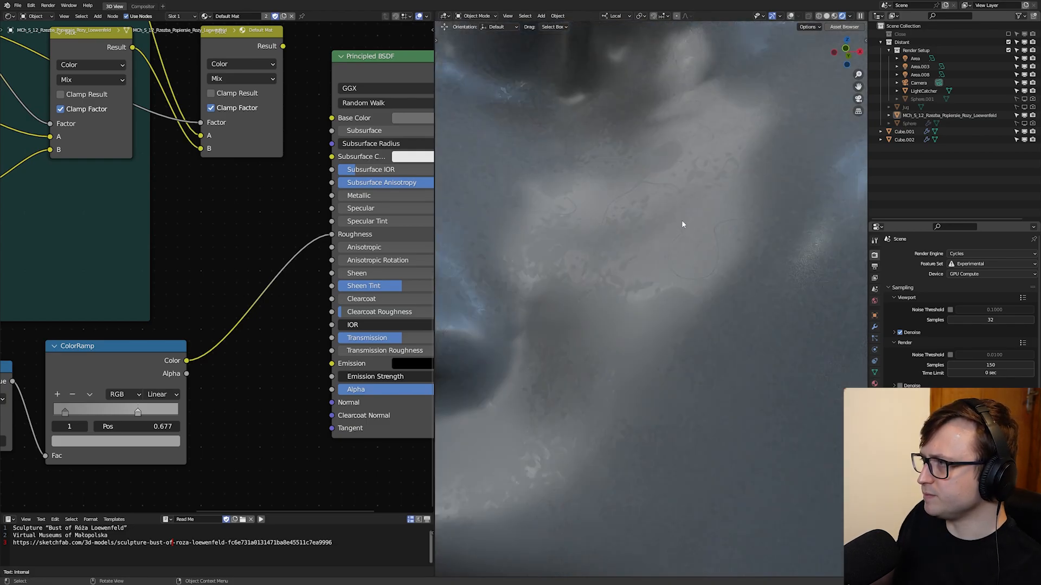
{"action": "scroll", "coordinate": [662, 262], "scroll_direction": "down", "scroll_amount": 5}
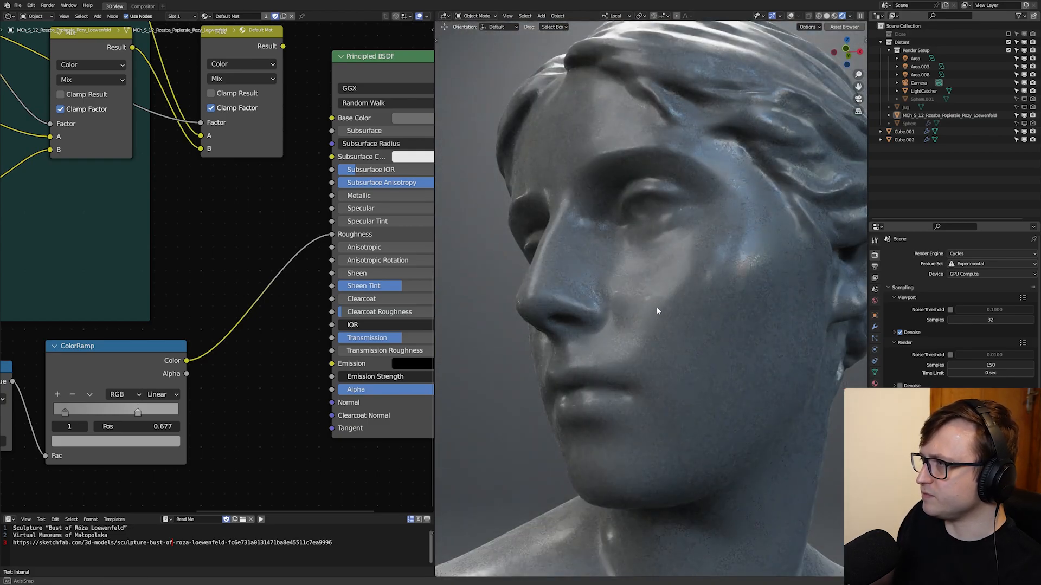
{"action": "middle_click_drag", "start_coordinate": [657, 308], "coordinate": [678, 311]}
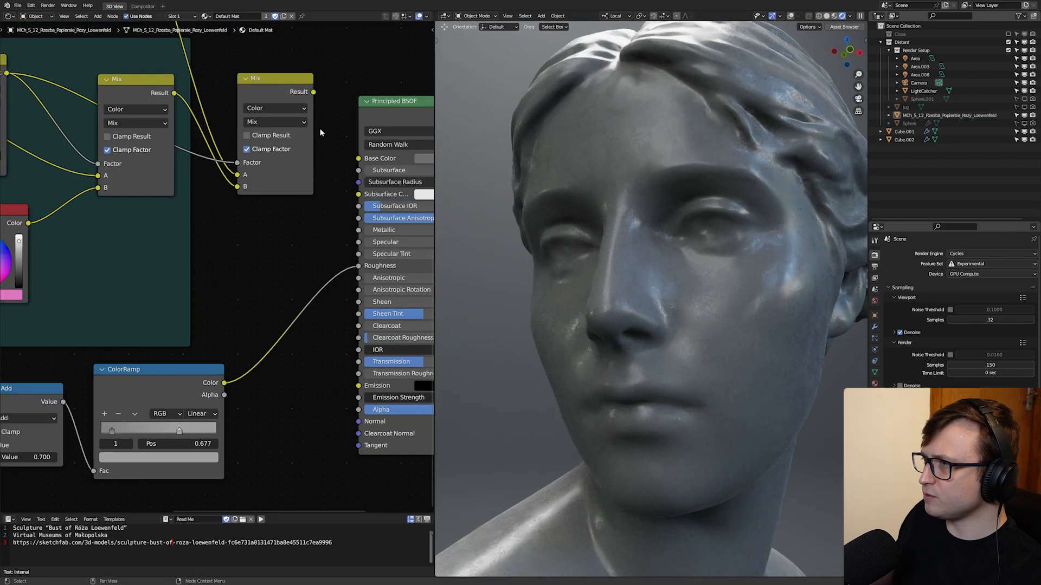
Step: Connect the final Mix node's Result to the Principled BSDF's Base Color and check the coloured bust
{"action": "left_click_drag", "start_coordinate": [313, 92], "coordinate": [358, 158]}
{"action": "middle_click_drag", "start_coordinate": [581, 288], "coordinate": [717, 329]}
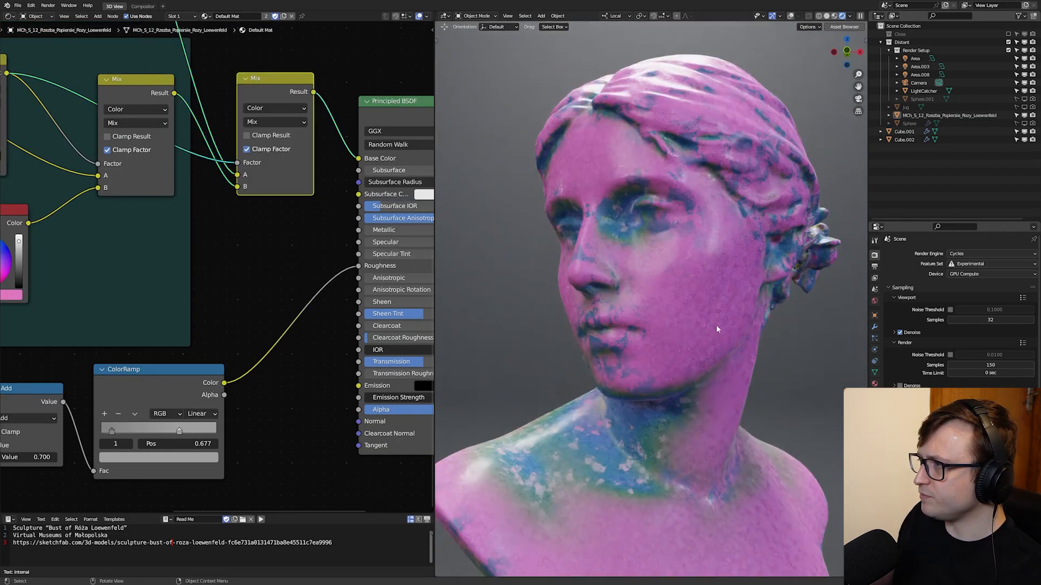
{"action": "scroll", "coordinate": [716, 328], "scroll_direction": "up", "scroll_amount": 1}
{"action": "middle_click_drag", "start_coordinate": [257, 346], "coordinate": [314, 300]}
{"action": "left_click_drag", "start_coordinate": [239, 329], "coordinate": [225, 335]}
{"action": "middle_click_drag", "start_coordinate": [226, 335], "coordinate": [303, 320]}
{"action": "left_click_drag", "start_coordinate": [182, 331], "coordinate": [177, 332]}
{"action": "left_click_drag", "start_coordinate": [309, 315], "coordinate": [304, 316]}
{"action": "middle_click_drag", "start_coordinate": [333, 323], "coordinate": [324, 327]}
{"action": "middle_click_drag", "start_coordinate": [411, 333], "coordinate": [294, 324]}
{"action": "left_click", "coordinate": [379, 328]}
Step: Insert a Math node set to Multiply between the roughness ramp and the Principled BSDF's Roughness input
{"action": "key", "text": "shift+a"}
{"action": "left_click", "coordinate": [294, 323]}
{"action": "type", "text": "math"}
{"action": "key", "text": "Return"}
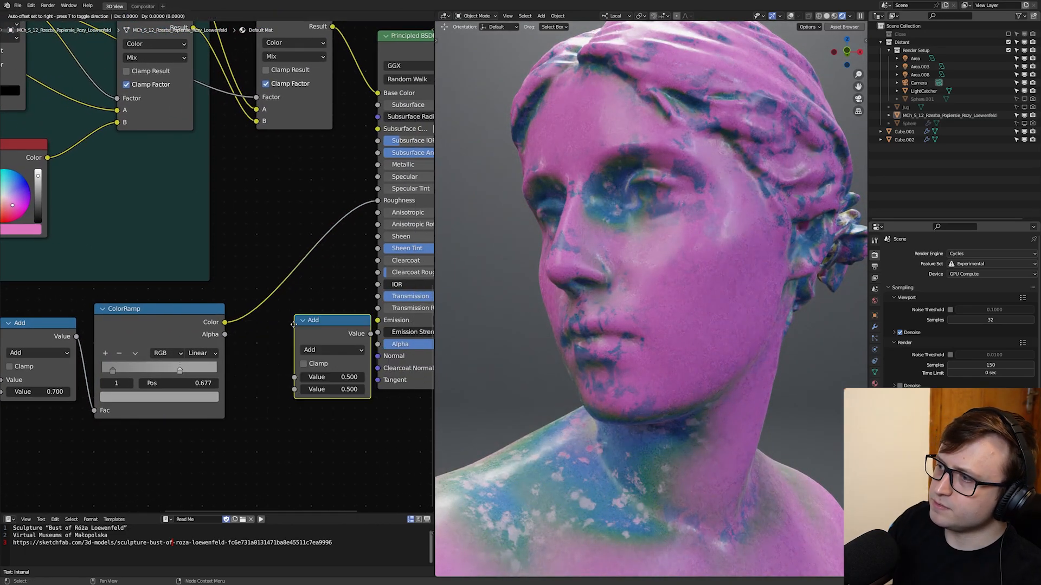
{"action": "left_click", "coordinate": [272, 256]}
{"action": "left_click", "coordinate": [309, 283]}
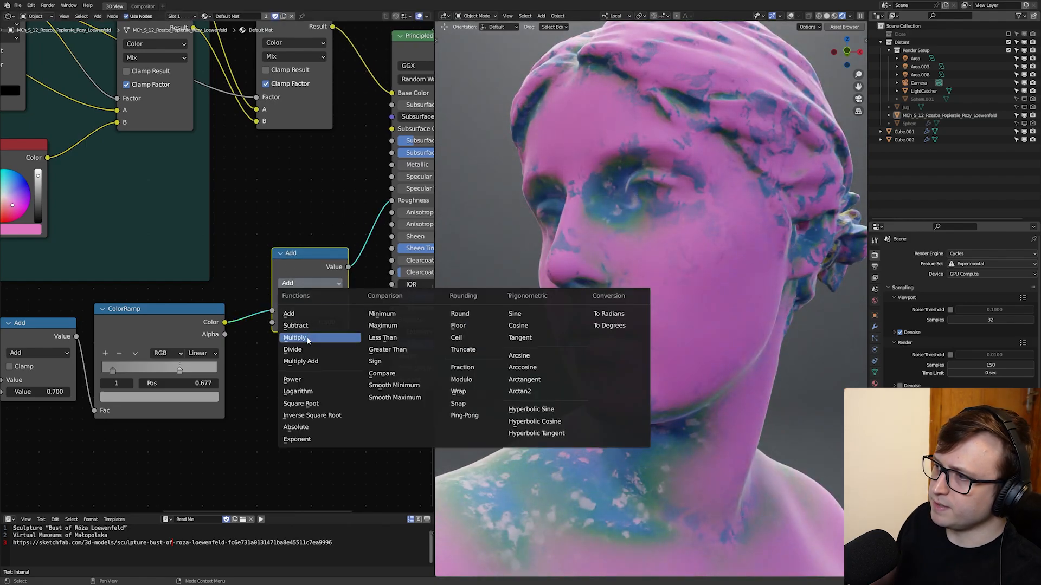
{"action": "left_click", "coordinate": [307, 340]}
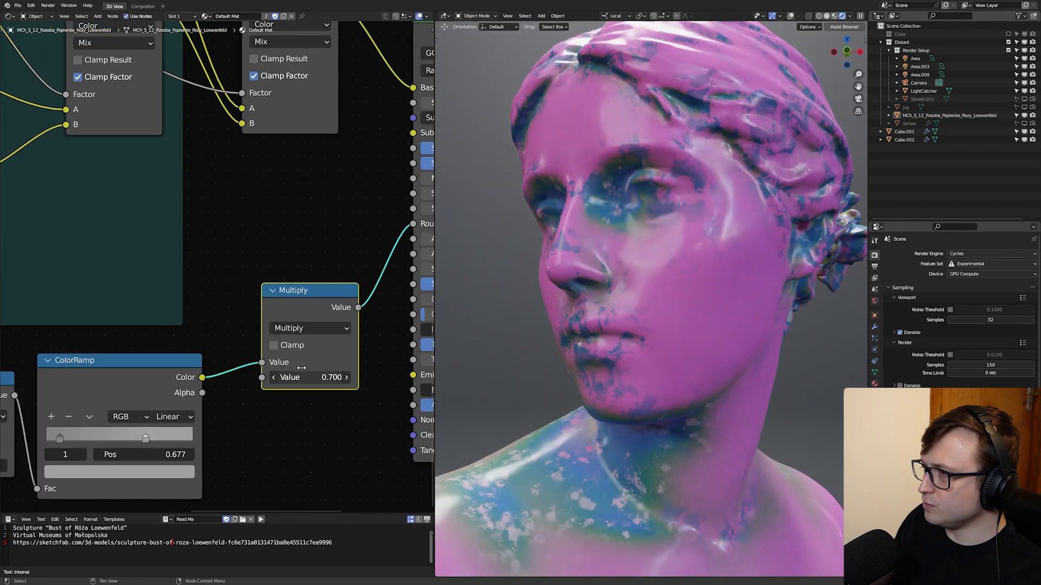
Step: Switch the inserted Math node to Add and set its Value to 0.040
{"action": "left_click", "coordinate": [311, 329]}
{"action": "left_click", "coordinate": [304, 365]}
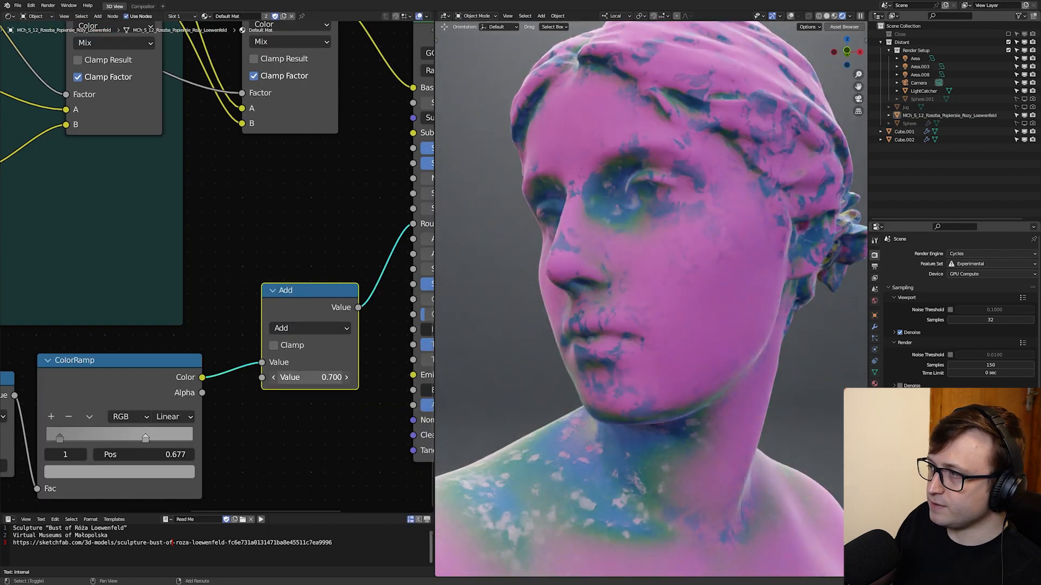
{"action": "left_click_drag", "start_coordinate": [310, 377], "coordinate": [315, 377]}
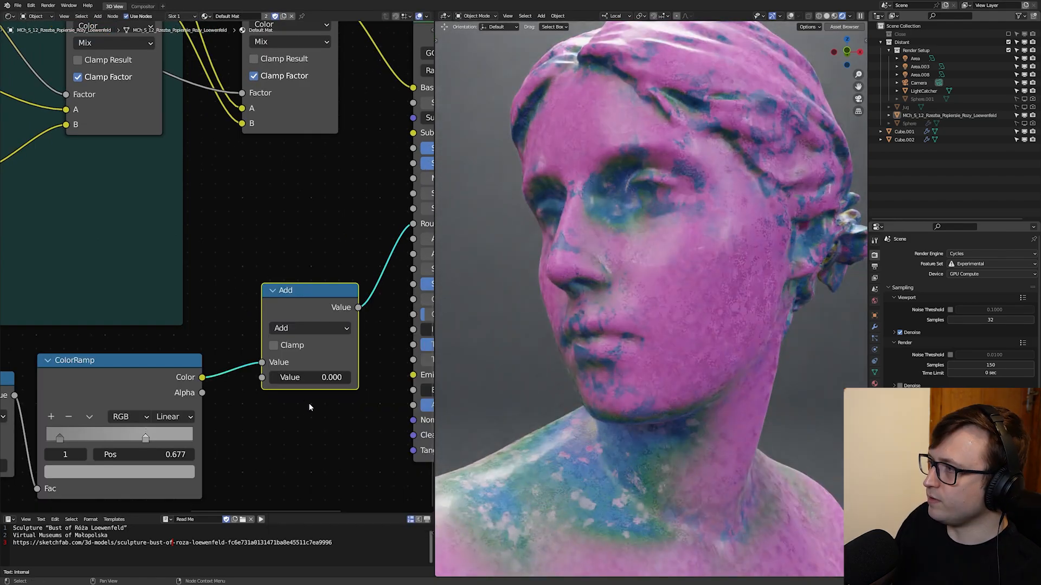
{"action": "scroll", "coordinate": [306, 401], "scroll_direction": "up", "scroll_amount": 1}
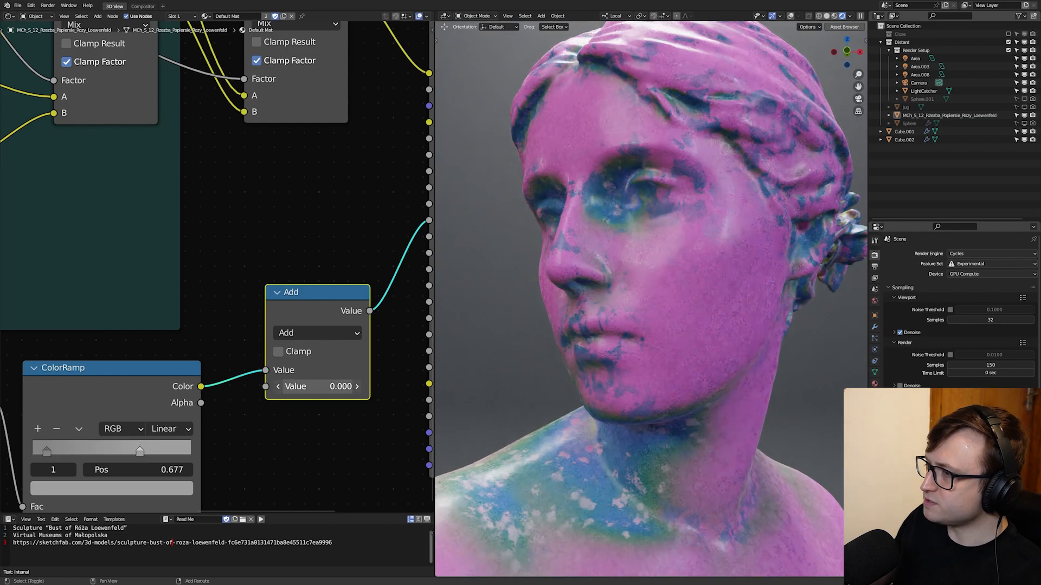
{"action": "left_click_drag", "start_coordinate": [318, 387], "coordinate": [317, 386]}
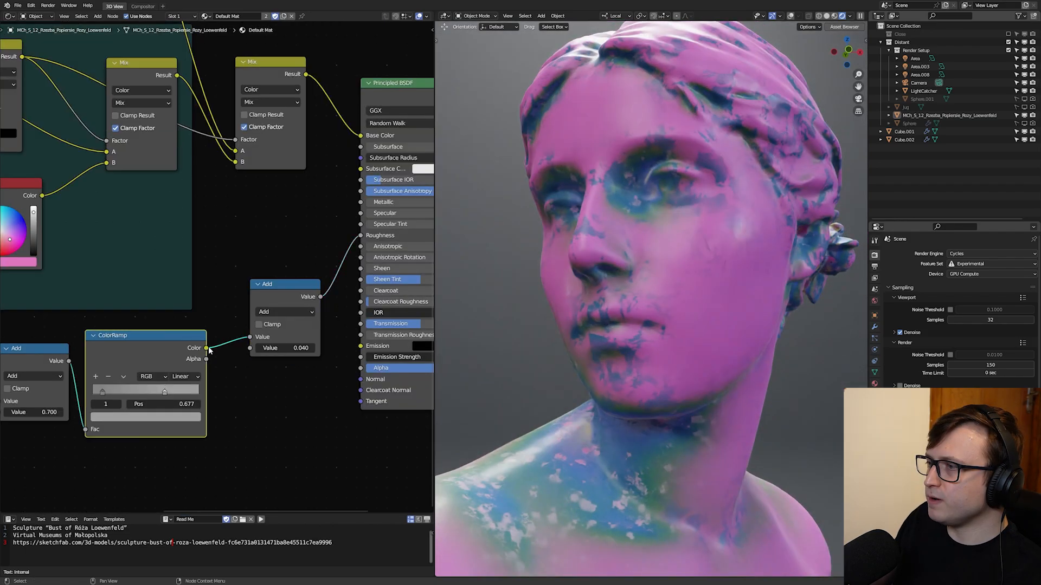
Step: Link the roughness ramp directly to Roughness and delete the Math node between them
{"action": "left_click_drag", "start_coordinate": [360, 242], "coordinate": [361, 239]}
{"action": "left_click", "coordinate": [295, 288]}
{"action": "key", "text": "x"}
Step: Brighten the grey of the roughness ramp's second colour stop
{"action": "middle_click_drag", "start_coordinate": [164, 380], "coordinate": [295, 339]}
{"action": "scroll", "coordinate": [304, 363], "scroll_direction": "up", "scroll_amount": 5}
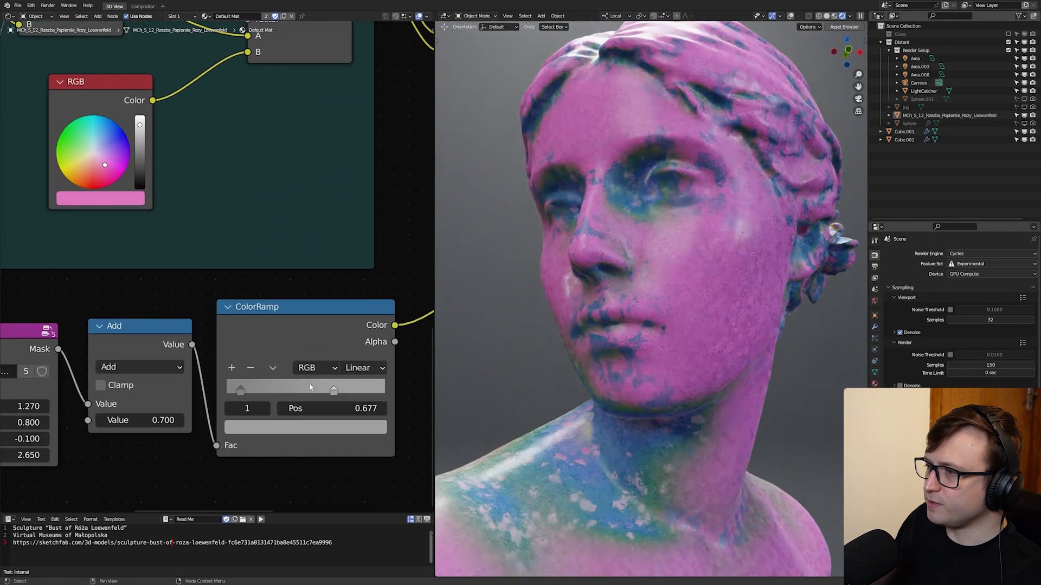
{"action": "scroll", "coordinate": [321, 395], "scroll_direction": "up", "scroll_amount": 1}
{"action": "left_click", "coordinate": [320, 438]}
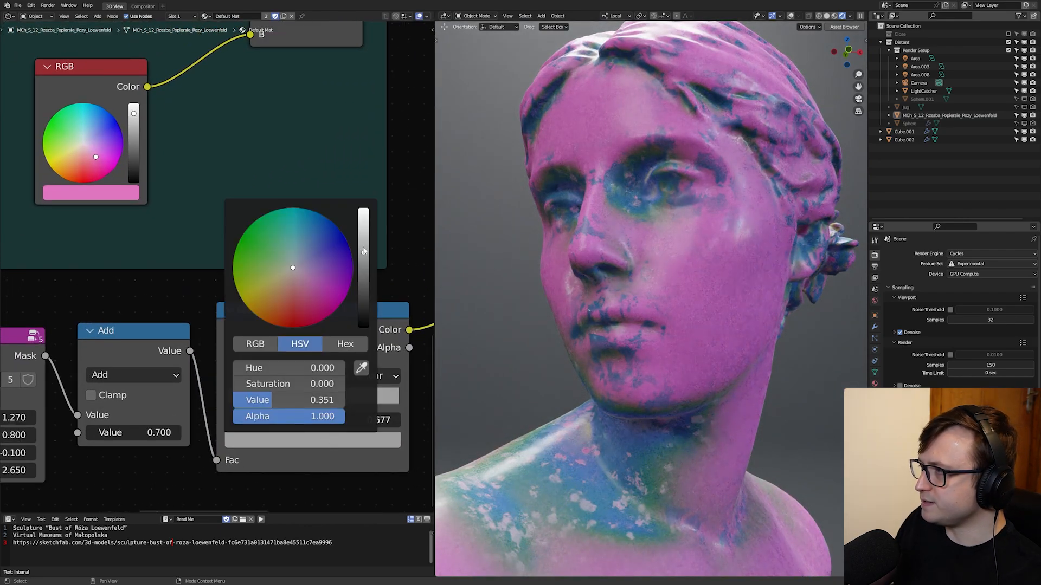
{"action": "left_click_drag", "start_coordinate": [363, 252], "coordinate": [363, 244]}
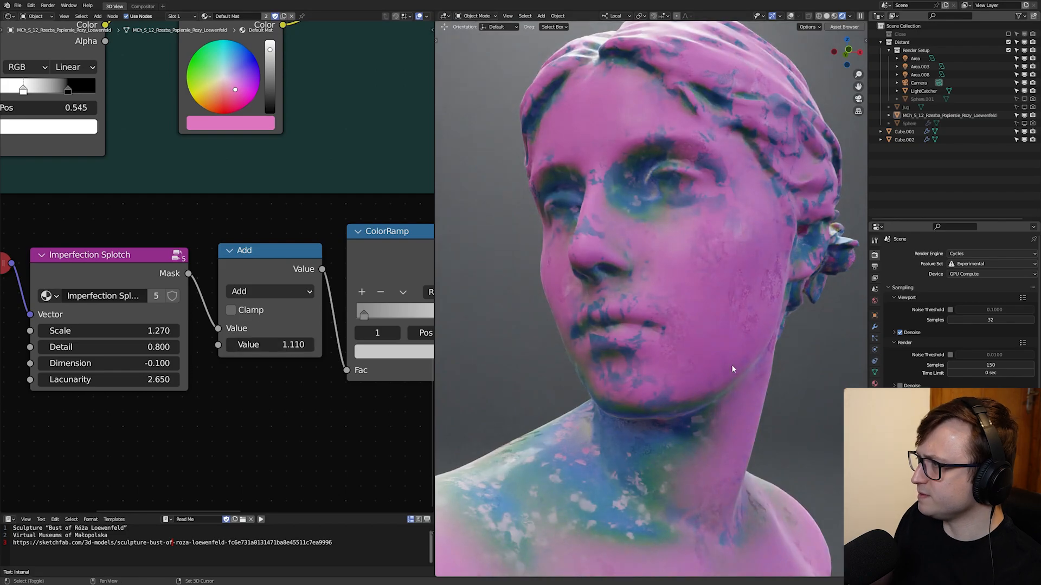
Step: Inspect the splotches on the cheek up close and set the roughness Add node's Value to 1.130
{"action": "middle_click_drag", "start_coordinate": [685, 367], "coordinate": [674, 362]}
{"action": "scroll", "coordinate": [674, 362], "scroll_direction": "up", "scroll_amount": 3}
{"action": "middle_click_drag", "start_coordinate": [553, 387], "coordinate": [576, 388]}
{"action": "scroll", "coordinate": [577, 388], "scroll_direction": "up", "scroll_amount": 2}
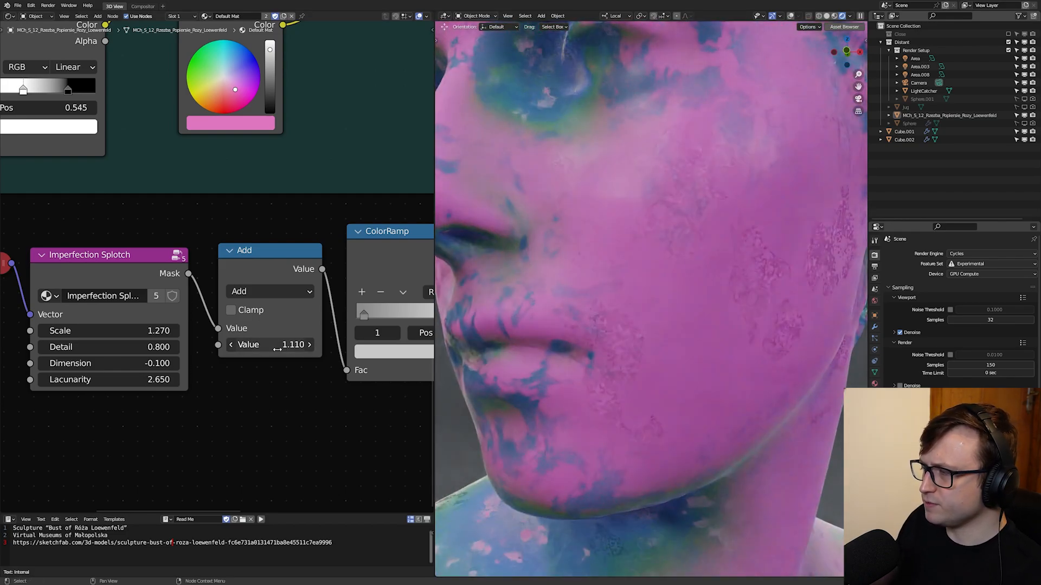
{"action": "mouse_move", "coordinate": [281, 345]}
{"action": "left_mouse_down", "text": "shift"}
{"action": "mouse_move", "coordinate": [247, 345]}
{"action": "mouse_move", "coordinate": [289, 344]}
{"action": "left_mouse_up", "text": "shift"}
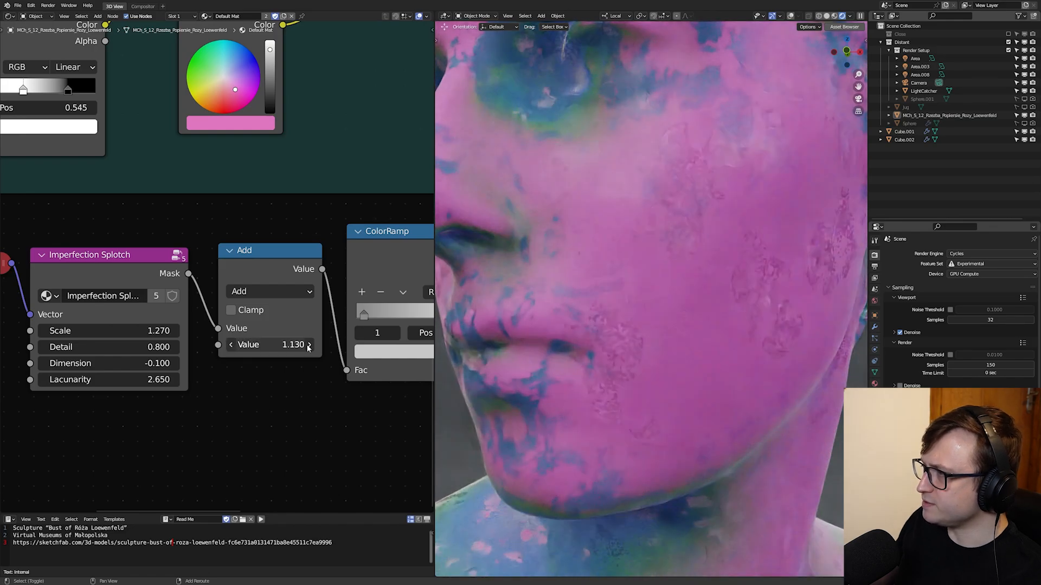
Step: Connect the lower Imperfection Splotch's Mask directly to the roughness ramp's Fac, bypassing the Add node
{"action": "middle_click_drag", "start_coordinate": [295, 343], "coordinate": [266, 344]}
{"action": "left_click_drag", "start_coordinate": [160, 274], "coordinate": [321, 371]}
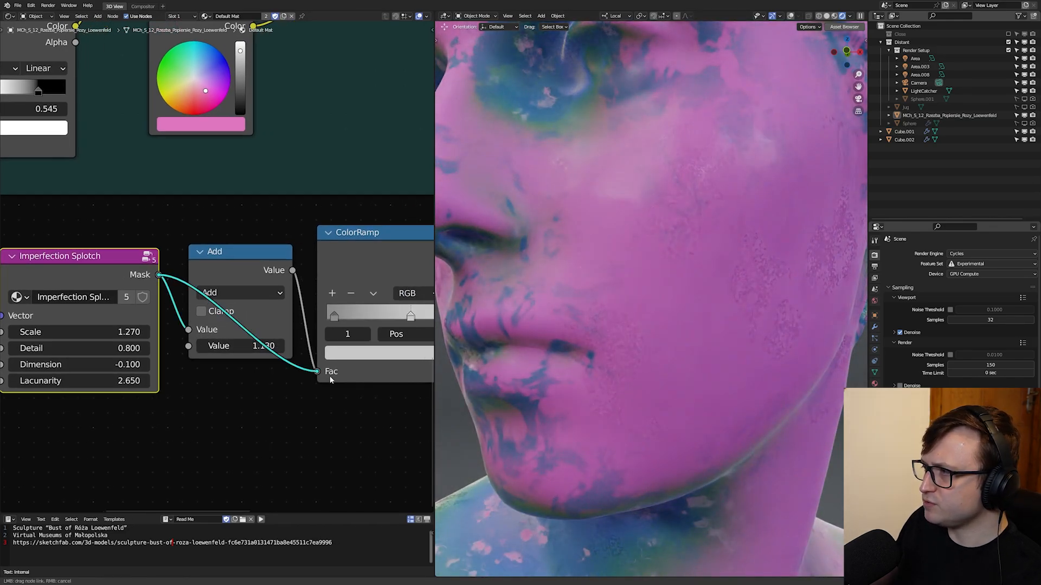
{"action": "middle_click_drag", "start_coordinate": [321, 366], "coordinate": [223, 401]}
{"action": "scroll", "coordinate": [260, 358], "scroll_direction": "down", "scroll_amount": 2}
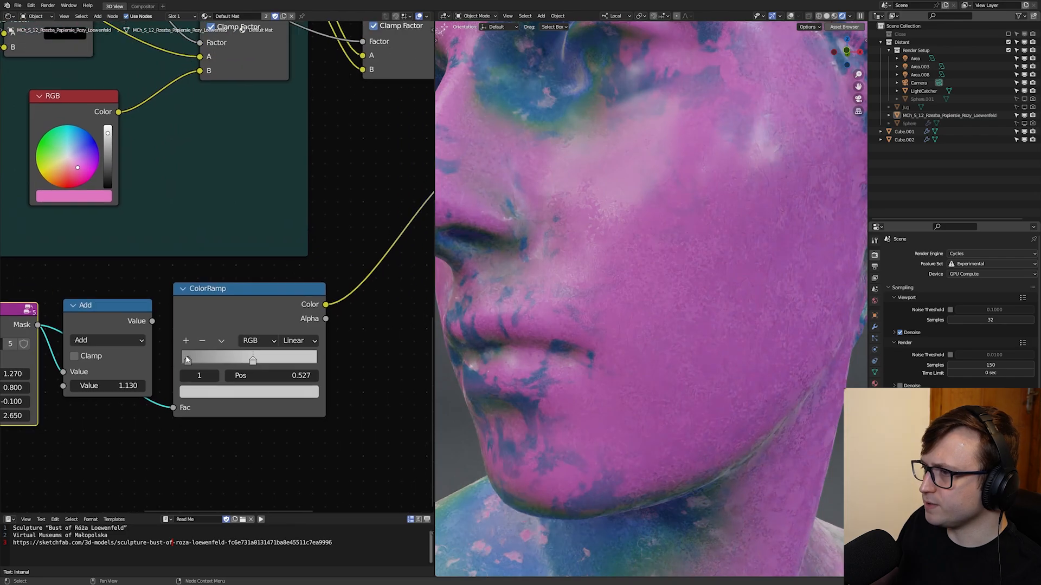
Step: Adjust the greys of the roughness ramp's colour stops, setting the first stop's Value to 0.259
{"action": "left_click", "coordinate": [190, 361]}
{"action": "left_click", "coordinate": [203, 392]}
{"action": "left_click", "coordinate": [249, 395]}
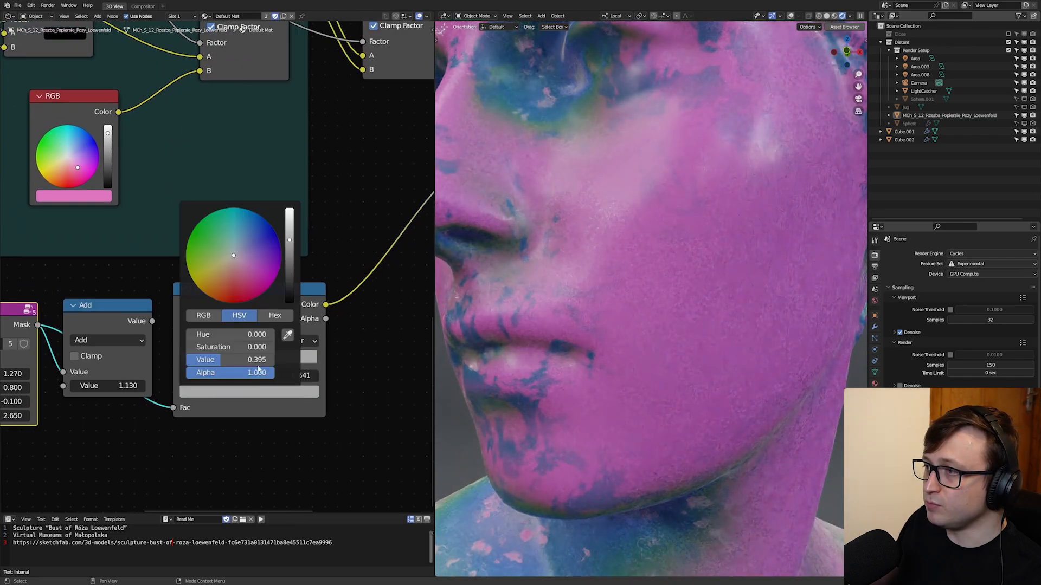
{"action": "left_click_drag", "start_coordinate": [289, 240], "coordinate": [289, 229]}
{"action": "middle_click_drag", "start_coordinate": [256, 339], "coordinate": [273, 355]}
{"action": "left_click", "coordinate": [203, 379]}
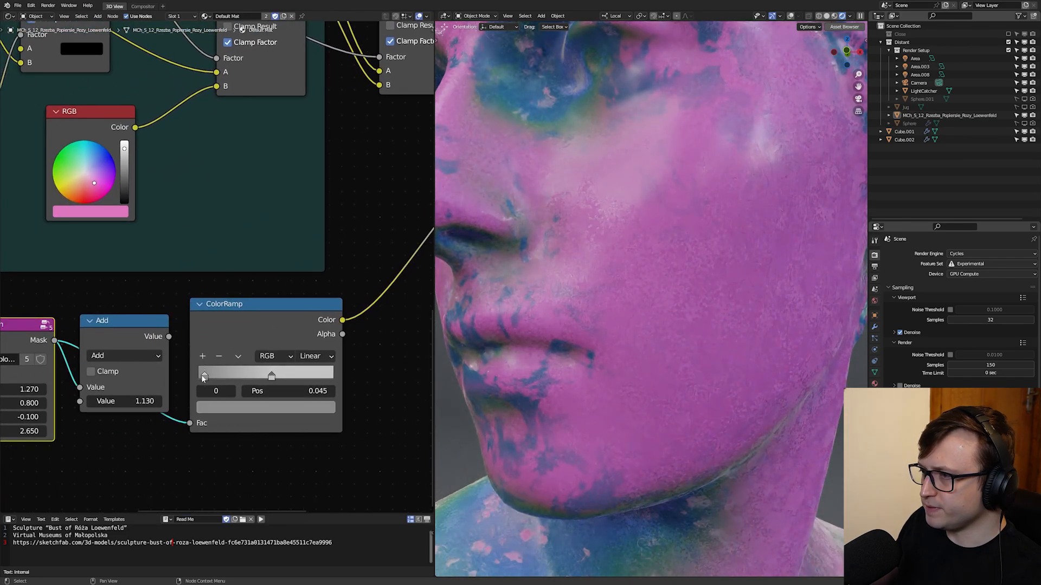
{"action": "left_click", "coordinate": [244, 407]}
{"action": "mouse_move", "coordinate": [307, 266]}
{"action": "left_mouse_down"}
{"action": "mouse_move", "coordinate": [306, 243]}
{"action": "mouse_move", "coordinate": [307, 263]}
{"action": "left_mouse_up"}
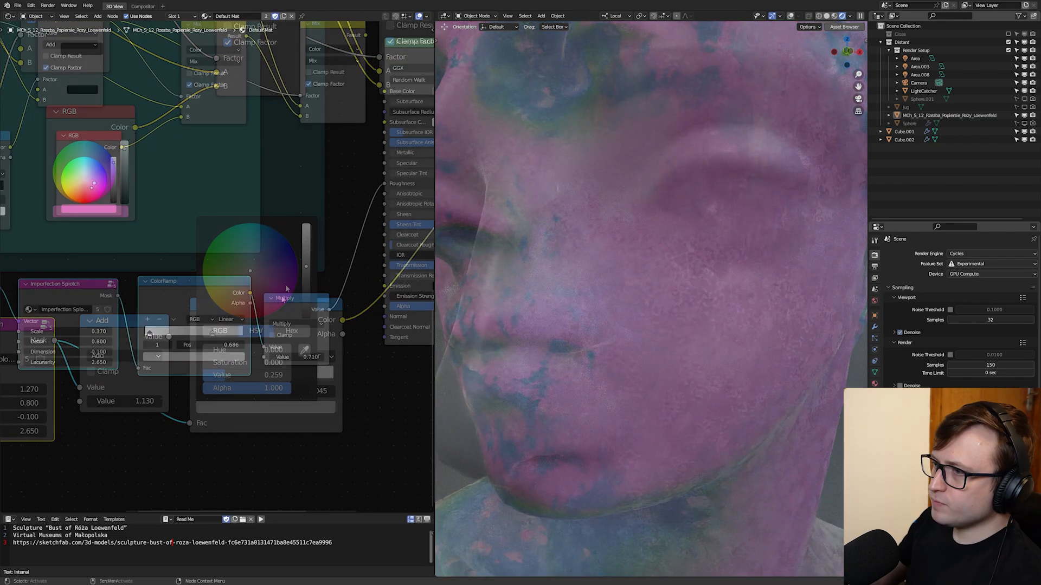
Step: Lower the roughness Multiply node's Value to 0.240 and enable the viewport's Denoise and Noise Threshold options
{"action": "scroll", "coordinate": [295, 285], "scroll_direction": "up", "scroll_amount": 2}
{"action": "scroll", "coordinate": [293, 355], "scroll_direction": "up", "scroll_amount": 1}
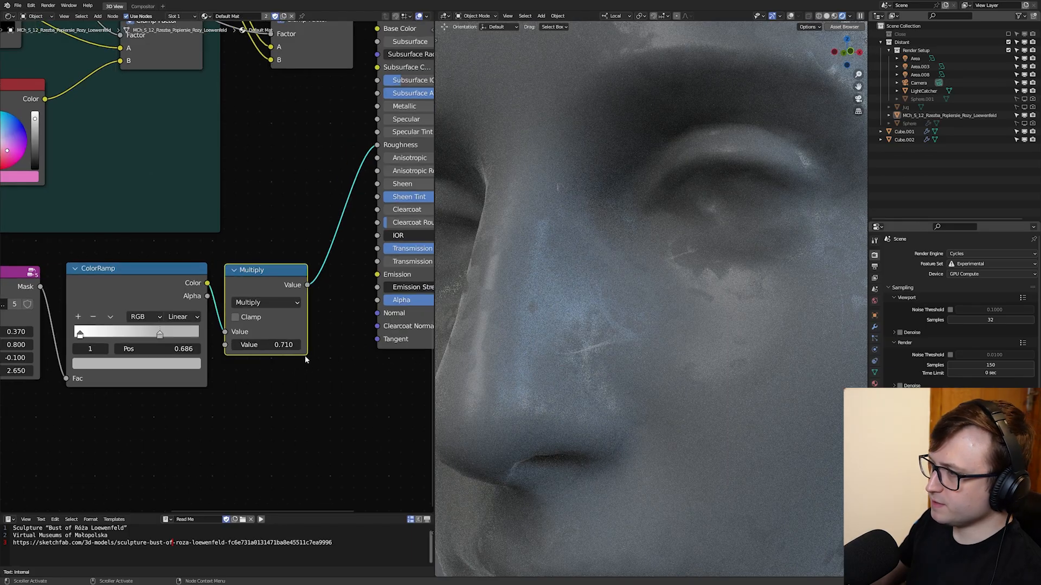
{"action": "left_click_drag", "start_coordinate": [265, 345], "coordinate": [242, 345]}
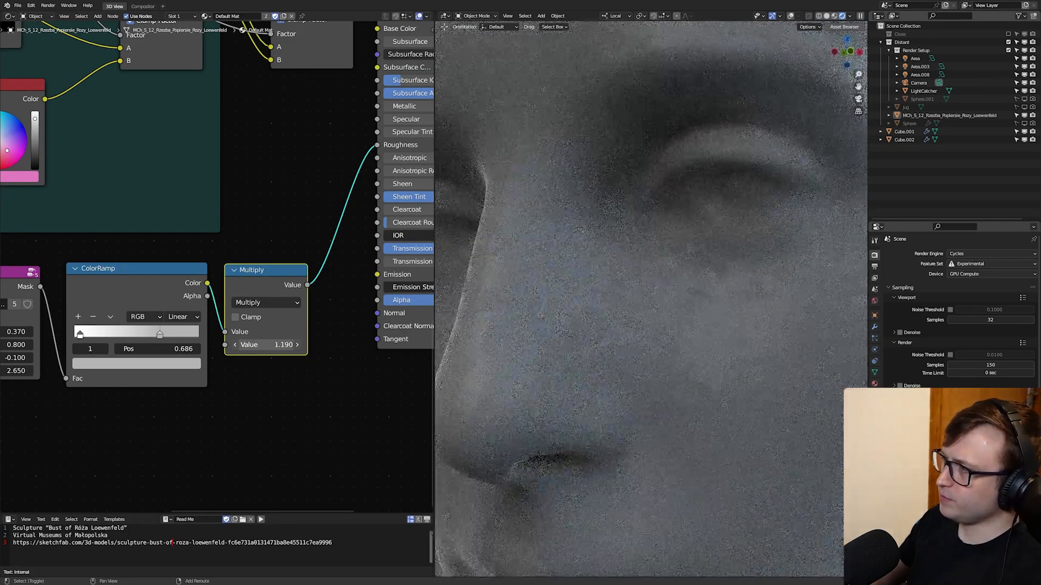
{"action": "left_click", "coordinate": [900, 333]}
{"action": "left_click", "coordinate": [950, 309]}
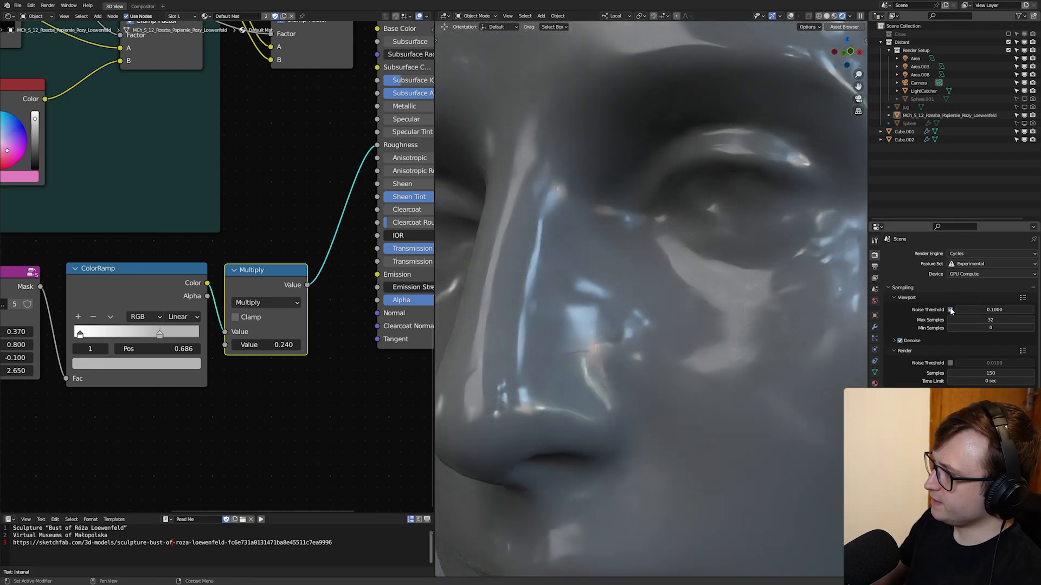
Step: Turn off viewport Denoise and set the roughness Multiply node's Value to 0.520
{"action": "mouse_move", "coordinate": [271, 344]}
{"action": "left_mouse_down", "text": "shift"}
{"action": "mouse_move", "coordinate": [246, 345]}
{"action": "mouse_move", "coordinate": [261, 344]}
{"action": "left_mouse_up", "text": "shift"}
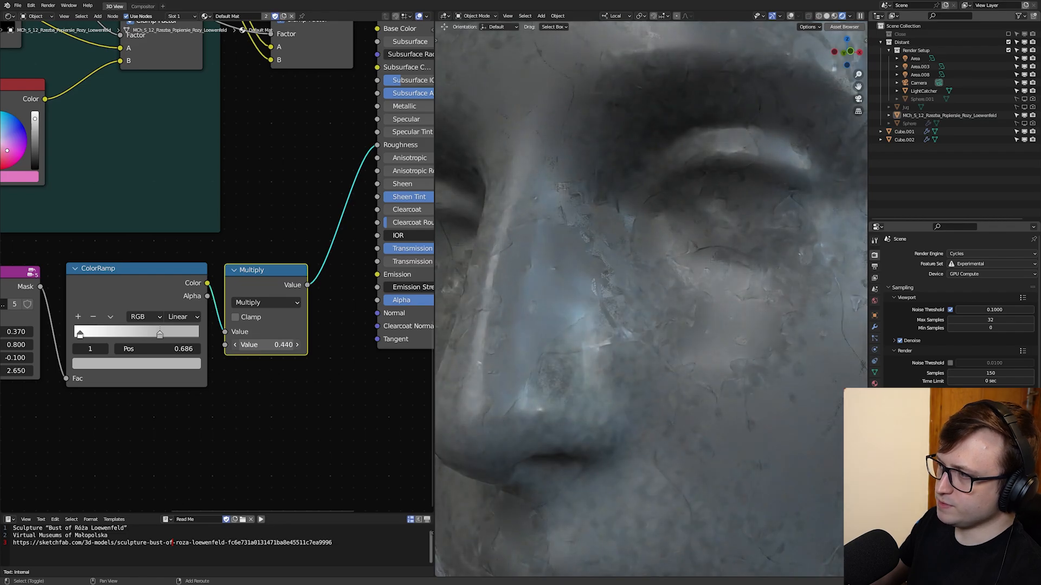
{"action": "left_click", "coordinate": [900, 341]}
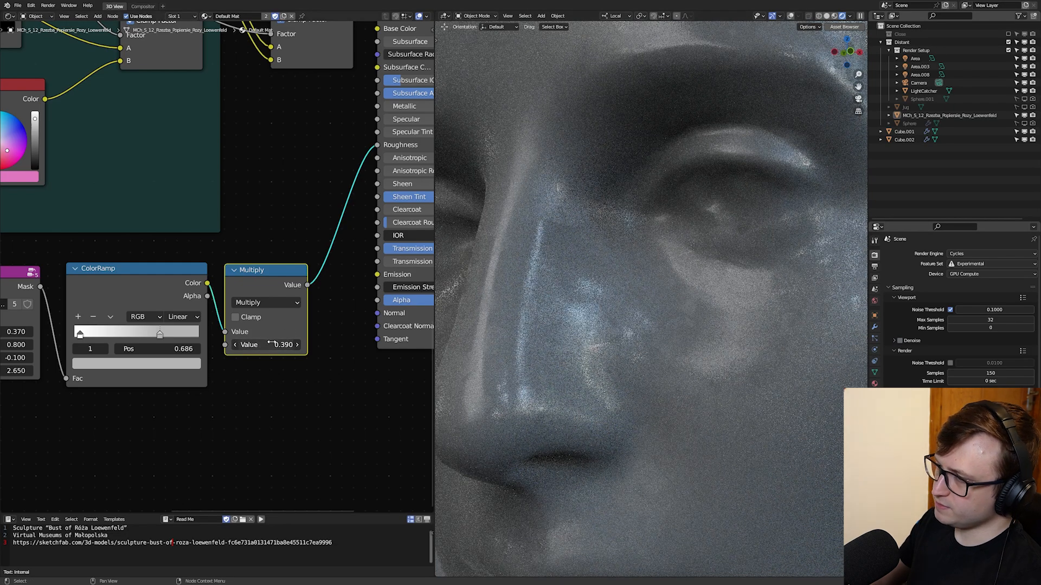
{"action": "mouse_move", "coordinate": [271, 345]}
{"action": "left_mouse_down", "text": "shift"}
{"action": "mouse_move", "coordinate": [255, 345]}
{"action": "mouse_move", "coordinate": [279, 344]}
{"action": "left_mouse_up", "text": "shift"}
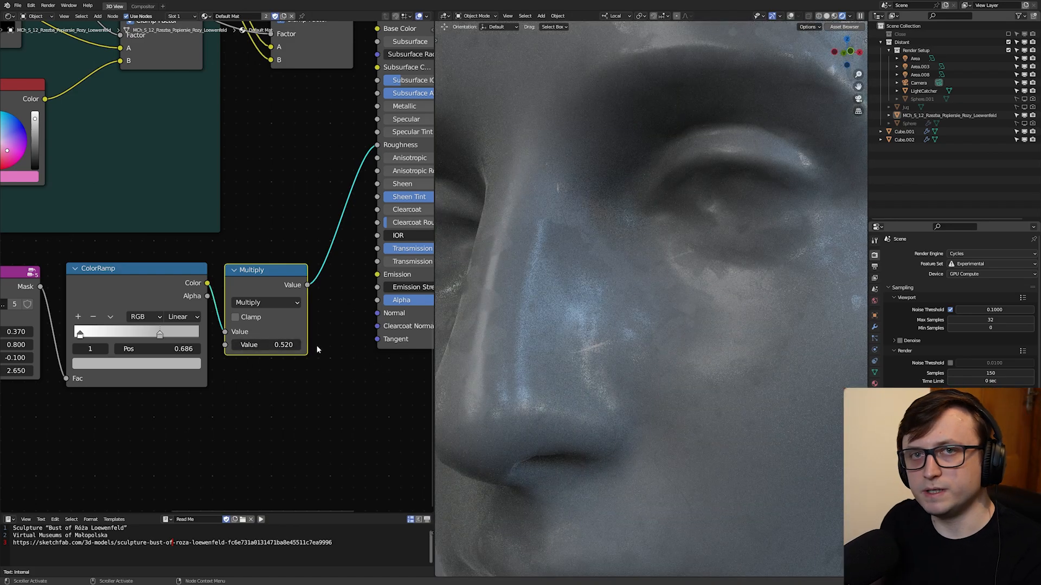
Step: Connect the roughness ramp's Color to the Principled BSDF's Base Color and inspect the splotch pattern on the bust's face
{"action": "middle_click_drag", "start_coordinate": [287, 342], "coordinate": [308, 346]}
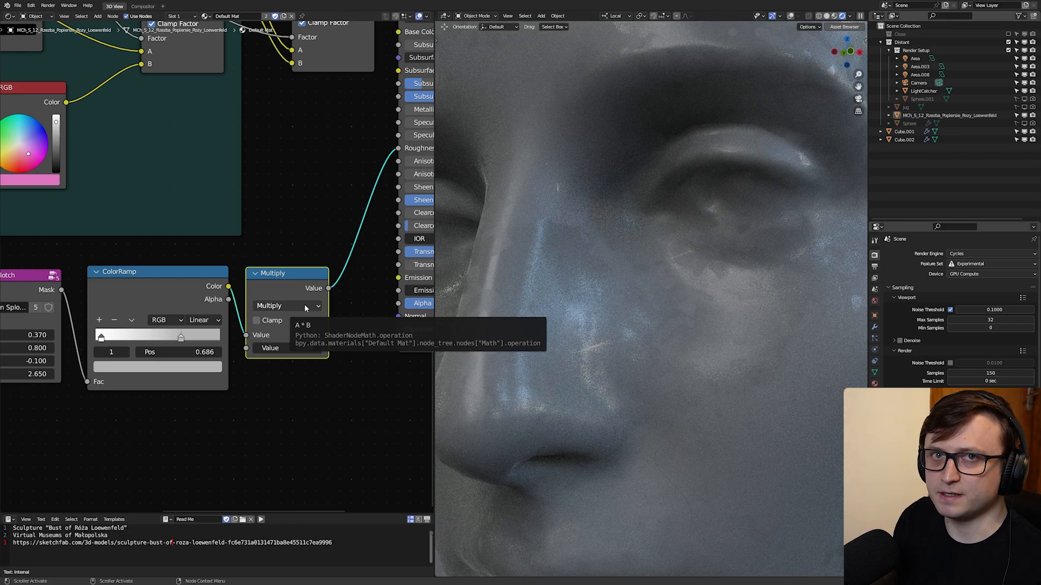
{"action": "scroll", "coordinate": [305, 308], "scroll_direction": "down", "scroll_amount": 2}
{"action": "left_click_drag", "start_coordinate": [176, 385], "coordinate": [193, 327]}
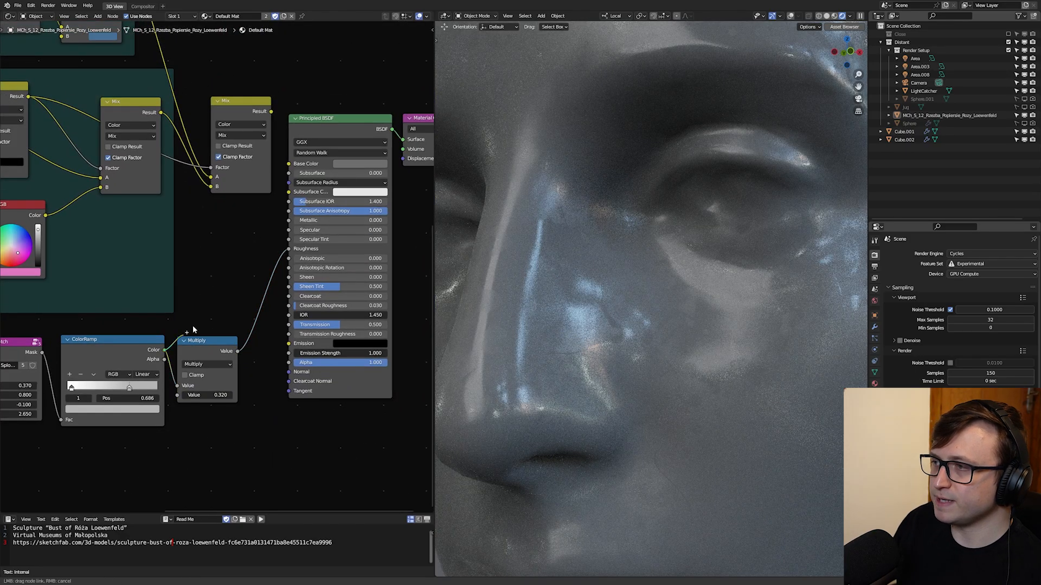
{"action": "left_click_drag", "start_coordinate": [291, 165], "coordinate": [290, 165]}
{"action": "middle_click_drag", "start_coordinate": [82, 424], "coordinate": [216, 380]}
{"action": "scroll", "coordinate": [215, 379], "scroll_direction": "up", "scroll_amount": 2}
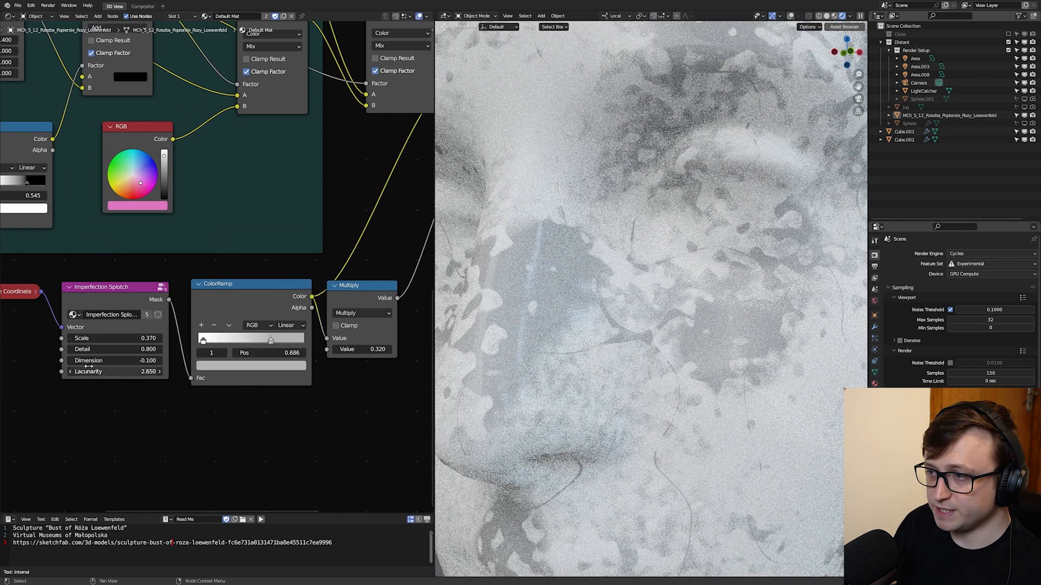
{"action": "middle_click_drag", "start_coordinate": [88, 367], "coordinate": [122, 365]}
{"action": "scroll", "coordinate": [589, 309], "scroll_direction": "down", "scroll_amount": 6}
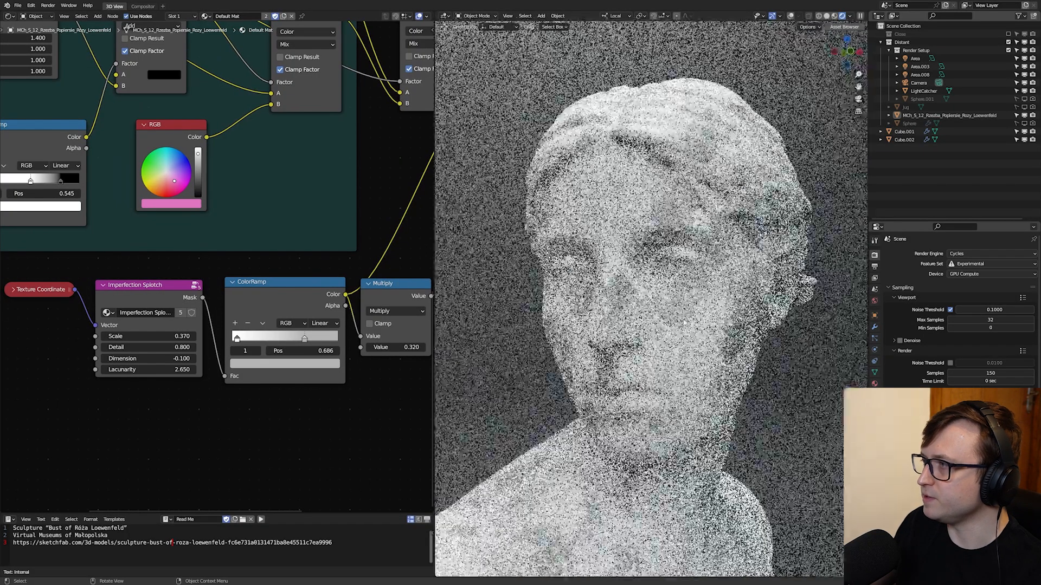
{"action": "middle_click_drag", "start_coordinate": [613, 319], "coordinate": [687, 371]}
{"action": "scroll", "coordinate": [687, 364], "scroll_direction": "up", "scroll_amount": 2}
{"action": "scroll", "coordinate": [724, 323], "scroll_direction": "up", "scroll_amount": 8}
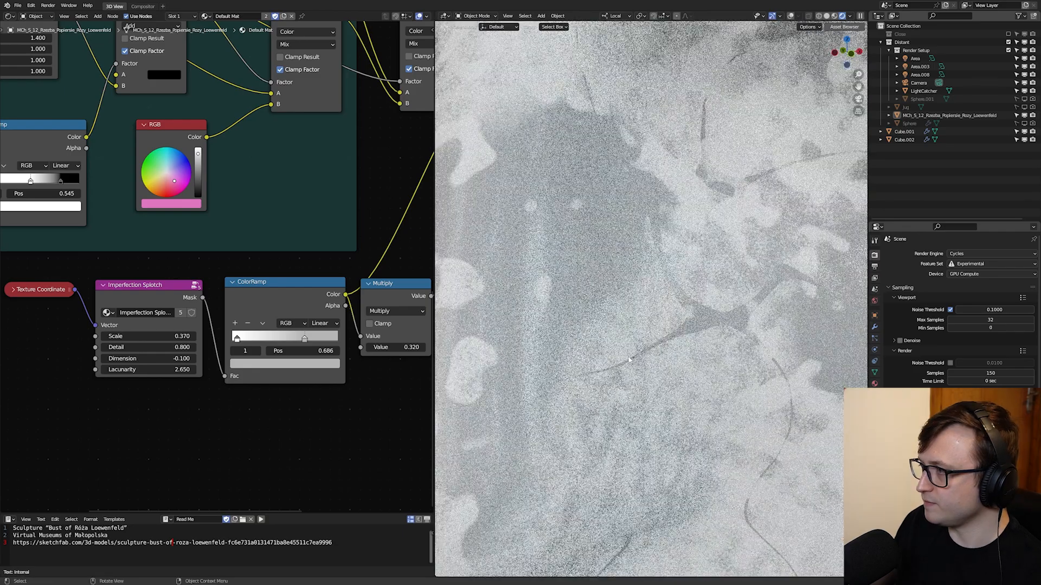
{"action": "scroll", "coordinate": [383, 358], "scroll_direction": "down", "scroll_amount": 1}
Step: Disconnect the roughness ramp from Base Color, leaving it feeding only the Multiply node
{"action": "middle_click_drag", "start_coordinate": [380, 347], "coordinate": [261, 386]}
{"action": "left_click_drag", "start_coordinate": [258, 334], "coordinate": [268, 331]}
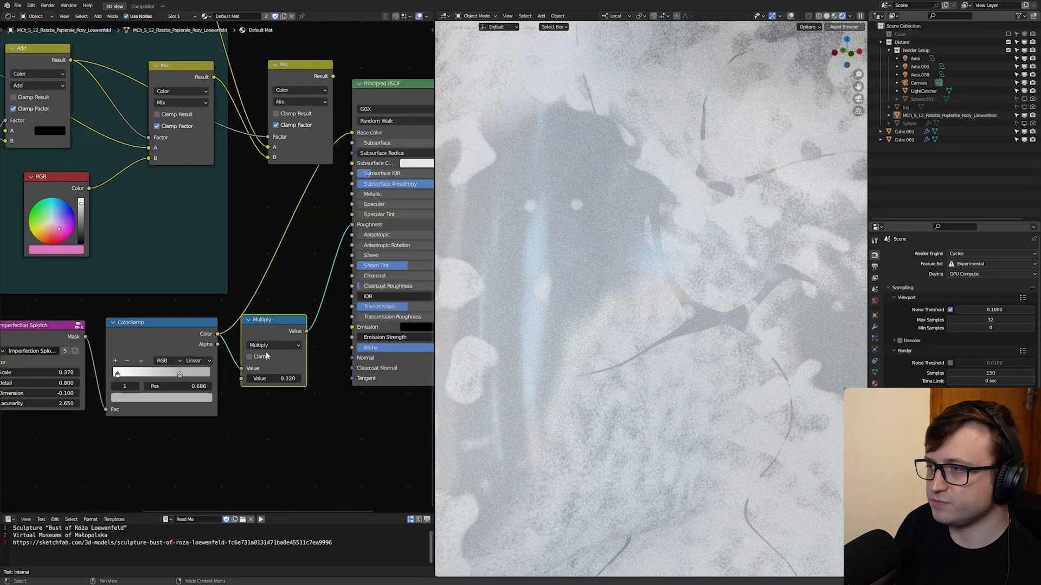
{"action": "scroll", "coordinate": [256, 369], "scroll_direction": "up", "scroll_amount": 2}
{"action": "middle_click_drag", "start_coordinate": [285, 352], "coordinate": [257, 348]}
{"action": "left_click_drag", "start_coordinate": [345, 108], "coordinate": [312, 187]}
Step: Set the roughness Multiply node's Value to 0.640 and check the reflections on the whole bust from several angles
{"action": "scroll", "coordinate": [621, 394], "scroll_direction": "down", "scroll_amount": 3}
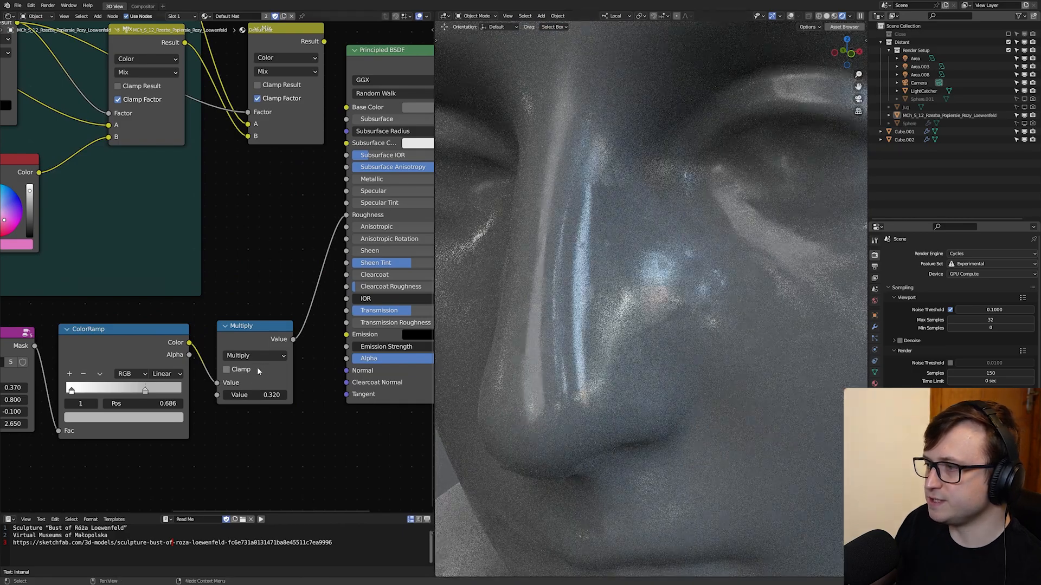
{"action": "left_click_drag", "start_coordinate": [261, 395], "coordinate": [310, 396], "text": "shift"}
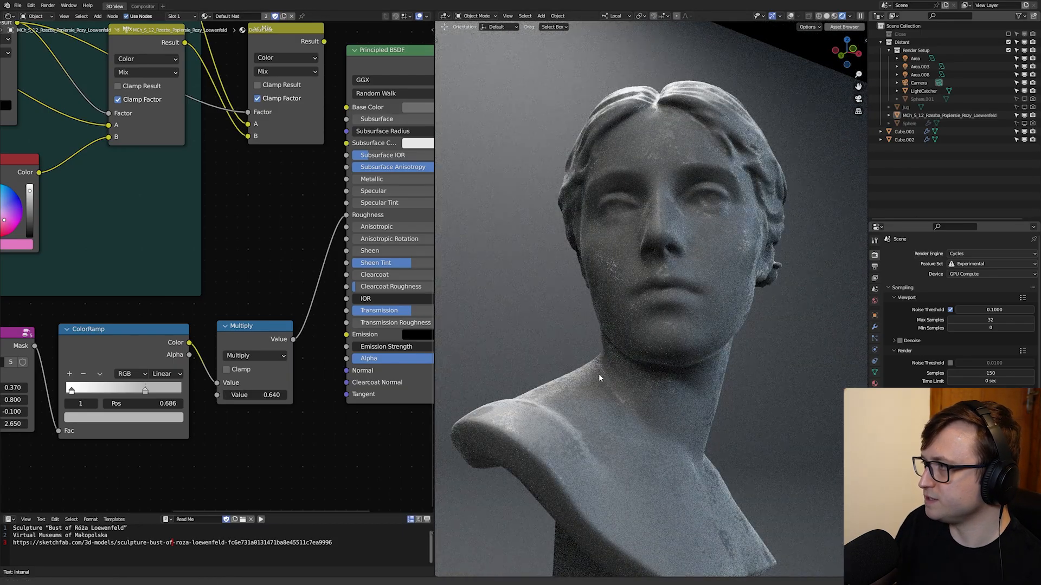
{"action": "middle_click_drag", "start_coordinate": [599, 373], "coordinate": [563, 381]}
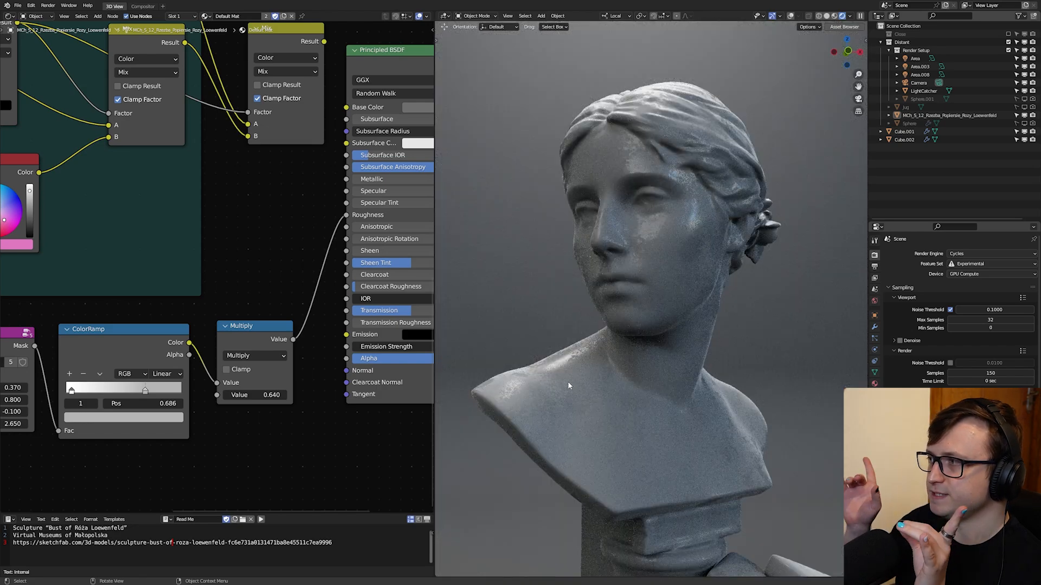
{"action": "middle_click_drag", "start_coordinate": [569, 385], "coordinate": [733, 193]}
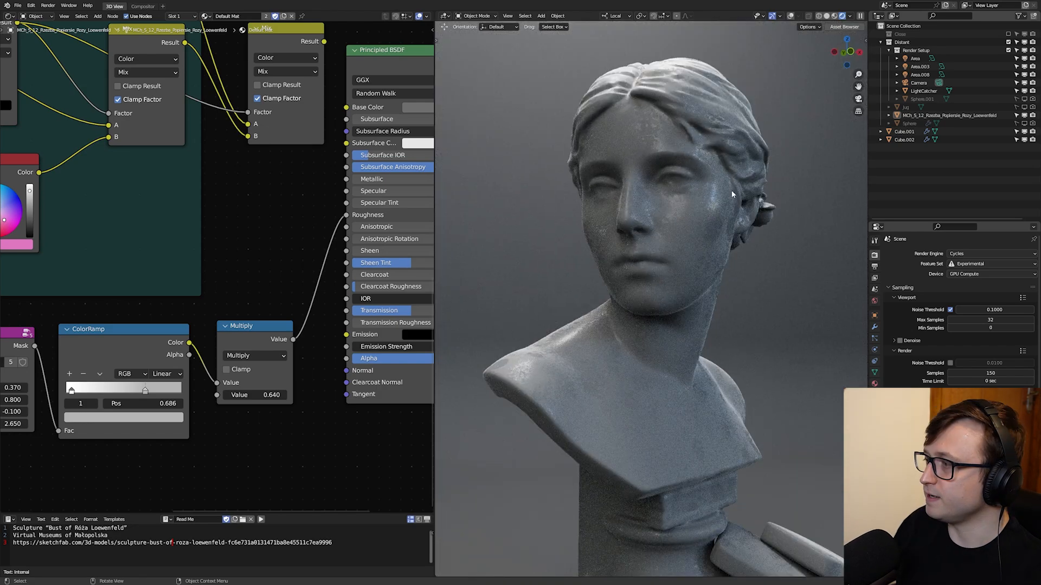
{"action": "middle_click_drag", "start_coordinate": [657, 309], "coordinate": [718, 352]}
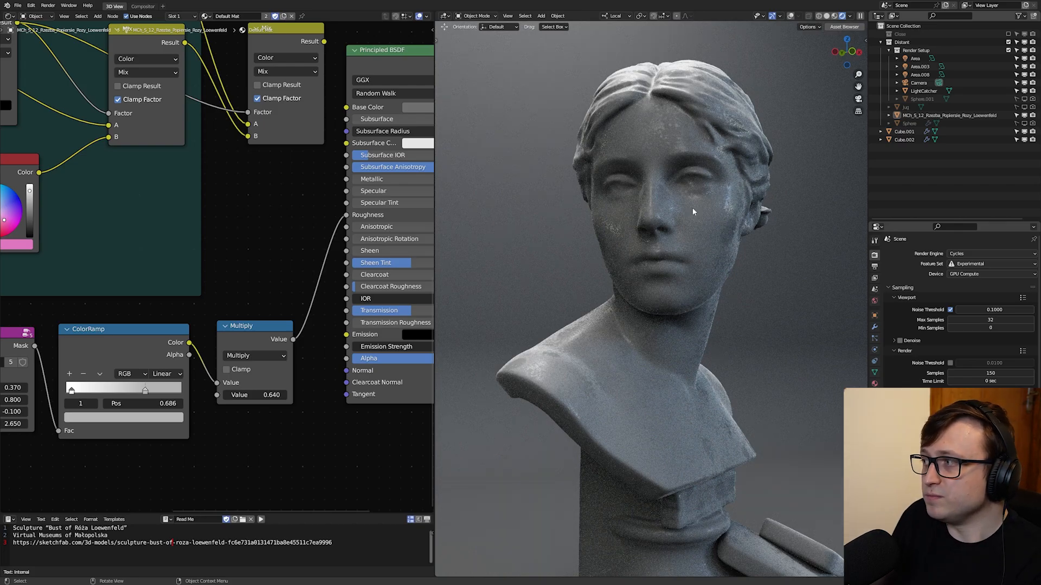
Step: Connect the final Mix node's Result back to the Principled BSDF's Base Color
{"action": "middle_click_drag", "start_coordinate": [318, 240], "coordinate": [272, 253]}
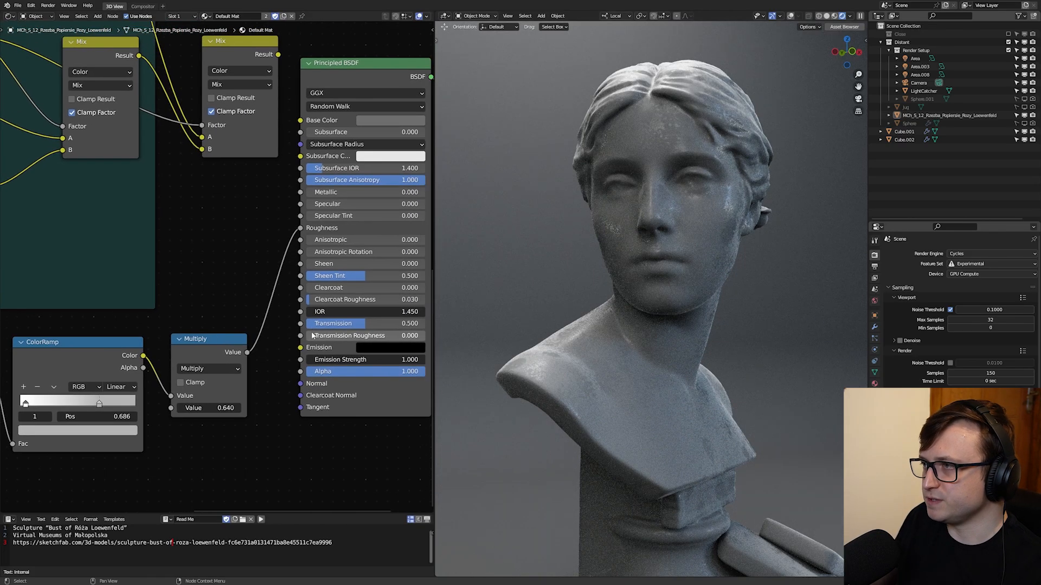
{"action": "left_click_drag", "start_coordinate": [278, 54], "coordinate": [300, 120]}
{"action": "scroll", "coordinate": [728, 382], "scroll_direction": "up", "scroll_amount": 5}
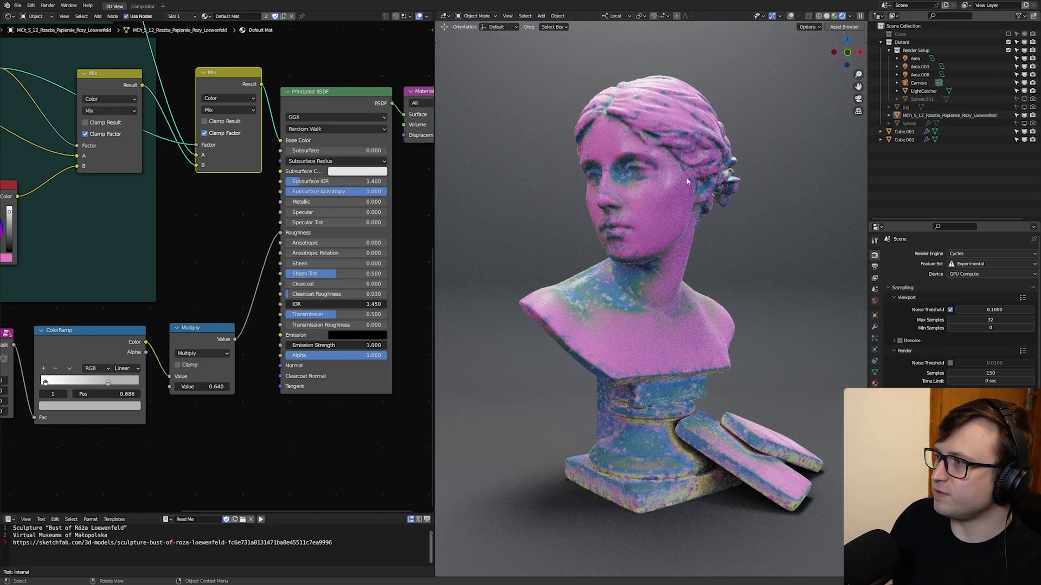
Step: Render the bust and examine the colours, splotches and highlights on the shoulder, neck and face up close
{"action": "left_click", "coordinate": [55, 16]}
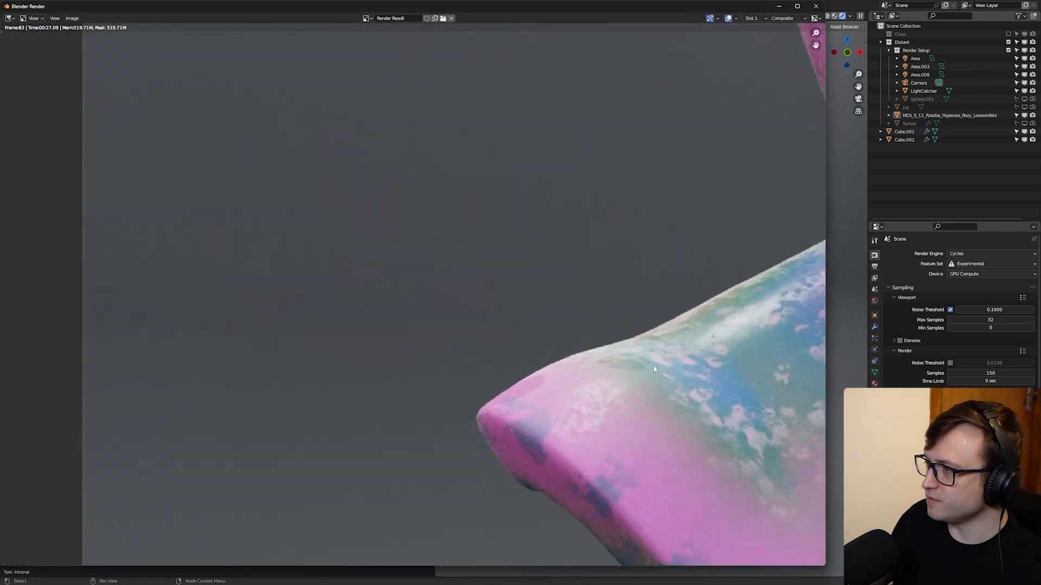
{"action": "middle_click_drag", "start_coordinate": [654, 369], "coordinate": [309, 344]}
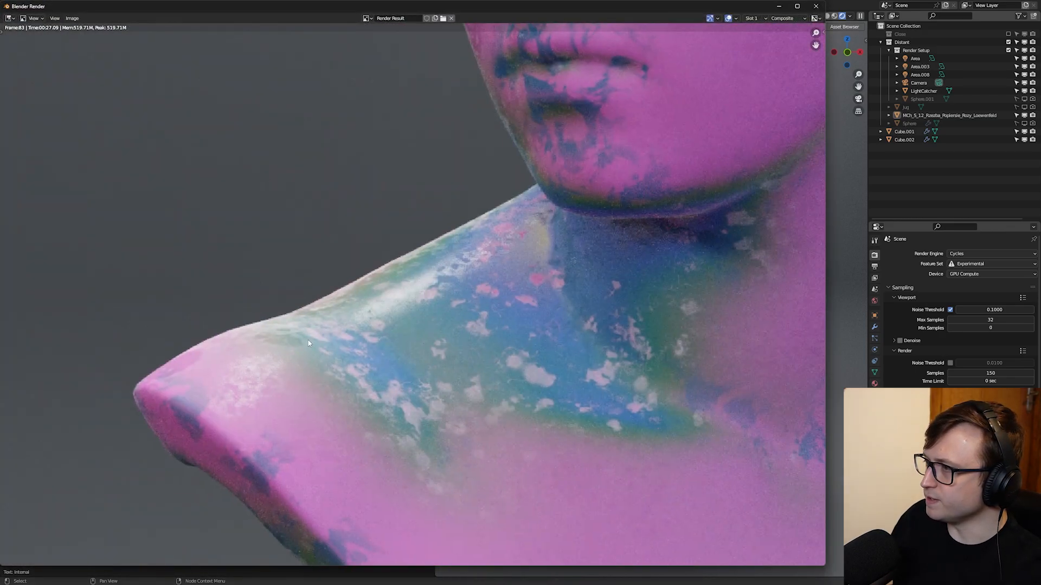
{"action": "scroll", "coordinate": [421, 298], "scroll_direction": "up", "scroll_amount": 1}
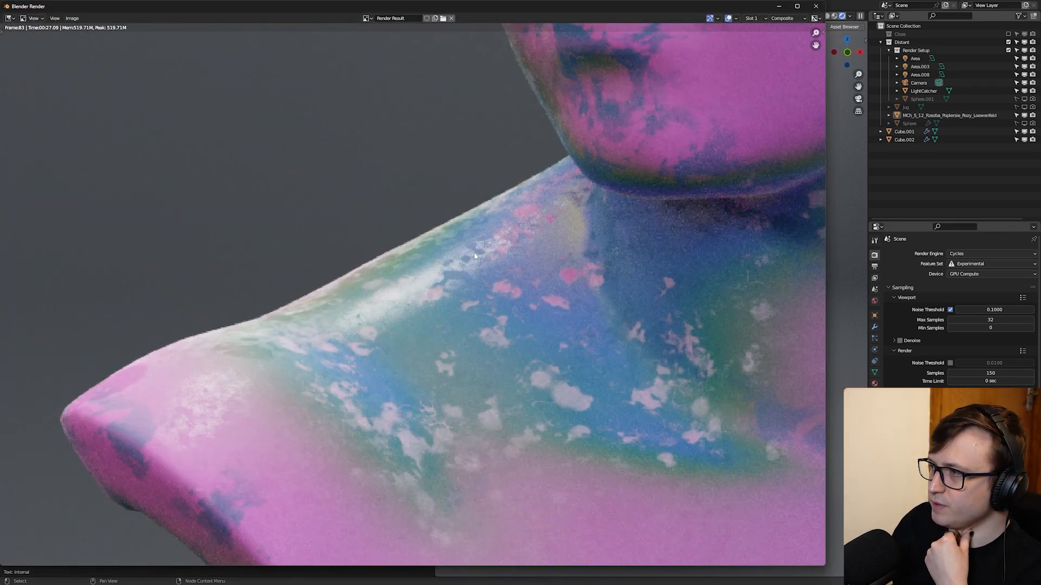
{"action": "middle_click_drag", "start_coordinate": [461, 291], "coordinate": [431, 356]}
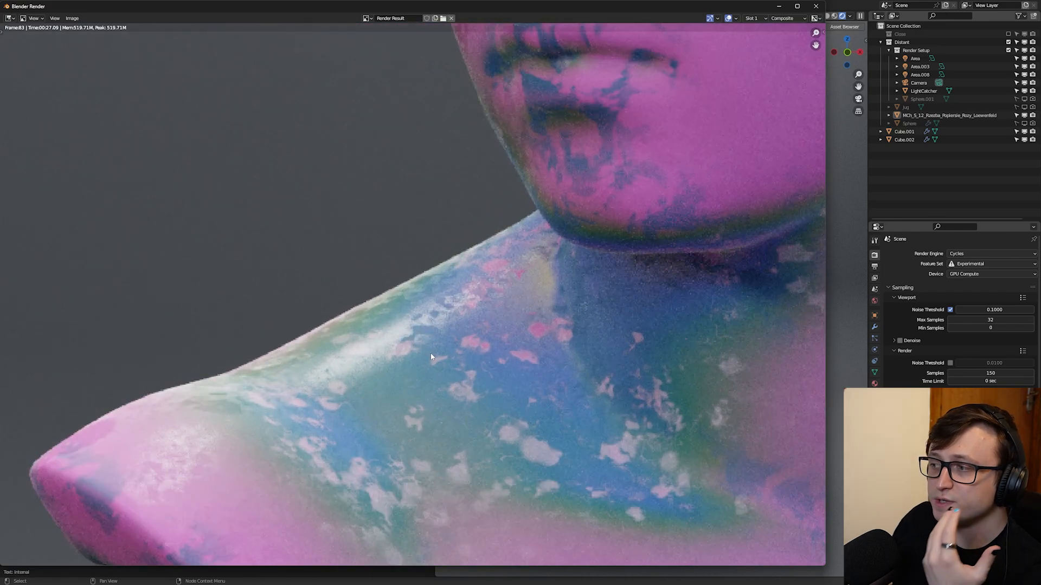
{"action": "scroll", "coordinate": [395, 362], "scroll_direction": "up", "scroll_amount": 1}
{"action": "middle_click_drag", "start_coordinate": [319, 408], "coordinate": [313, 326]}
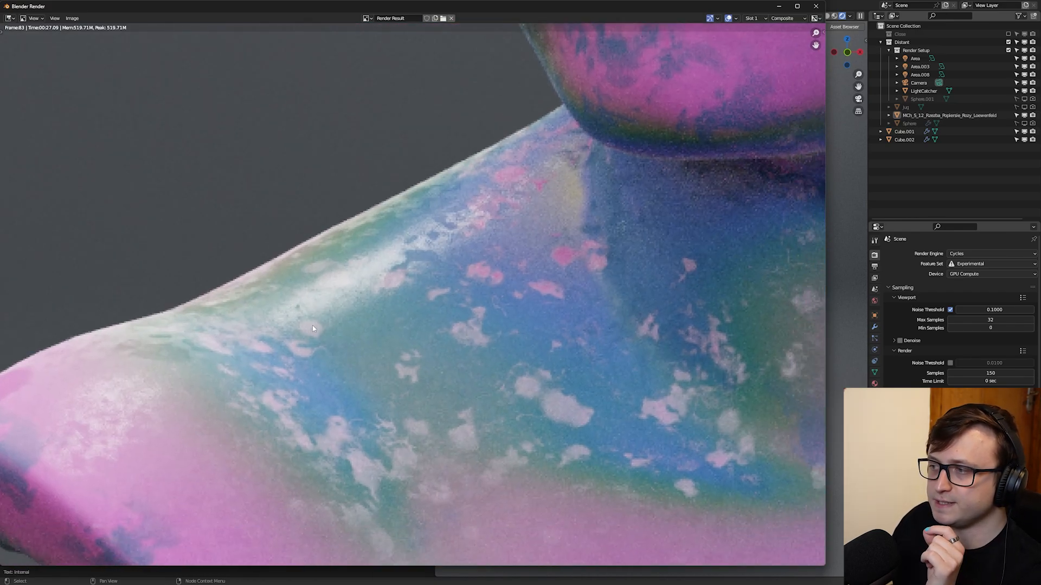
{"action": "middle_click_drag", "start_coordinate": [405, 272], "coordinate": [394, 301]}
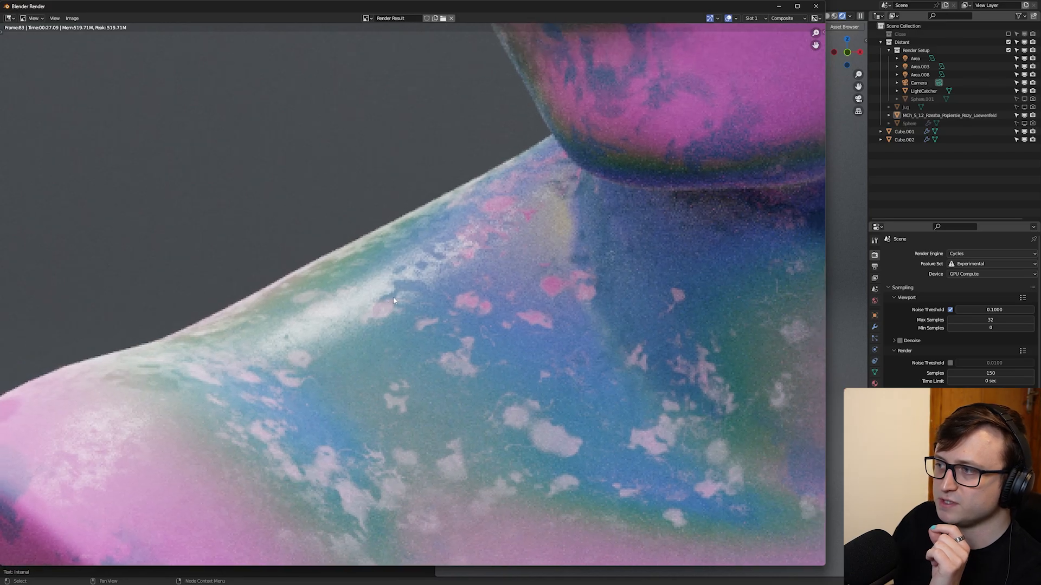
{"action": "scroll", "coordinate": [374, 309], "scroll_direction": "down", "scroll_amount": 6}
{"action": "scroll", "coordinate": [459, 311], "scroll_direction": "up", "scroll_amount": 7}
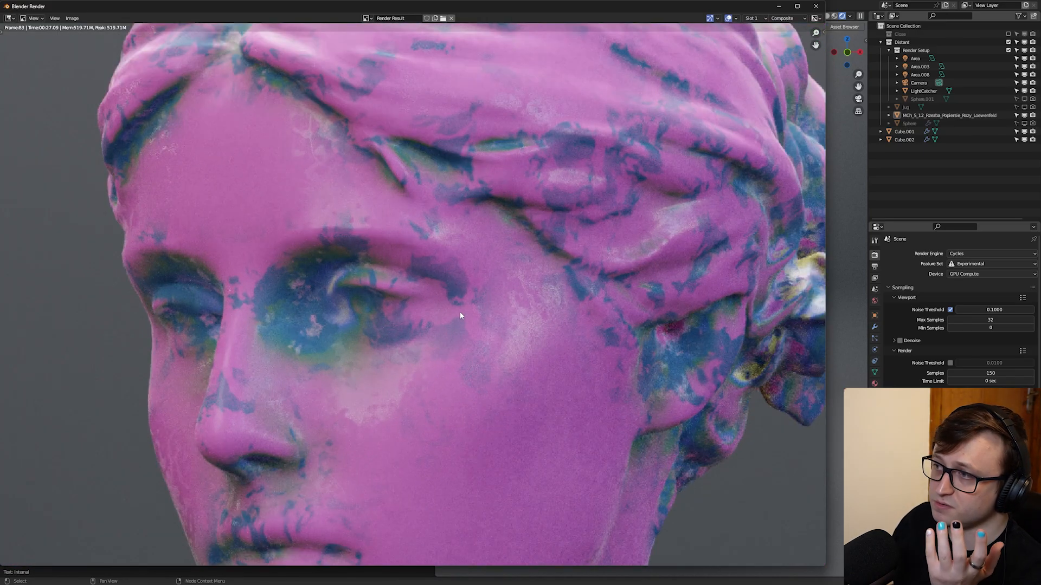
{"action": "middle_click_drag", "start_coordinate": [596, 414], "coordinate": [470, 347]}
{"action": "middle_click_drag", "start_coordinate": [520, 295], "coordinate": [535, 257]}
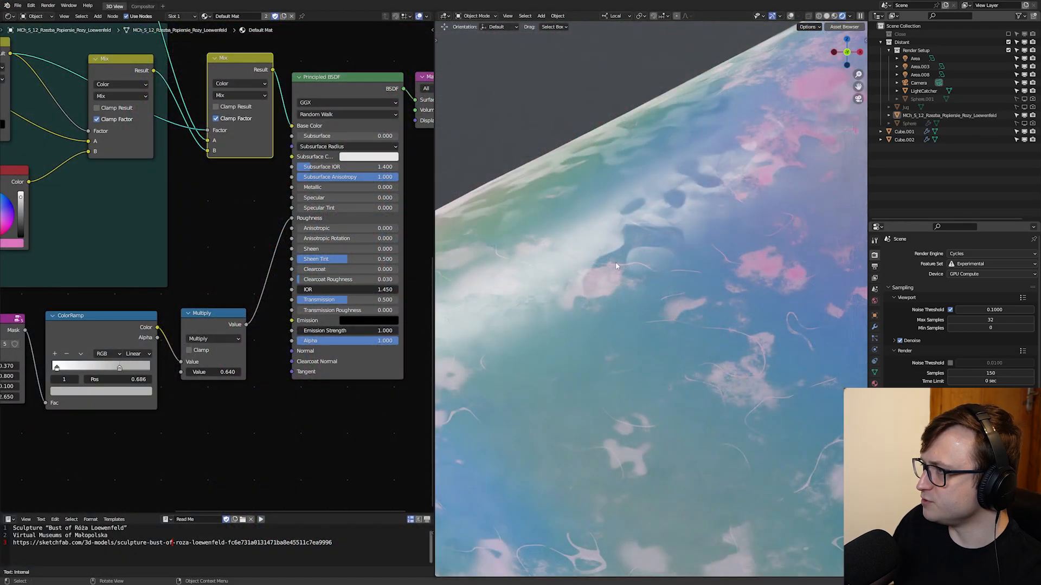
Step: Disable viewport Denoise and preview the roughness Multiply output through Base Color to inspect the splotches on the shoulder
{"action": "left_click", "coordinate": [899, 341]}
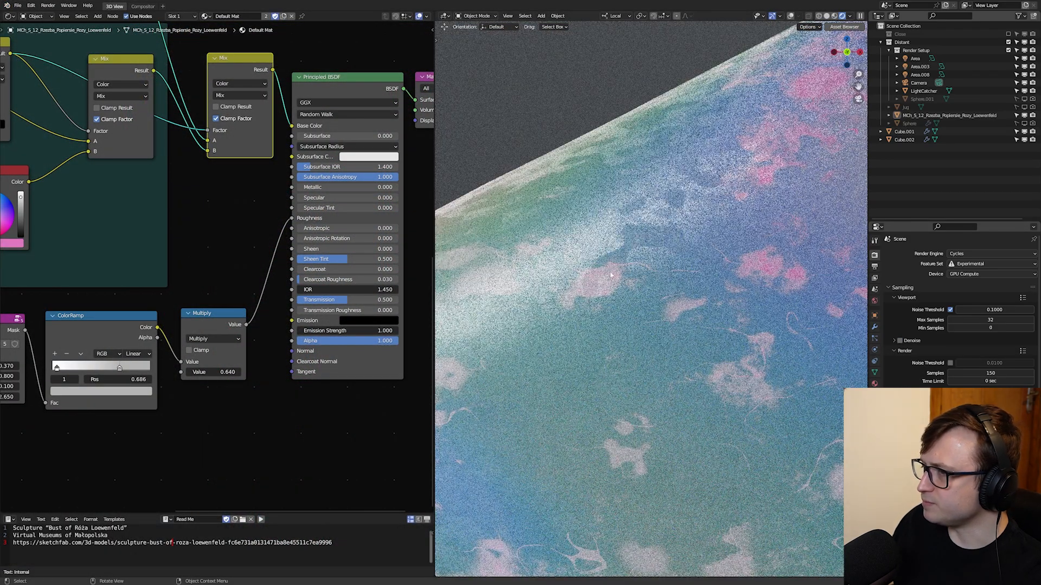
{"action": "middle_click_drag", "start_coordinate": [197, 408], "coordinate": [315, 373]}
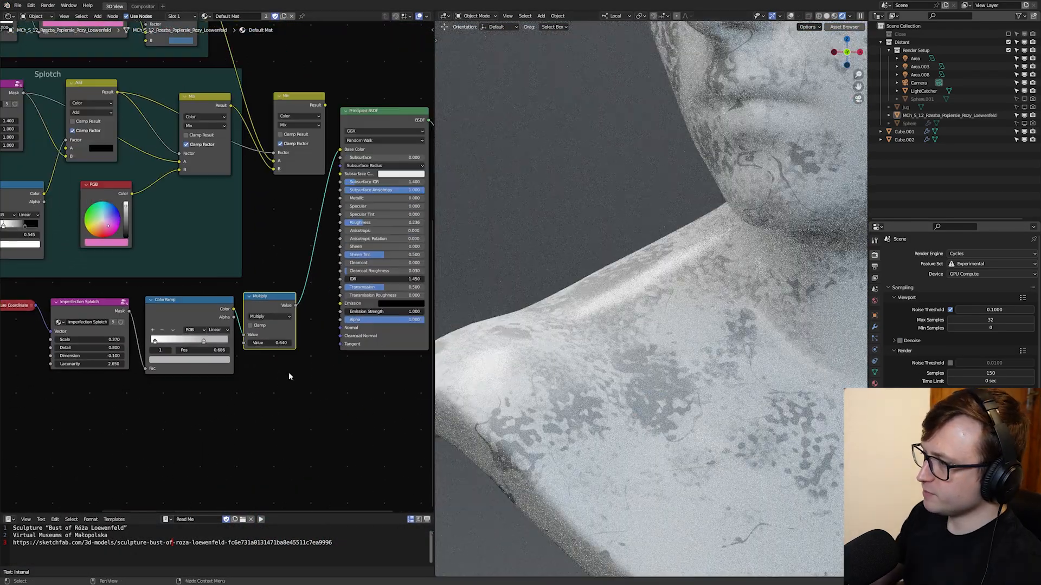
{"action": "scroll", "coordinate": [288, 372], "scroll_direction": "up", "scroll_amount": 4}
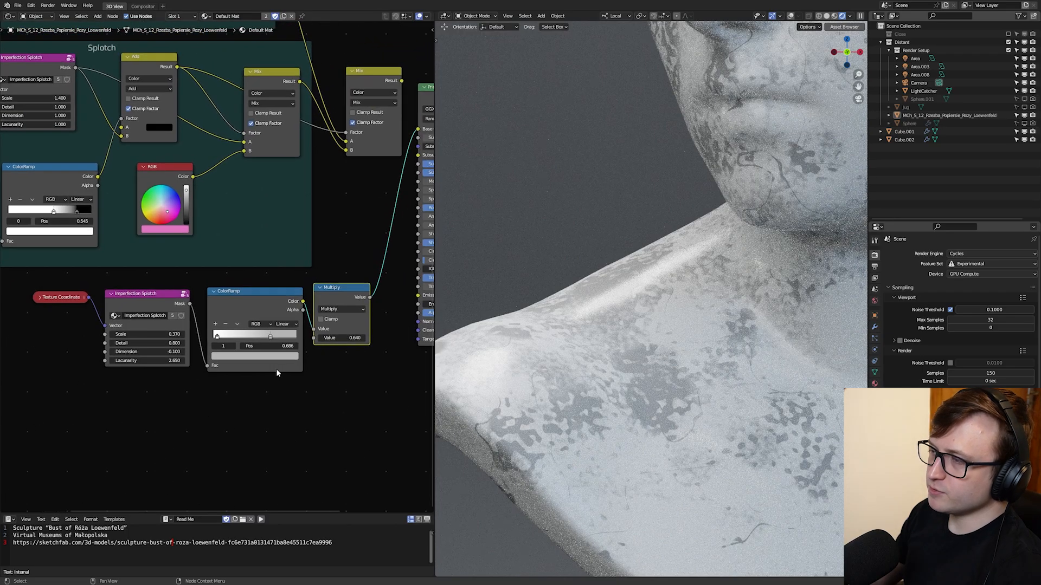
{"action": "middle_click_drag", "start_coordinate": [275, 368], "coordinate": [353, 372]}
{"action": "middle_click_drag", "start_coordinate": [153, 284], "coordinate": [185, 291]}
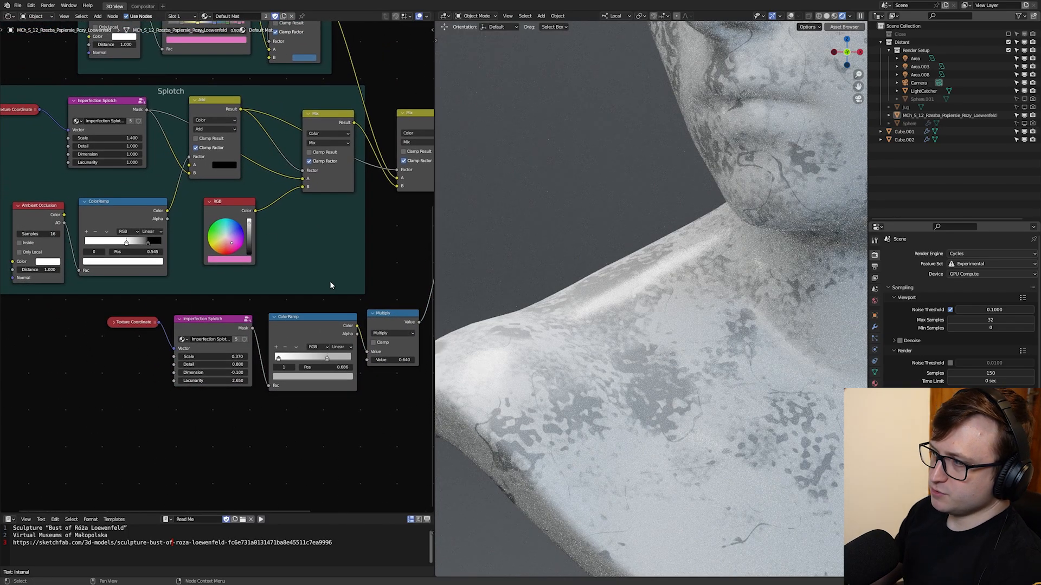
{"action": "scroll", "coordinate": [590, 293], "scroll_direction": "up", "scroll_amount": 3}
{"action": "middle_click_drag", "start_coordinate": [591, 293], "coordinate": [647, 295], "text": "shift"}
{"action": "scroll", "coordinate": [648, 296], "scroll_direction": "up", "scroll_amount": 1}
{"action": "middle_click_drag", "start_coordinate": [298, 226], "coordinate": [157, 282]}
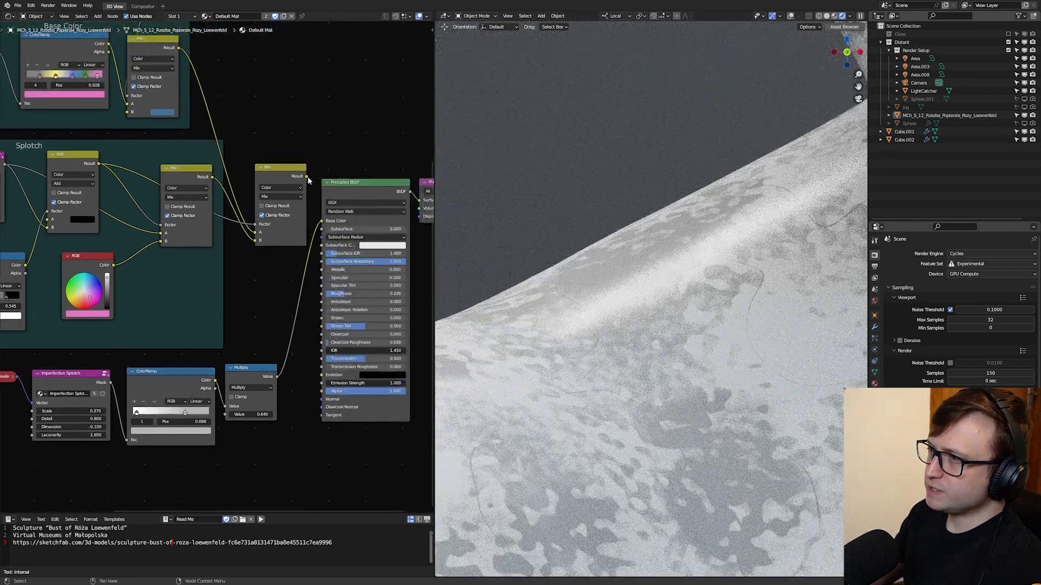
{"action": "left_click_drag", "start_coordinate": [307, 176], "coordinate": [322, 221]}
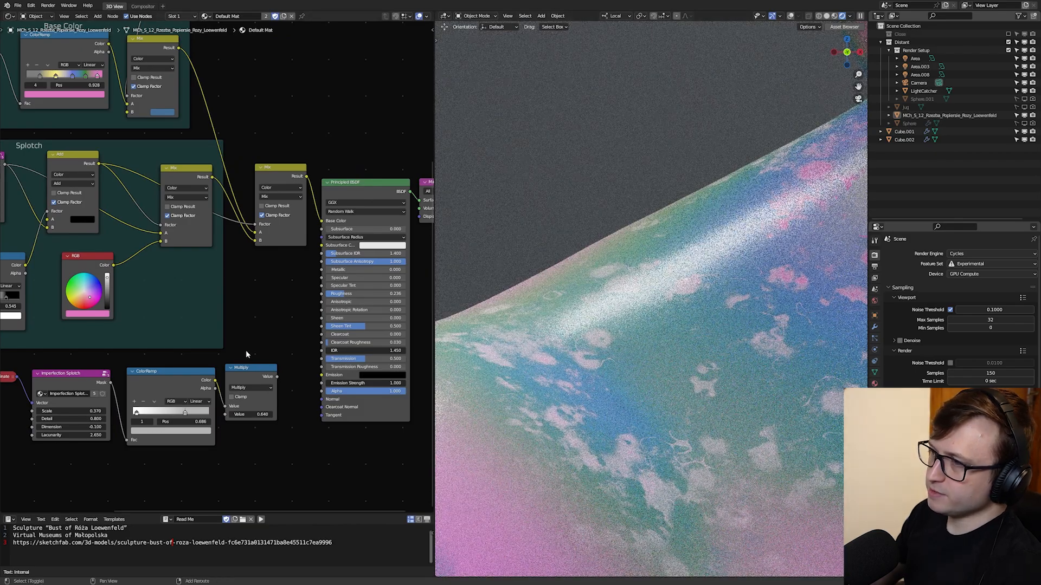
{"action": "middle_click_drag", "start_coordinate": [261, 339], "coordinate": [338, 260]}
{"action": "key", "text": "ctrl+z"}
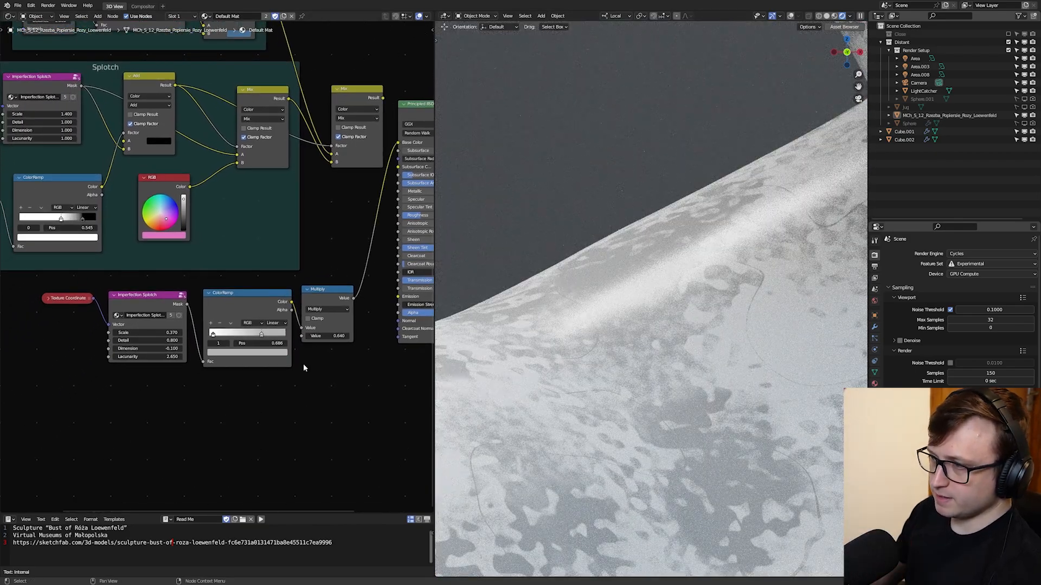
Step: Add a Mix node set to Color below the roughness Multiply node and feed Multiply's Value into input A
{"action": "key", "text": "shift+a"}
{"action": "left_click", "coordinate": [315, 421]}
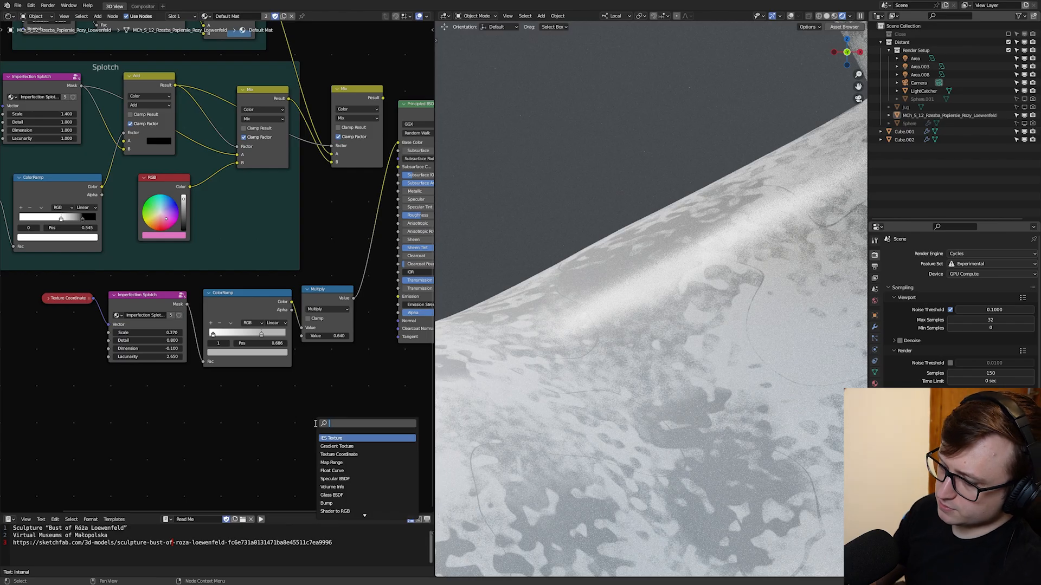
{"action": "type", "text": "mix"}
{"action": "key", "text": "Return"}
{"action": "left_click", "coordinate": [316, 363]}
{"action": "left_click", "coordinate": [332, 373]}
{"action": "left_click", "coordinate": [332, 404]}
{"action": "middle_click_drag", "start_coordinate": [271, 347], "coordinate": [264, 328]}
{"action": "scroll", "coordinate": [271, 325], "scroll_direction": "up", "scroll_amount": 1}
{"action": "left_click_drag", "start_coordinate": [353, 278], "coordinate": [310, 411]}
{"action": "scroll", "coordinate": [95, 94], "scroll_direction": "down", "scroll_amount": 1}
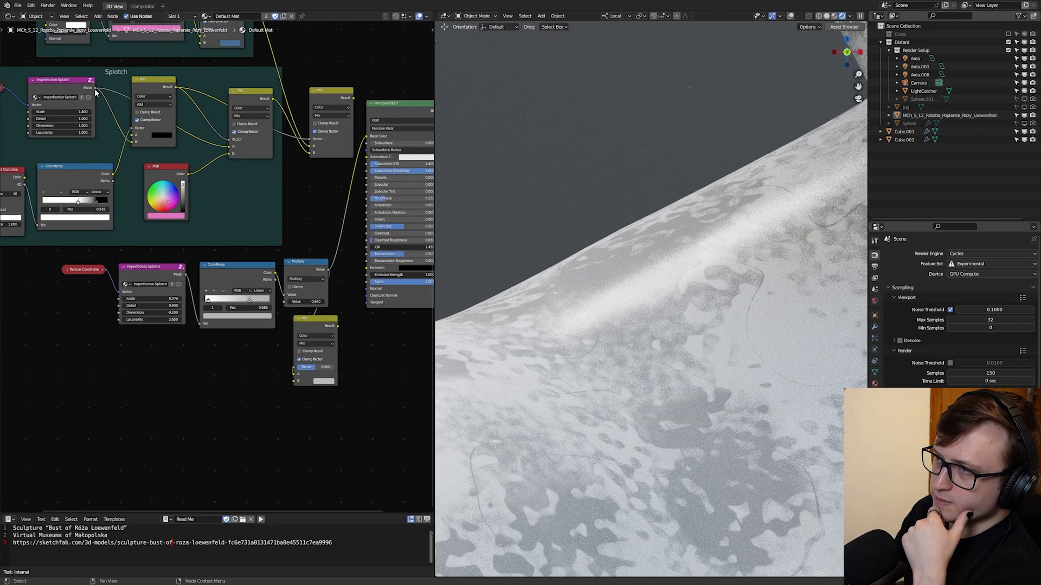
Step: Feed the Splotch frame's Imperfection Splotch Mask into the new Mix node's input B and preview its Result through Base Color
{"action": "scroll", "coordinate": [302, 378], "scroll_direction": "up", "scroll_amount": 2}
{"action": "left_click", "coordinate": [315, 343]}
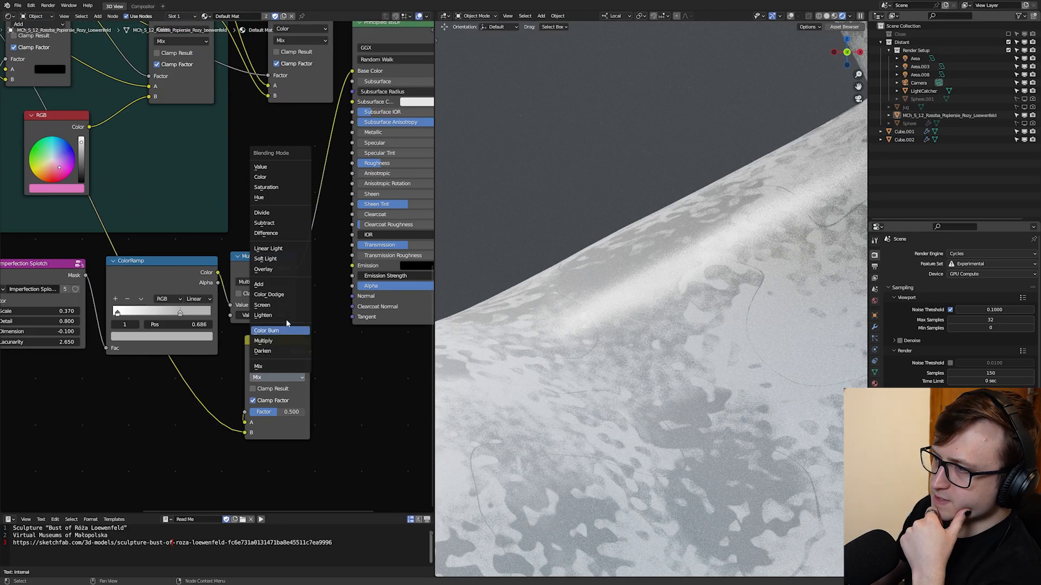
{"action": "scroll", "coordinate": [319, 352], "scroll_direction": "down", "scroll_amount": 1}
{"action": "middle_click_drag", "start_coordinate": [319, 352], "coordinate": [257, 384]}
{"action": "left_click_drag", "start_coordinate": [249, 383], "coordinate": [284, 310]}
Step: Set the new Mix node's blending mode to Lighten with a Factor of 1.000
{"action": "scroll", "coordinate": [253, 379], "scroll_direction": "up", "scroll_amount": 1}
{"action": "left_click", "coordinate": [221, 340]}
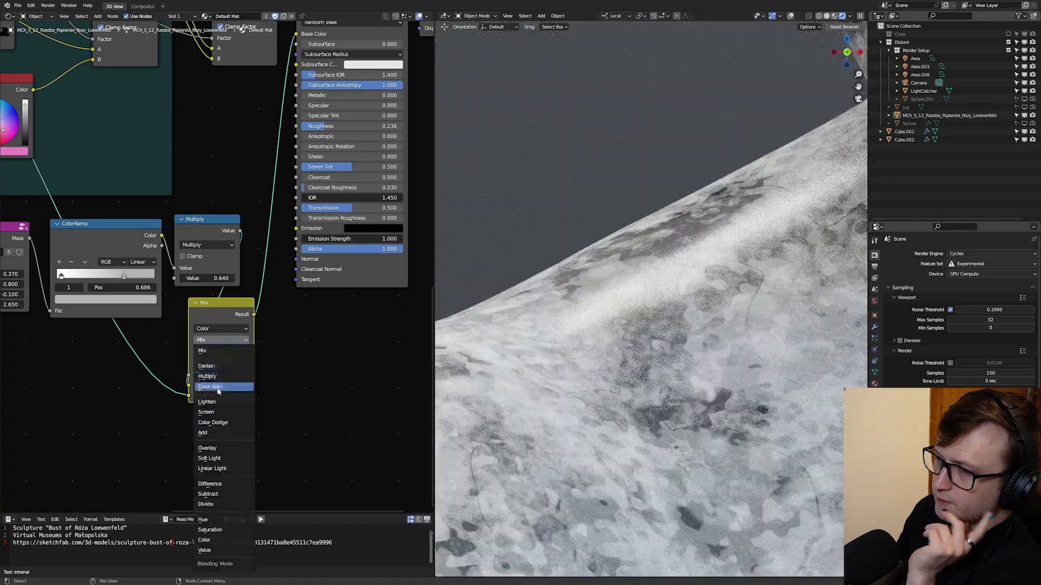
{"action": "left_click", "coordinate": [208, 402]}
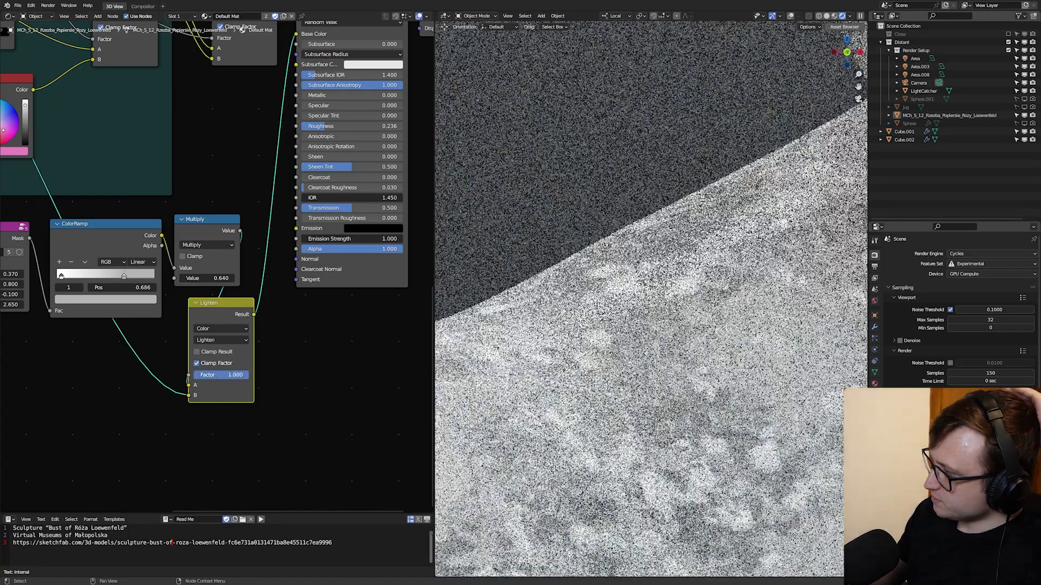
{"action": "left_click_drag", "start_coordinate": [228, 375], "coordinate": [259, 375]}
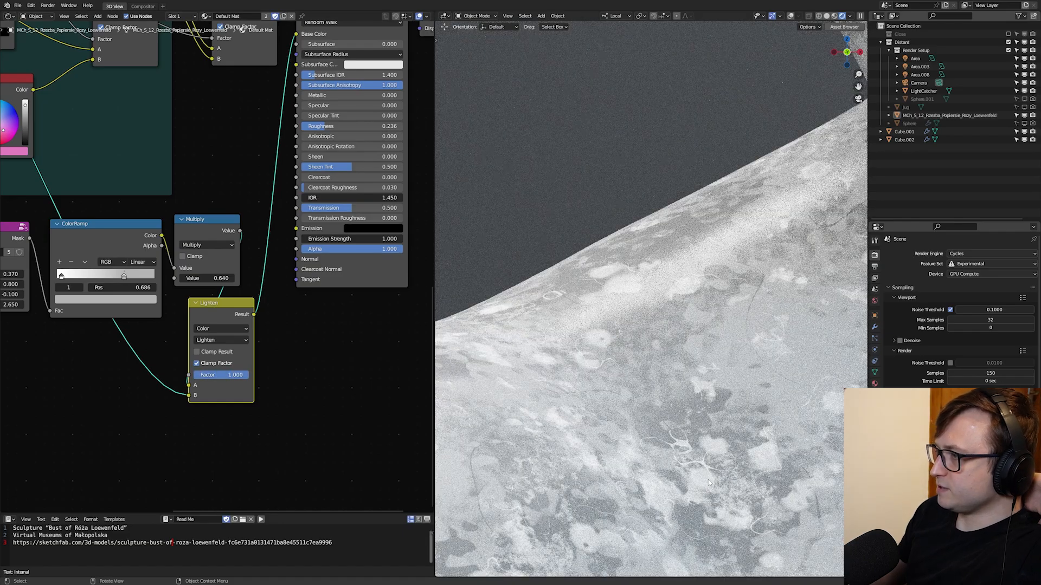
Step: Move the Lighten node's Result link from Base Color to Roughness and reconnect the final Mix node's Result to Base Color
{"action": "middle_click_drag", "start_coordinate": [282, 325], "coordinate": [306, 416]}
{"action": "scroll", "coordinate": [306, 416], "scroll_direction": "down", "scroll_amount": 1}
{"action": "left_click_drag", "start_coordinate": [319, 147], "coordinate": [320, 232]}
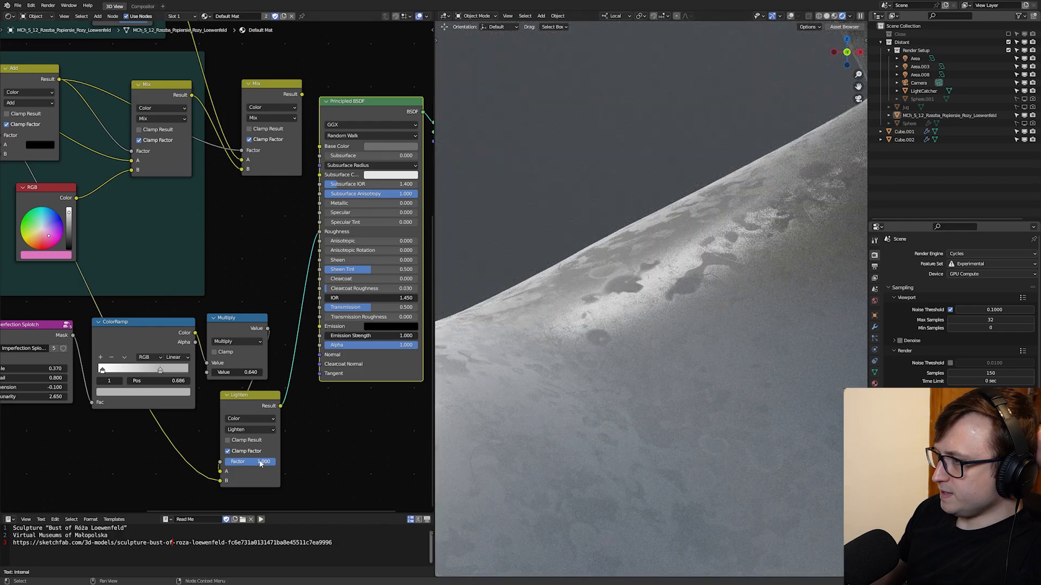
{"action": "left_click_drag", "start_coordinate": [260, 462], "coordinate": [282, 461]}
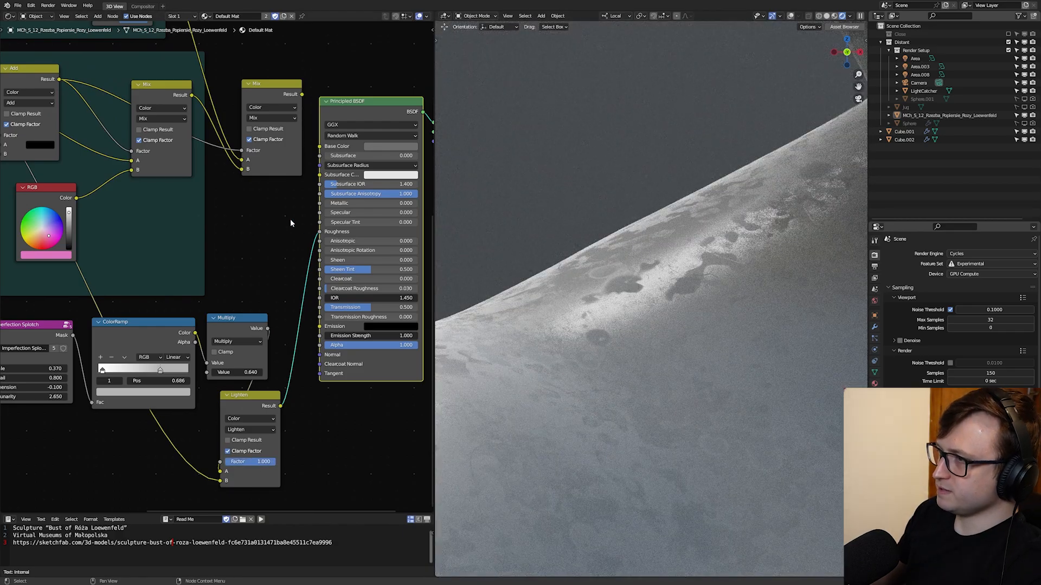
{"action": "left_click_drag", "start_coordinate": [301, 95], "coordinate": [320, 146]}
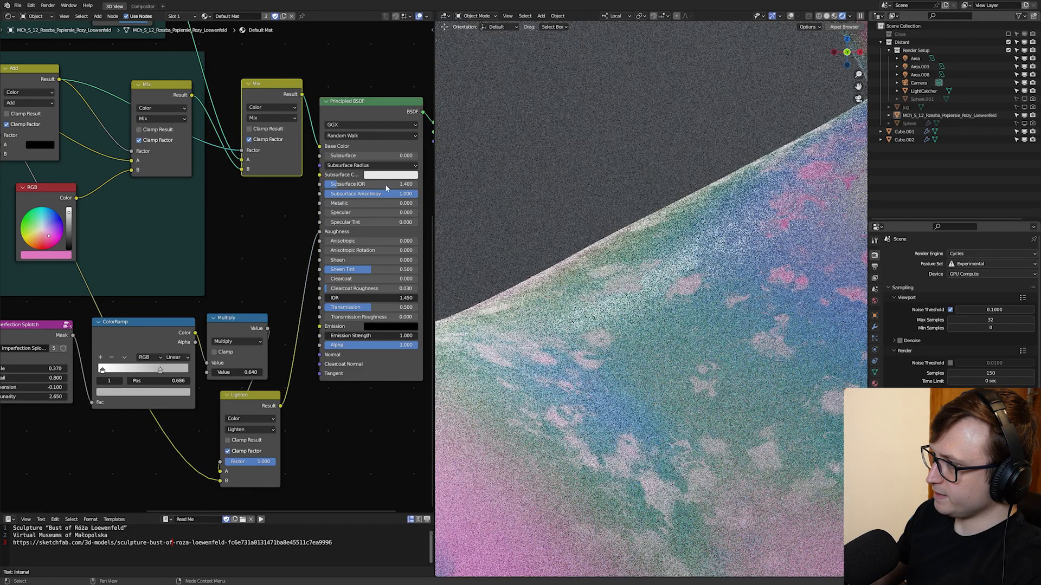
Step: Examine the combined colour and roughness splotches on the shoulder and the whole bust
{"action": "scroll", "coordinate": [635, 346], "scroll_direction": "down", "scroll_amount": 2}
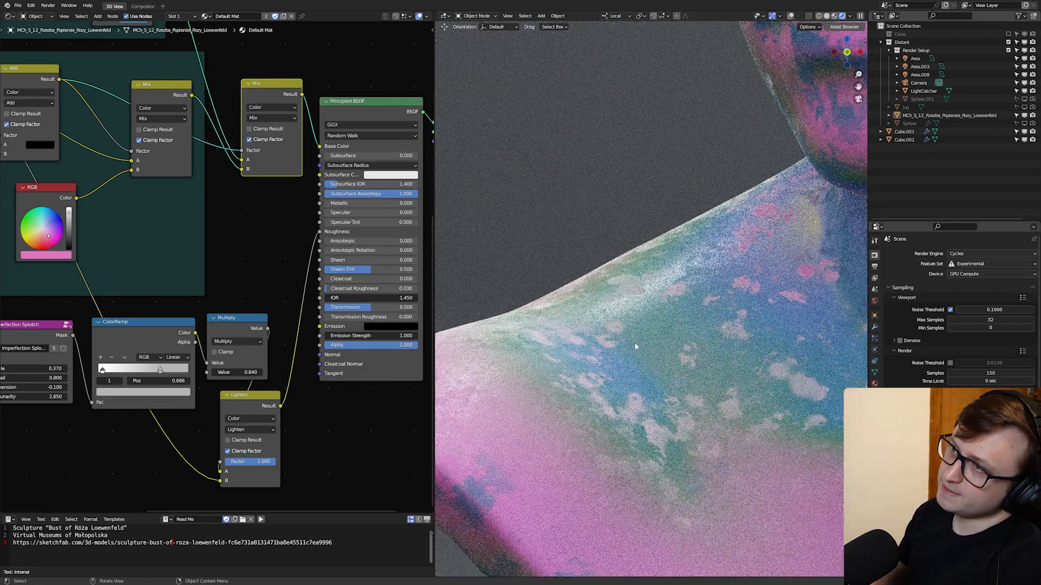
{"action": "scroll", "coordinate": [635, 347], "scroll_direction": "down", "scroll_amount": 2}
{"action": "middle_click_drag", "start_coordinate": [685, 302], "coordinate": [636, 286], "text": "shift"}
{"action": "scroll", "coordinate": [609, 363], "scroll_direction": "down", "scroll_amount": 5}
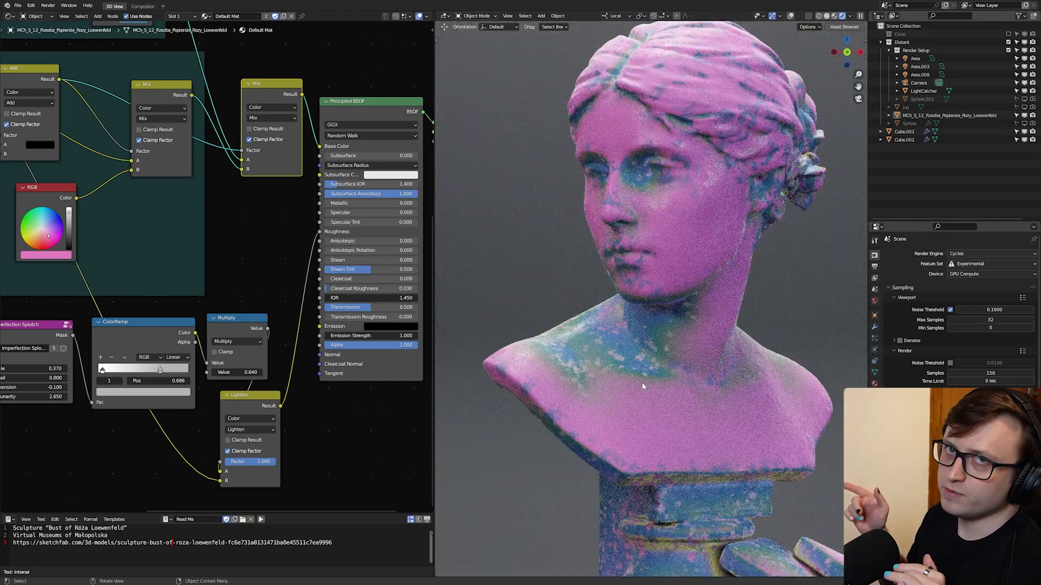
{"action": "scroll", "coordinate": [262, 347], "scroll_direction": "down", "scroll_amount": 4}
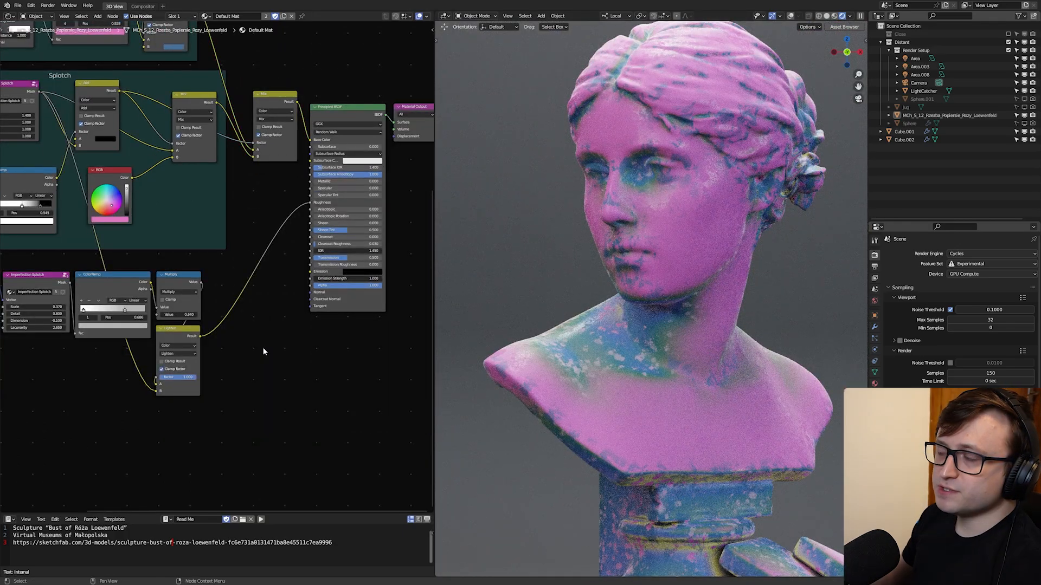
{"action": "scroll", "coordinate": [244, 396], "scroll_direction": "up", "scroll_amount": 4}
{"action": "scroll", "coordinate": [666, 380], "scroll_direction": "up", "scroll_amount": 6}
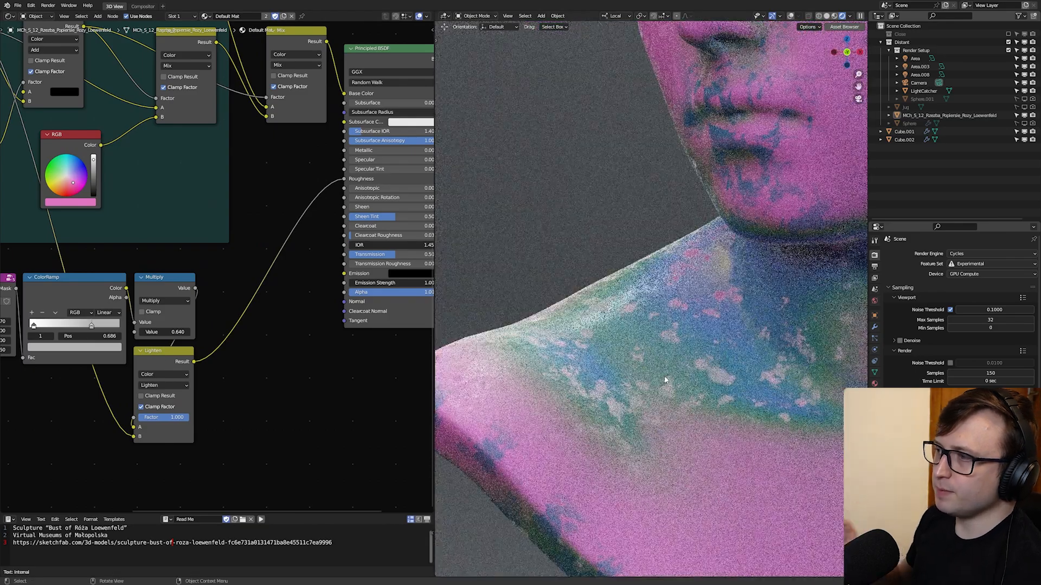
Step: Add a Bump node, connect its Normal to the Principled BSDF's Normal, and feed the Lighten node's Result into Height
{"action": "middle_click_drag", "start_coordinate": [349, 433], "coordinate": [285, 383]}
{"action": "key", "text": "shift+a"}
{"action": "type", "text": "bump"}
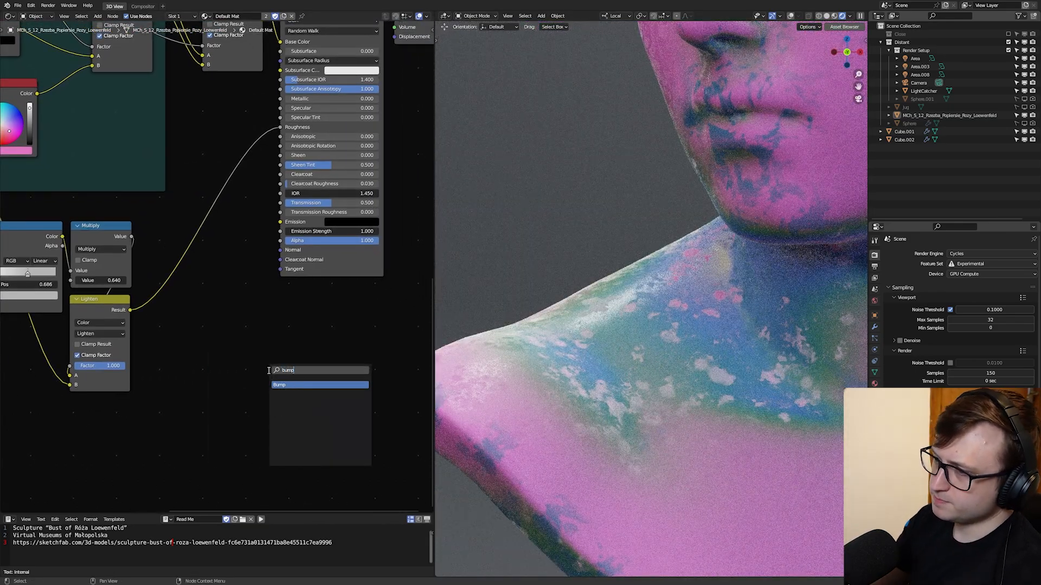
{"action": "key", "text": "Return"}
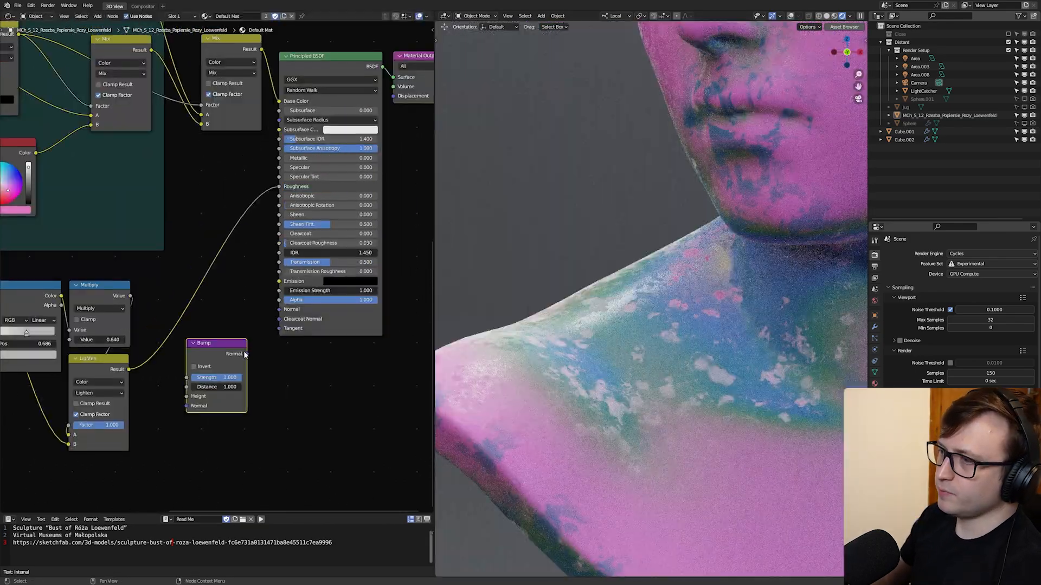
{"action": "left_click_drag", "start_coordinate": [247, 354], "coordinate": [279, 309]}
{"action": "middle_click_drag", "start_coordinate": [129, 349], "coordinate": [146, 340]}
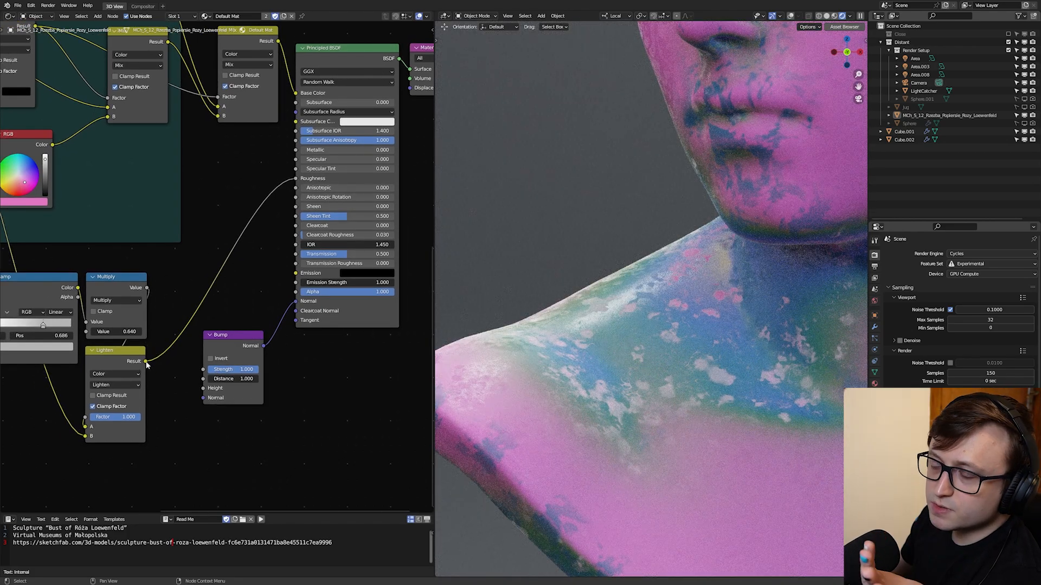
{"action": "left_click_drag", "start_coordinate": [146, 362], "coordinate": [203, 388]}
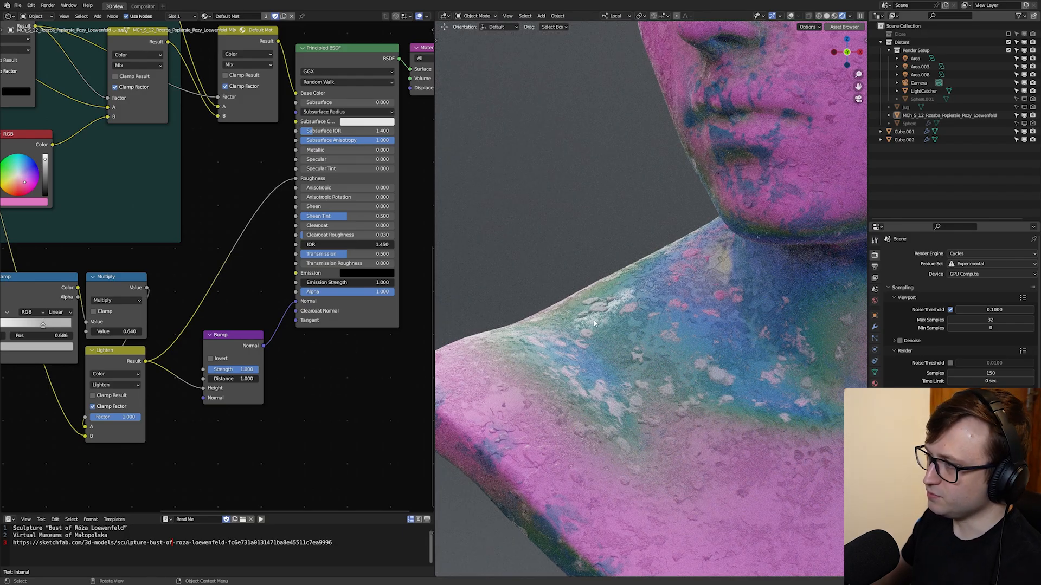
Step: Set the Bump node's Strength to 0.583 and check the relief on the shoulder and whole bust
{"action": "scroll", "coordinate": [594, 323], "scroll_direction": "up", "scroll_amount": 4}
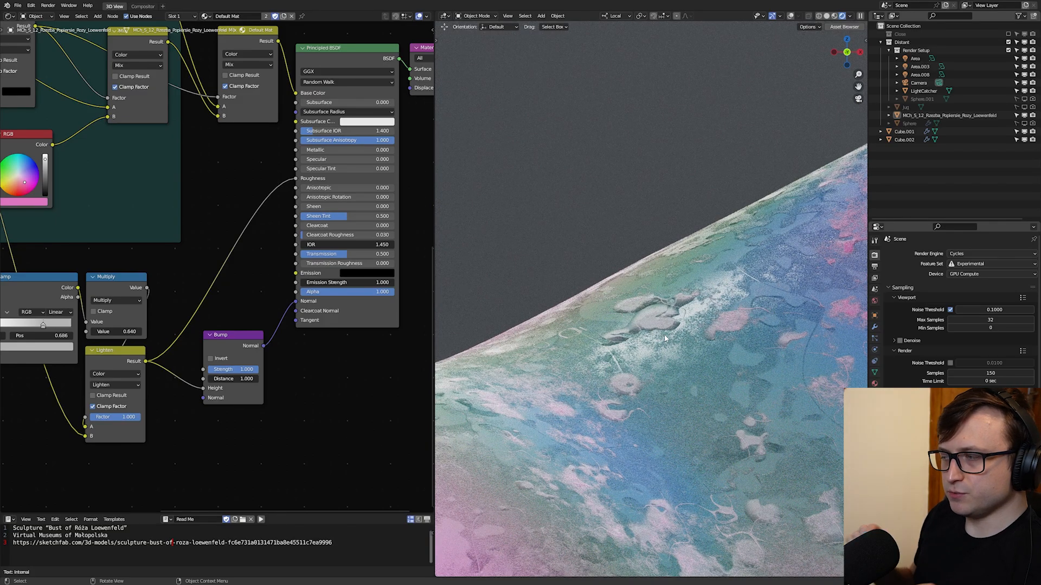
{"action": "mouse_move", "coordinate": [247, 369]}
{"action": "left_mouse_down"}
{"action": "mouse_move", "coordinate": [204, 370]}
{"action": "mouse_move", "coordinate": [252, 370]}
{"action": "mouse_move", "coordinate": [236, 370]}
{"action": "left_mouse_up"}
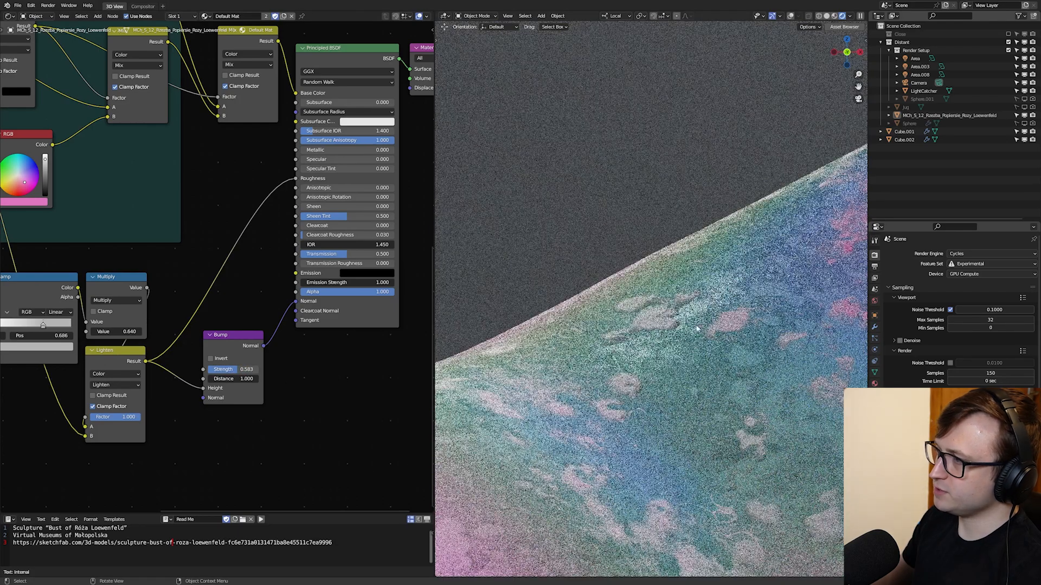
{"action": "scroll", "coordinate": [626, 329], "scroll_direction": "down", "scroll_amount": 5}
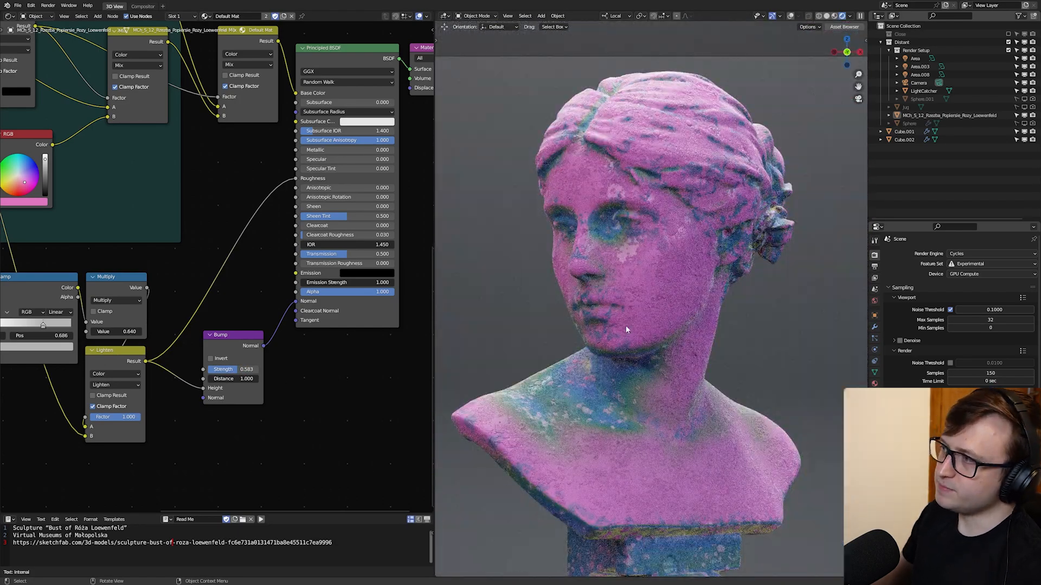
Step: Drive the Bump Height from the Splotch frame's Mask instead, set Strength to 0.192, and inspect the face up close
{"action": "middle_click_drag", "start_coordinate": [227, 406], "coordinate": [279, 346]}
{"action": "scroll", "coordinate": [266, 379], "scroll_direction": "up", "scroll_amount": 2}
{"action": "scroll", "coordinate": [278, 346], "scroll_direction": "down", "scroll_amount": 1}
{"action": "left_click_drag", "start_coordinate": [284, 316], "coordinate": [262, 317]}
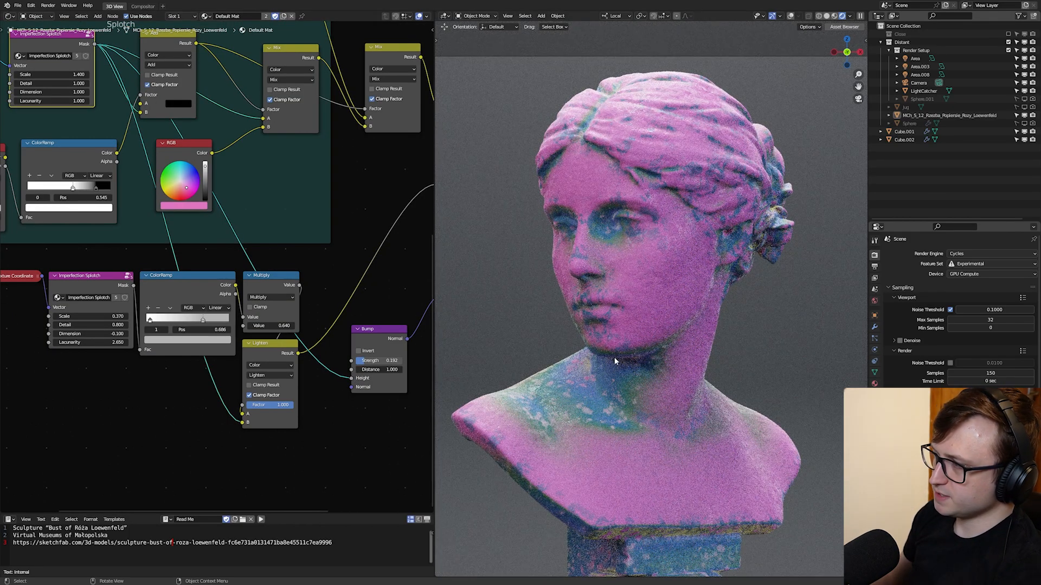
{"action": "scroll", "coordinate": [615, 358], "scroll_direction": "up", "scroll_amount": 6}
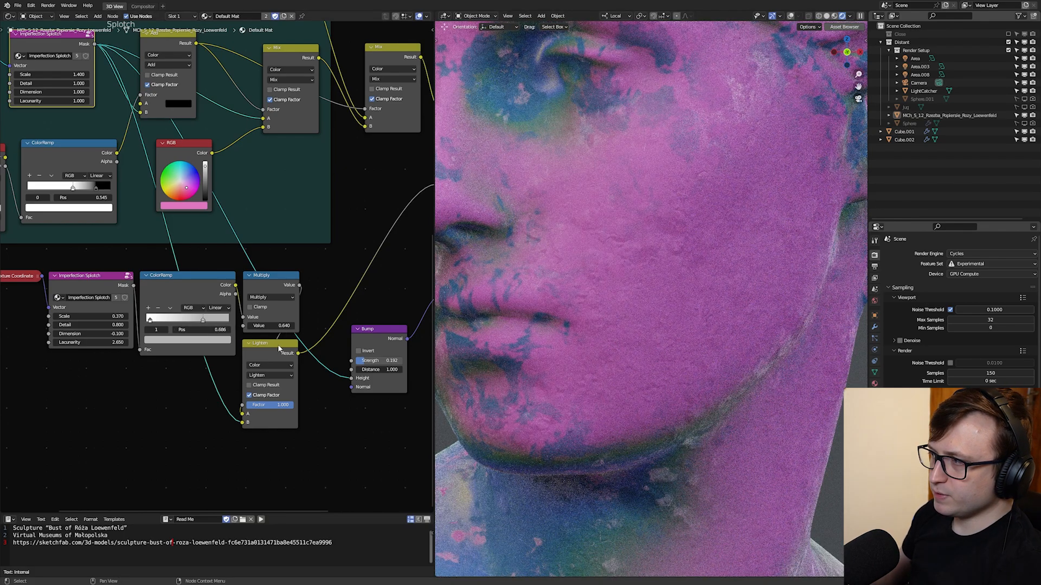
{"action": "scroll", "coordinate": [279, 349], "scroll_direction": "down", "scroll_amount": 3}
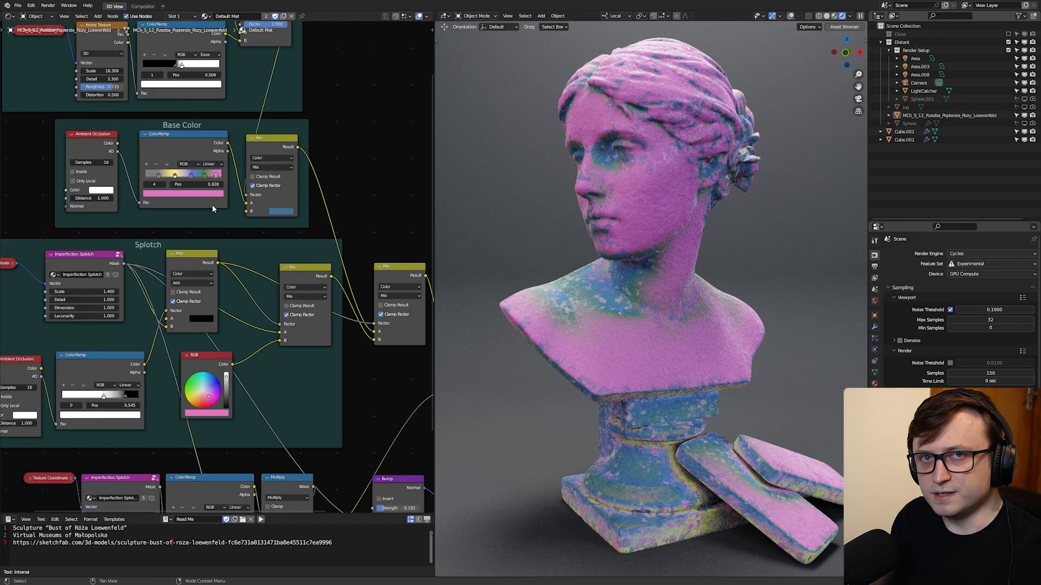
Step: Try a blue with Hue 0.622 and Value 0.724 on the Base Color ramp's stop 4 and undo it
{"action": "left_click", "coordinate": [201, 193]}
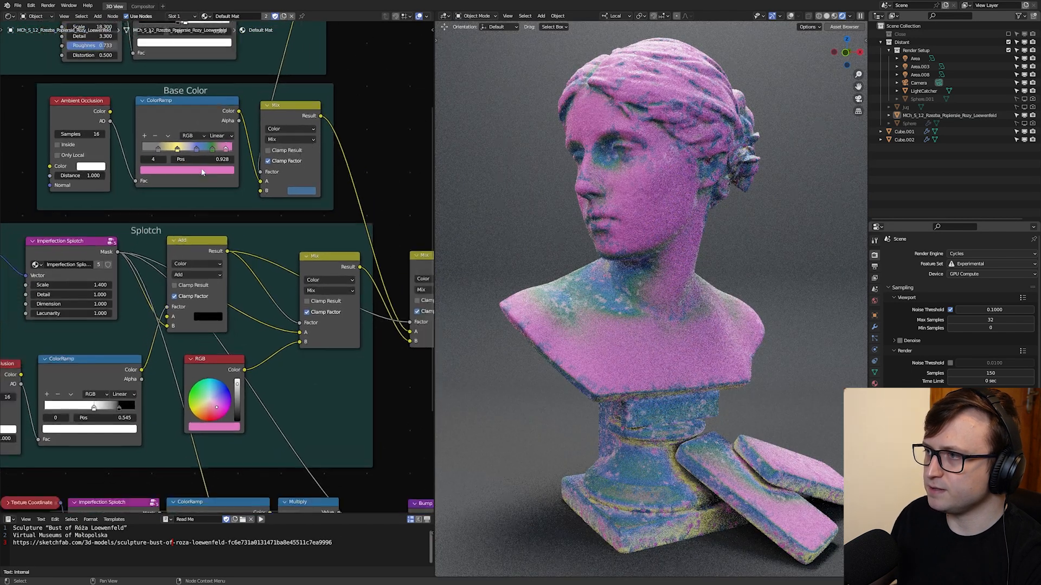
{"action": "left_click", "coordinate": [203, 173]}
{"action": "mouse_move", "coordinate": [185, 86]}
{"action": "left_mouse_down"}
{"action": "mouse_move", "coordinate": [165, 71]}
{"action": "mouse_move", "coordinate": [187, 65]}
{"action": "left_mouse_up"}
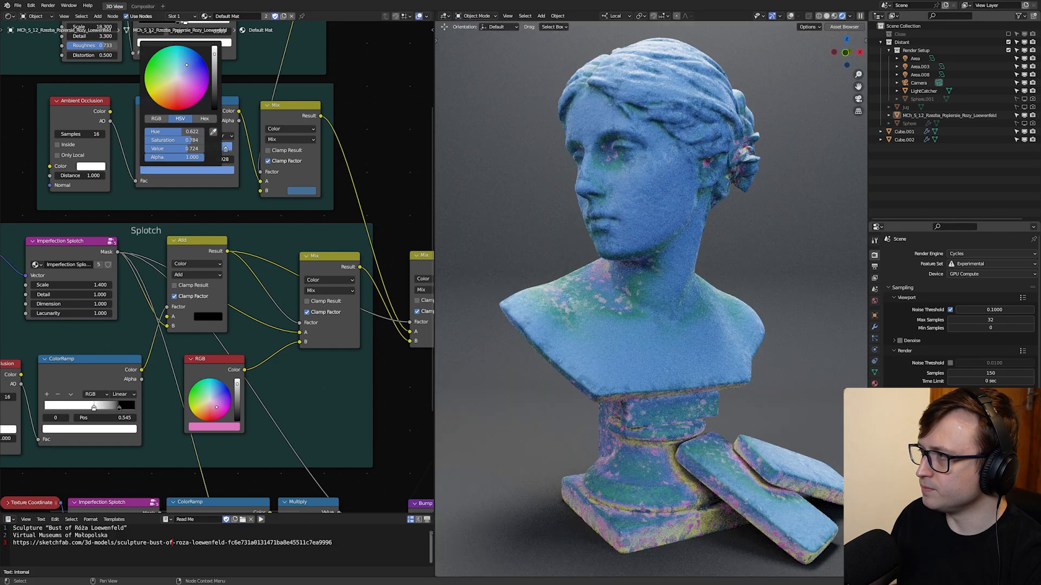
{"action": "middle_click_drag", "start_coordinate": [653, 95], "coordinate": [676, 85]}
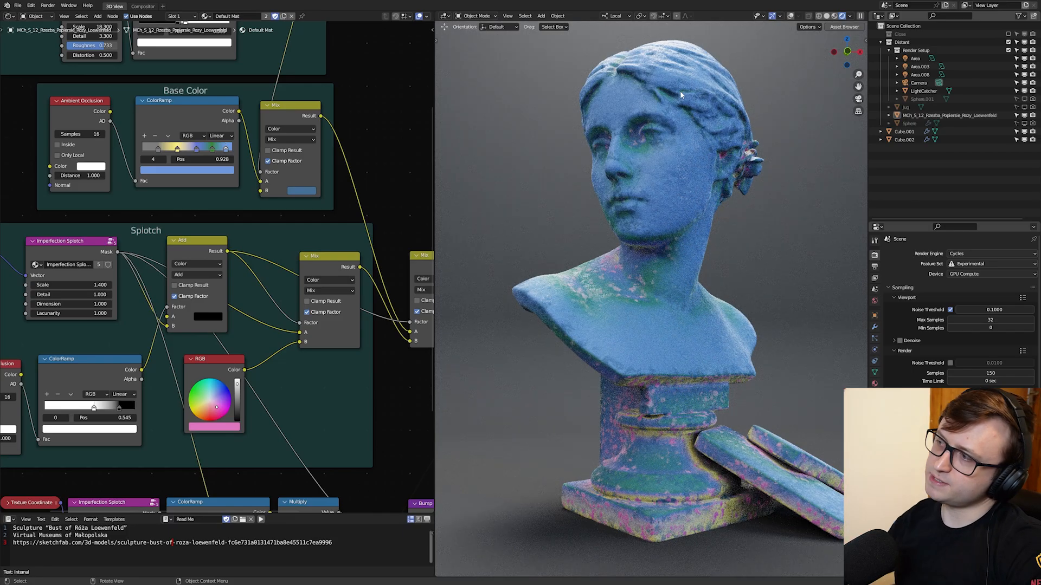
{"action": "key", "text": "ctrl+z"}
Step: Save the file and recolour the Base Color ramp's stops to pinkish red, dark red and orange tones
{"action": "key", "text": "ctrl+s"}
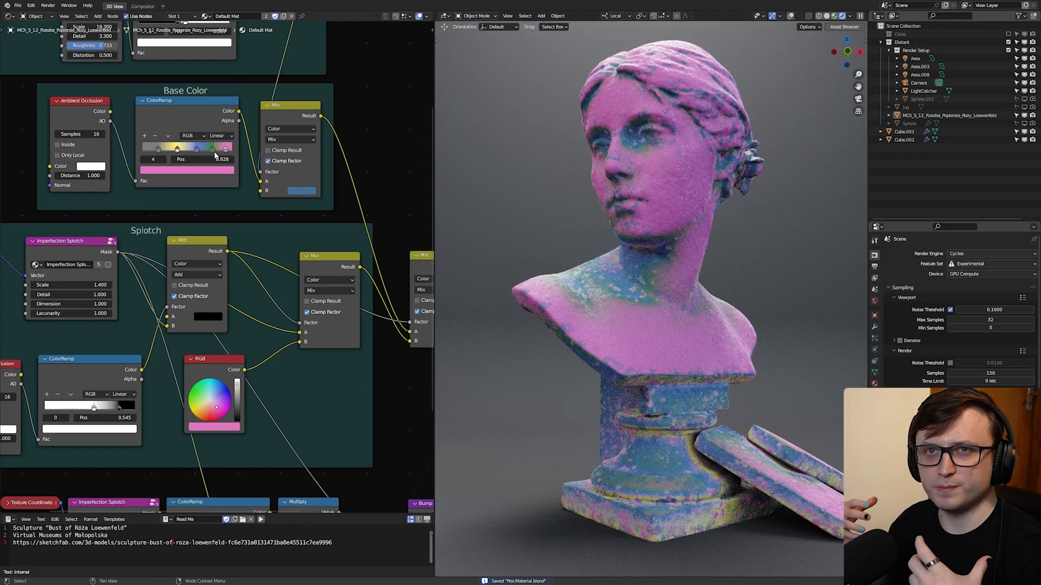
{"action": "left_click", "coordinate": [212, 148]}
{"action": "left_click", "coordinate": [197, 170]}
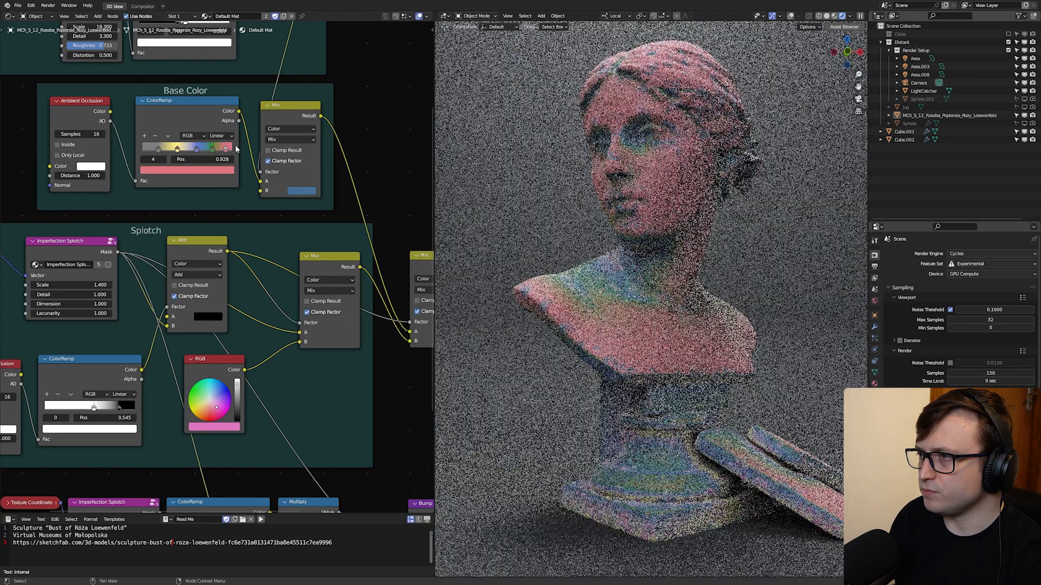
{"action": "left_click", "coordinate": [198, 171]}
{"action": "left_click", "coordinate": [177, 95]}
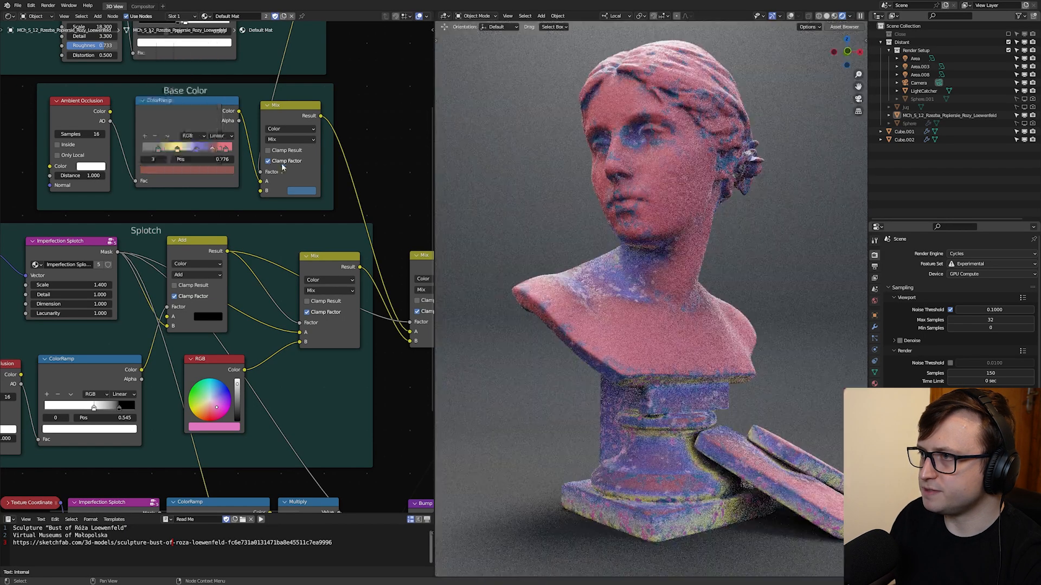
{"action": "left_click", "coordinate": [195, 150]}
{"action": "left_click", "coordinate": [194, 170]}
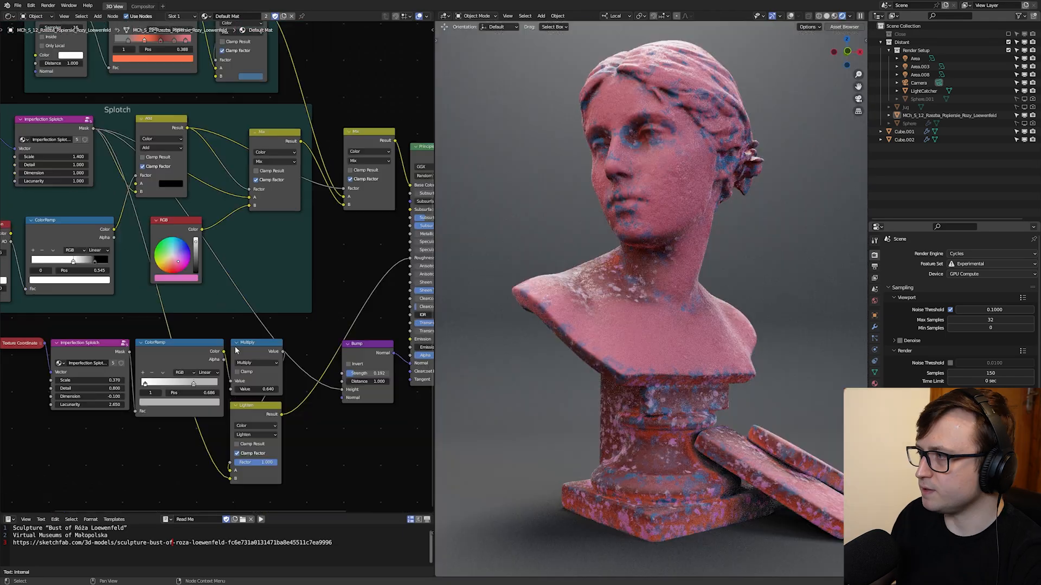
Step: Darken the Base Color Mix node's B colour to a muted blue with Hue 0.560, Saturation 0.445 and Value 0.140
{"action": "middle_click_drag", "start_coordinate": [230, 407], "coordinate": [229, 327]}
{"action": "middle_click_drag", "start_coordinate": [230, 326], "coordinate": [230, 340]}
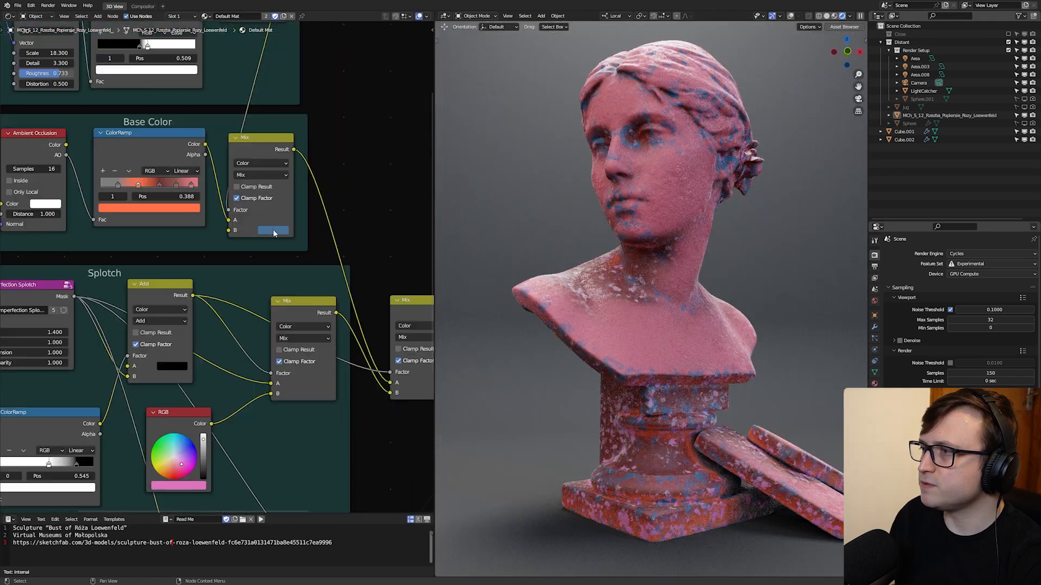
{"action": "left_click", "coordinate": [274, 233]}
{"action": "left_click", "coordinate": [336, 137]}
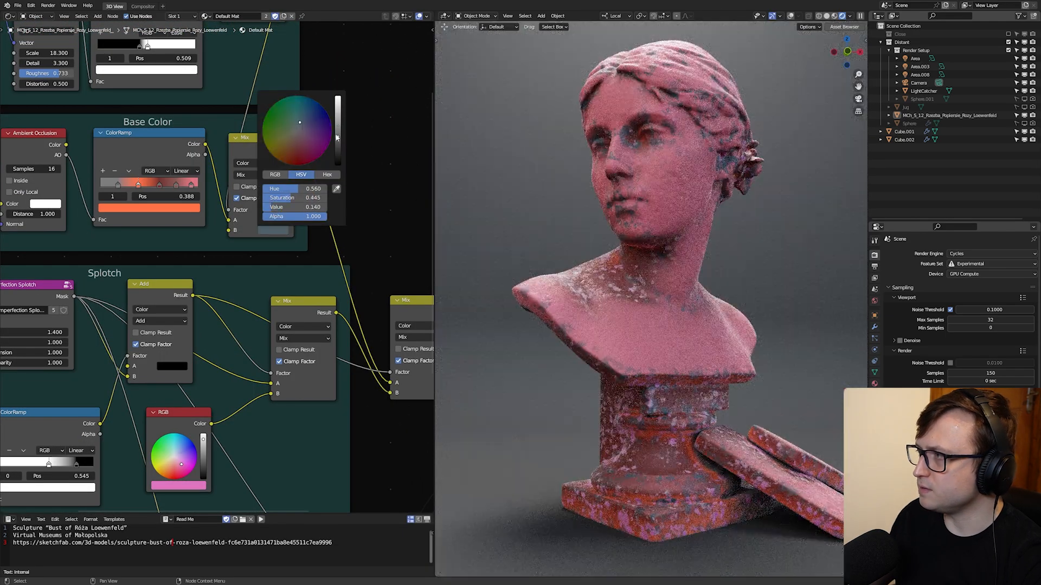
Step: Darken the Base Color ramp's orange stop to a deep brown with Hue 0.021, Saturation 0.896 and Value 0.077
{"action": "scroll", "coordinate": [172, 234], "scroll_direction": "up", "scroll_amount": 2}
{"action": "middle_click_drag", "start_coordinate": [172, 235], "coordinate": [251, 215]}
{"action": "left_click", "coordinate": [239, 183]}
{"action": "left_click", "coordinate": [259, 84]}
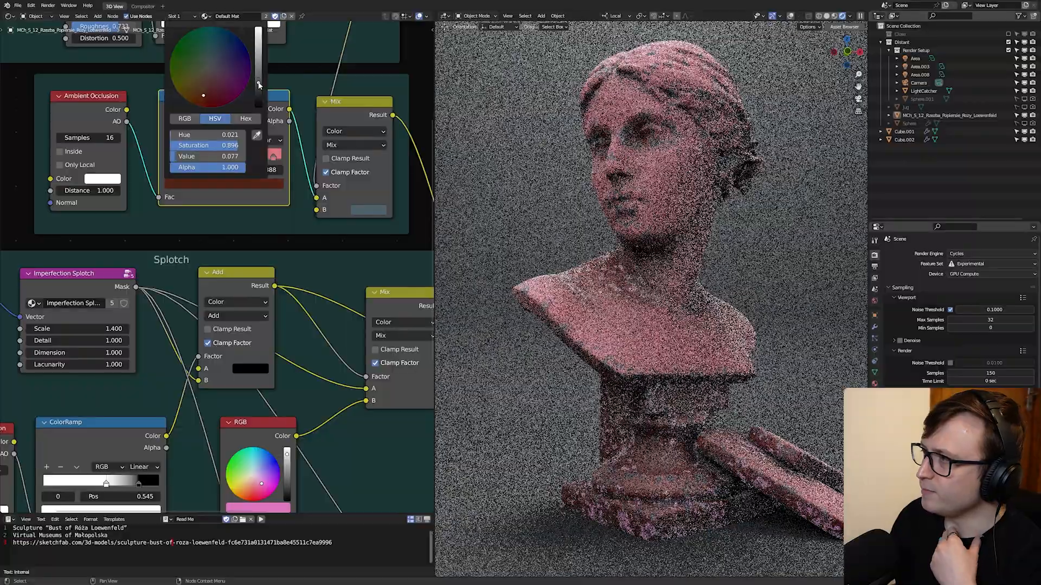
Step: Brighten the Base Color ramp's deep brown stop slightly and open the colour of the pink stop at position 0.923
{"action": "left_click_drag", "start_coordinate": [259, 81], "coordinate": [258, 76]}
{"action": "left_click", "coordinate": [272, 158]}
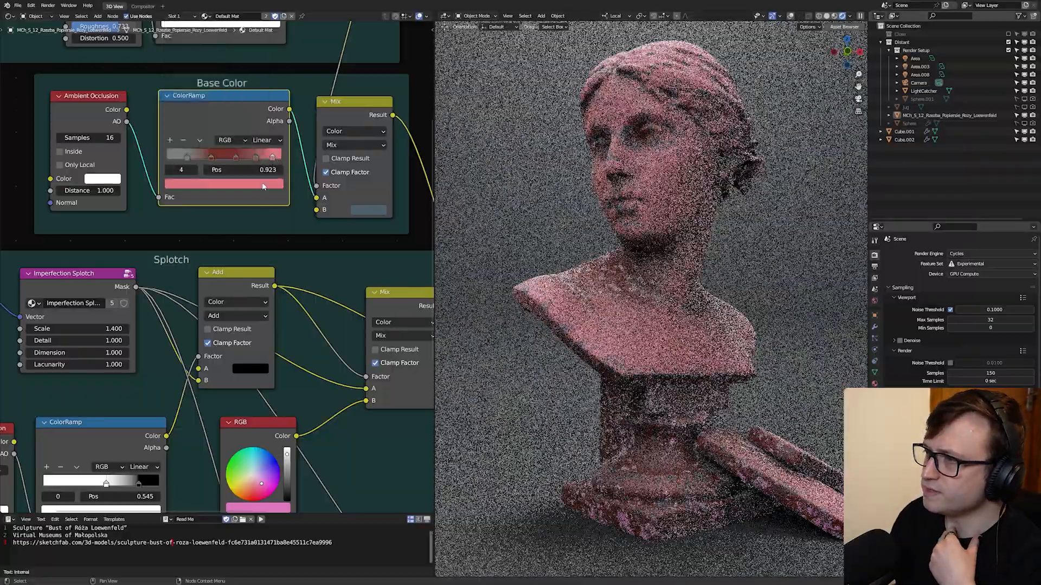
{"action": "left_click", "coordinate": [262, 187]}
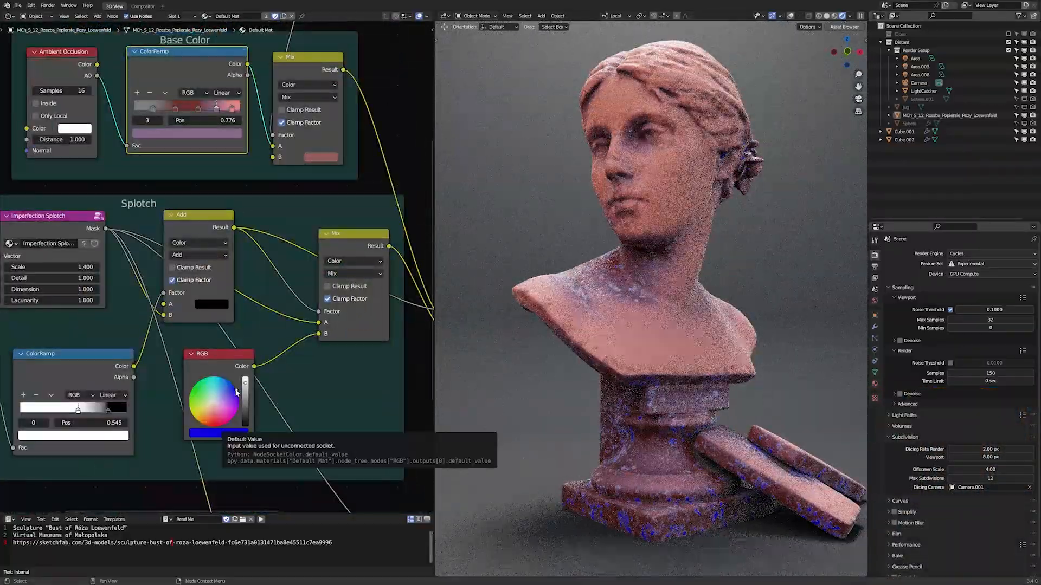
{"action": "left_click", "coordinate": [221, 233]}
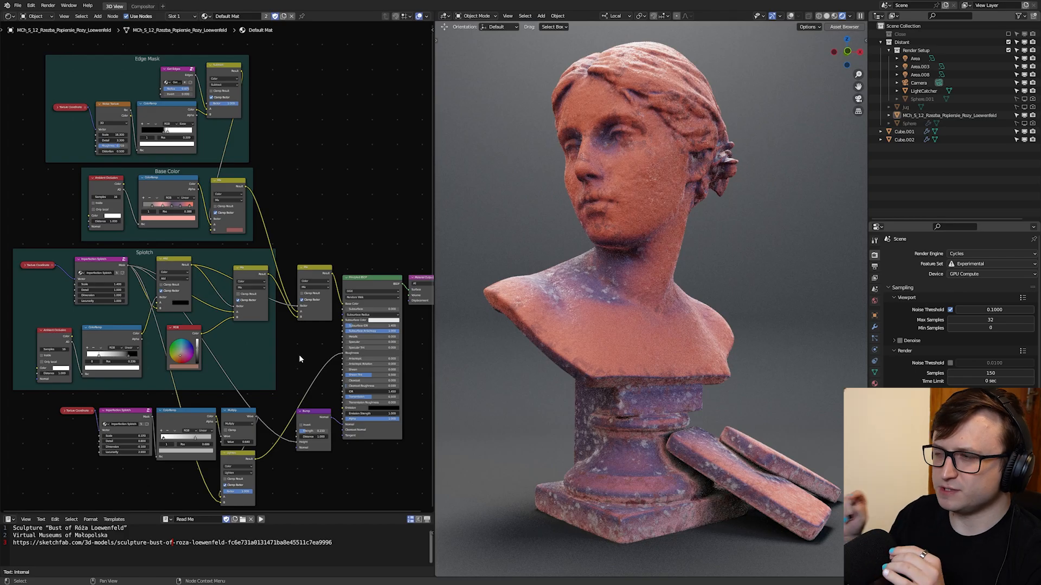
Step: Brighten the Base Color ramp's stop 4 at position 0.923 to a vivid coral orange
{"action": "middle_click_drag", "start_coordinate": [298, 354], "coordinate": [339, 383]}
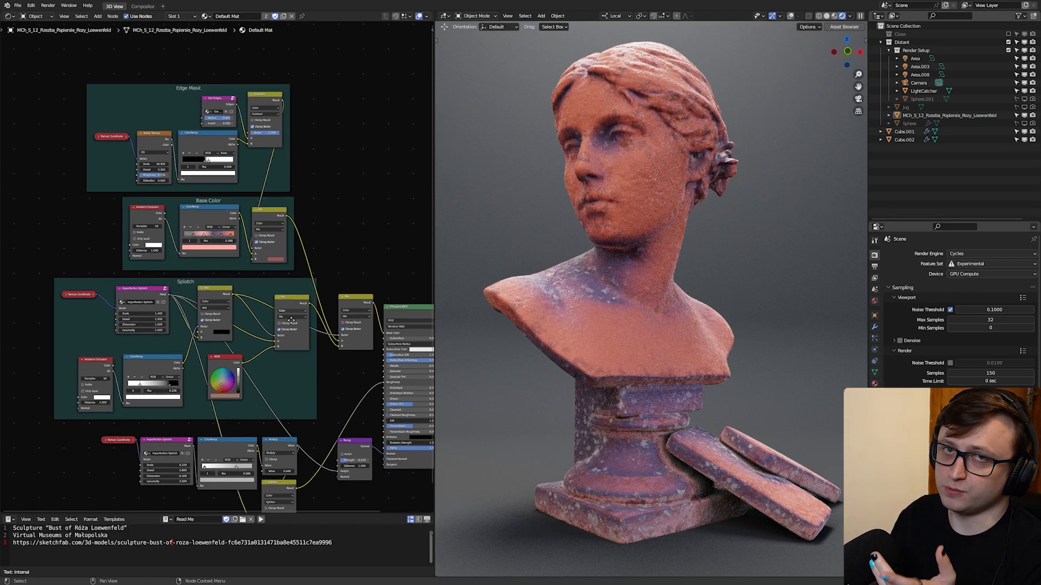
{"action": "scroll", "coordinate": [266, 295], "scroll_direction": "up", "scroll_amount": 4}
{"action": "left_click", "coordinate": [262, 284]}
{"action": "left_click", "coordinate": [255, 315]}
{"action": "left_click_drag", "start_coordinate": [244, 160], "coordinate": [244, 133]}
{"action": "scroll", "coordinate": [402, 336], "scroll_direction": "down", "scroll_amount": 7}
{"action": "scroll", "coordinate": [406, 364], "scroll_direction": "down", "scroll_amount": 5}
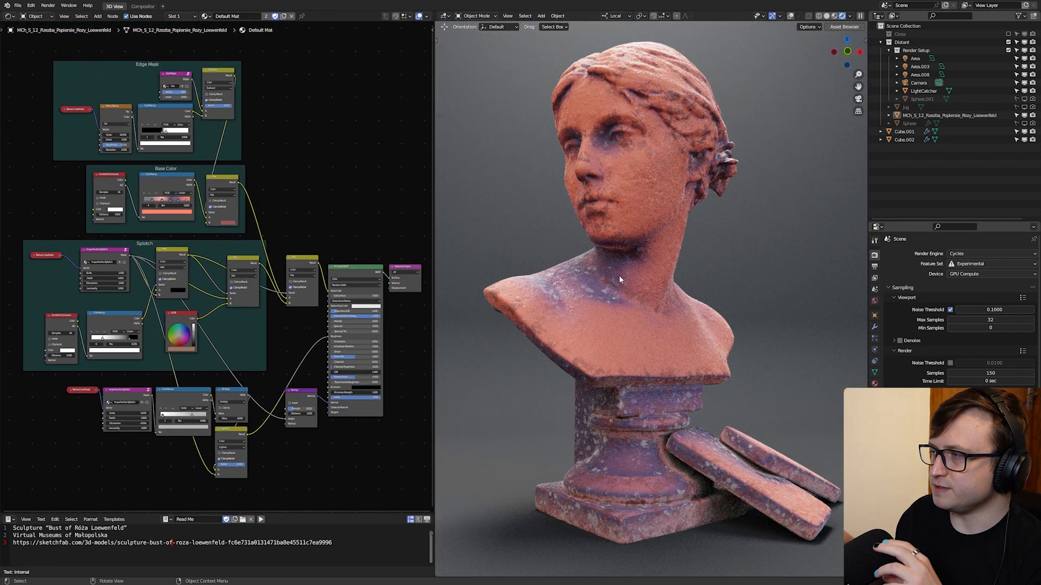
Step: Add a test sphere with the Default Mat material, scale it to about 0.74 and place it in front of the bust
{"action": "middle_click_drag", "start_coordinate": [620, 275], "coordinate": [643, 327]}
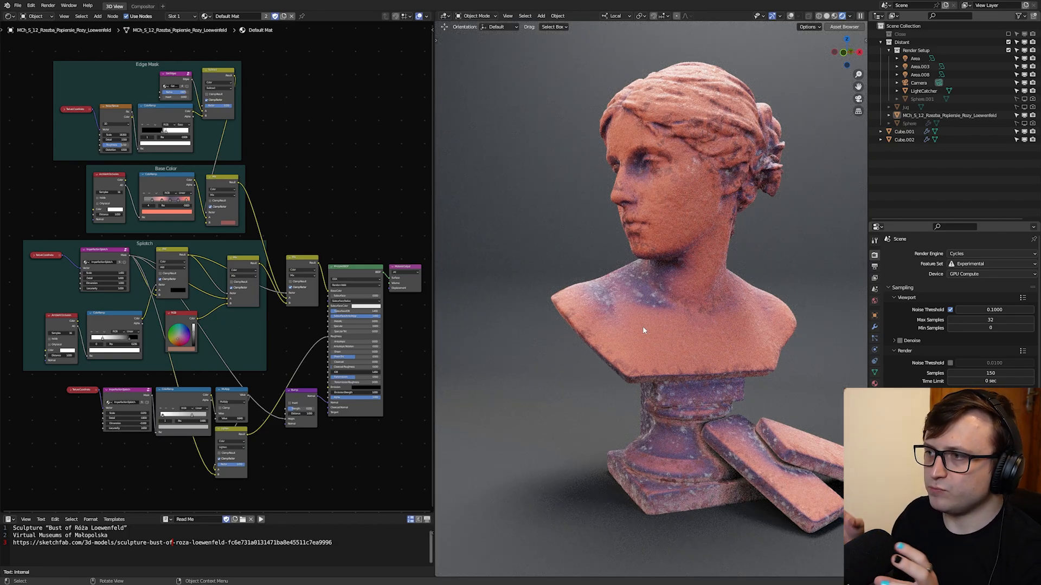
{"action": "scroll", "coordinate": [294, 307], "scroll_direction": "up", "scroll_amount": 6}
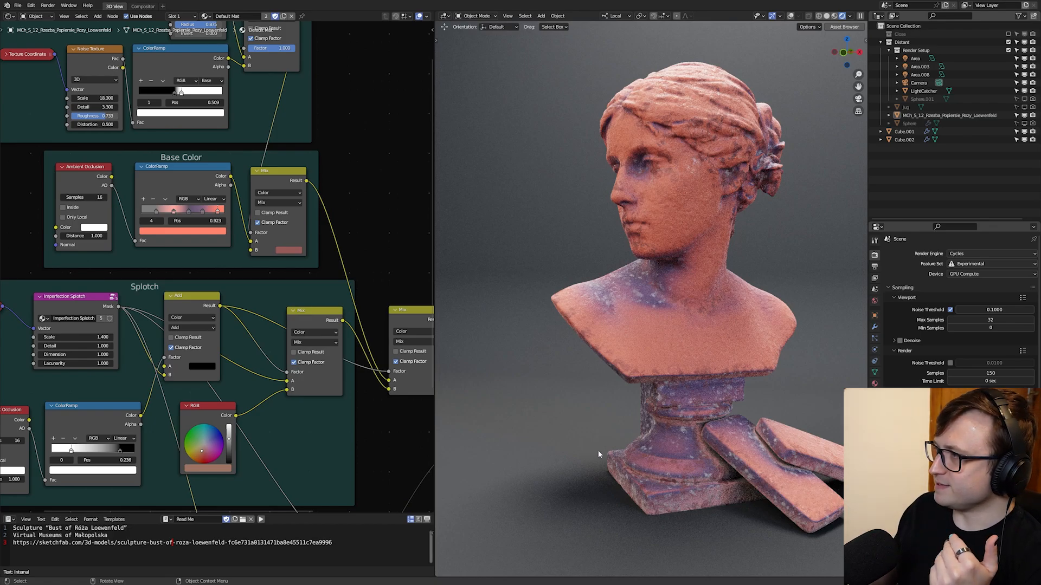
{"action": "scroll", "coordinate": [211, 272], "scroll_direction": "up", "scroll_amount": 2}
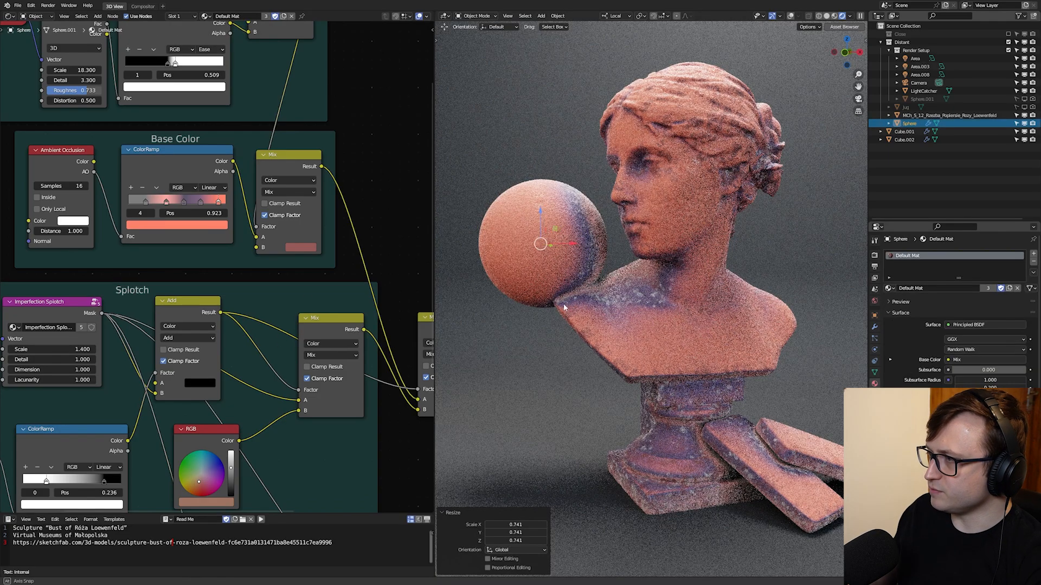
{"action": "middle_click_drag", "start_coordinate": [545, 244], "coordinate": [610, 249]}
{"action": "key", "text": "g"}
{"action": "left_click", "coordinate": [704, 375]}
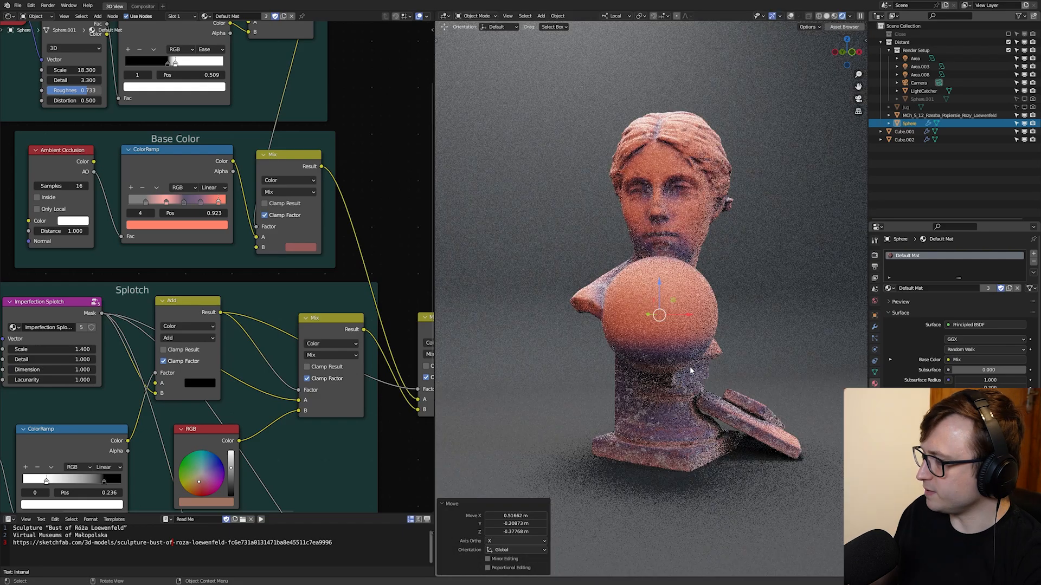
{"action": "left_click", "coordinate": [726, 372]}
{"action": "key", "text": "KP_0"}
{"action": "left_click", "coordinate": [875, 255]}
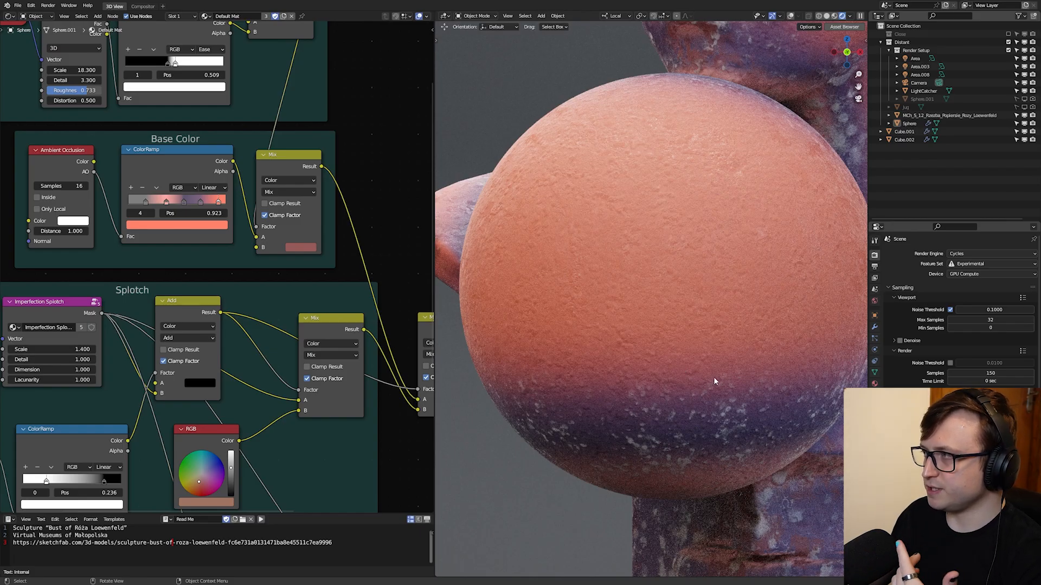
Step: Delete the test sphere in front of the bust
{"action": "scroll", "coordinate": [713, 376], "scroll_direction": "down", "scroll_amount": 5}
{"action": "scroll", "coordinate": [688, 314], "scroll_direction": "up", "scroll_amount": 3}
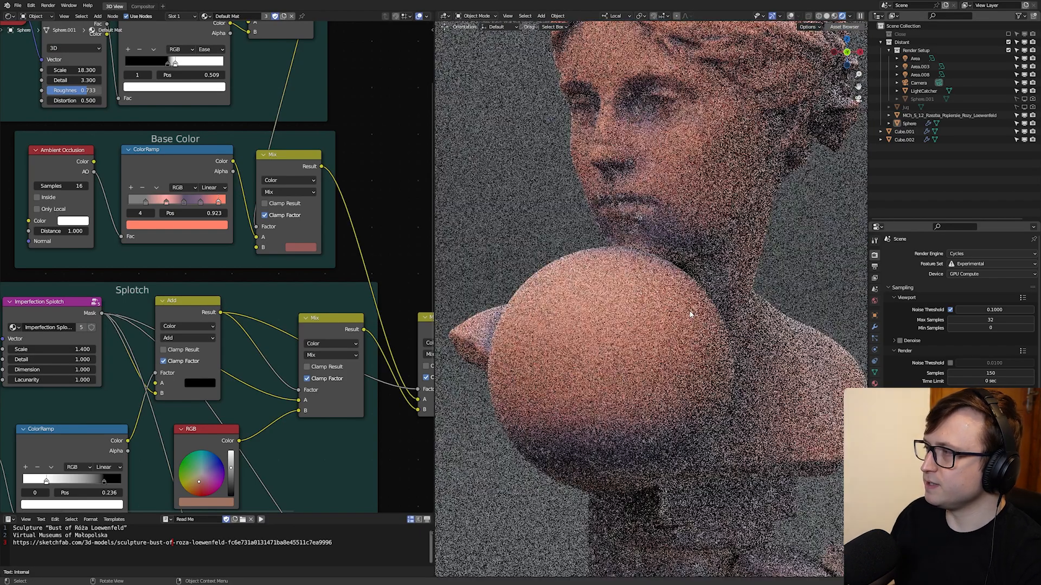
{"action": "left_click", "coordinate": [657, 355]}
{"action": "scroll", "coordinate": [657, 355], "scroll_direction": "down", "scroll_amount": 3}
{"action": "key", "text": "Delete"}
Step: Duplicate the two slabs leaning on the pedestal, move the copies about -0.96 m in X and 0.20 m in Z, and rotate them freely
{"action": "left_click", "coordinate": [780, 455]}
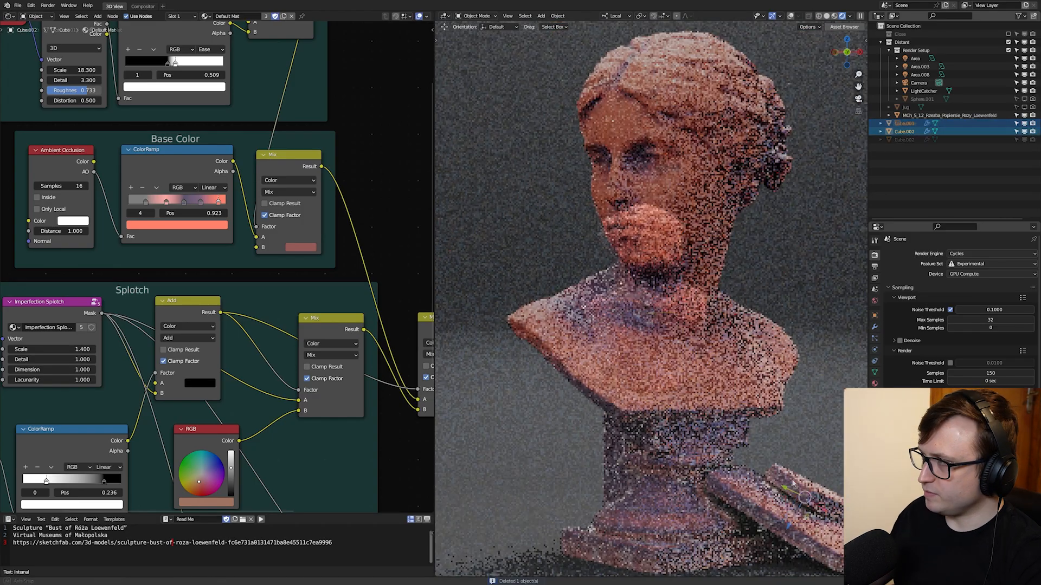
{"action": "left_click", "coordinate": [797, 472], "text": "shift"}
{"action": "scroll", "coordinate": [800, 466], "scroll_direction": "up", "scroll_amount": 1}
{"action": "key", "text": "shift+d"}
{"action": "left_click", "coordinate": [548, 404]}
{"action": "key", "text": "r"}
{"action": "key", "text": "r"}
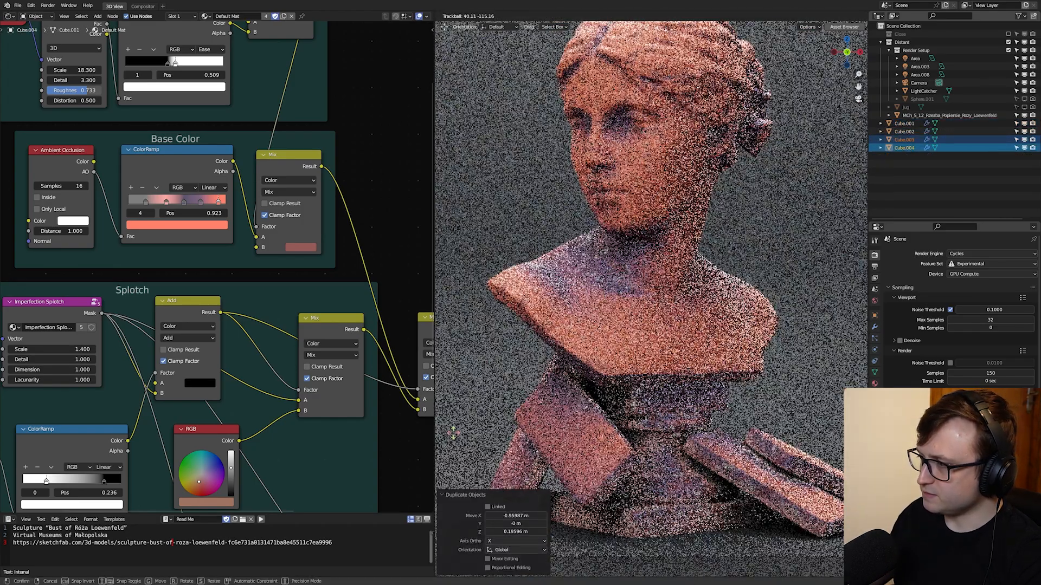
{"action": "left_click", "coordinate": [558, 408]}
Step: Rotate the duplicated slabs further and shift them into place beside the pedestal
{"action": "middle_click_drag", "start_coordinate": [558, 408], "coordinate": [636, 345], "text": "shift"}
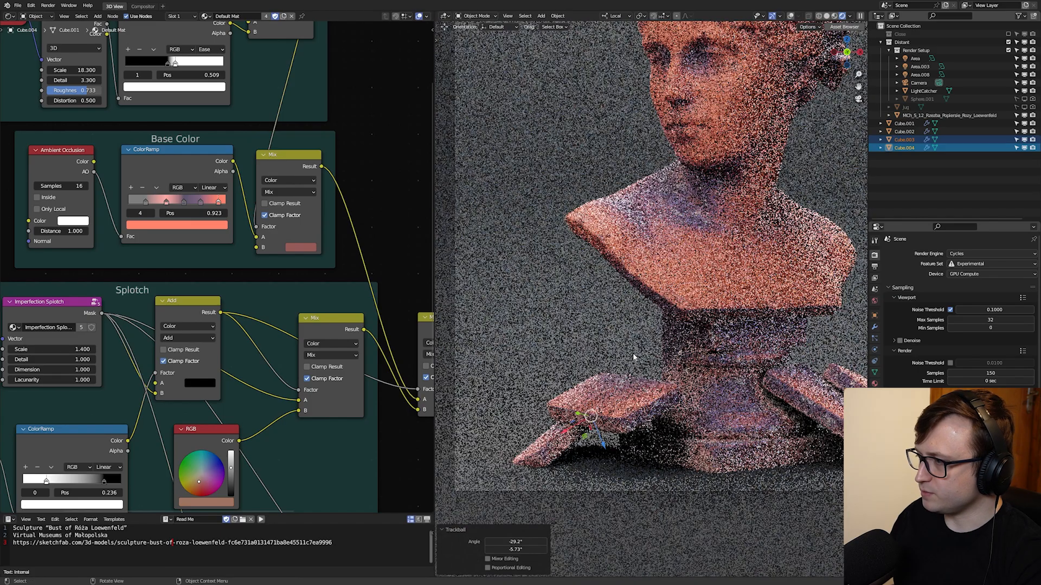
{"action": "key", "text": "r"}
{"action": "left_click", "coordinate": [661, 409]}
{"action": "key", "text": "g"}
{"action": "left_click", "coordinate": [615, 438]}
{"action": "left_click", "coordinate": [639, 484]}
{"action": "scroll", "coordinate": [661, 461], "scroll_direction": "down", "scroll_amount": 2}
{"action": "middle_click_drag", "start_coordinate": [672, 447], "coordinate": [615, 460], "text": "shift"}
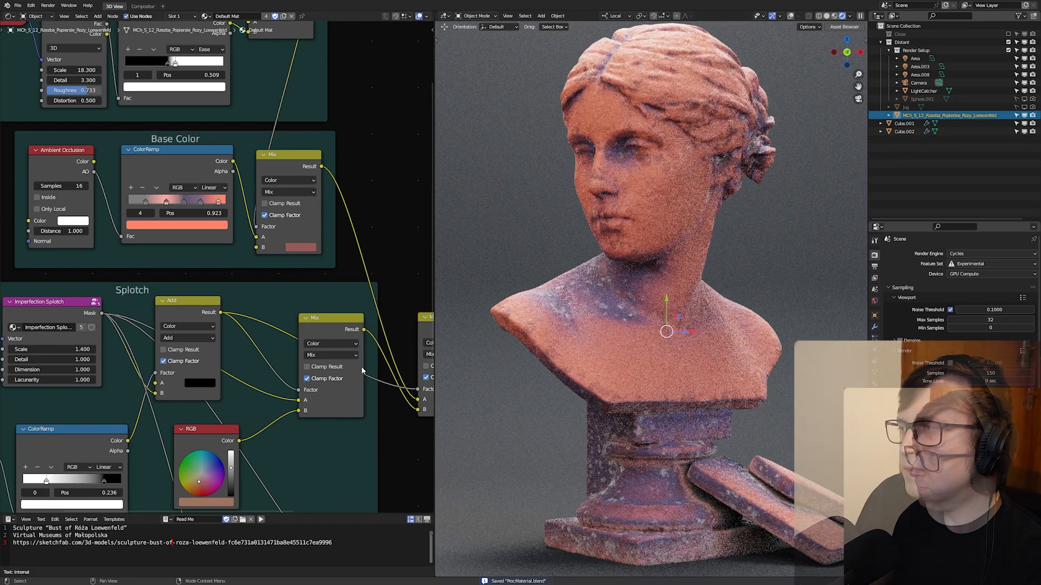
Step: Lower the Get Edges node's Radius to 0.425 in the Edge Mask frame and save the file
{"action": "scroll", "coordinate": [364, 363], "scroll_direction": "down", "scroll_amount": 1}
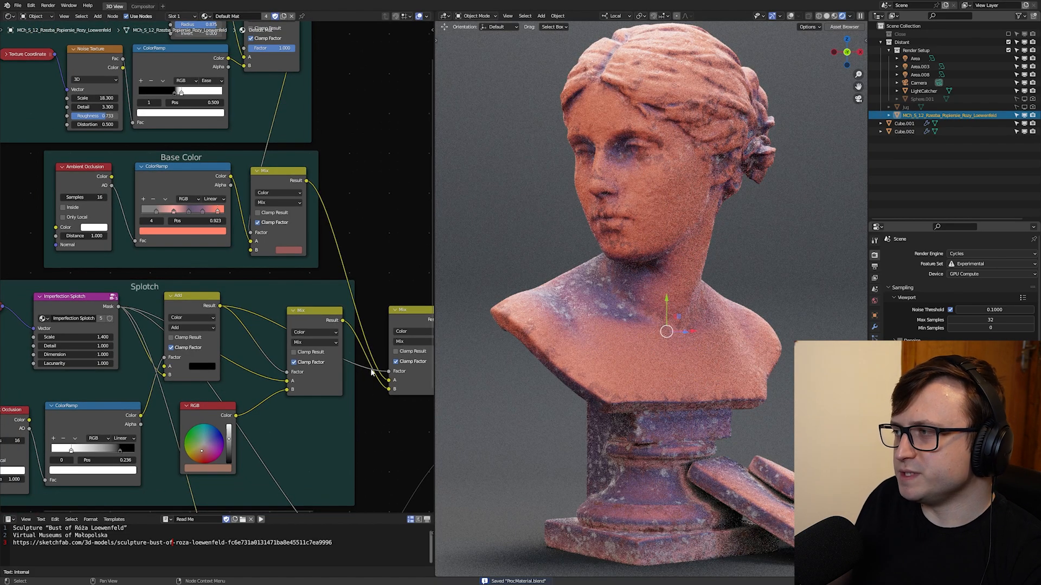
{"action": "key", "text": "alt+a"}
{"action": "scroll", "coordinate": [355, 355], "scroll_direction": "down", "scroll_amount": 1}
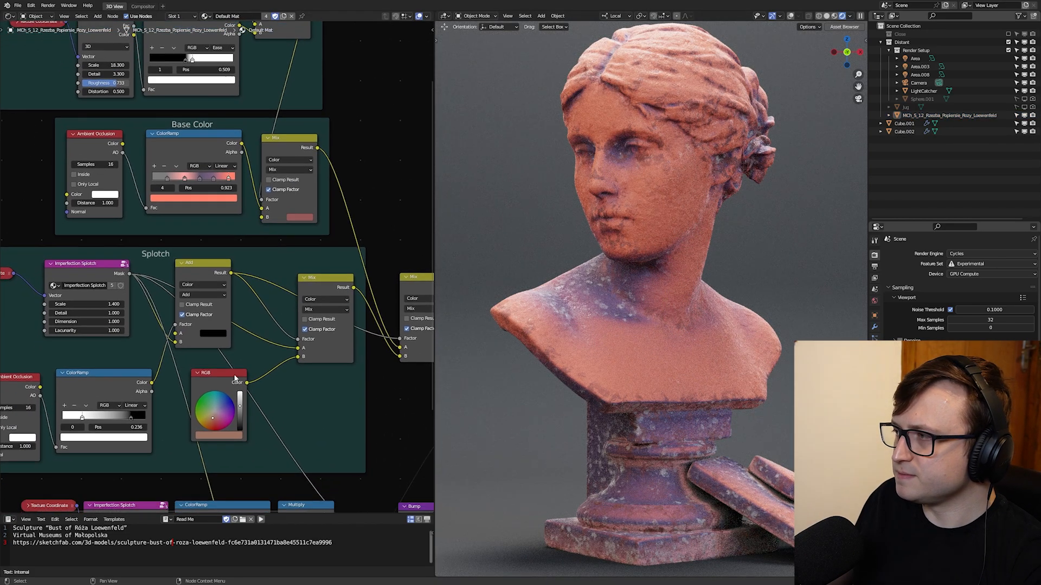
{"action": "scroll", "coordinate": [226, 222], "scroll_direction": "up", "scroll_amount": 3}
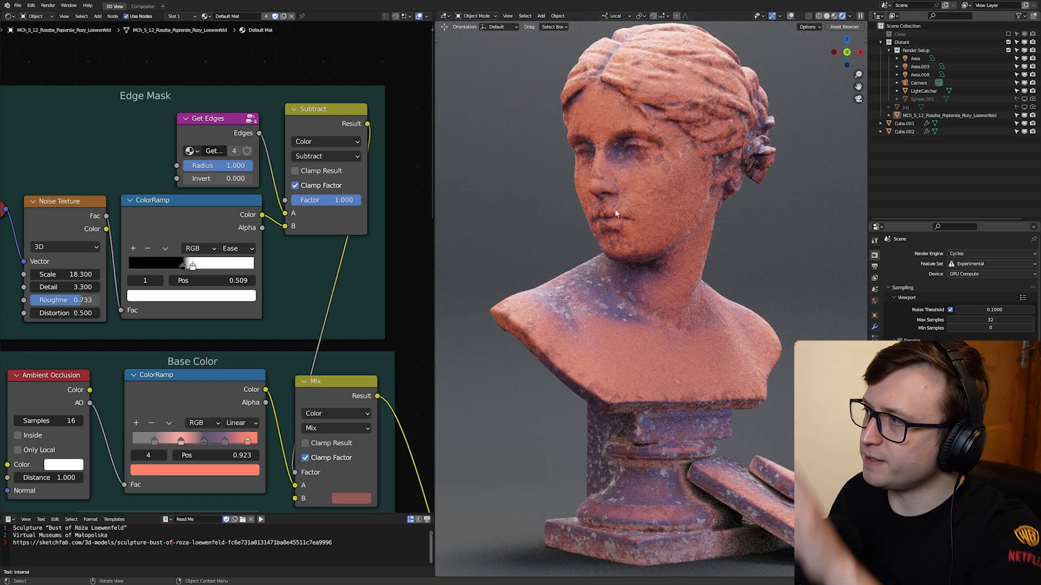
{"action": "left_click_drag", "start_coordinate": [235, 173], "coordinate": [218, 169]}
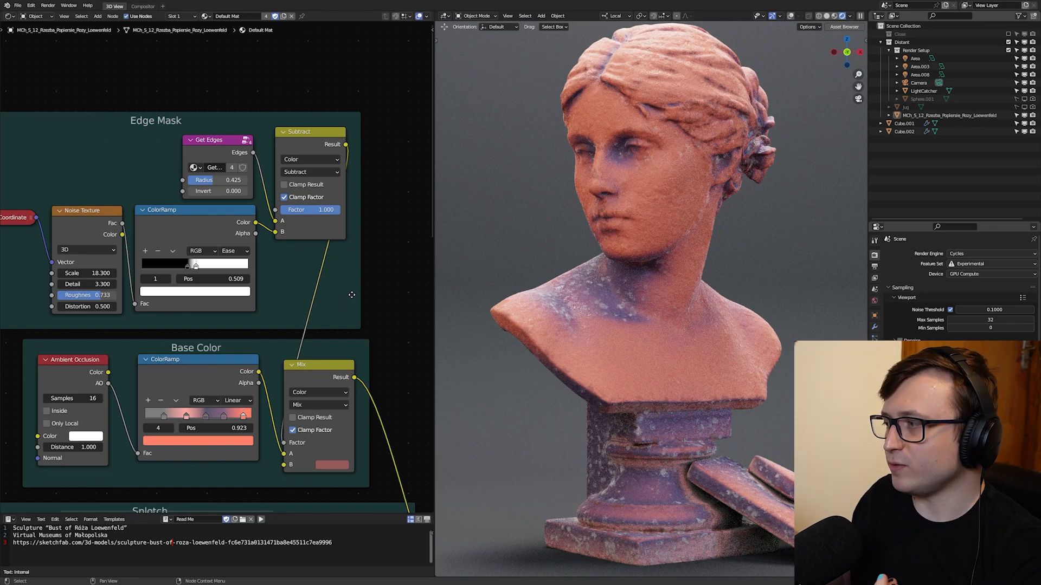
{"action": "key", "text": "ctrl+s"}
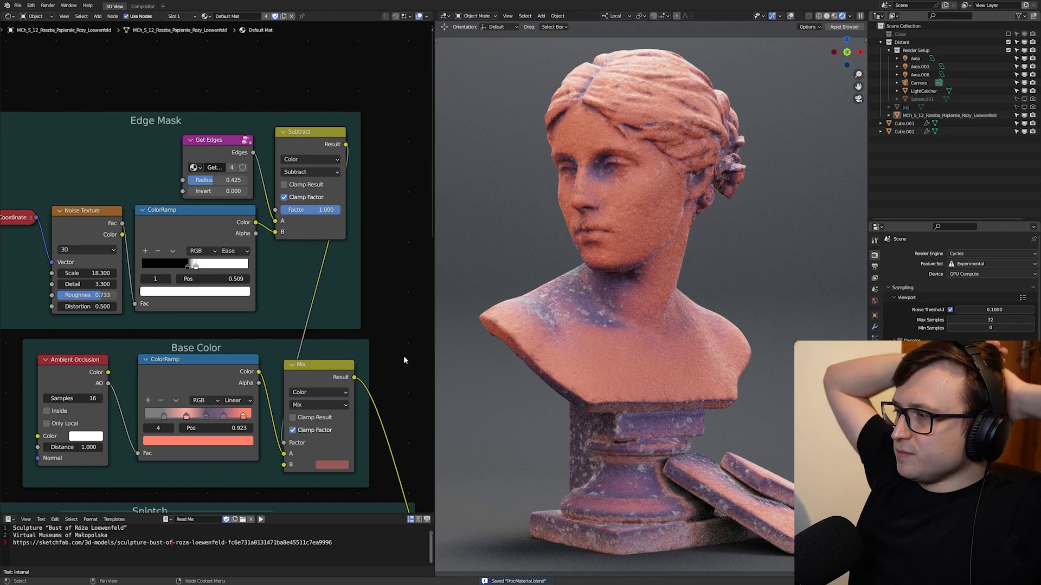
{"action": "middle_click_drag", "start_coordinate": [315, 402], "coordinate": [300, 281]}
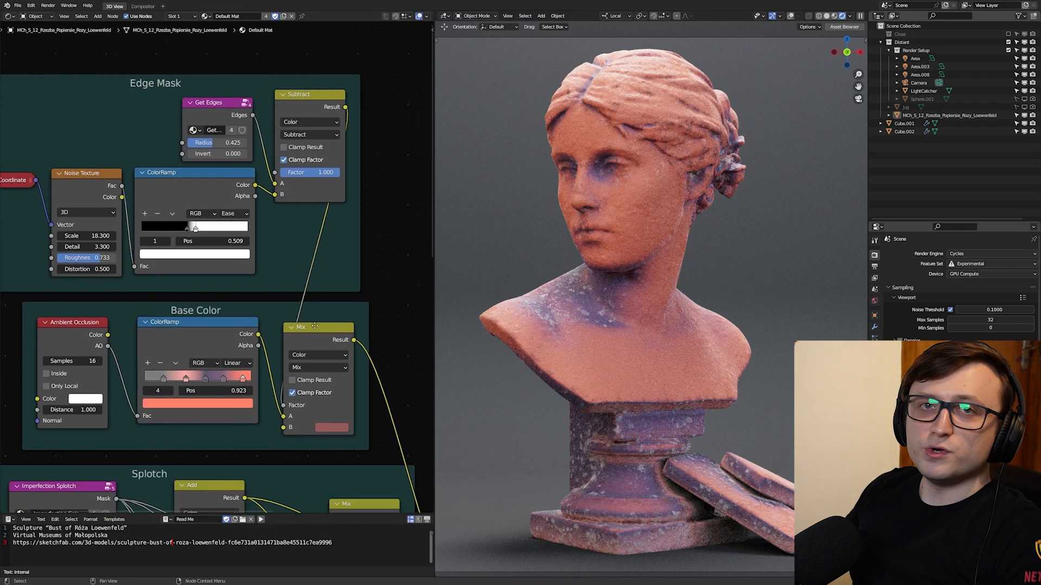
{"action": "scroll", "coordinate": [300, 281], "scroll_direction": "down", "scroll_amount": 1}
{"action": "key", "text": "Home"}
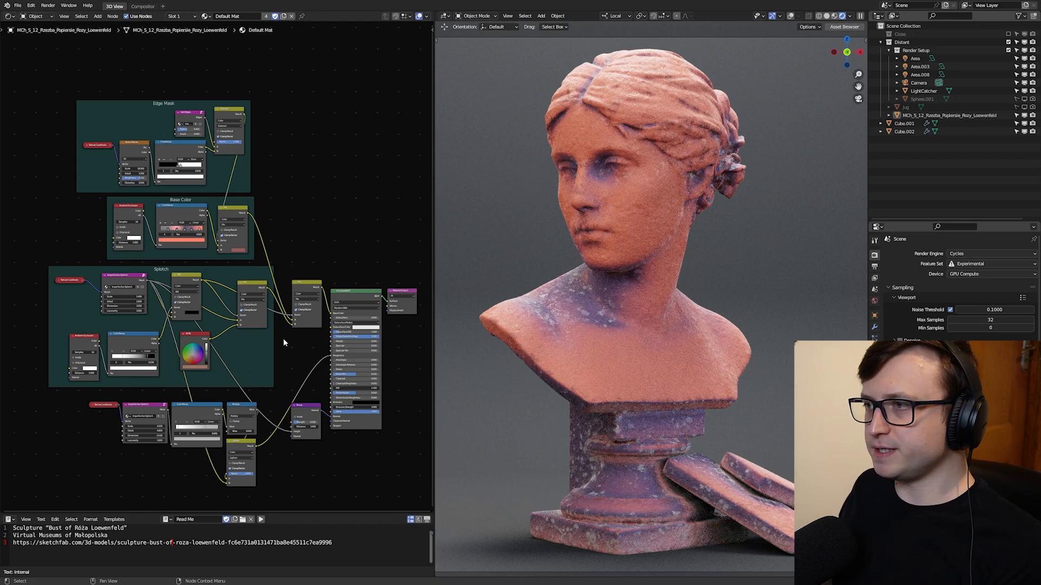
{"action": "scroll", "coordinate": [287, 350], "scroll_direction": "up", "scroll_amount": 1}
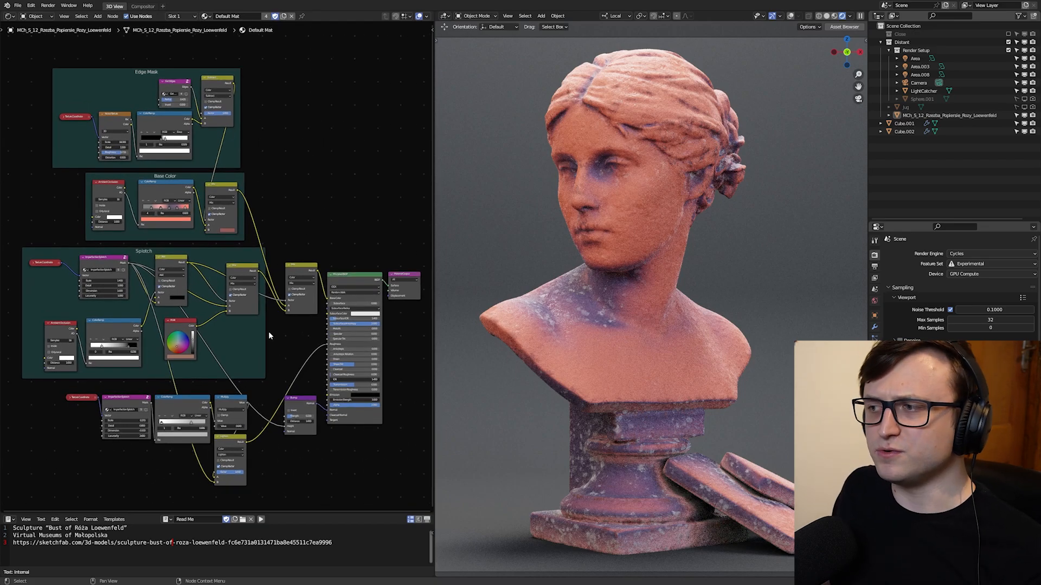